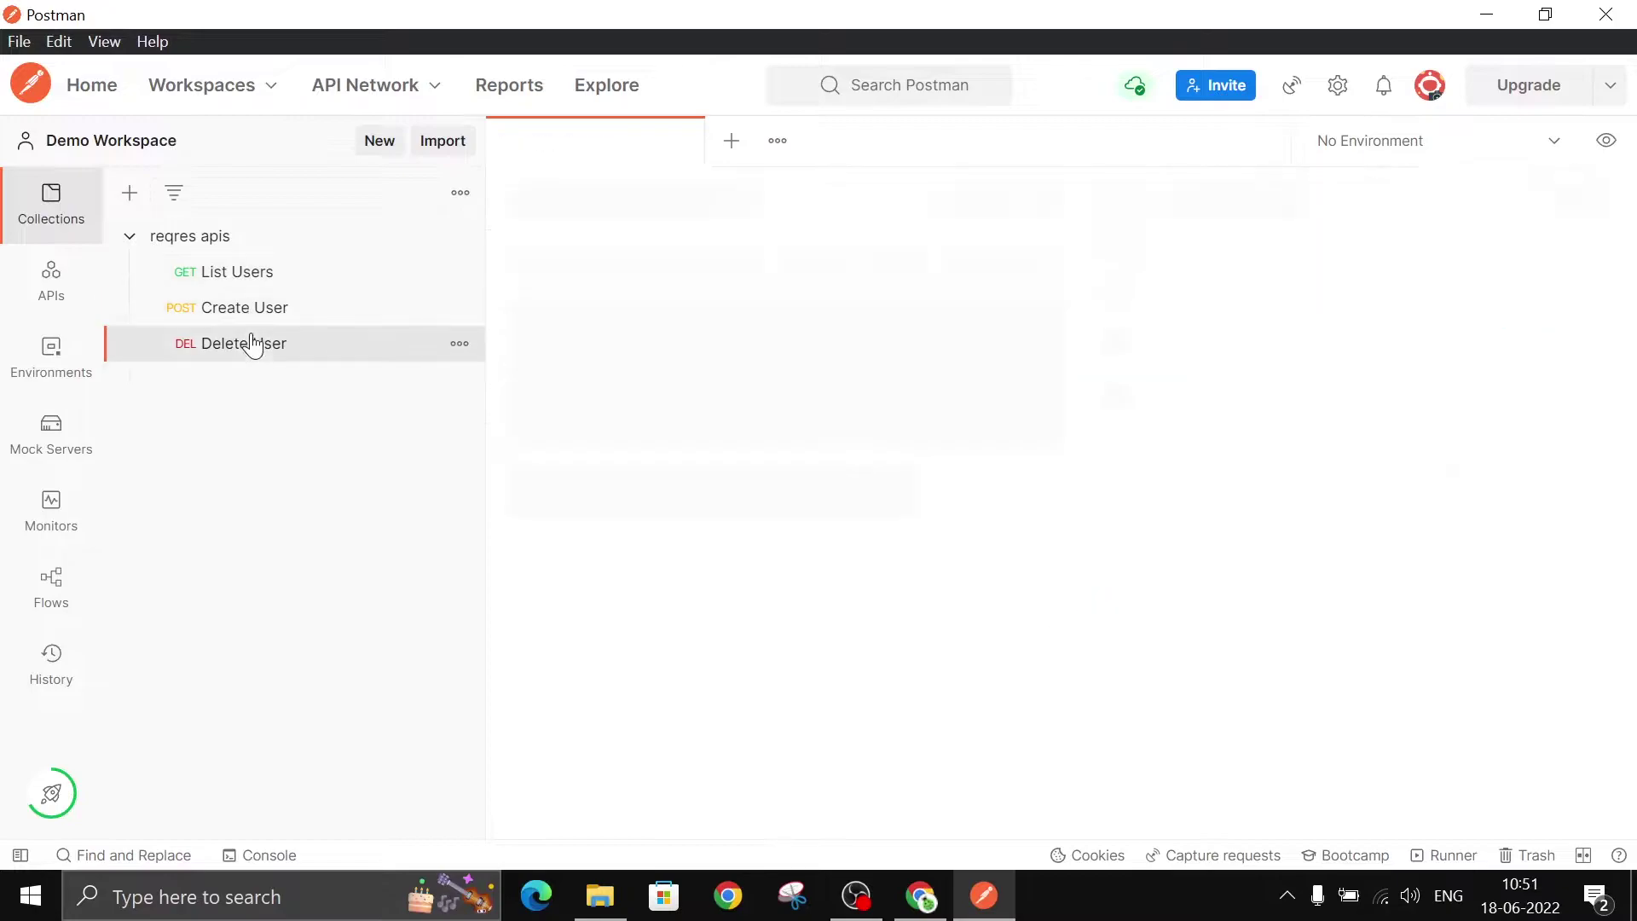
- Review the request URLs of List Users, Create User and Delete User to find their shared base address
{"action": "left_click", "coordinate": [263, 285]}
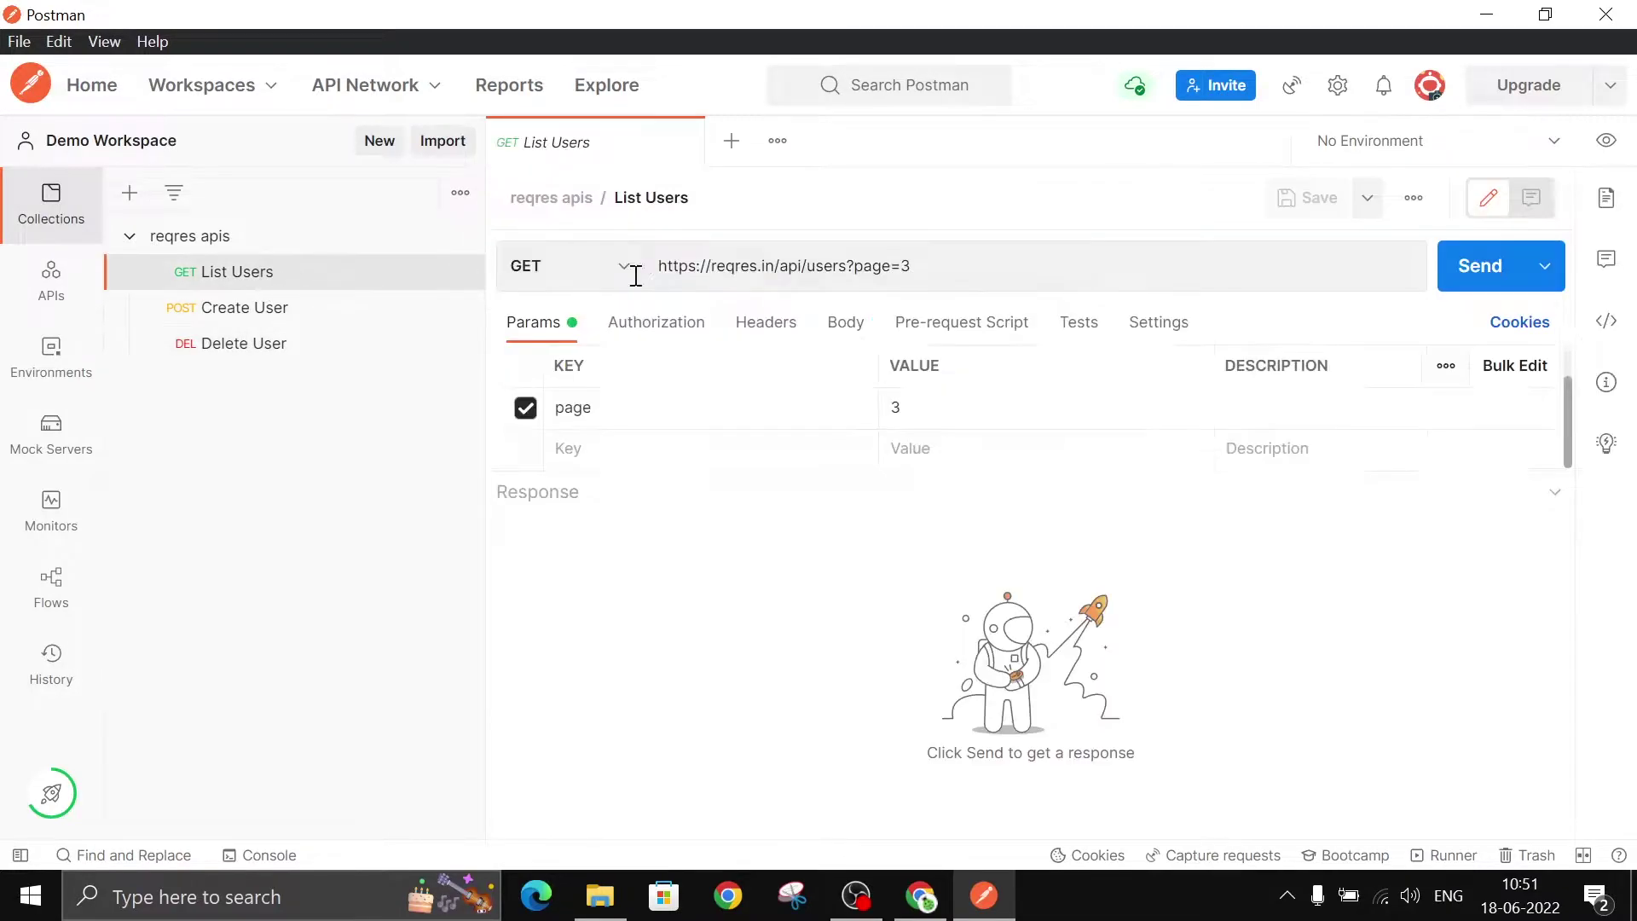
{"action": "left_click", "coordinate": [933, 260]}
{"action": "left_click_drag", "start_coordinate": [804, 267], "coordinate": [658, 267]}
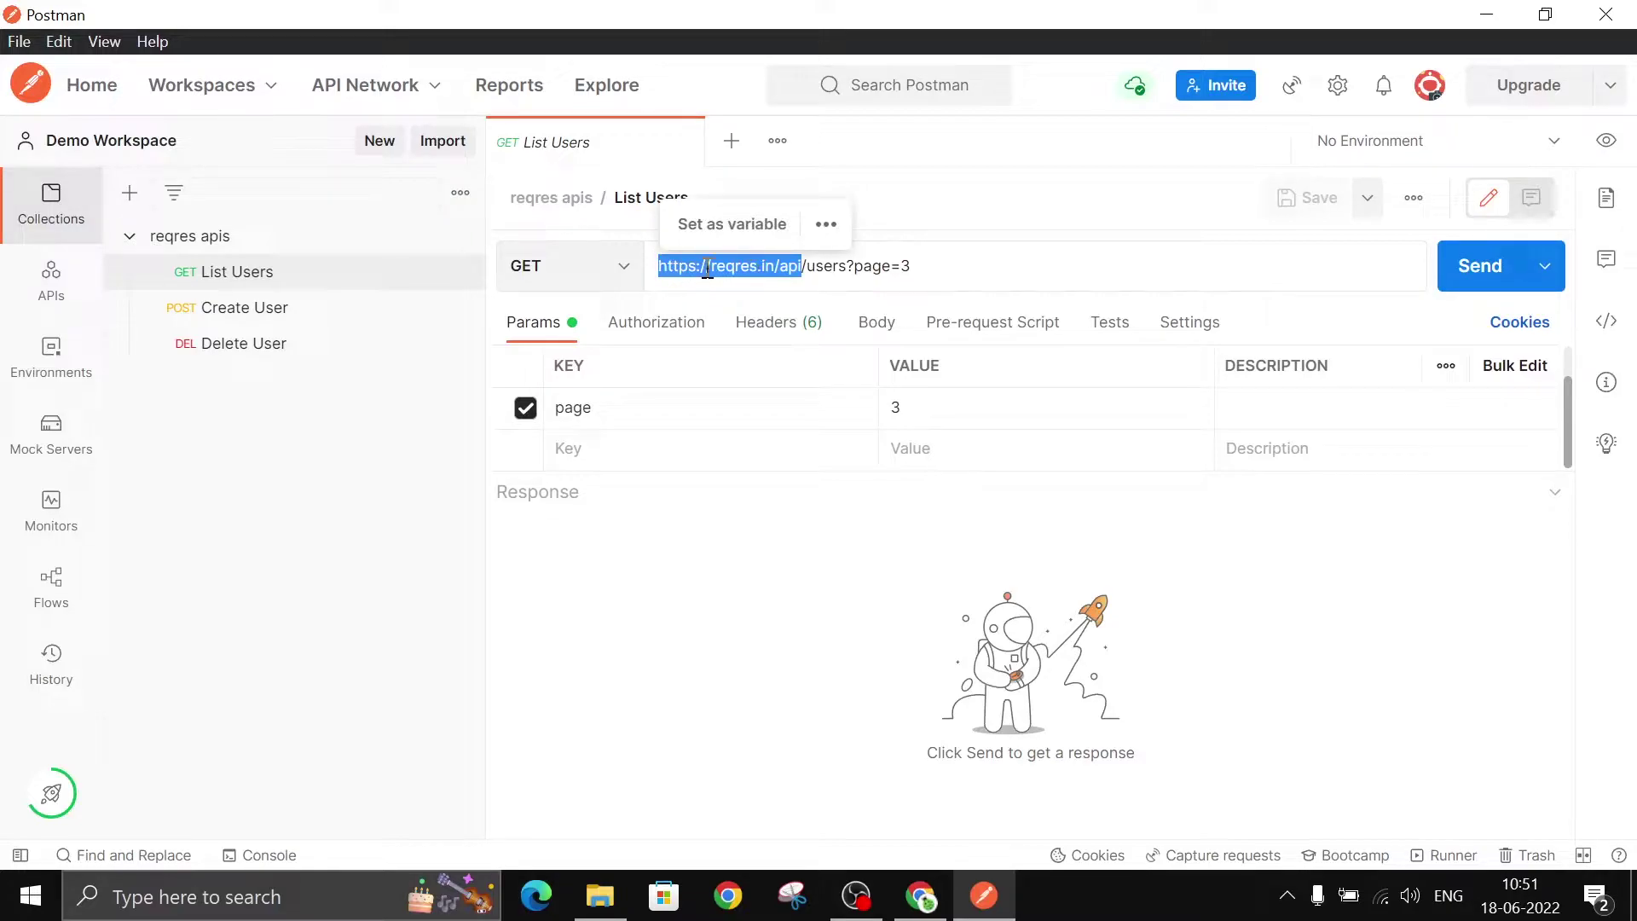
{"action": "left_click", "coordinate": [304, 311]}
{"action": "left_click", "coordinate": [910, 259]}
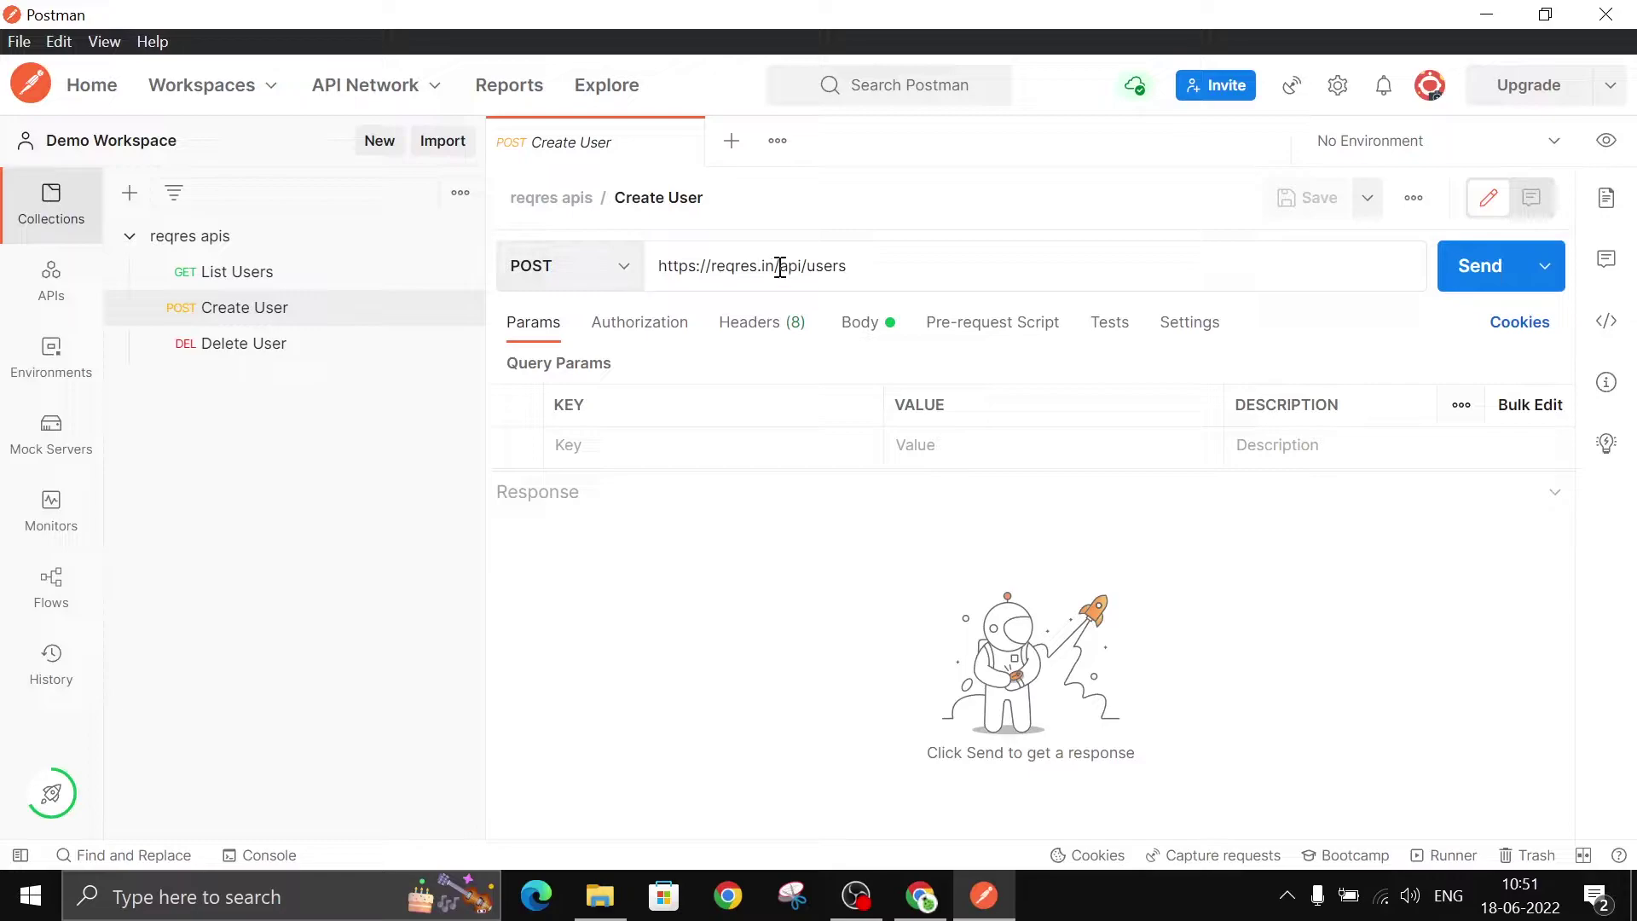
{"action": "left_click", "coordinate": [256, 343]}
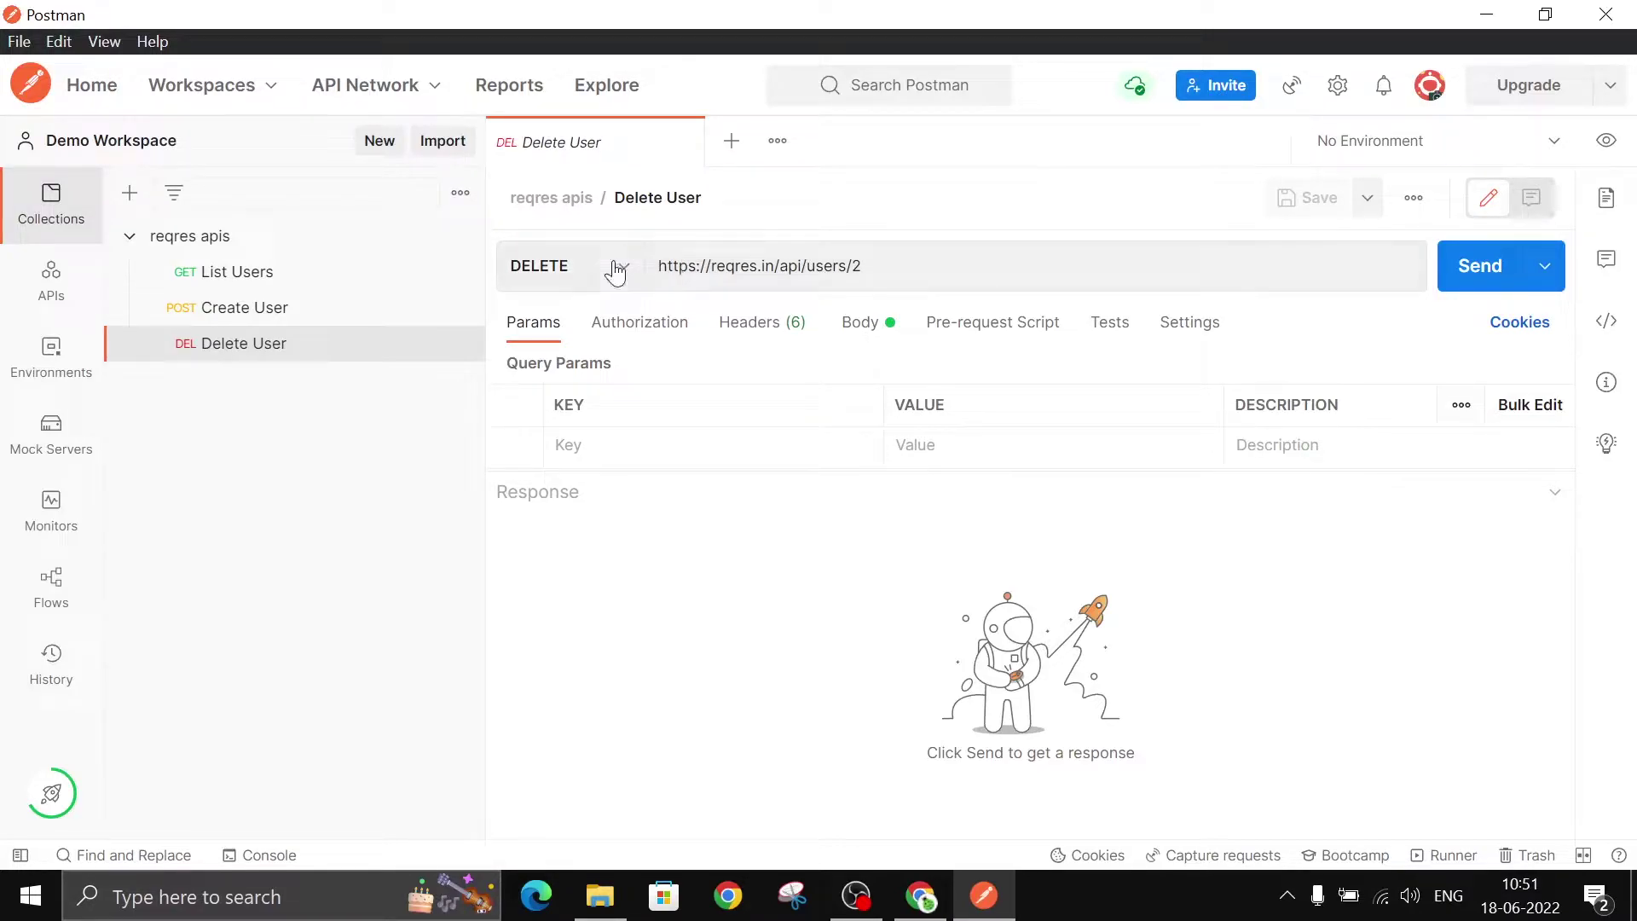
- Append a {{url}} variable reference to the end of the List Users request URL
{"action": "left_click", "coordinate": [443, 271]}
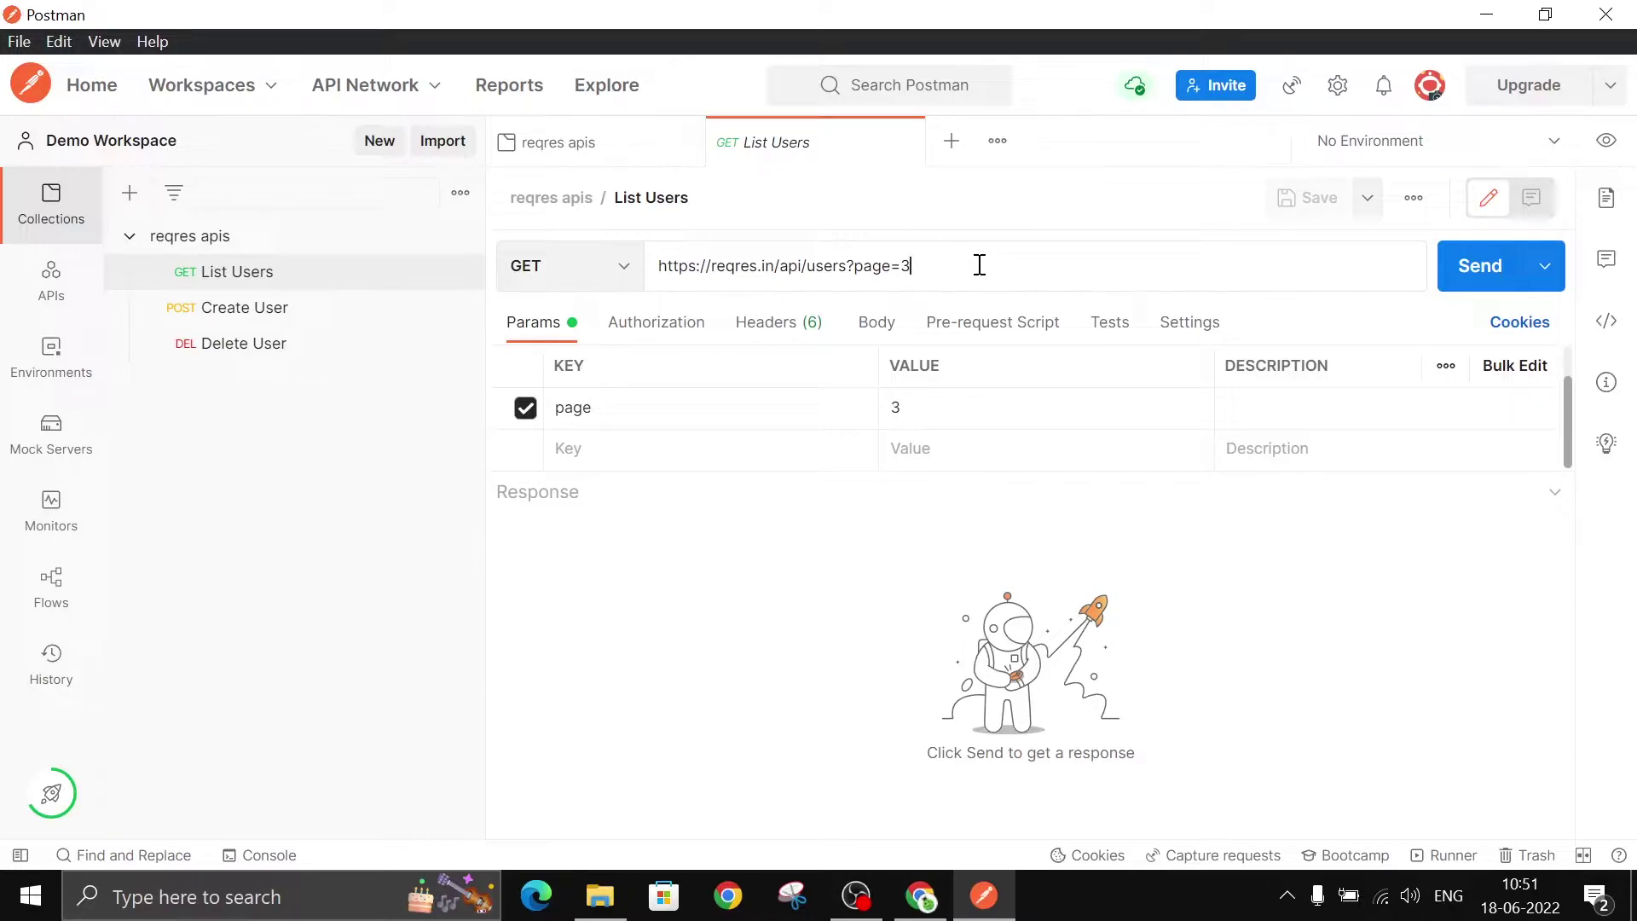
{"action": "type", "text": "{{}}"}
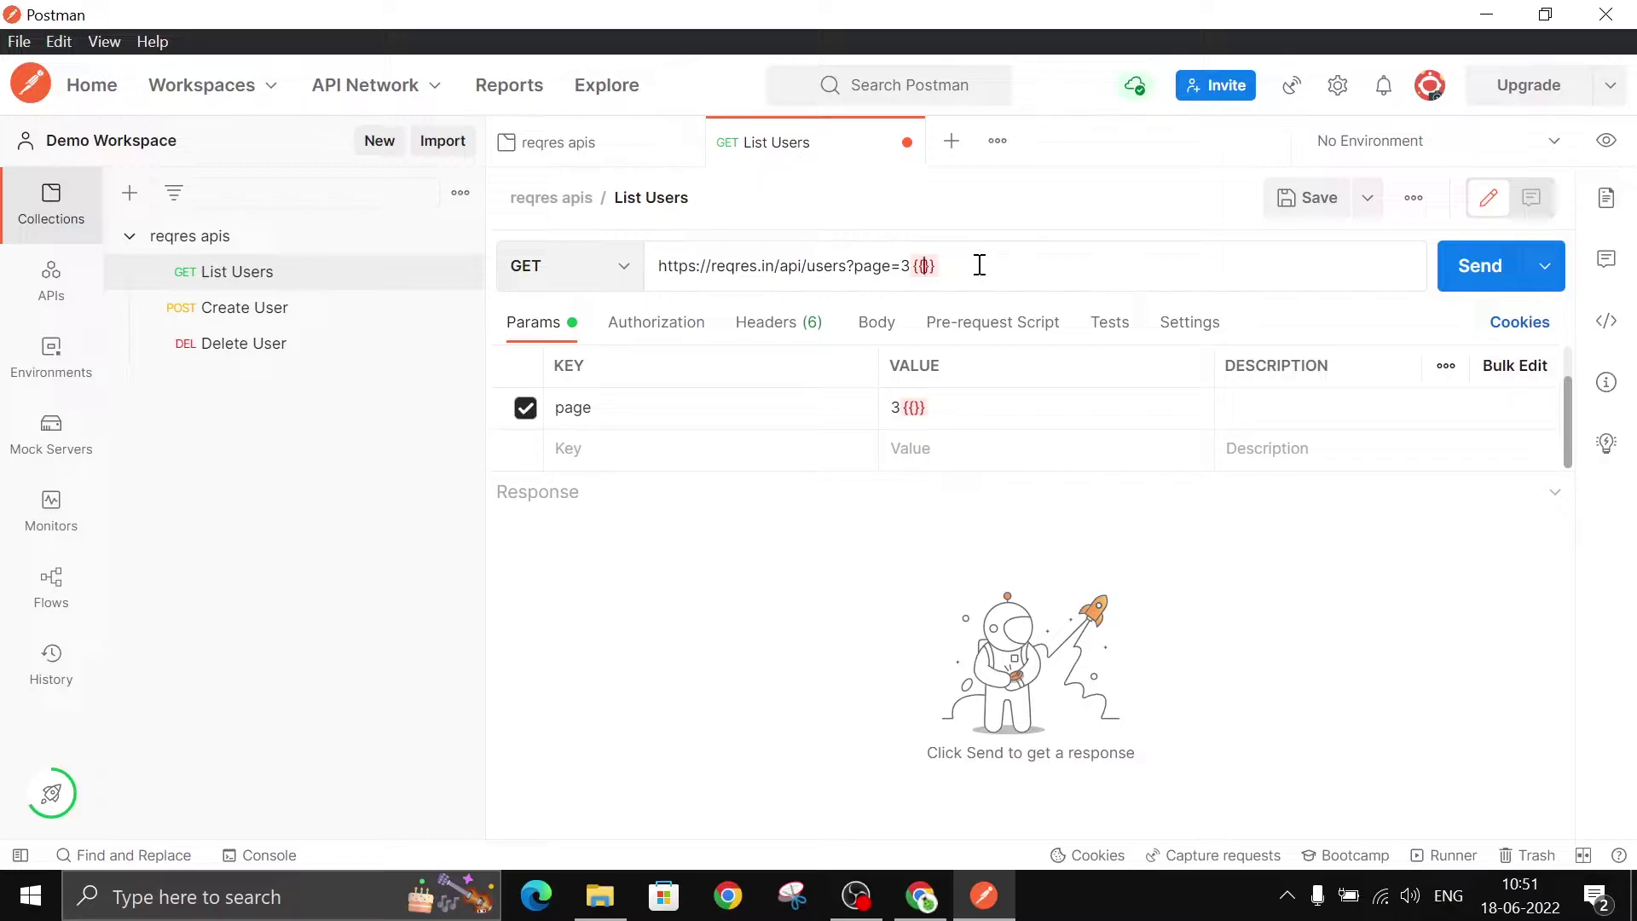
{"action": "type", "text": "url"}
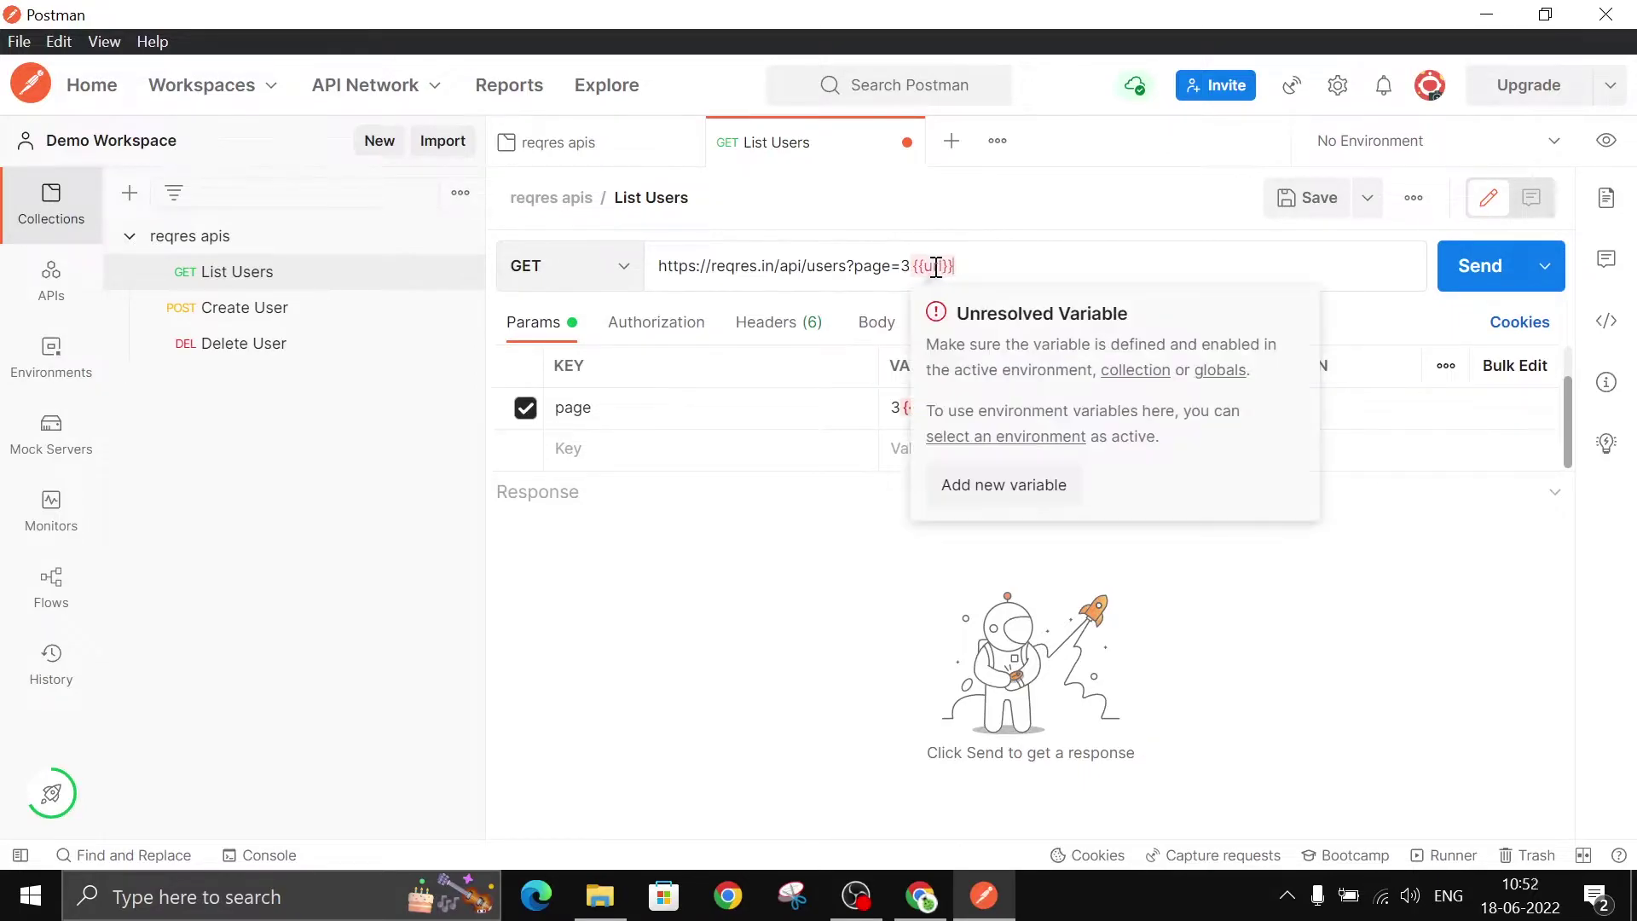
{"action": "left_click", "coordinate": [932, 267]}
{"action": "left_click", "coordinate": [1007, 486]}
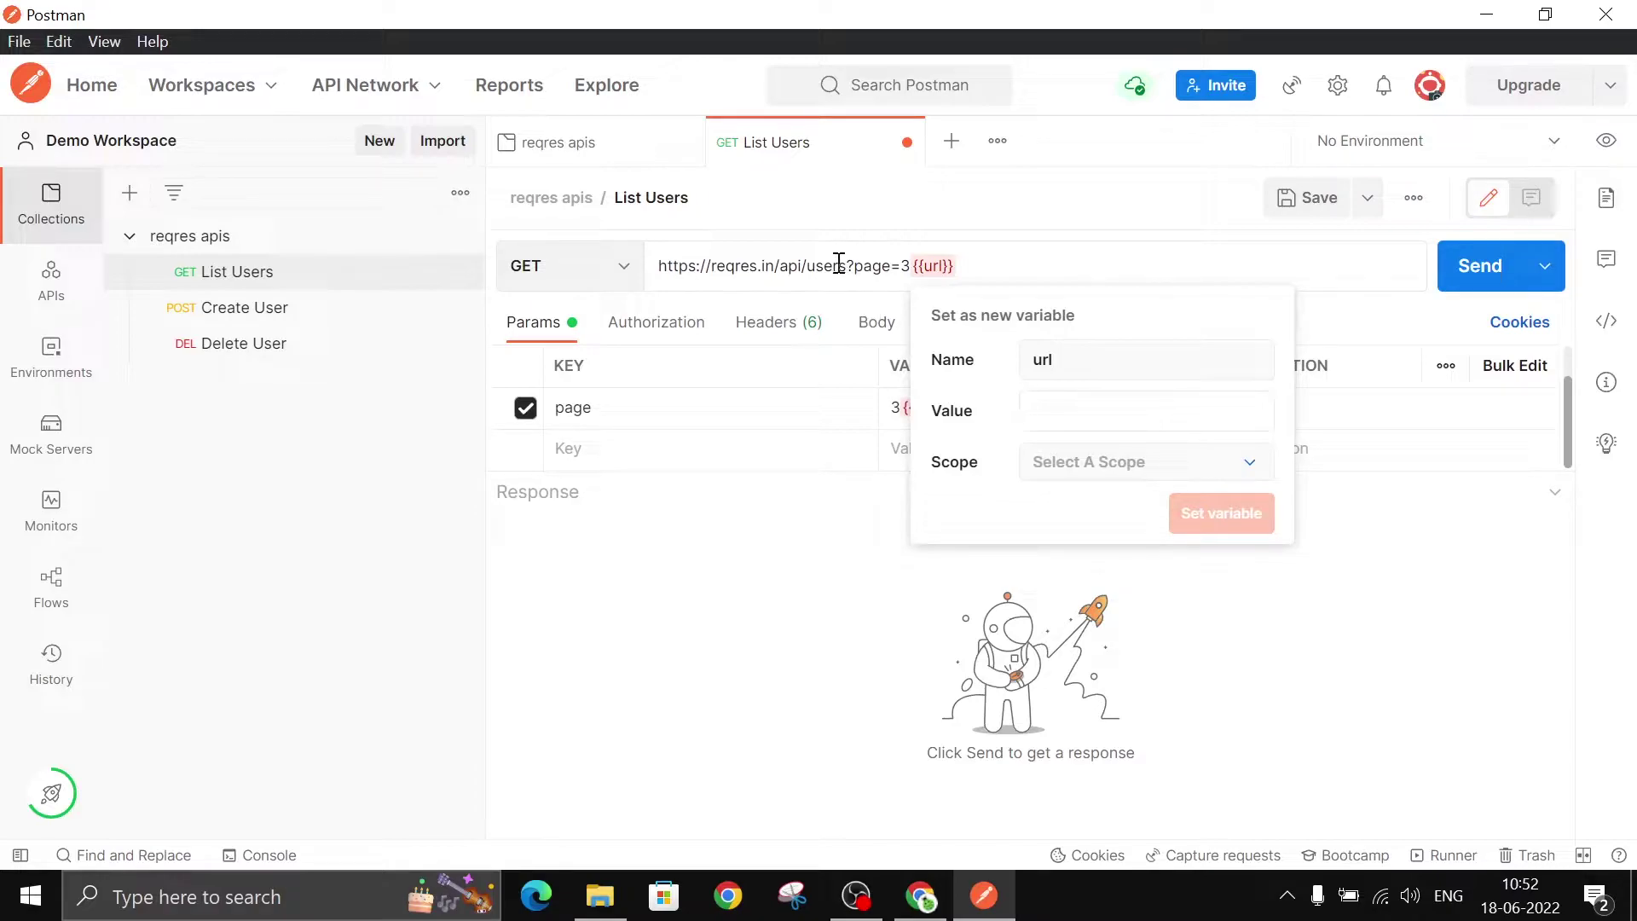
{"action": "left_click_drag", "start_coordinate": [802, 267], "coordinate": [658, 275]}
{"action": "key", "text": "ctrl+c"}
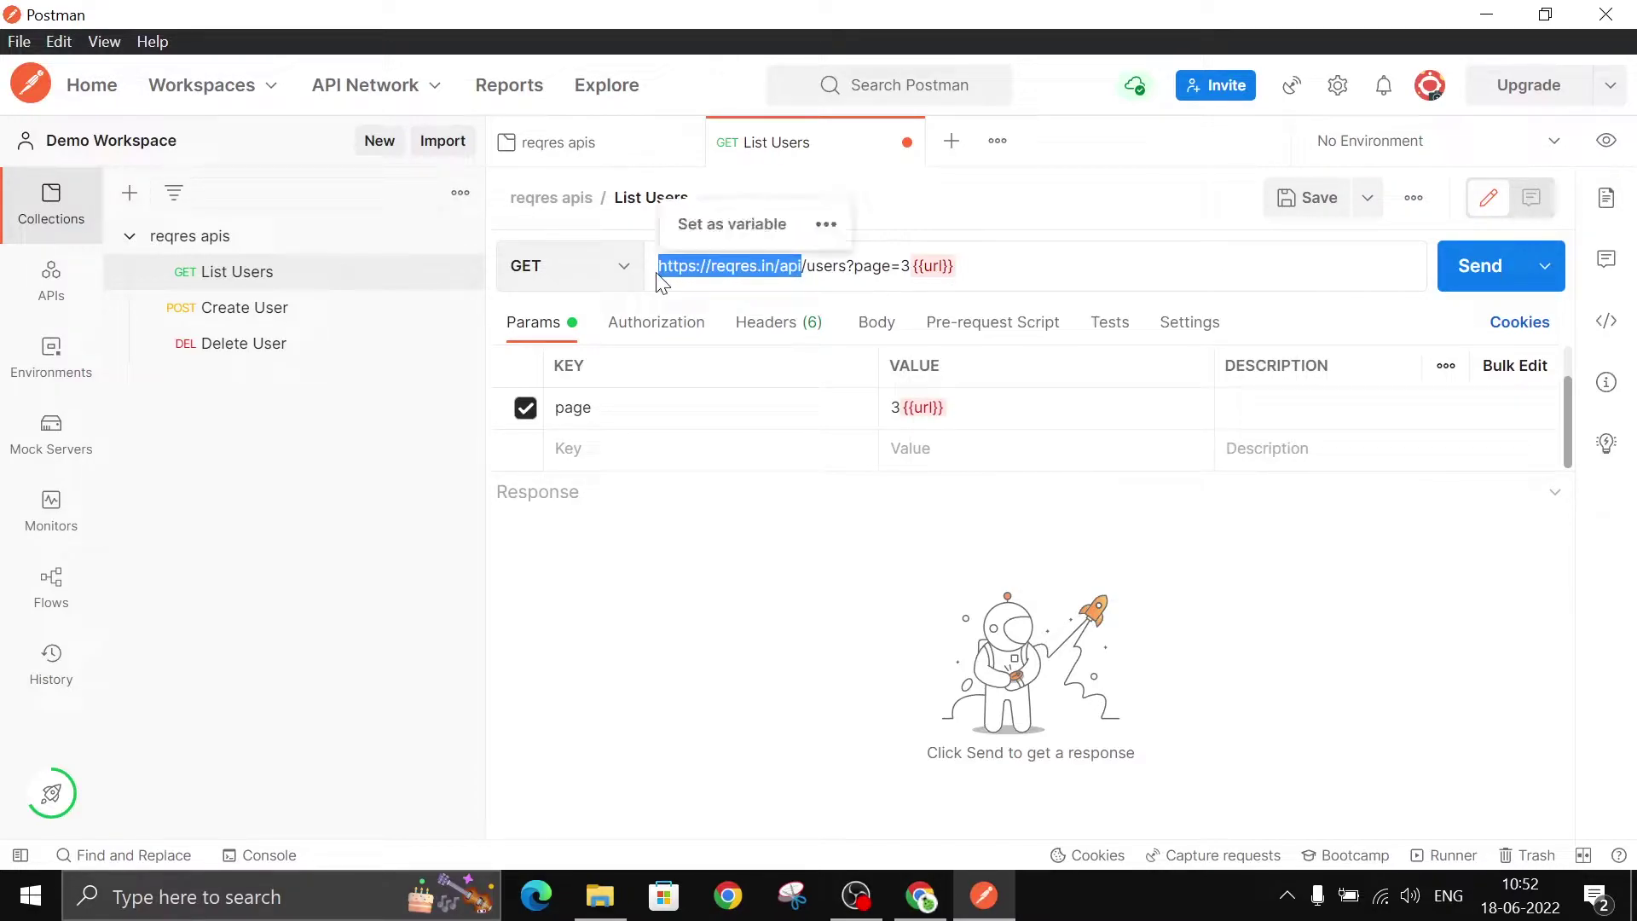
{"action": "left_click", "coordinate": [942, 270]}
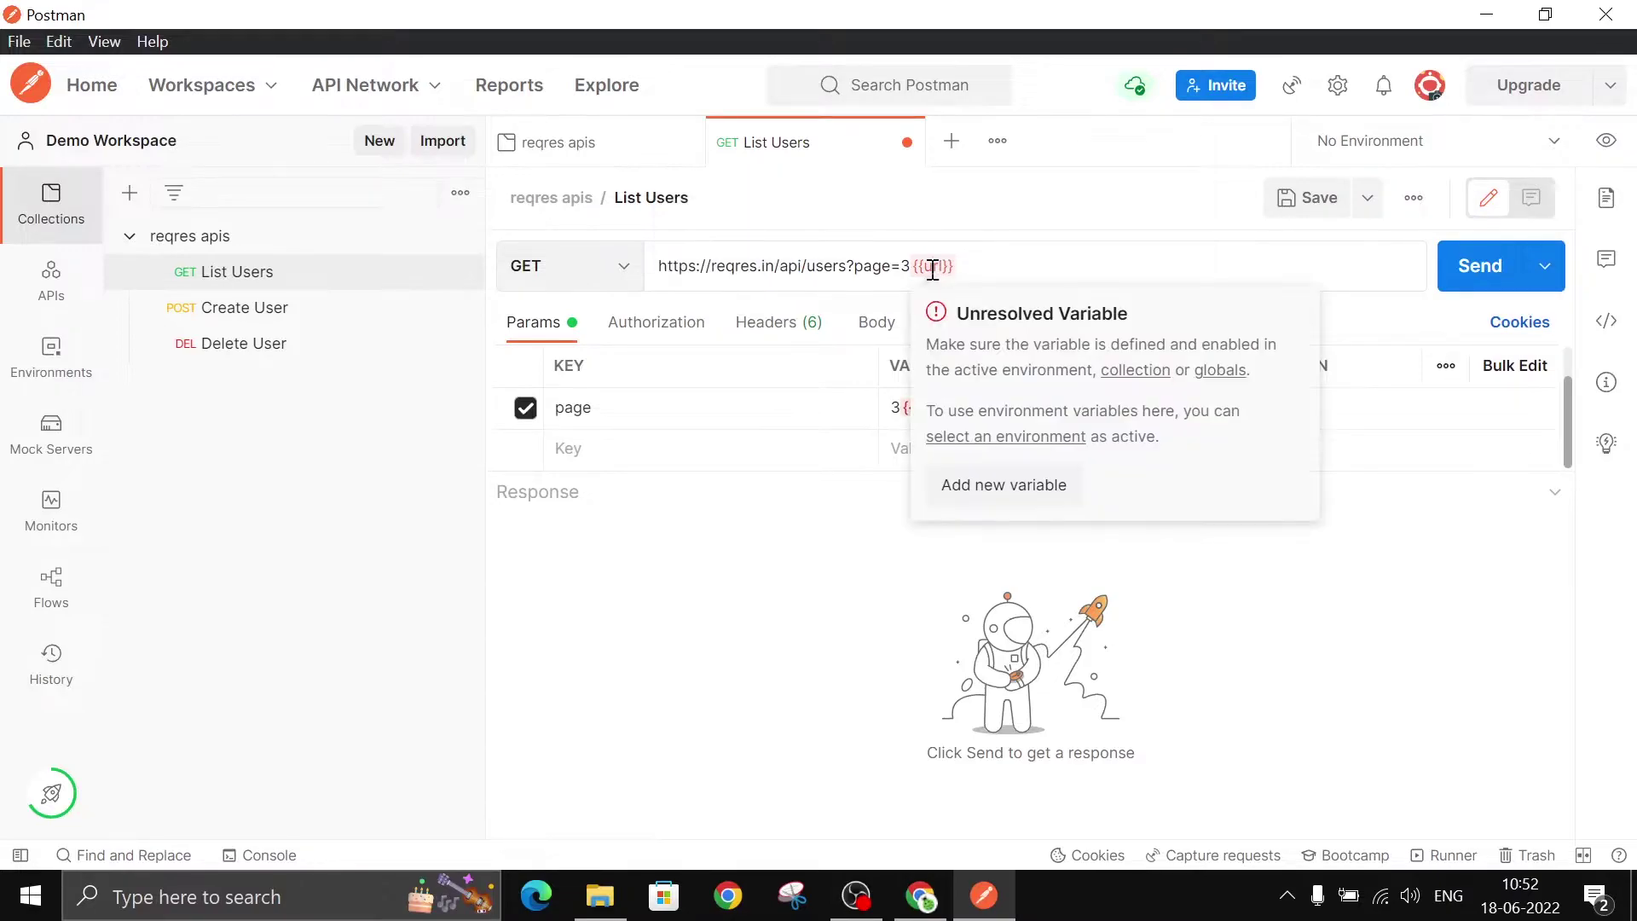
{"action": "mouse_move", "coordinate": [933, 269]}
{"action": "left_click", "coordinate": [981, 483]}
{"action": "left_click", "coordinate": [1046, 415]}
{"action": "key", "text": "ctrl+v"}
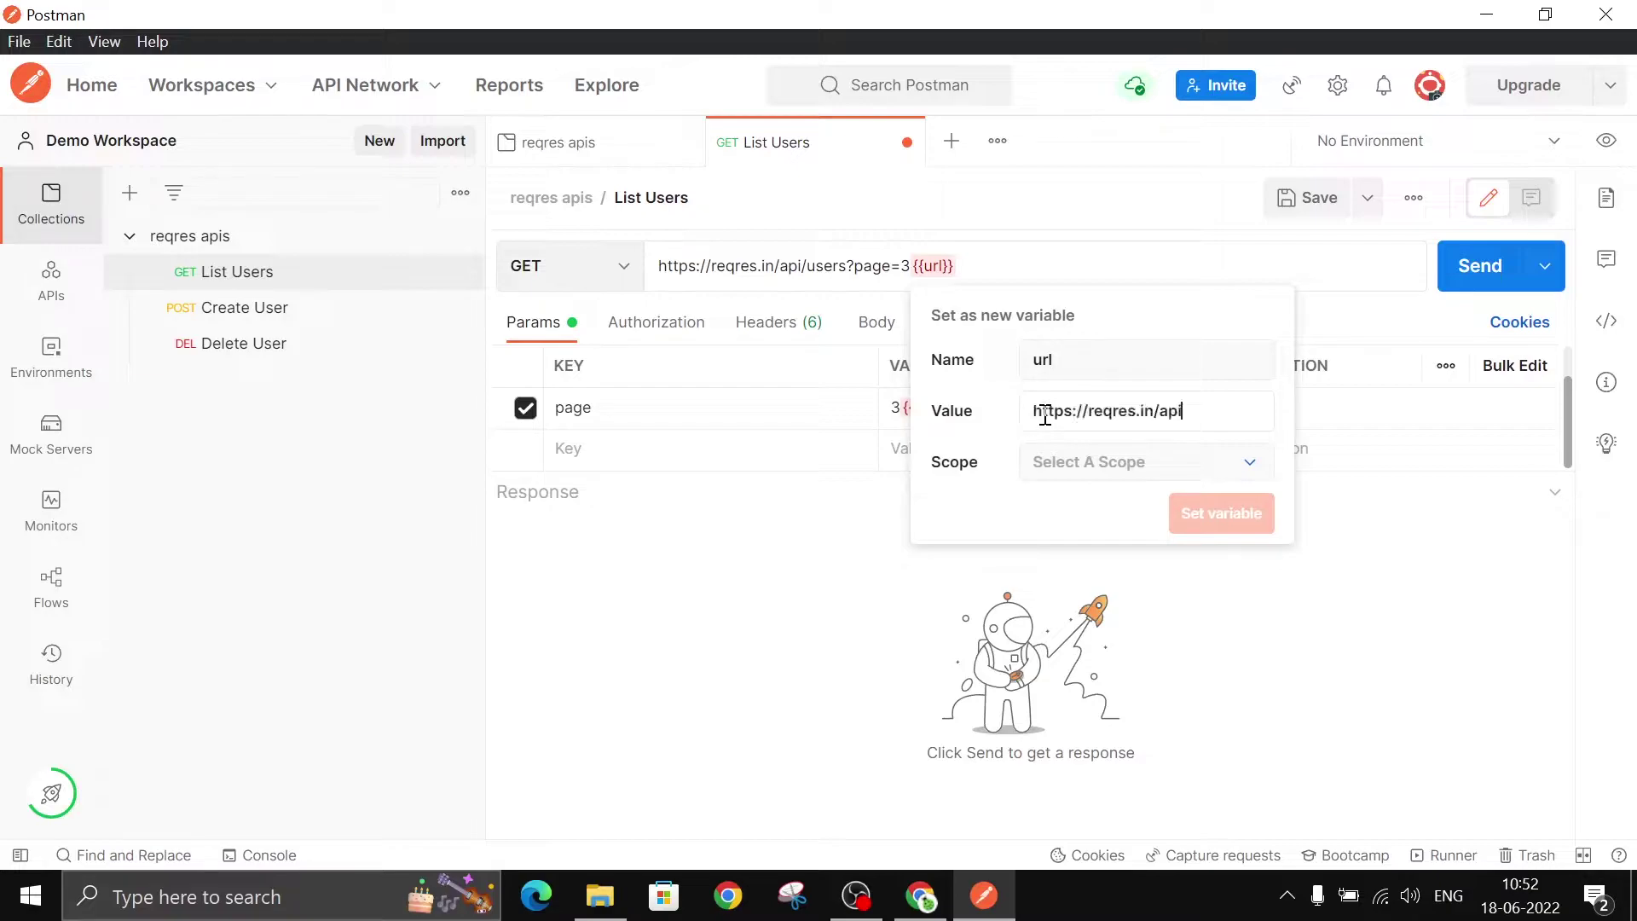
{"action": "left_click", "coordinate": [1089, 465]}
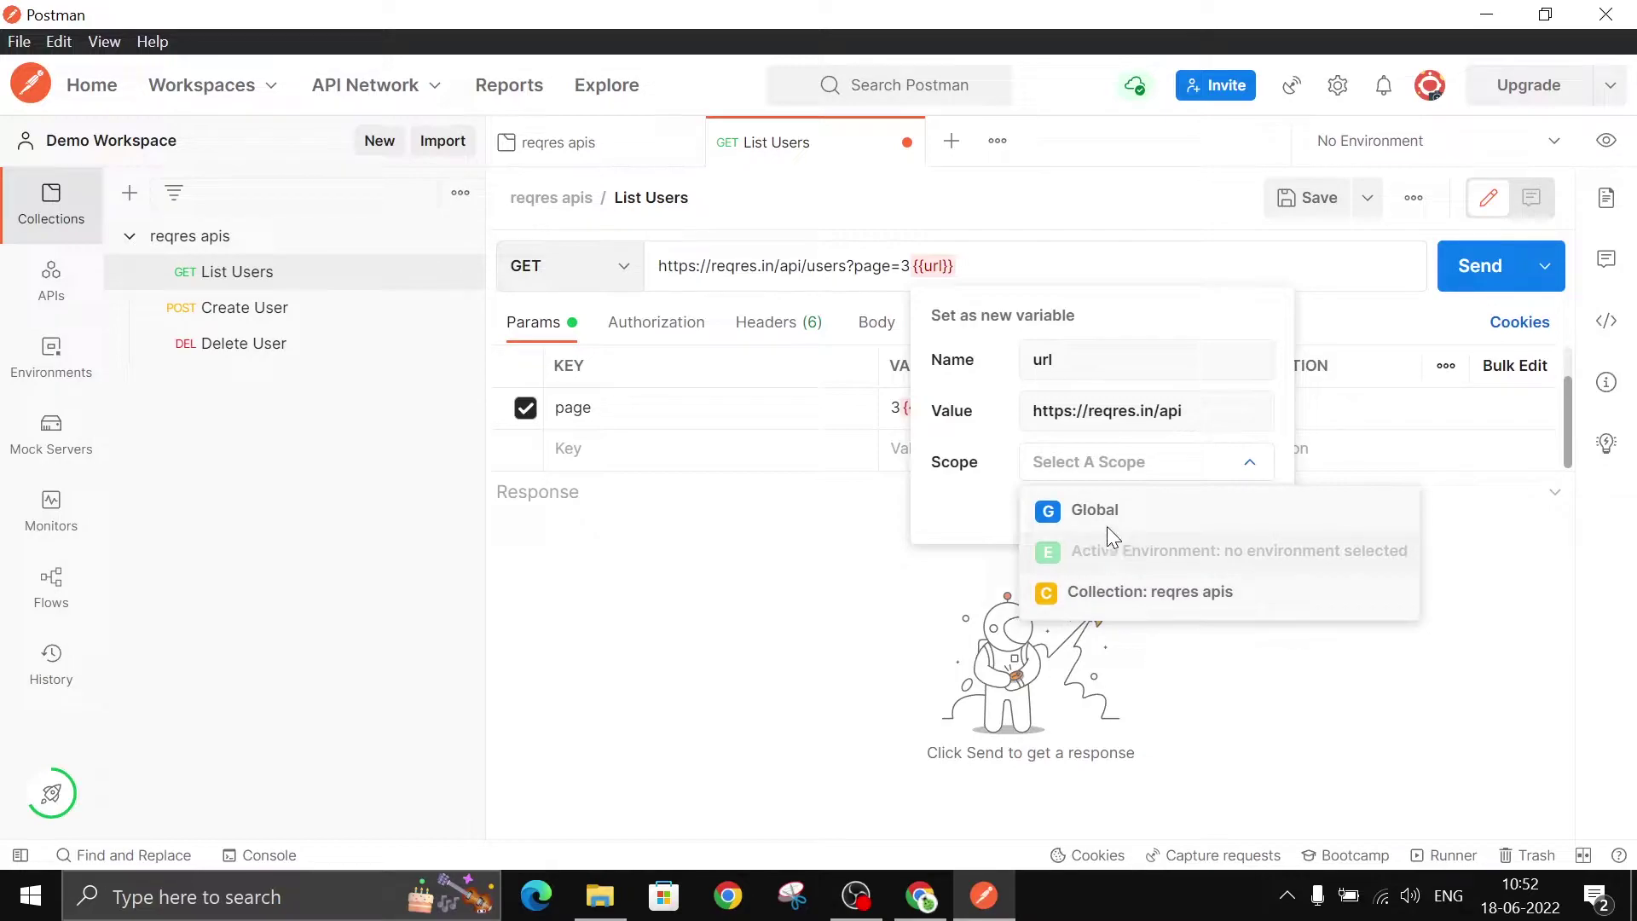
{"action": "left_click", "coordinate": [1108, 592]}
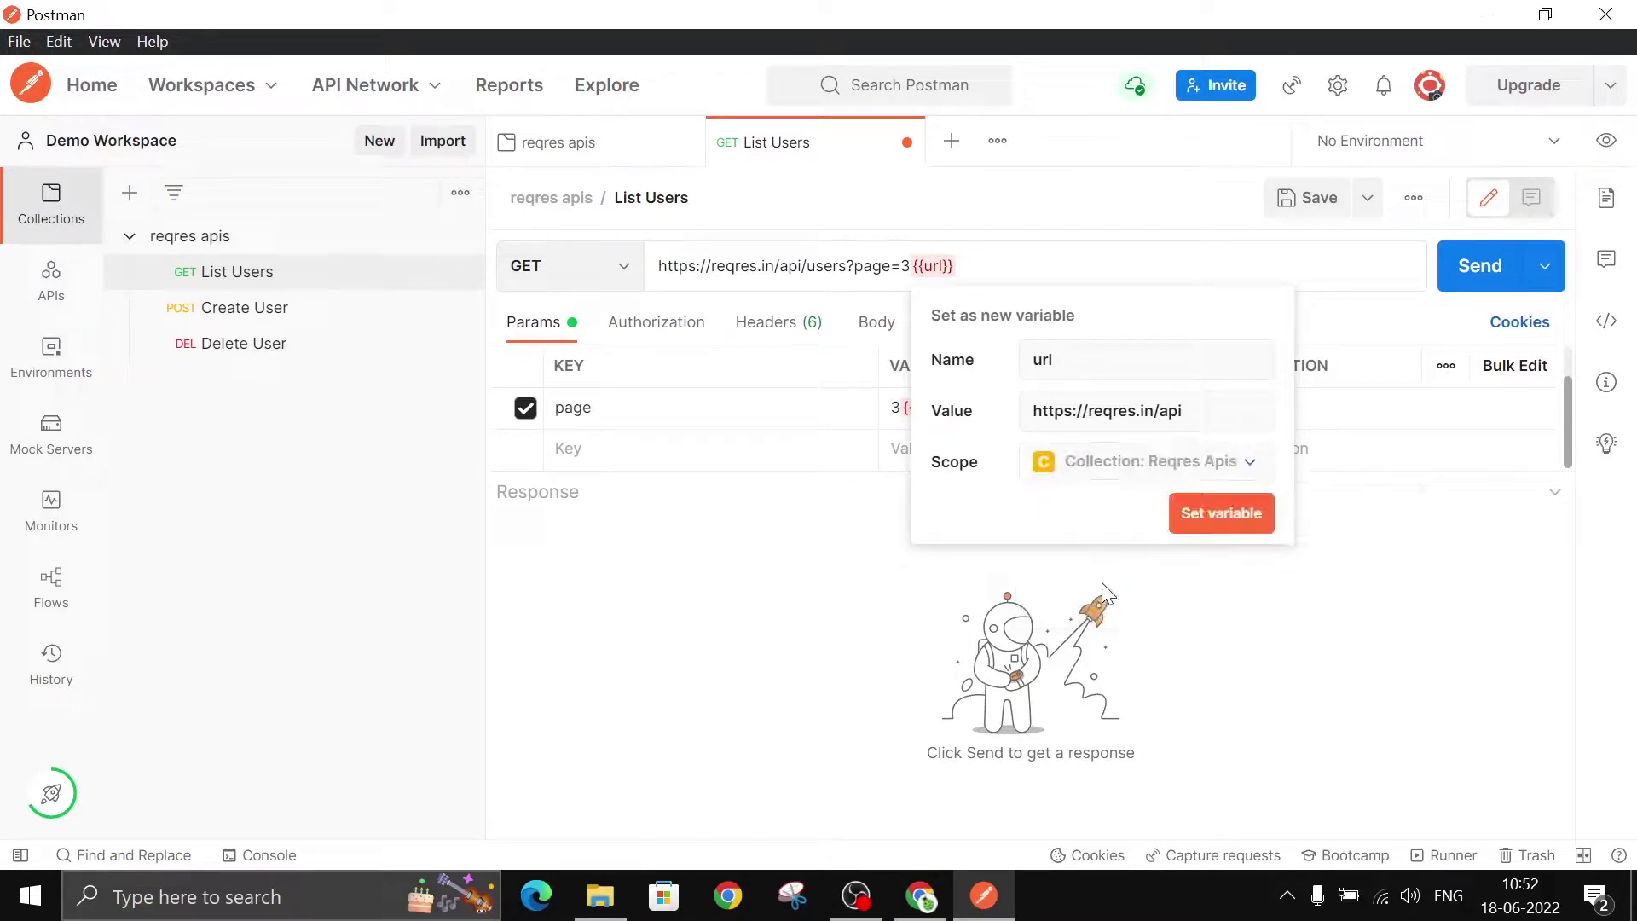
{"action": "left_click", "coordinate": [1174, 520]}
- Move the {{url}} reference to replace the base address in the List Users URL and save the request
{"action": "left_click_drag", "start_coordinate": [960, 271], "coordinate": [914, 271]}
{"action": "key", "text": "ctrl+c"}
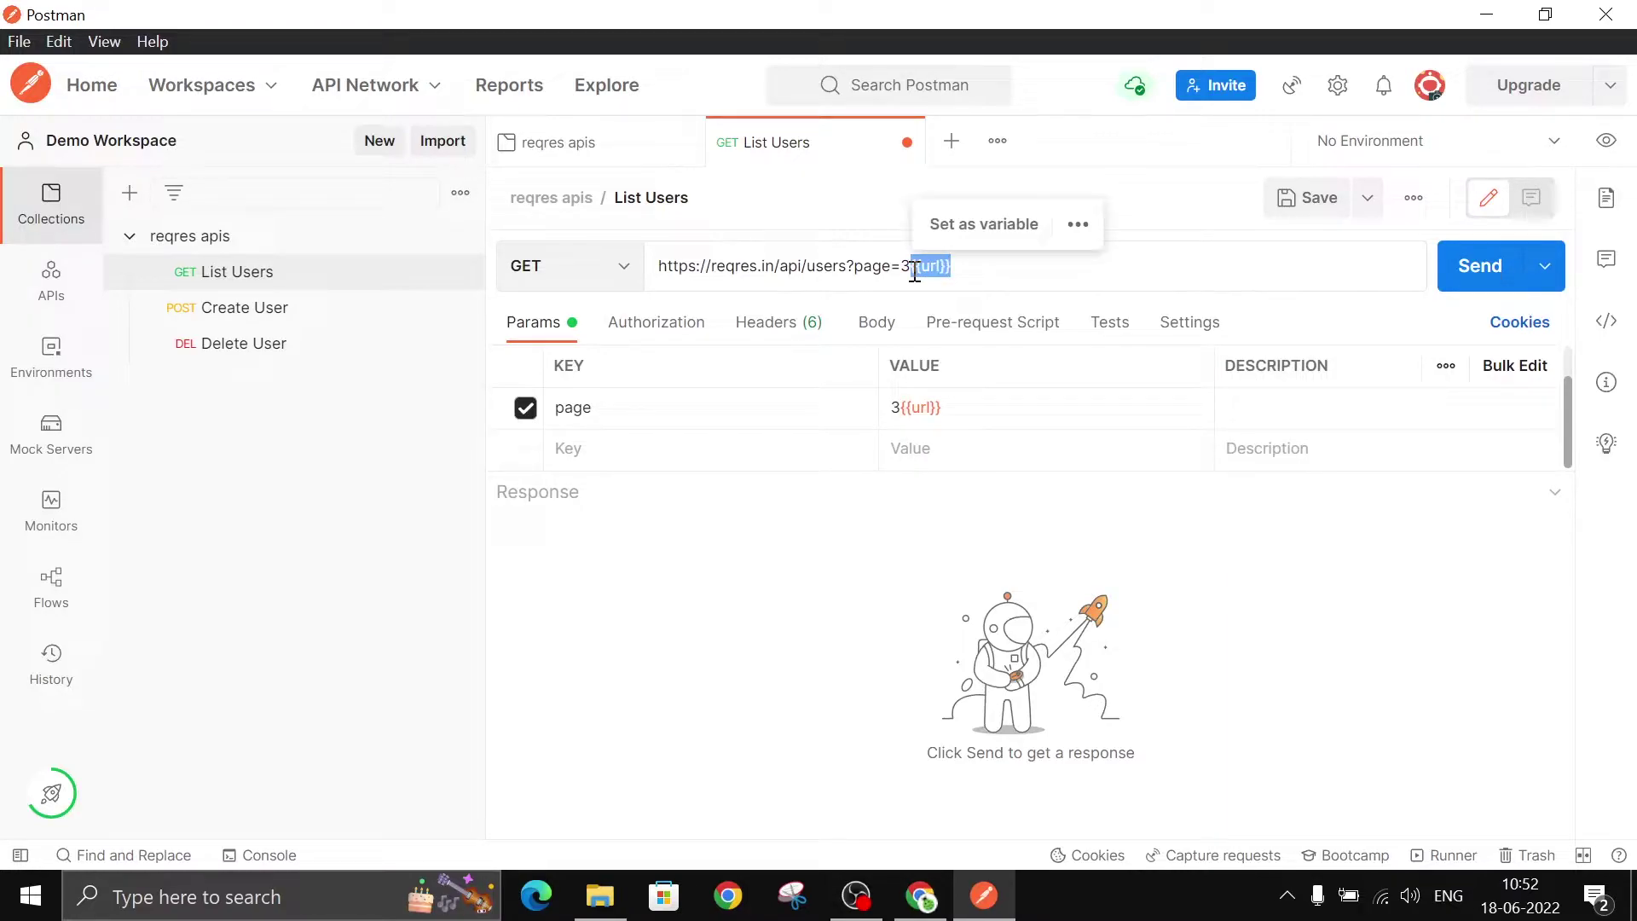
{"action": "key", "text": "BackSpace"}
{"action": "left_click_drag", "start_coordinate": [802, 267], "coordinate": [612, 269]}
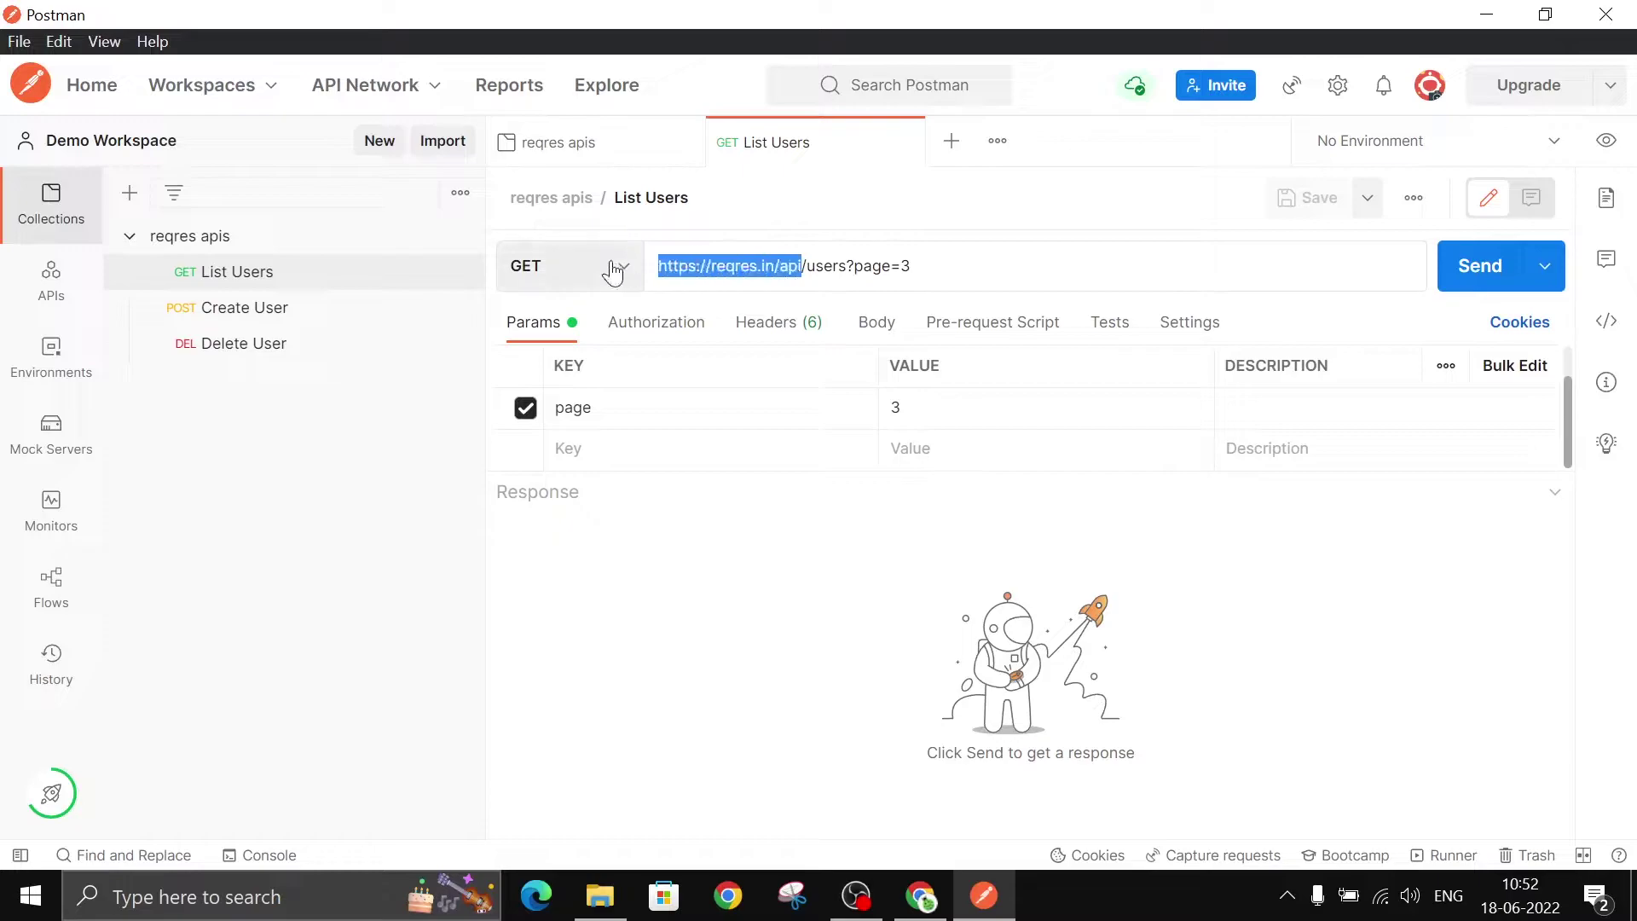
{"action": "key", "text": "ctrl+v"}
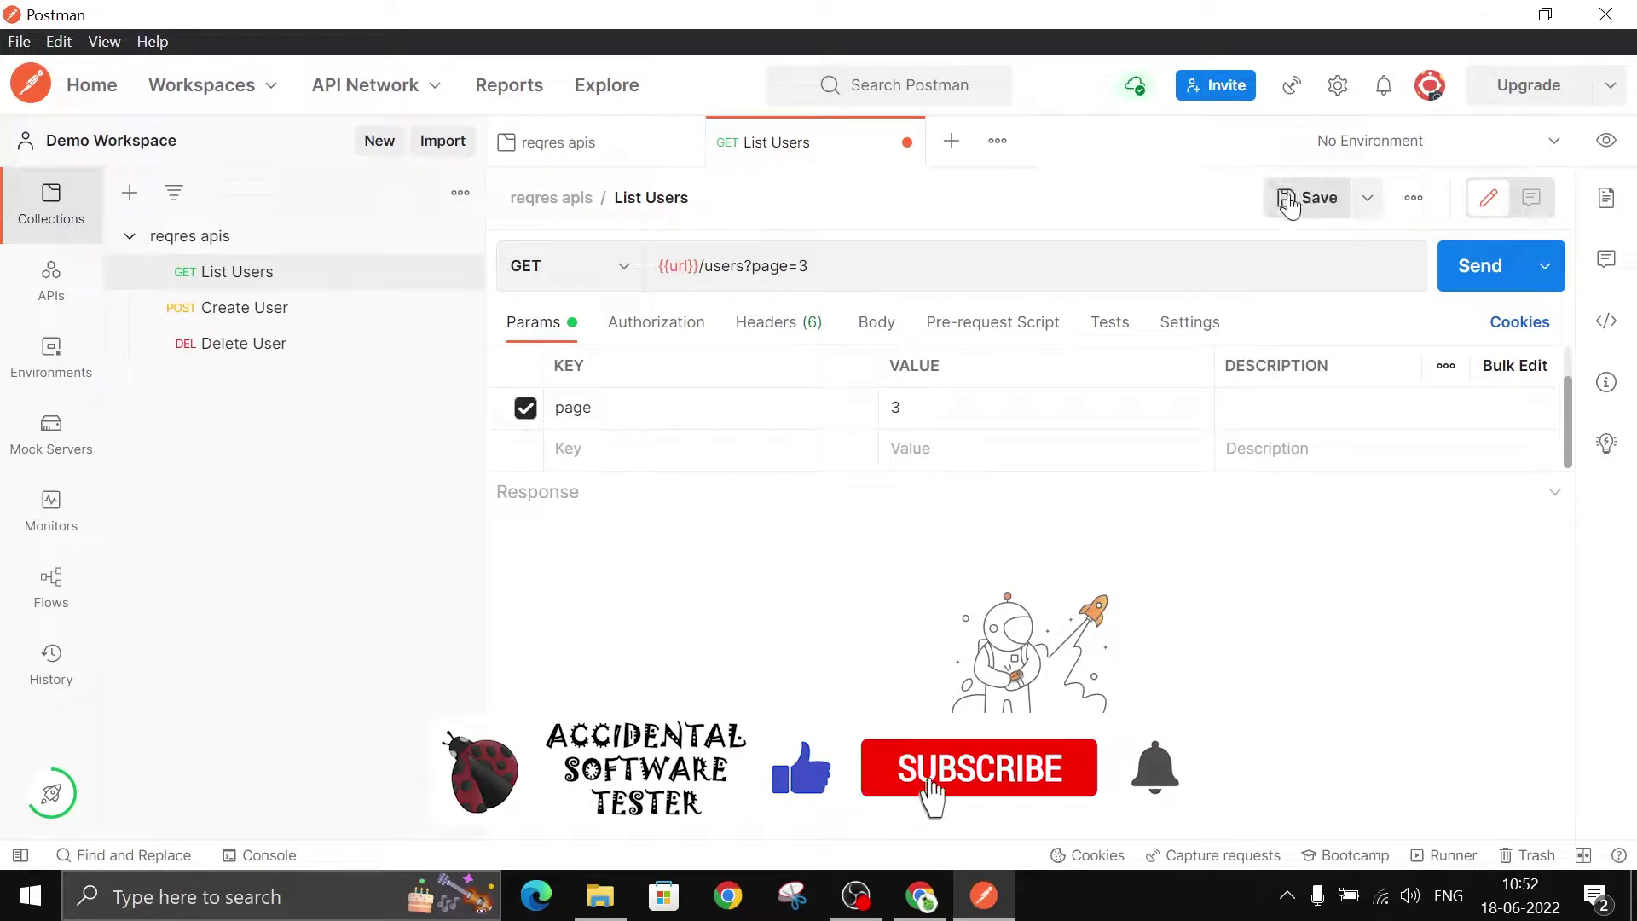
{"action": "left_click", "coordinate": [870, 268]}
{"action": "key", "text": "ctrl+s"}
{"action": "mouse_move", "coordinate": [684, 267]}
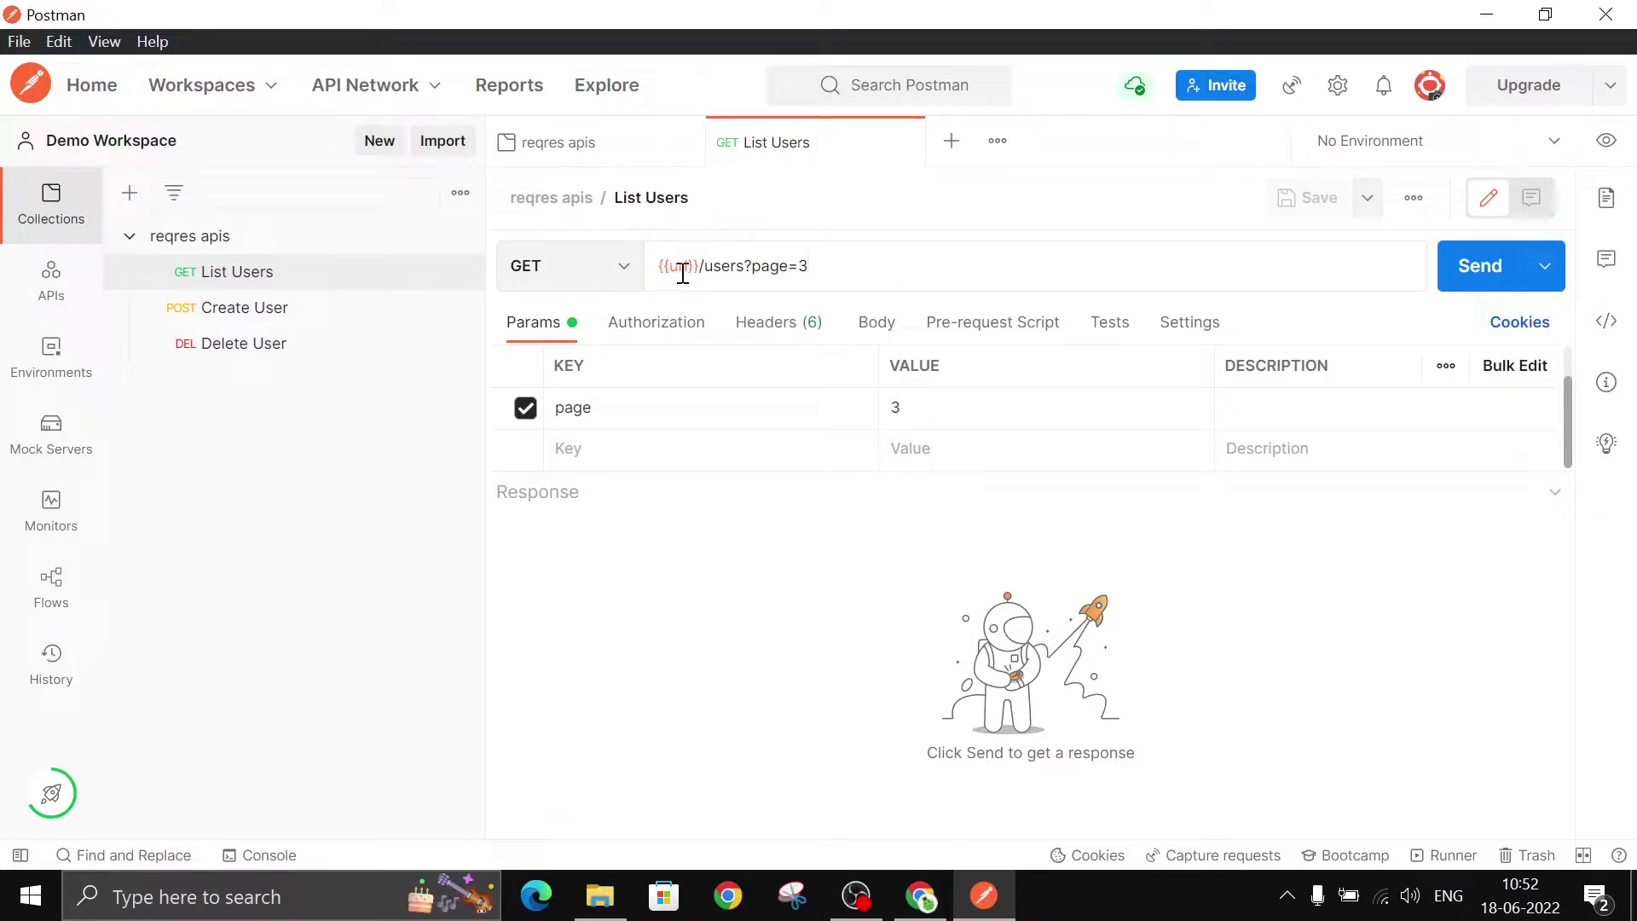
- Replace the base address in the Delete User URL with {{url}} and save the request
{"action": "left_click", "coordinate": [260, 309]}
{"action": "left_click", "coordinate": [239, 345]}
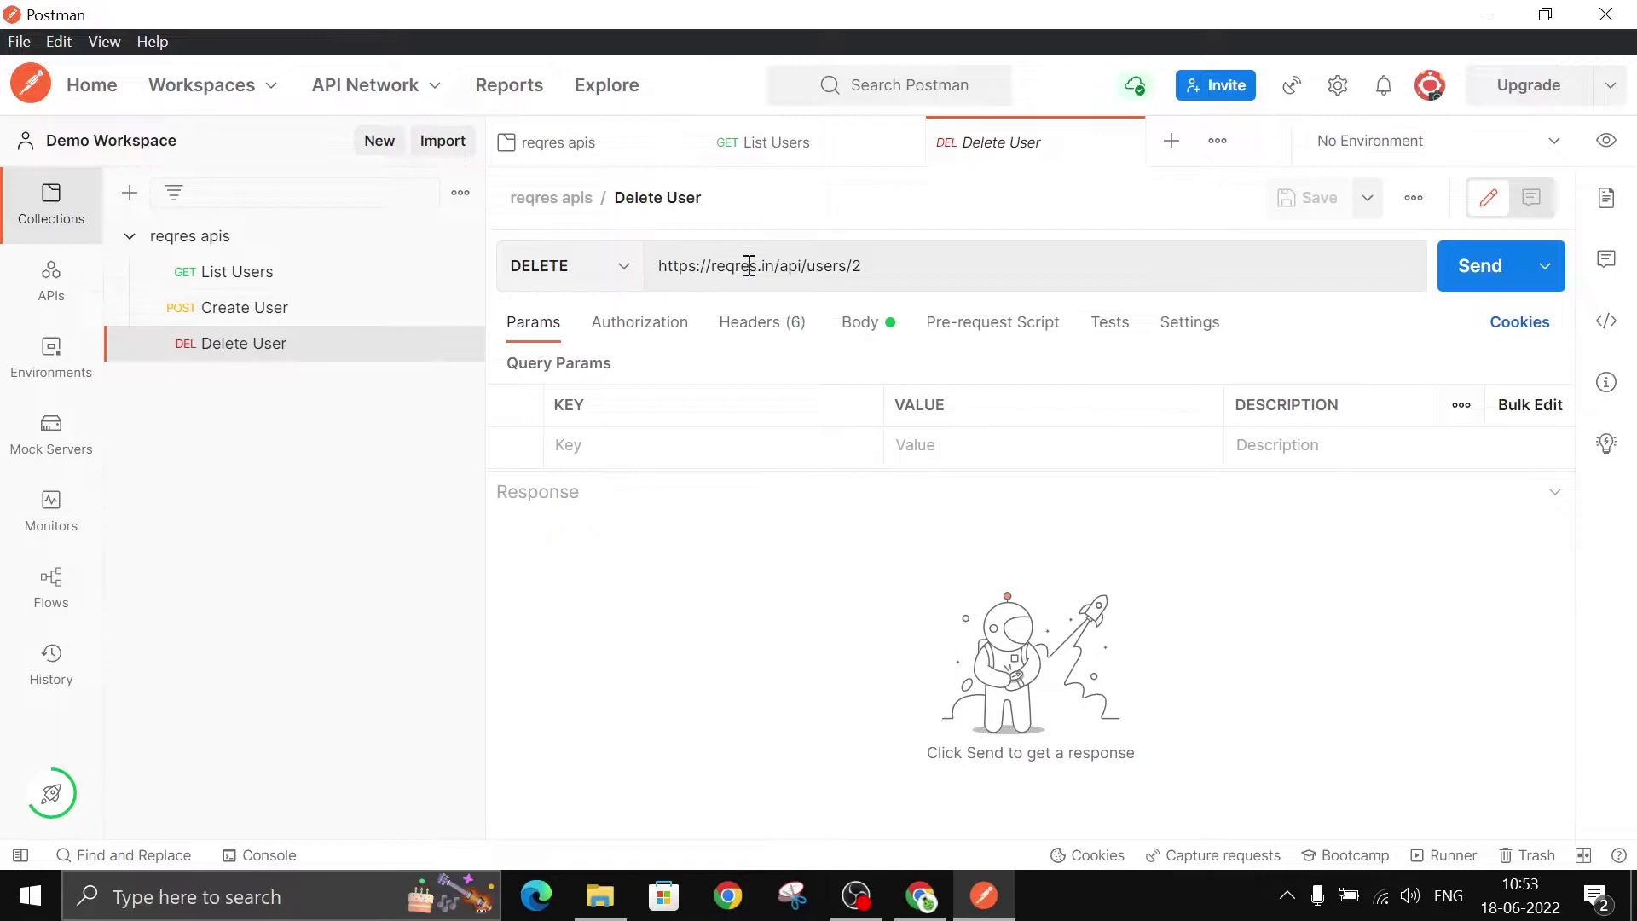
{"action": "left_click_drag", "start_coordinate": [796, 269], "coordinate": [637, 278]}
{"action": "key", "text": "BackSpace"}
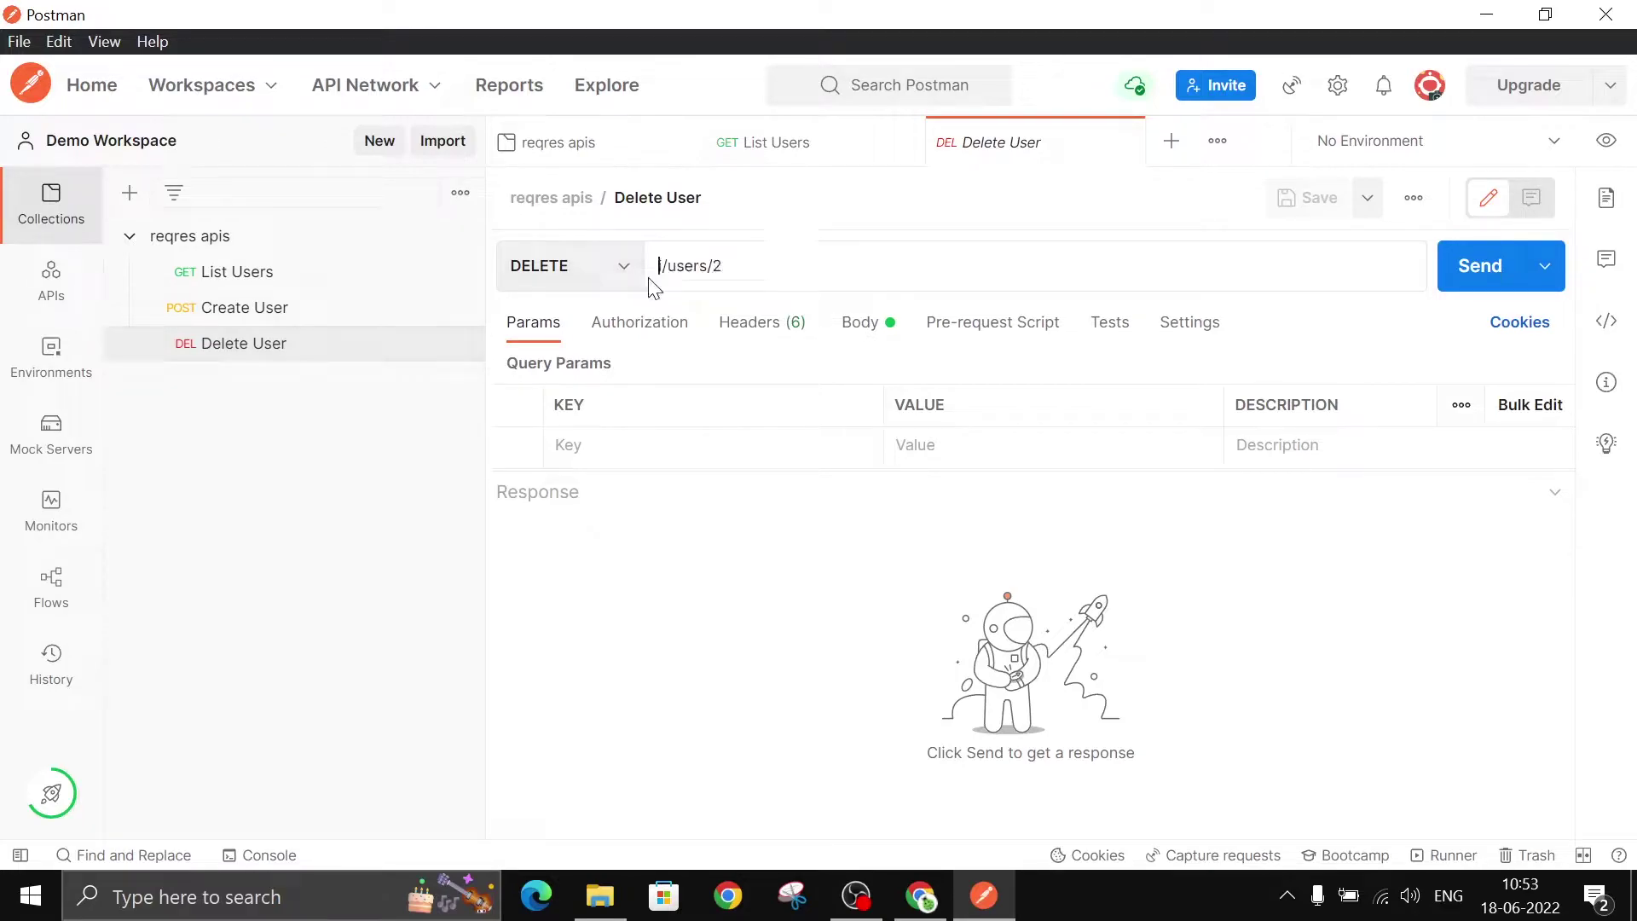
{"action": "type", "text": "{{"}
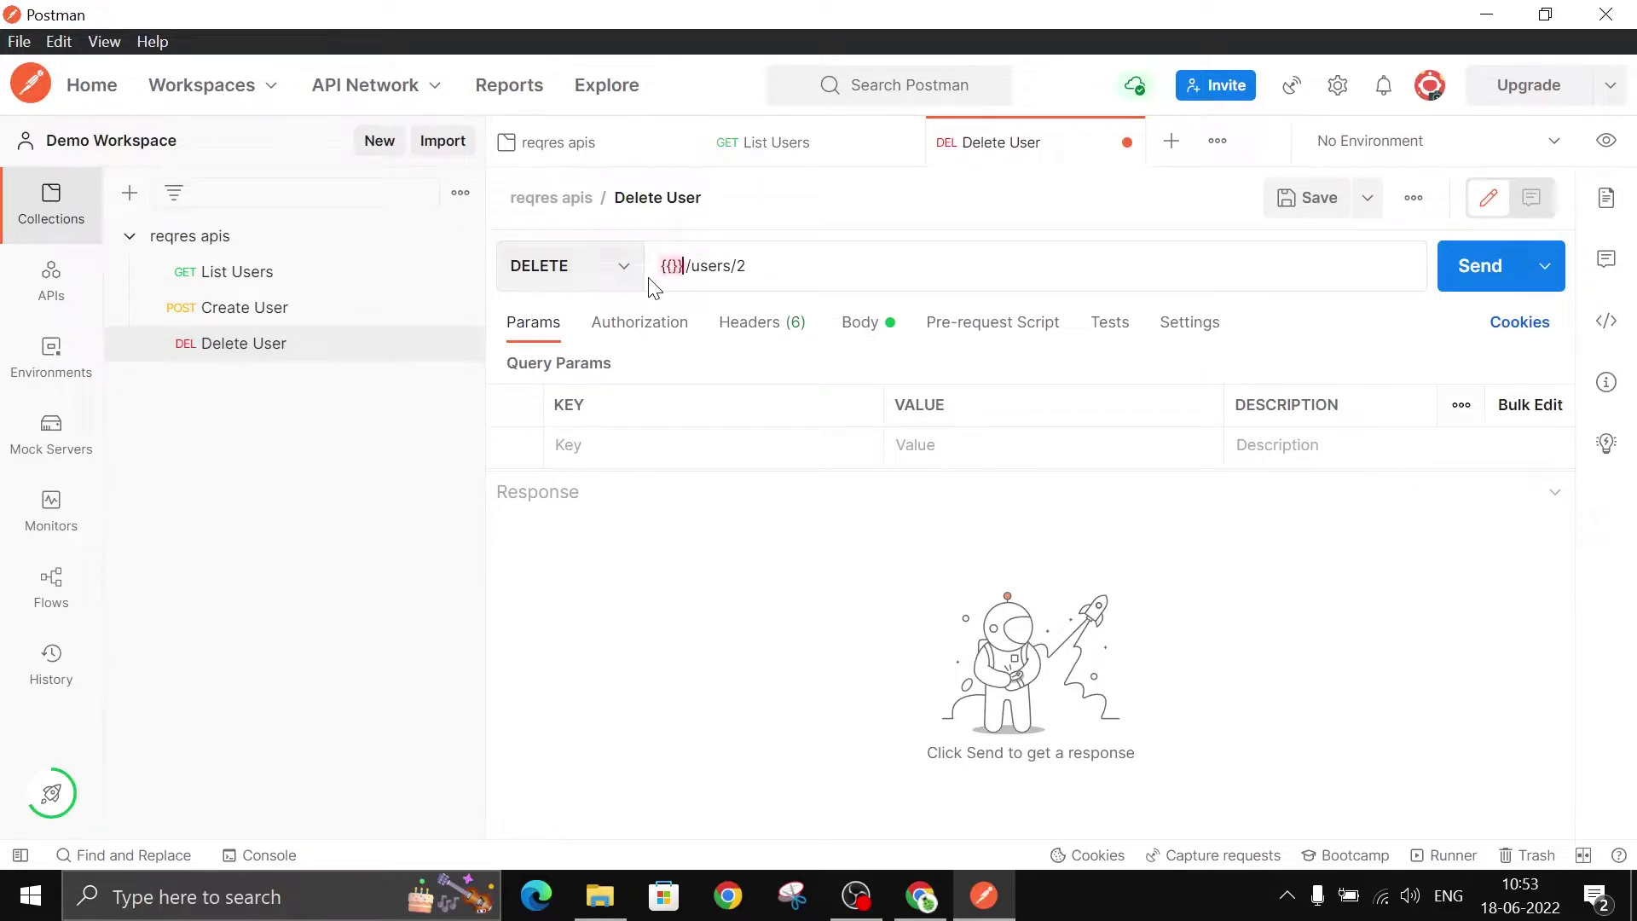
{"action": "type", "text": "url"}
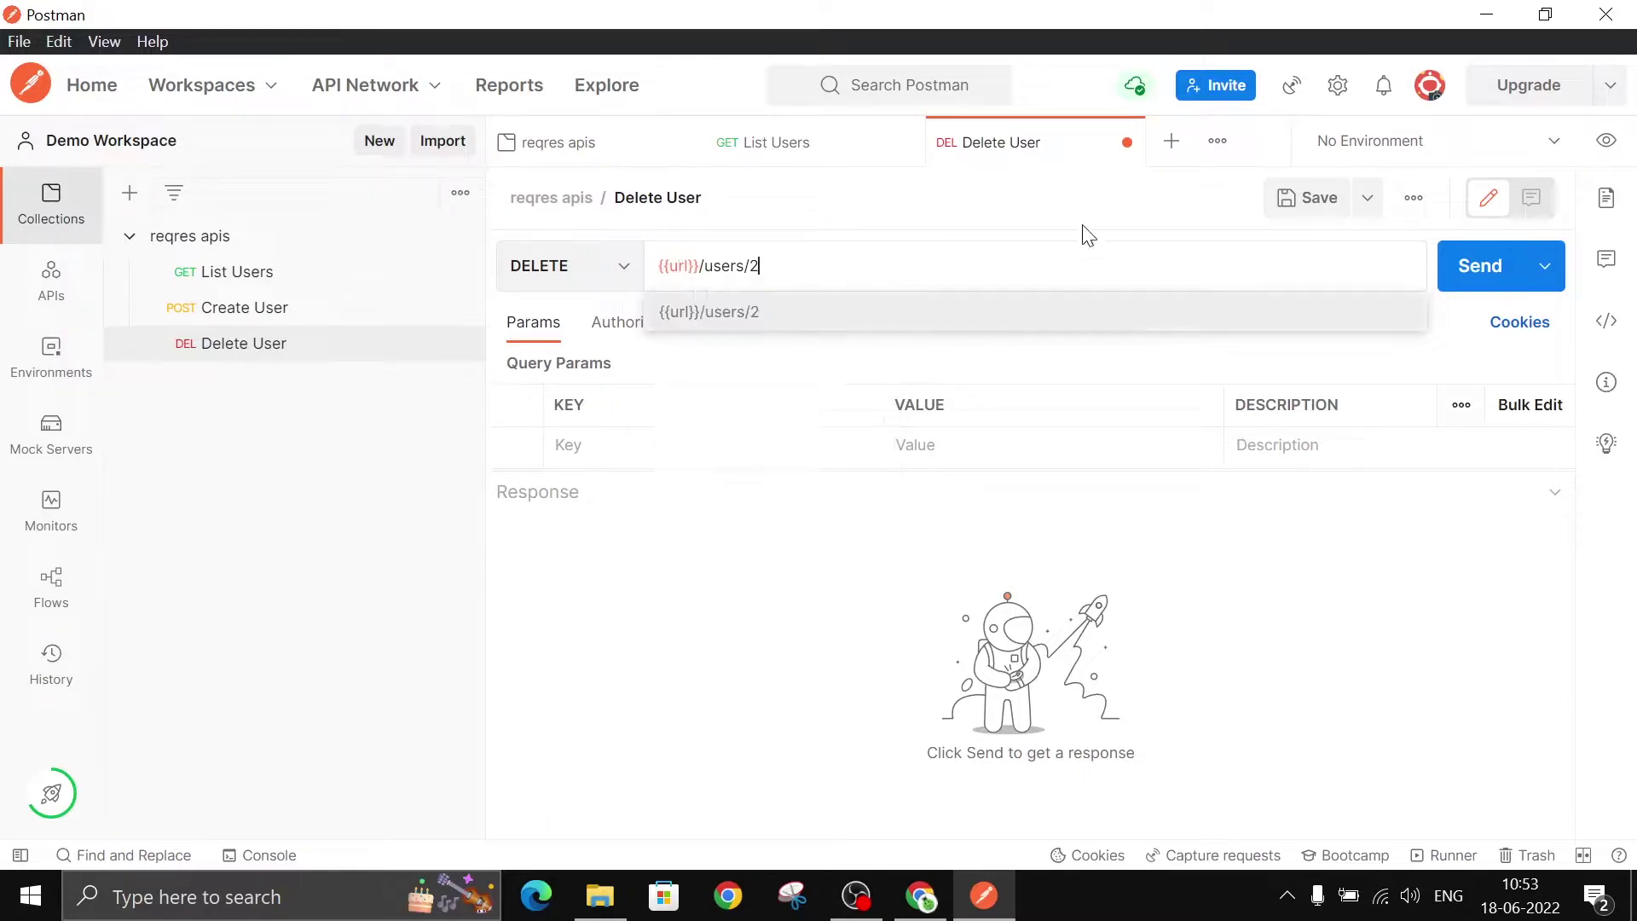
{"action": "left_click", "coordinate": [1276, 206]}
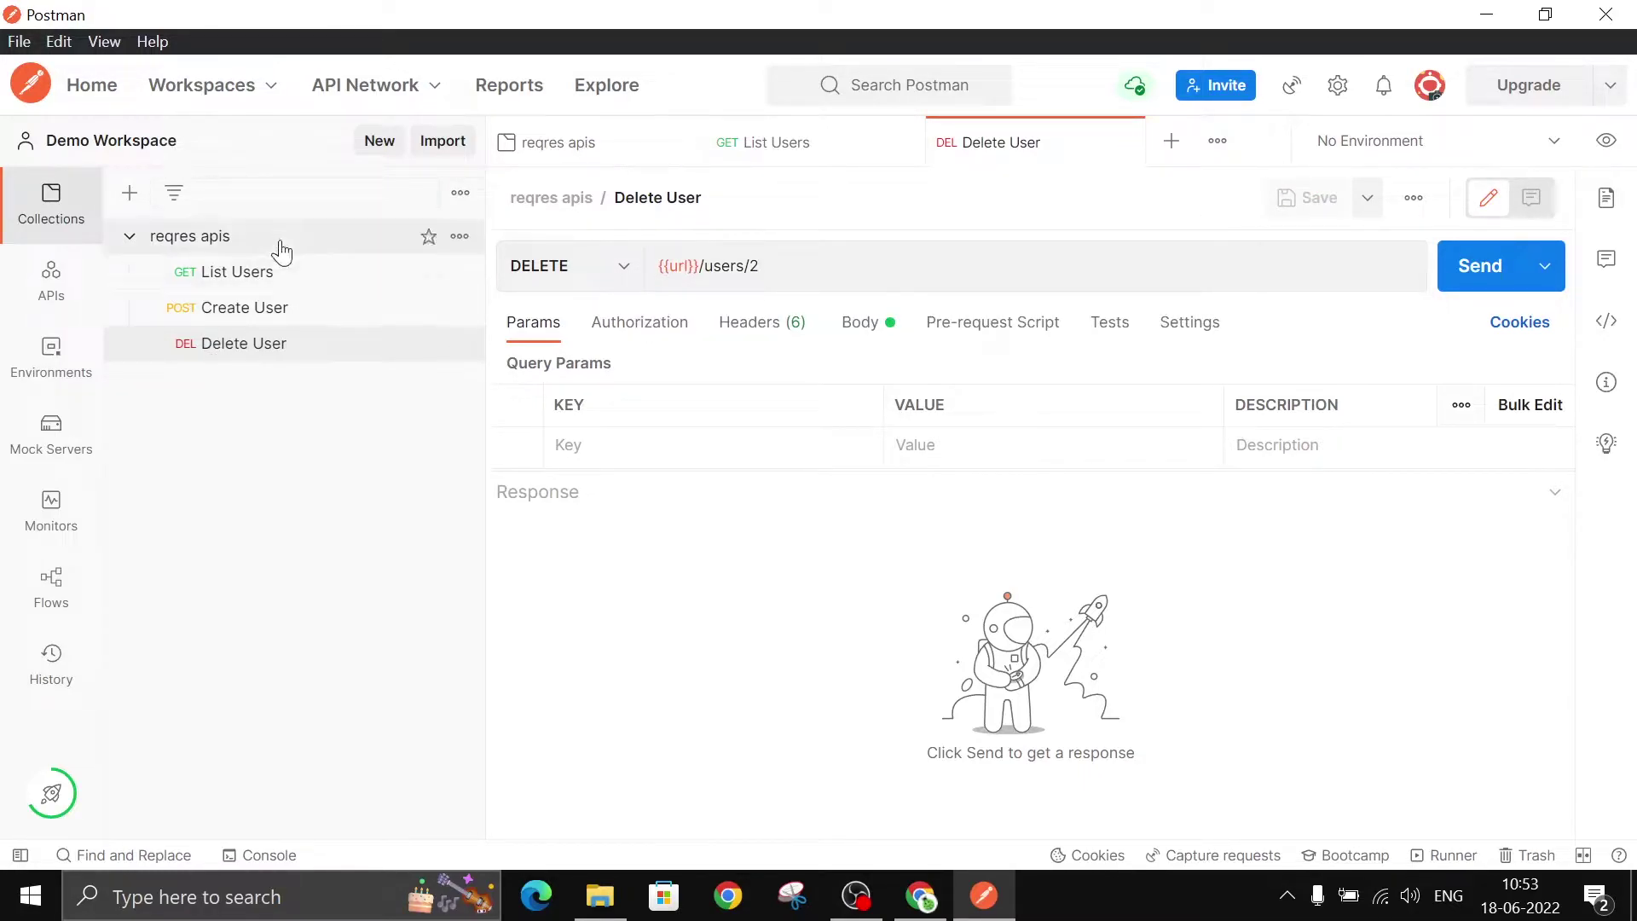
- Send the List Users request and check the url variable's details in the request and in the reqres apis collection
{"action": "left_click", "coordinate": [213, 270]}
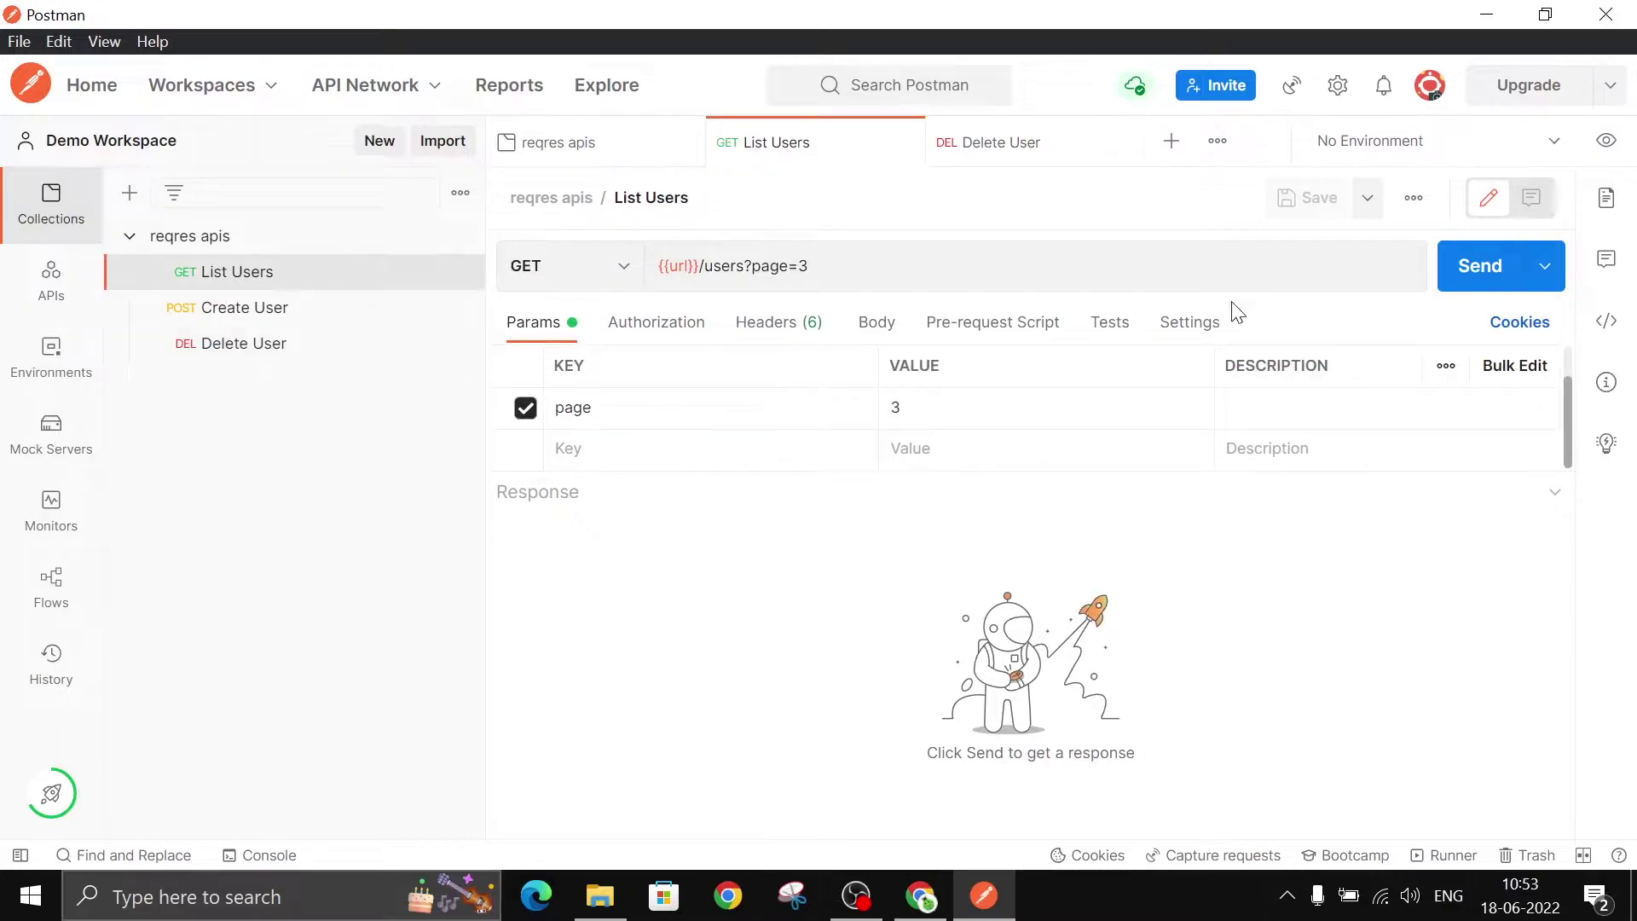
{"action": "left_click", "coordinate": [1479, 271]}
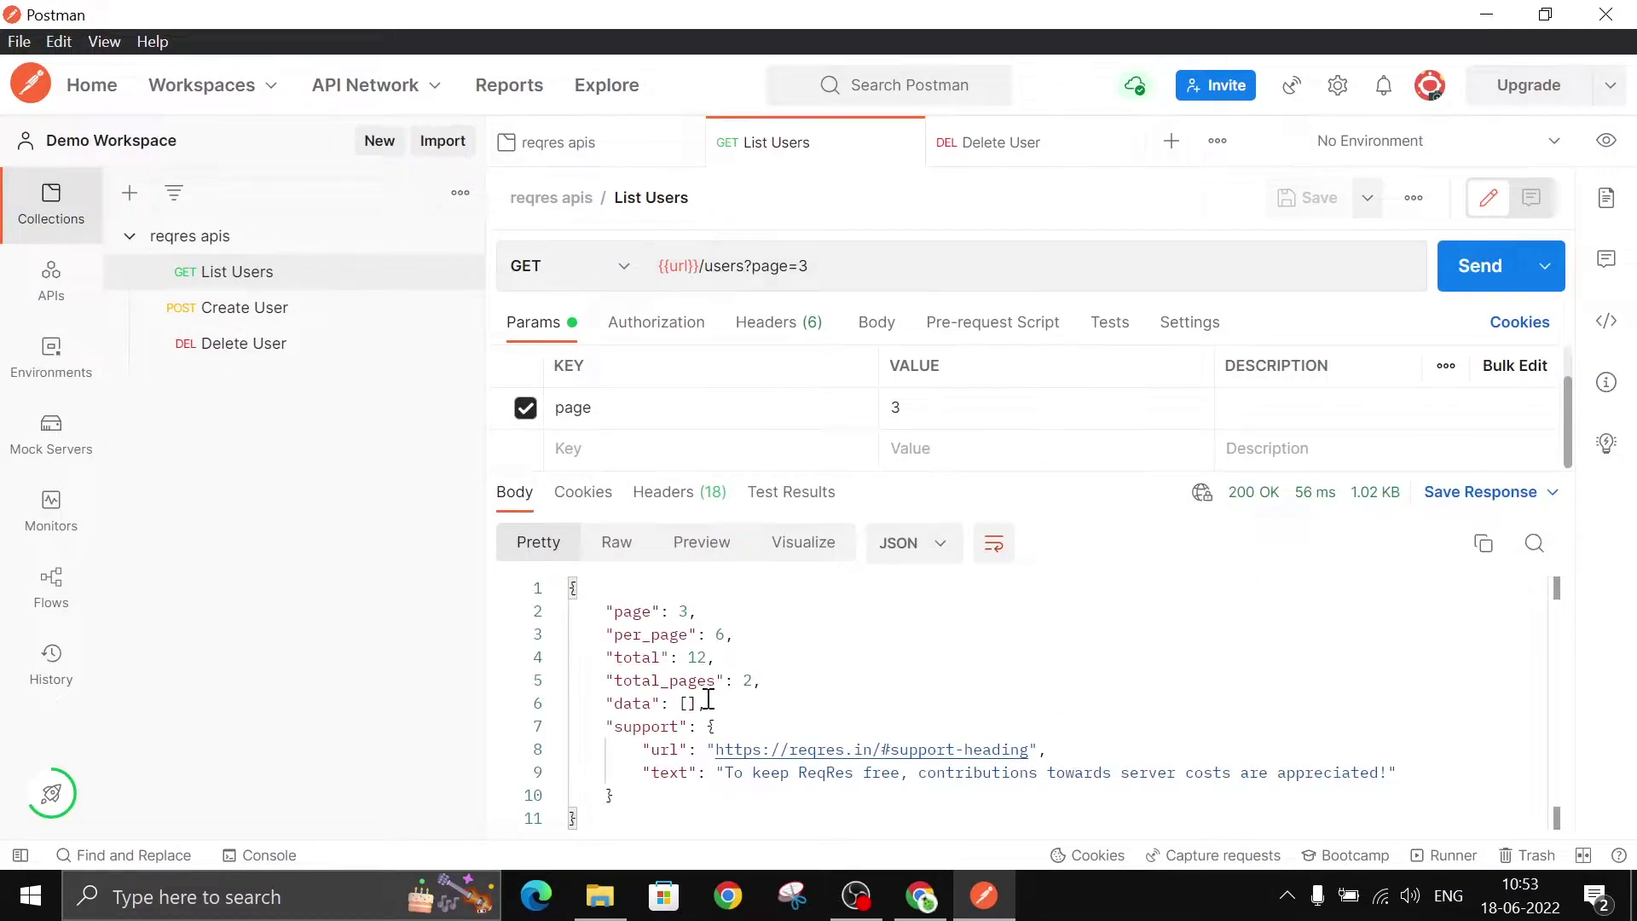
{"action": "left_click", "coordinate": [873, 263]}
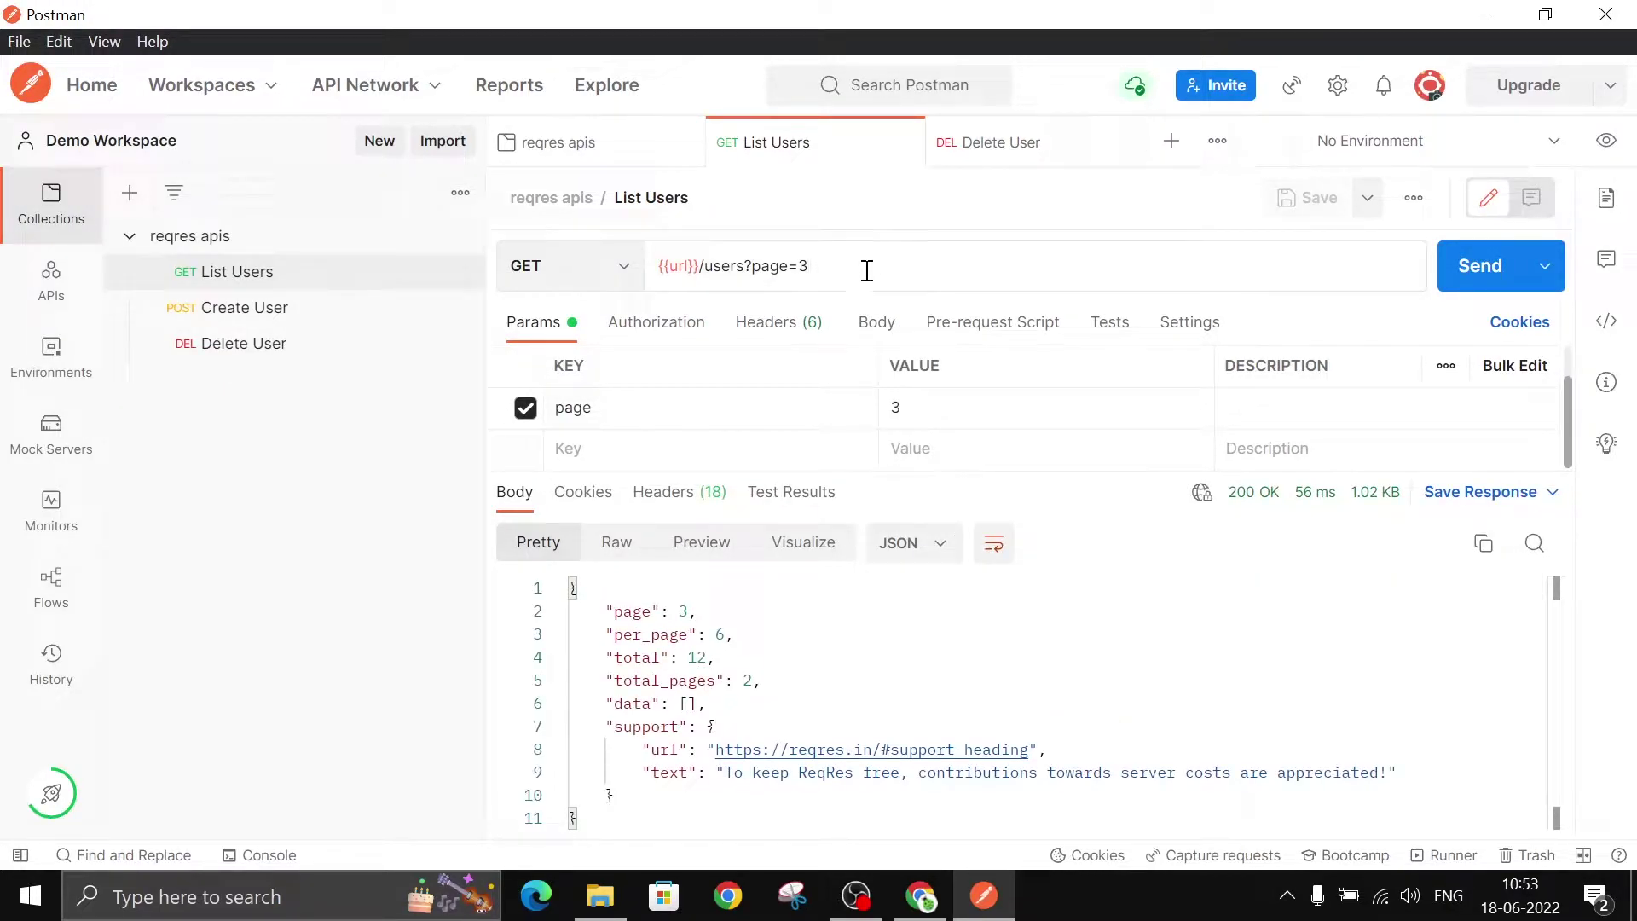
{"action": "mouse_move", "coordinate": [685, 268]}
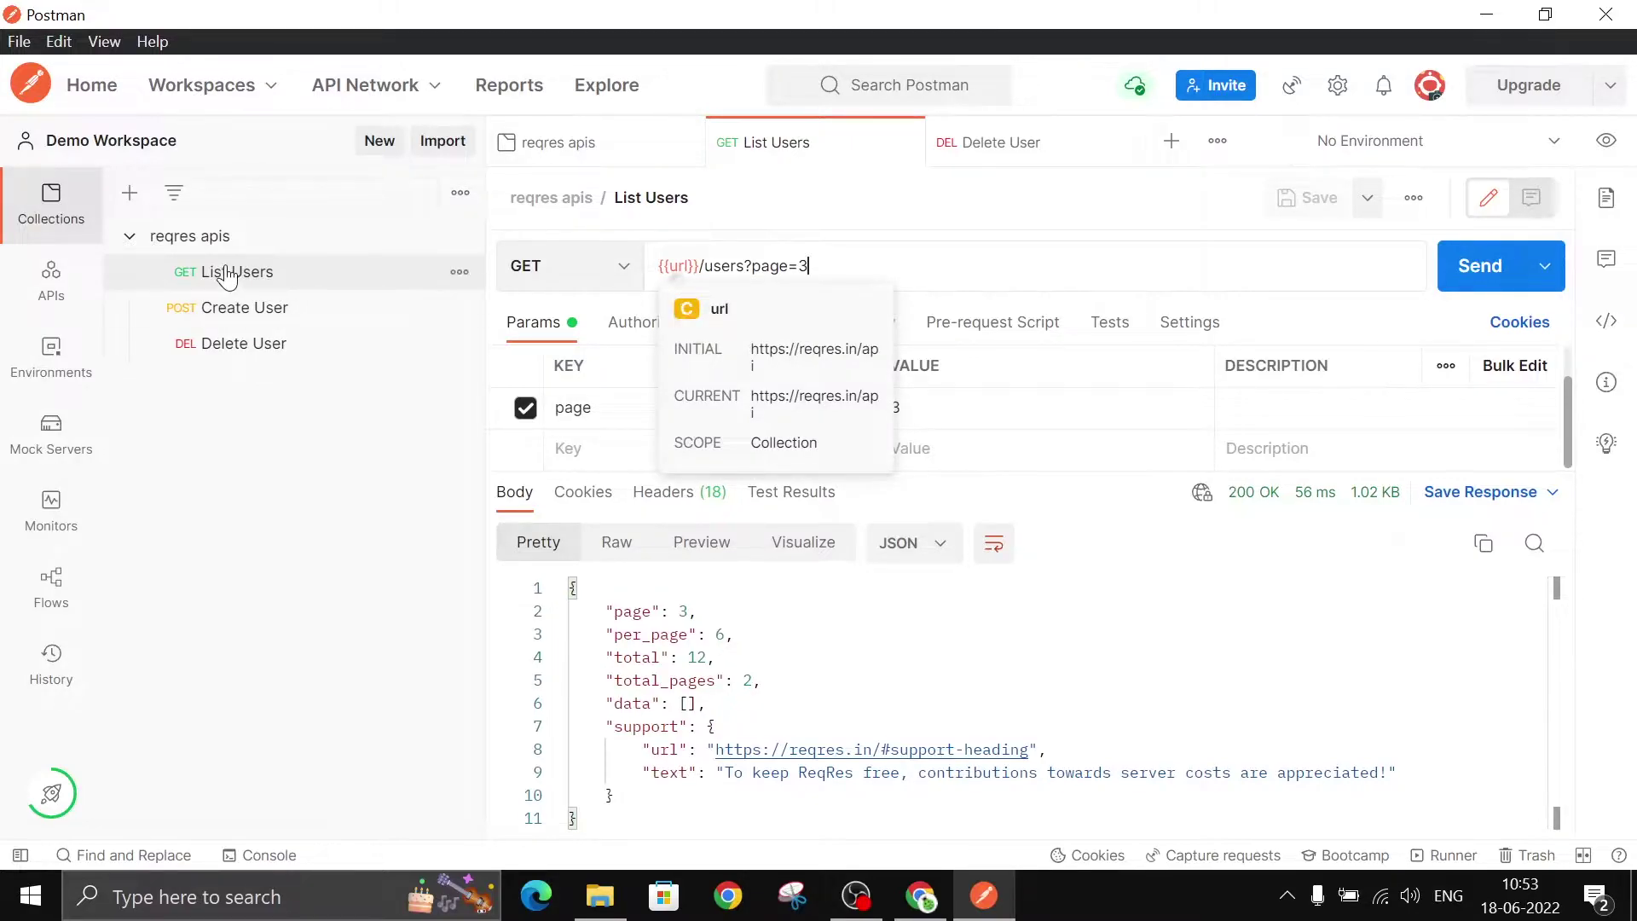
{"action": "left_click", "coordinate": [206, 241]}
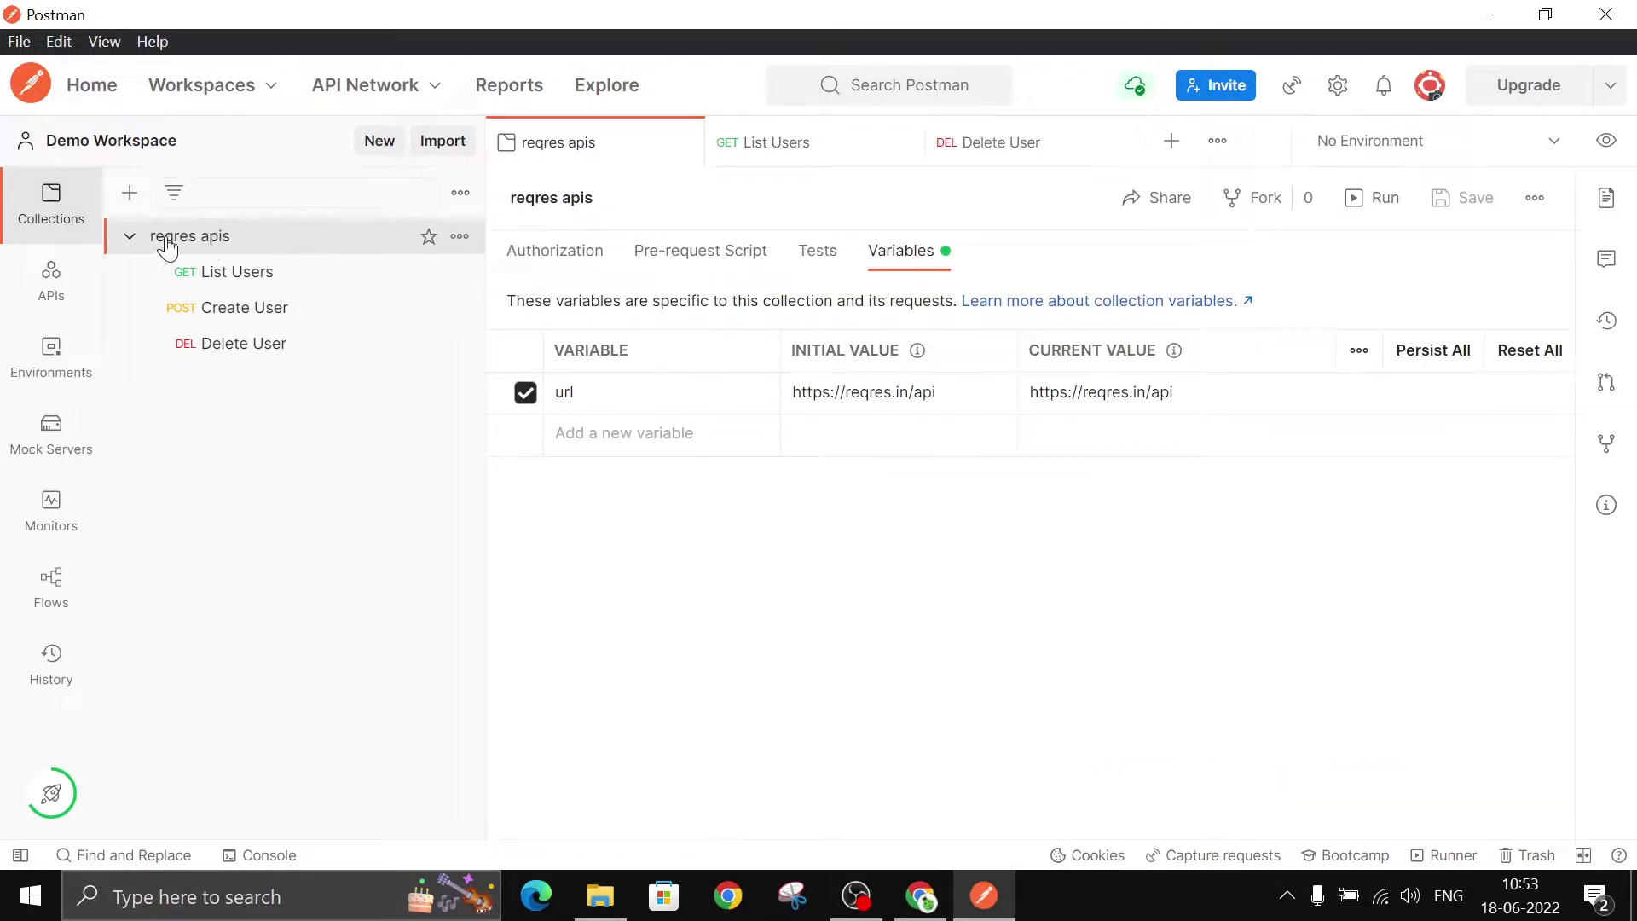
- Create a new collection with the default name and add a blank request to it
{"action": "left_click", "coordinate": [129, 236]}
{"action": "left_click", "coordinate": [130, 195]}
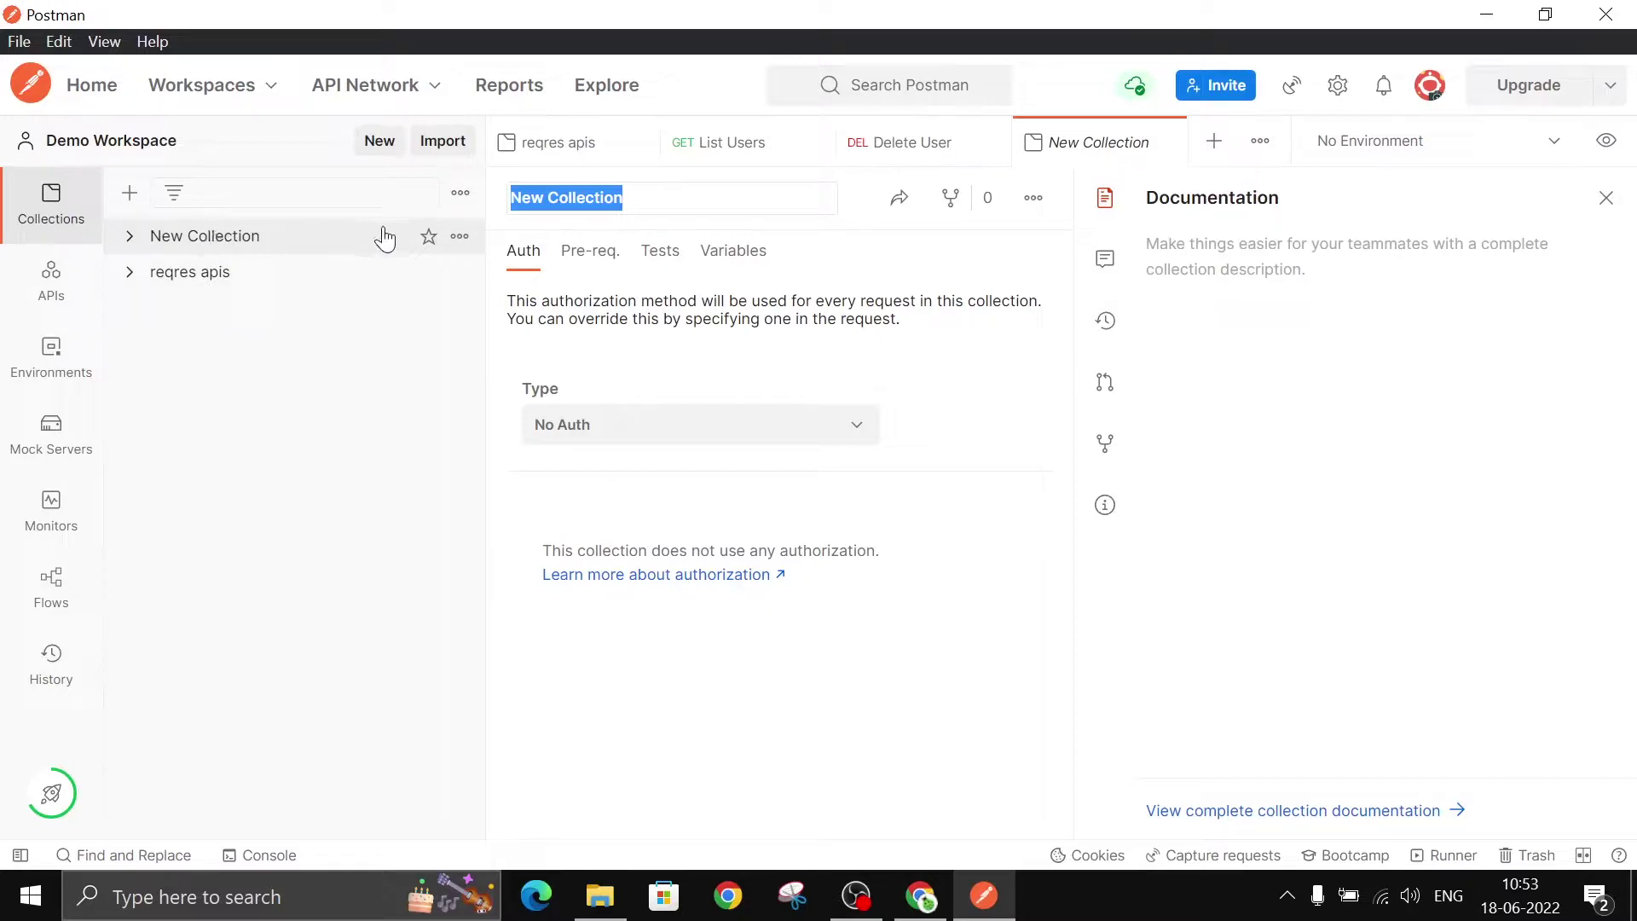
{"action": "left_click", "coordinate": [280, 241]}
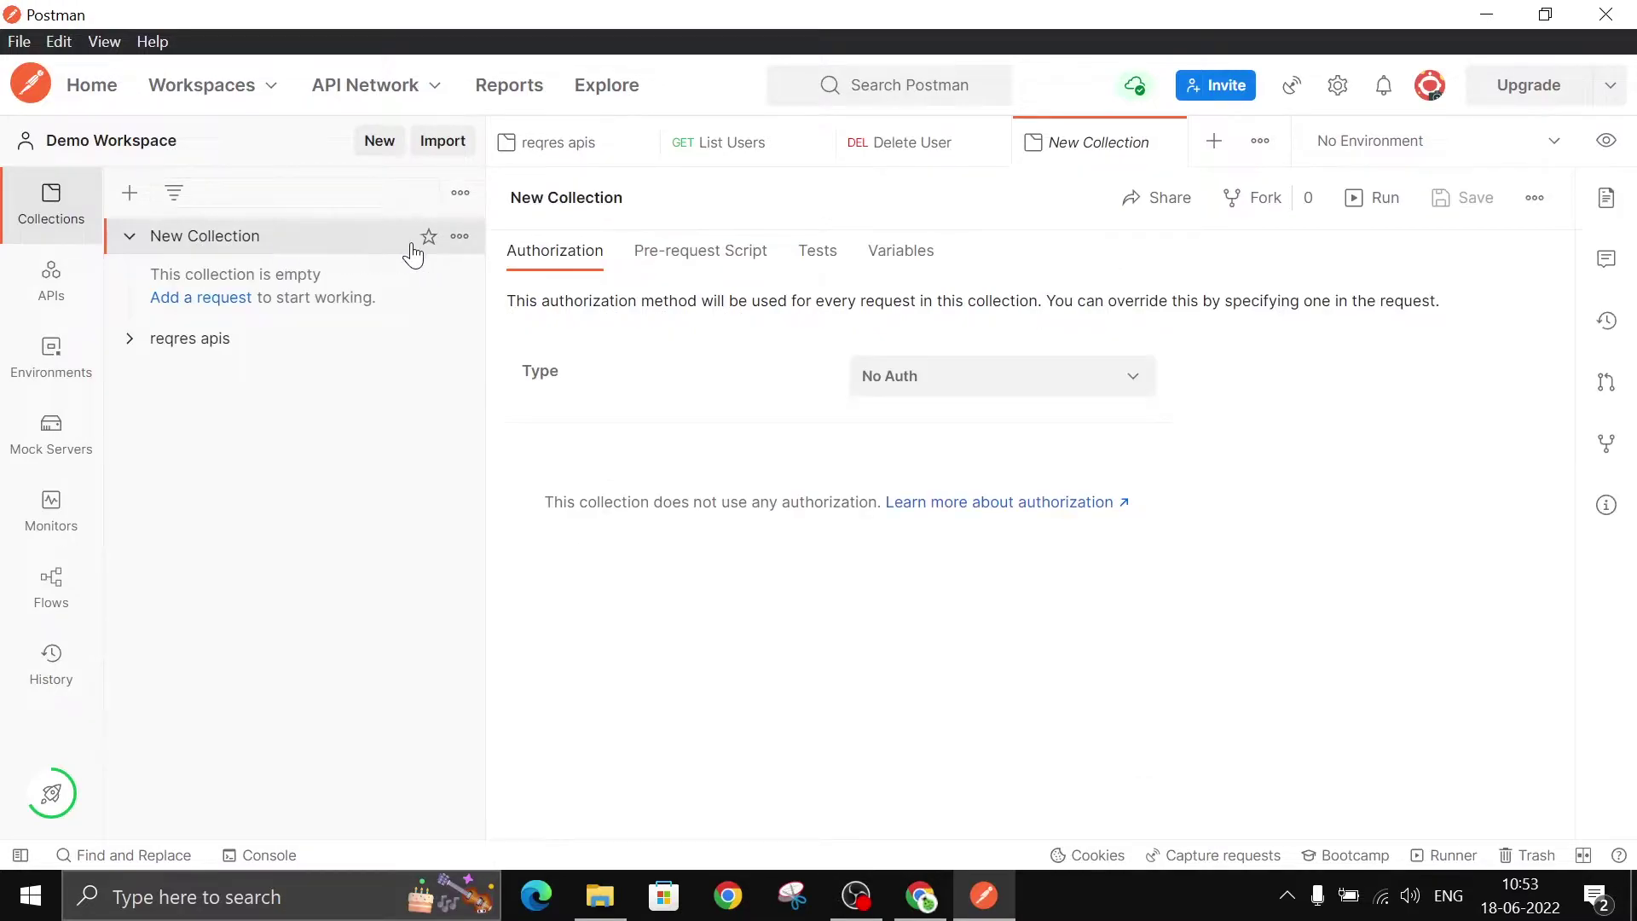
{"action": "left_click", "coordinate": [460, 238]}
{"action": "left_click", "coordinate": [309, 465]}
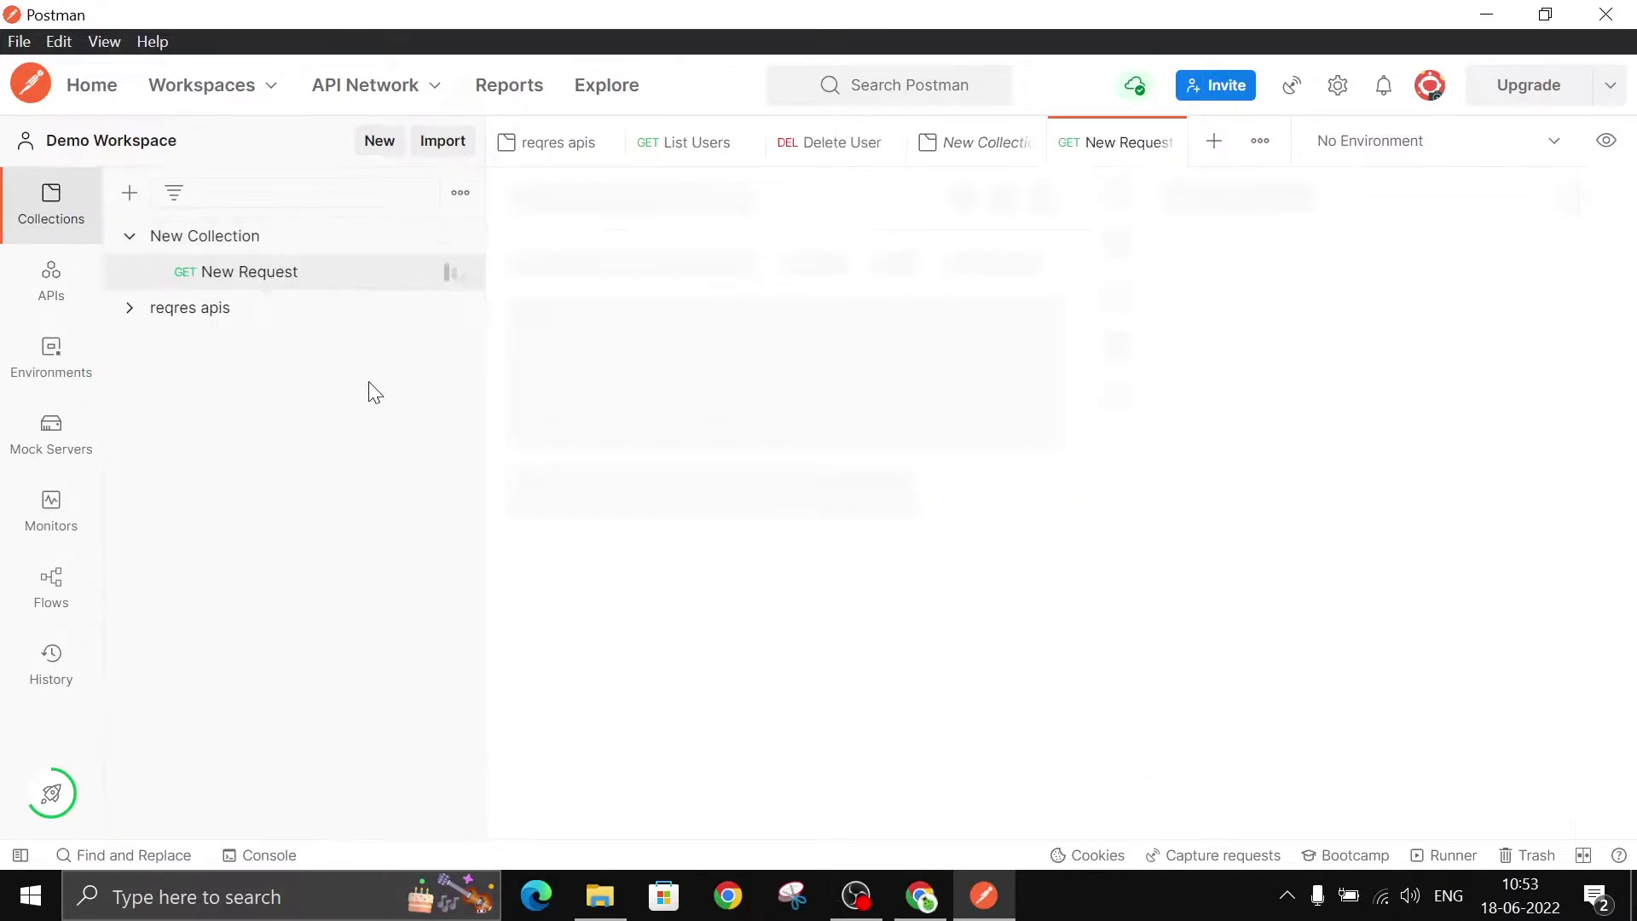
- Enter {{url}}/asasda as the new request's URL and check whether the url variable resolves there
{"action": "left_click", "coordinate": [704, 267]}
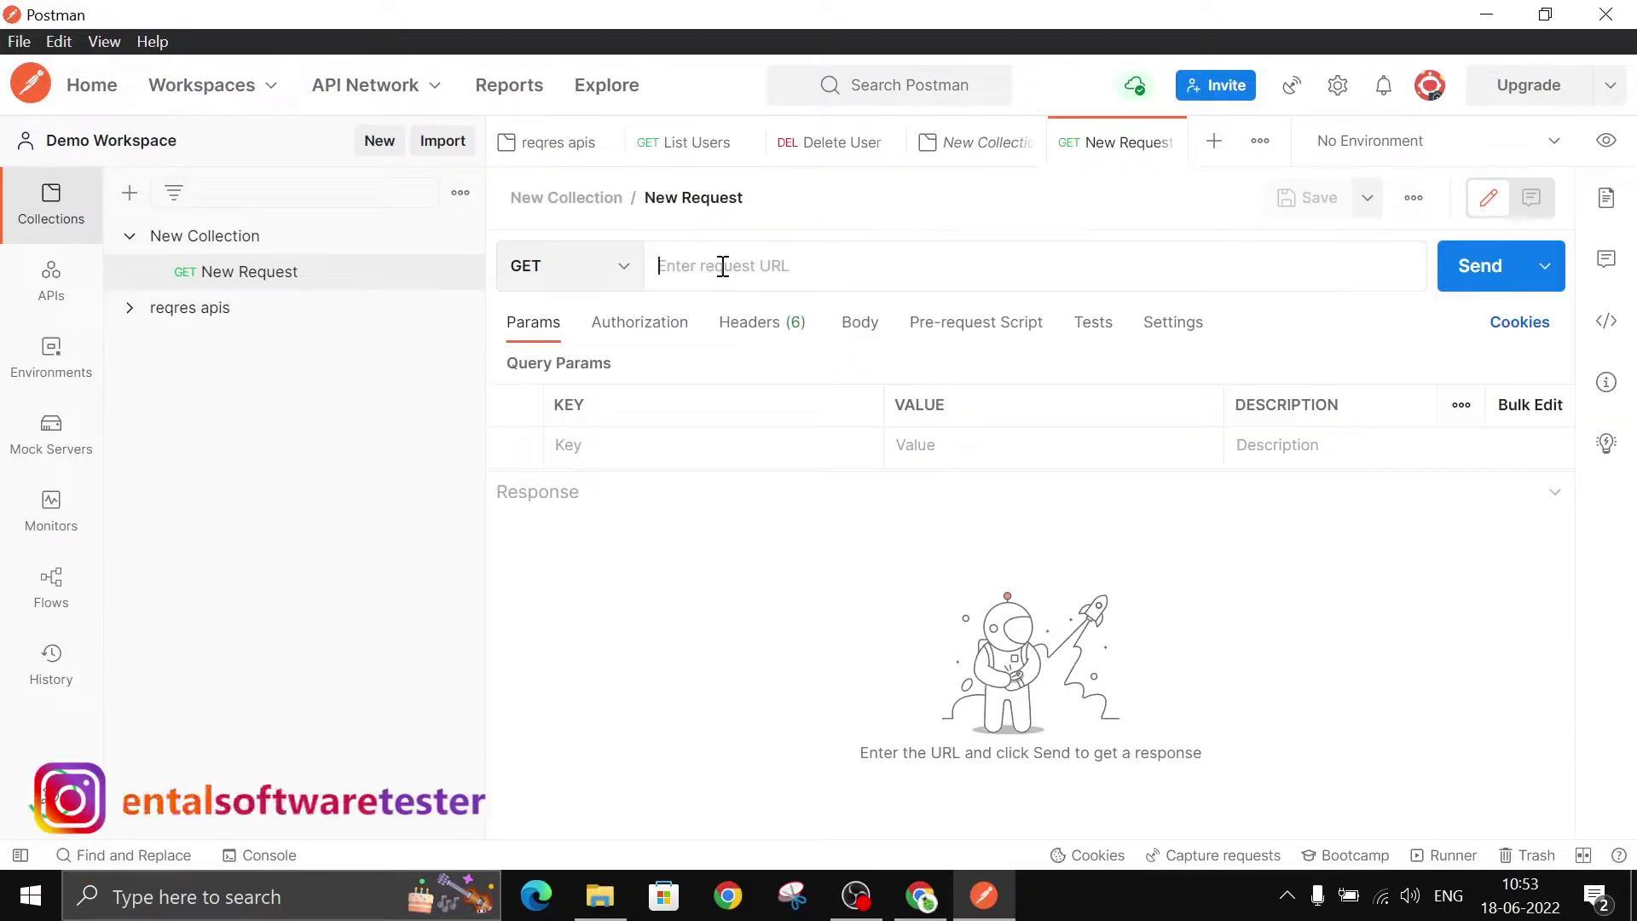
{"action": "type", "text": "{{}}"}
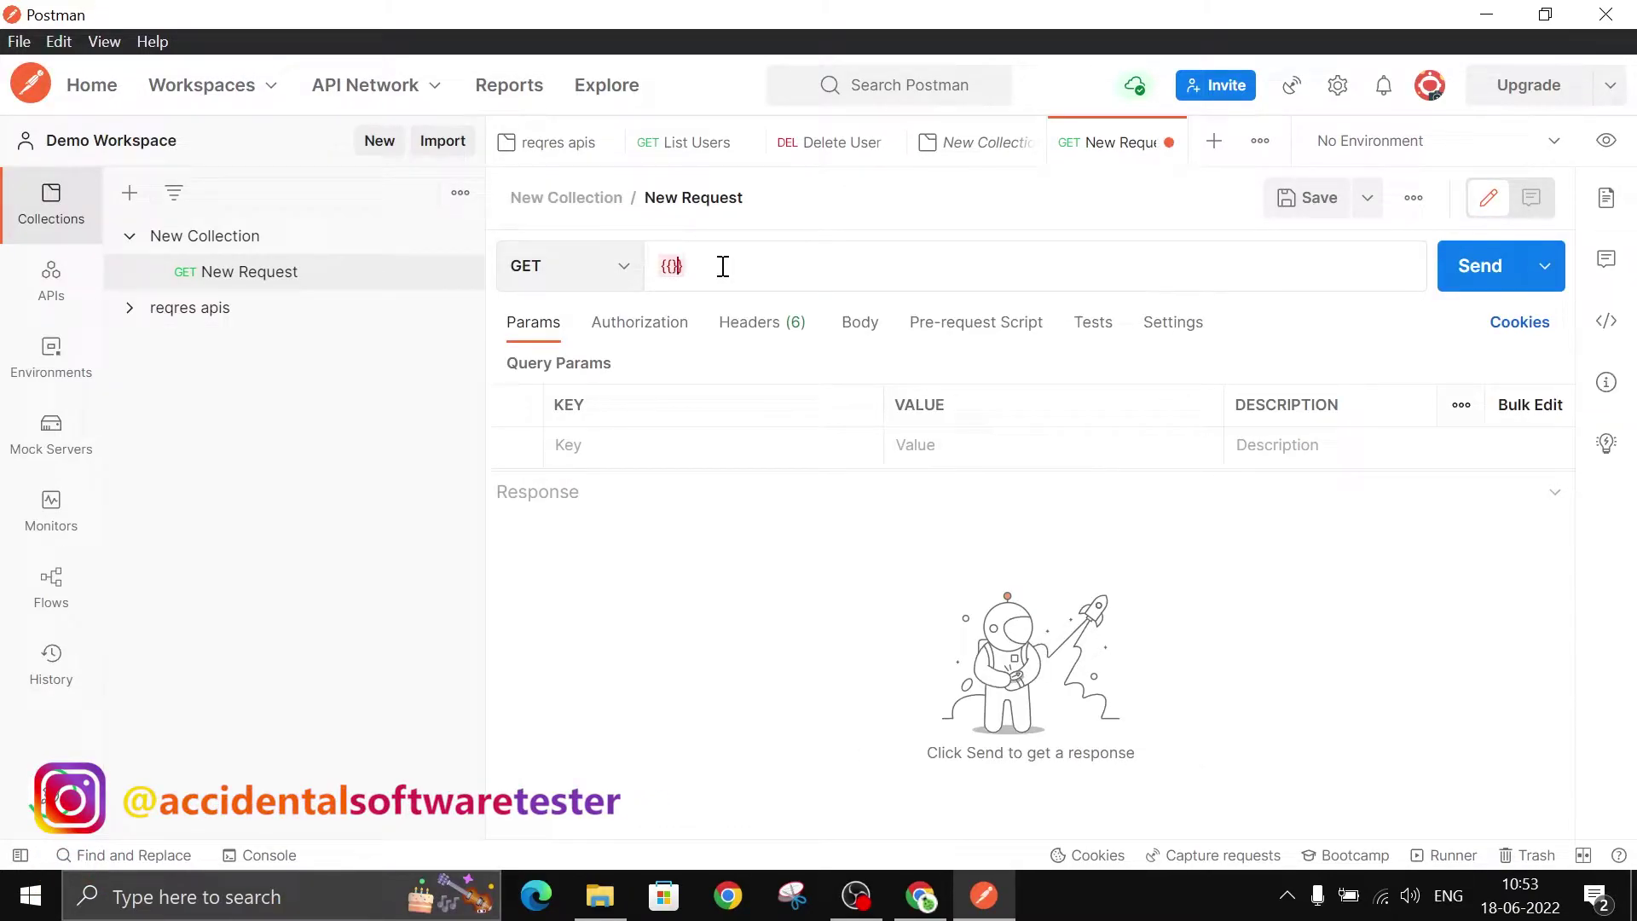
{"action": "type", "text": "url"}
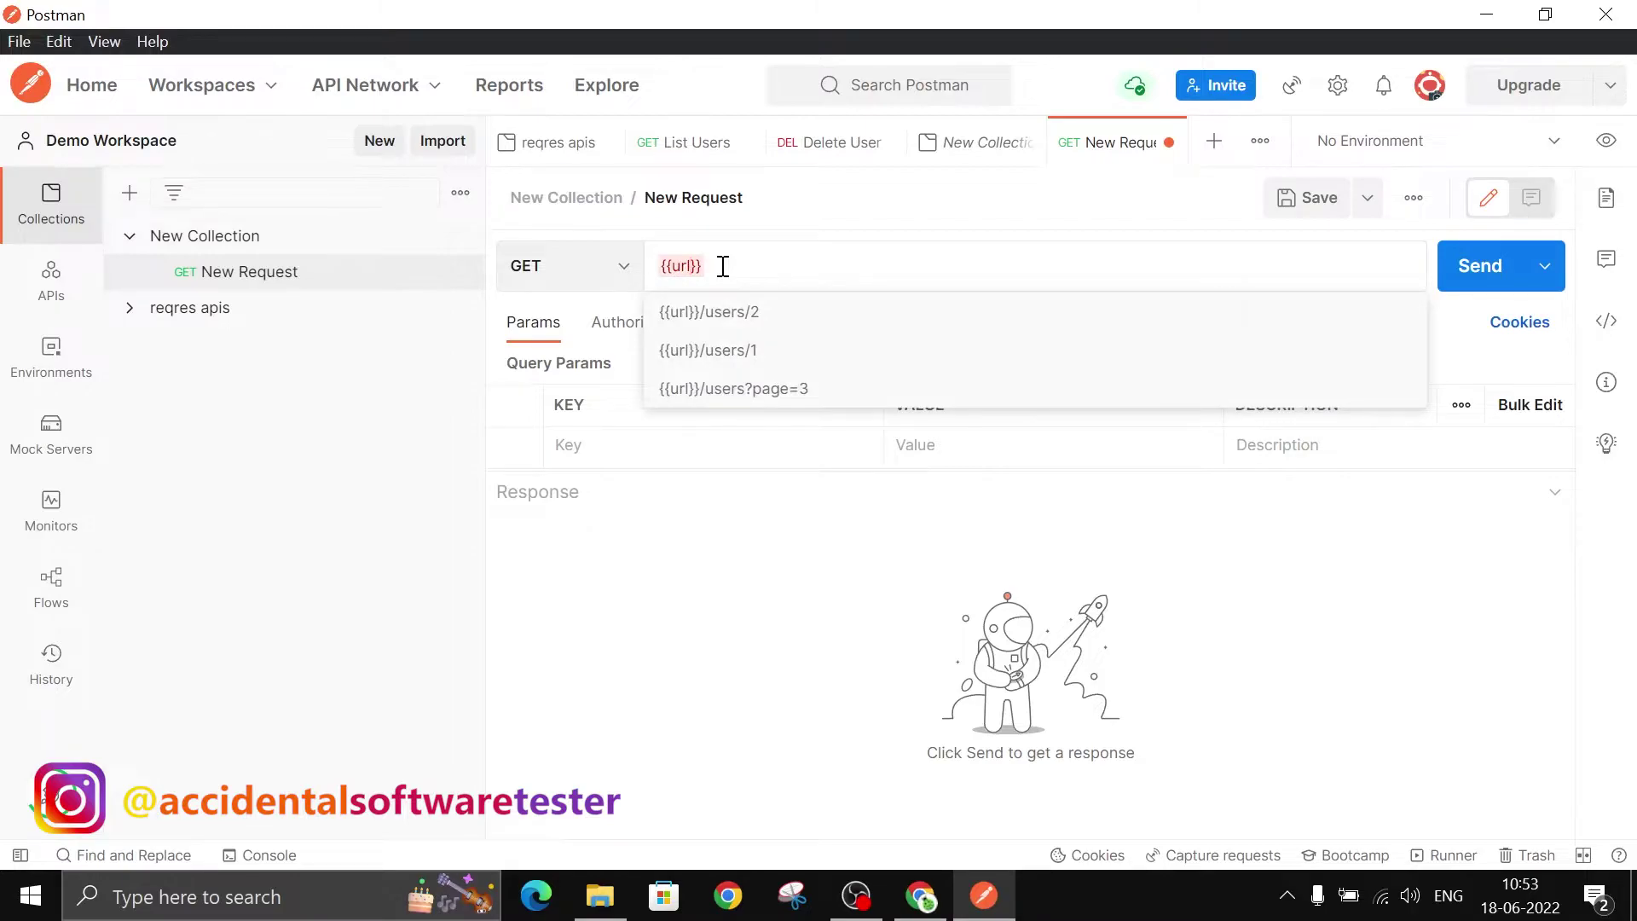
{"action": "type", "text": "/asasda"}
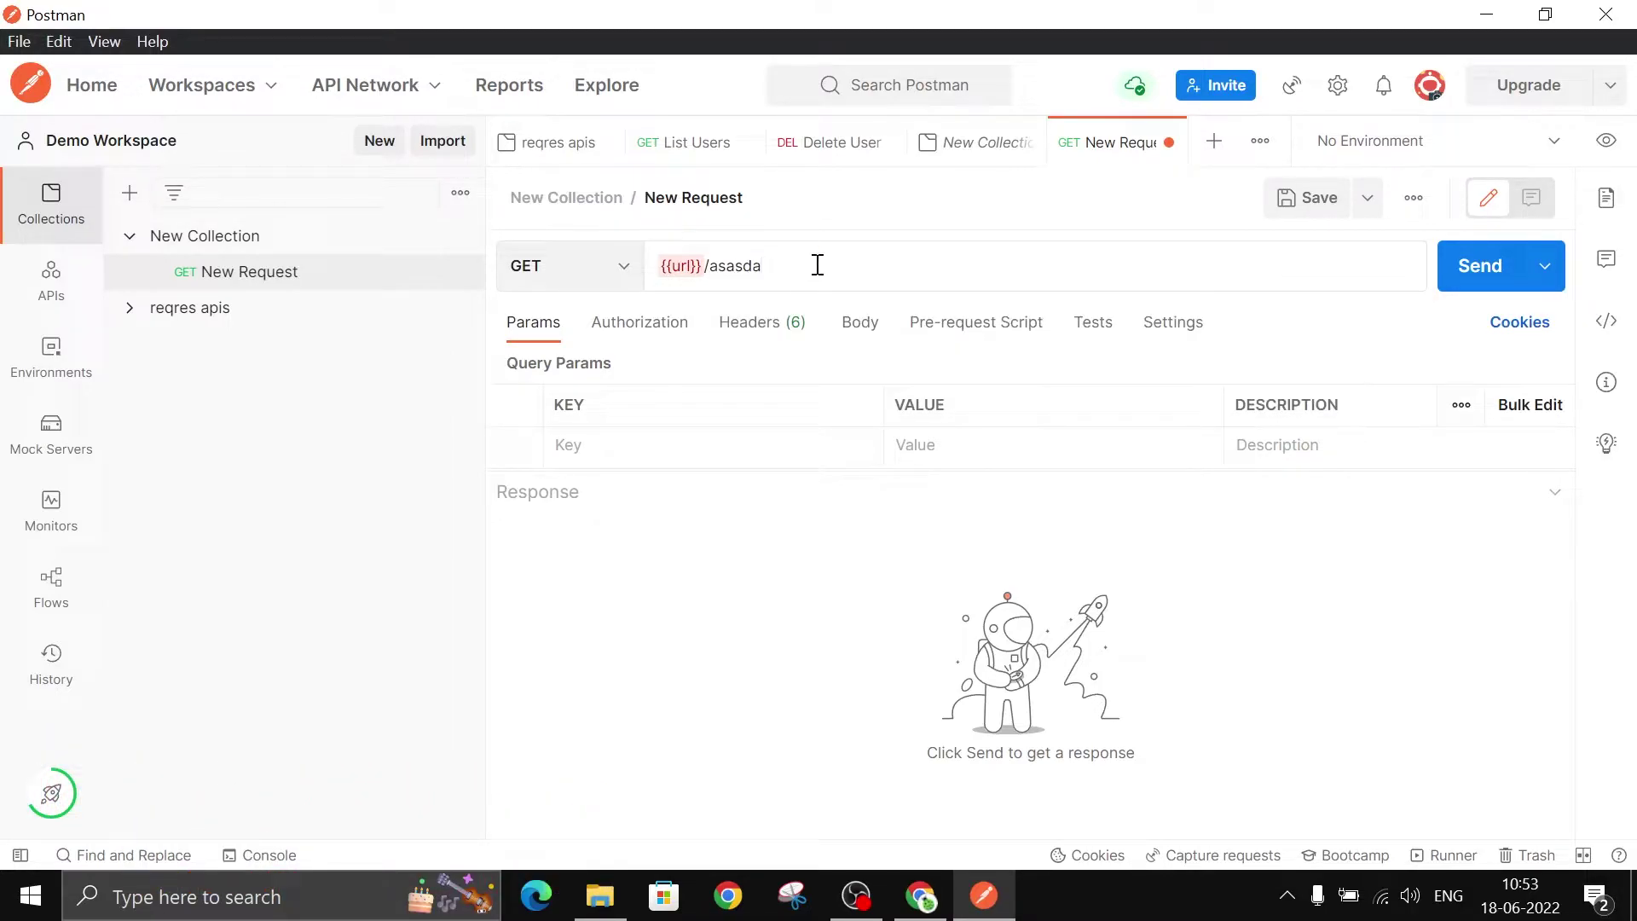
{"action": "mouse_move", "coordinate": [673, 265]}
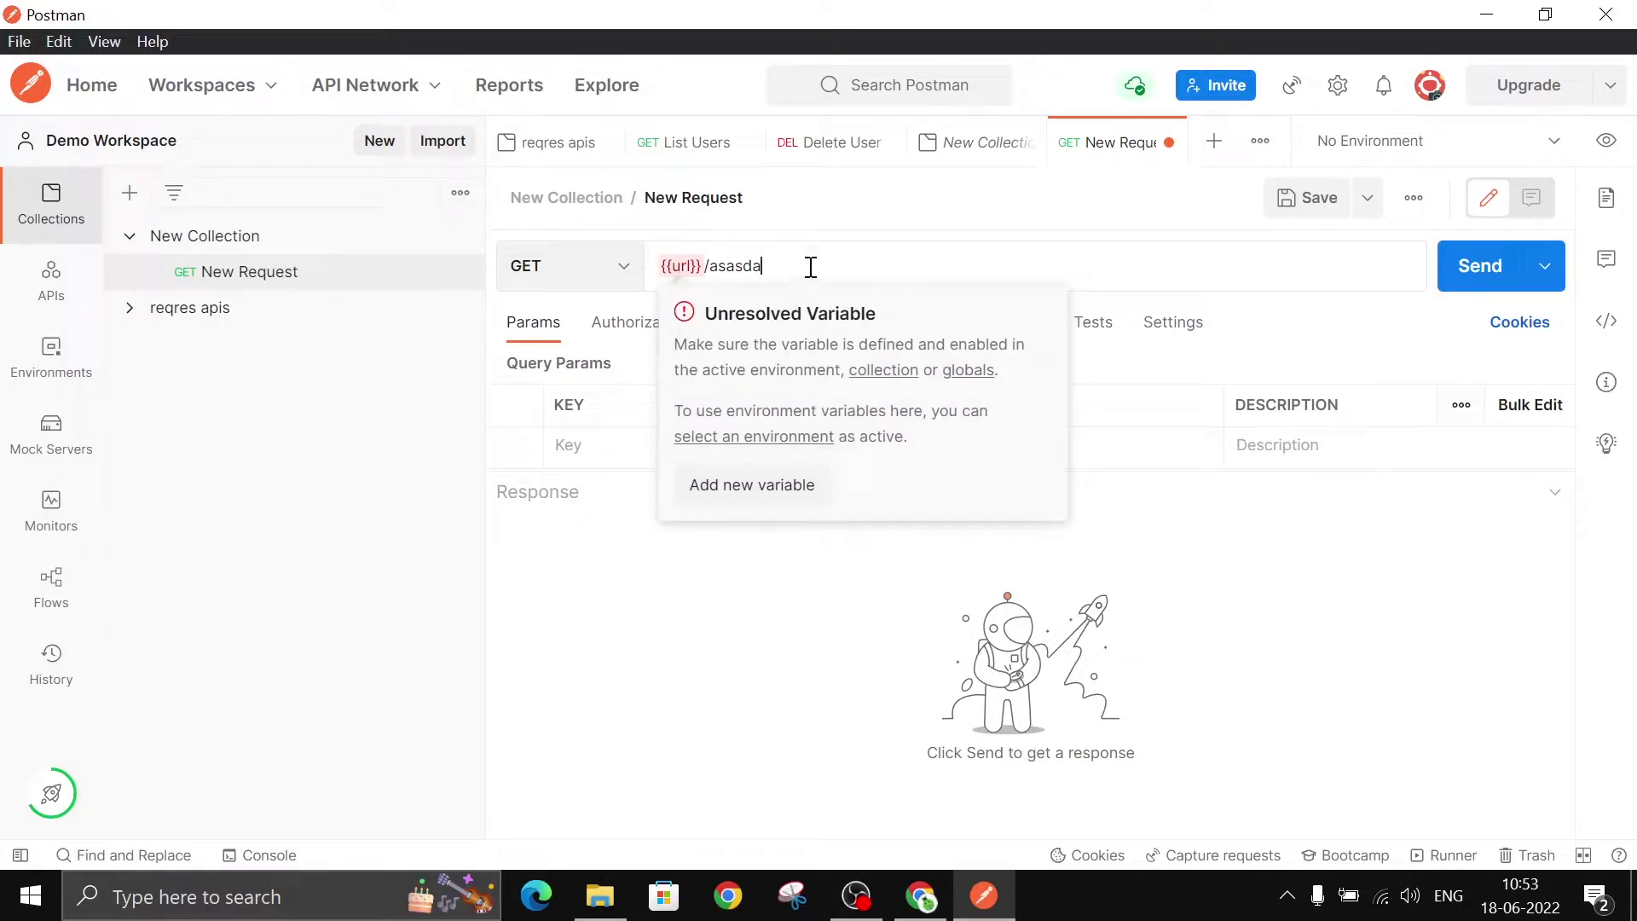
- Compare the contents of New Collection and reqres apis, and view the List Users request's URL
{"action": "left_click", "coordinate": [130, 237]}
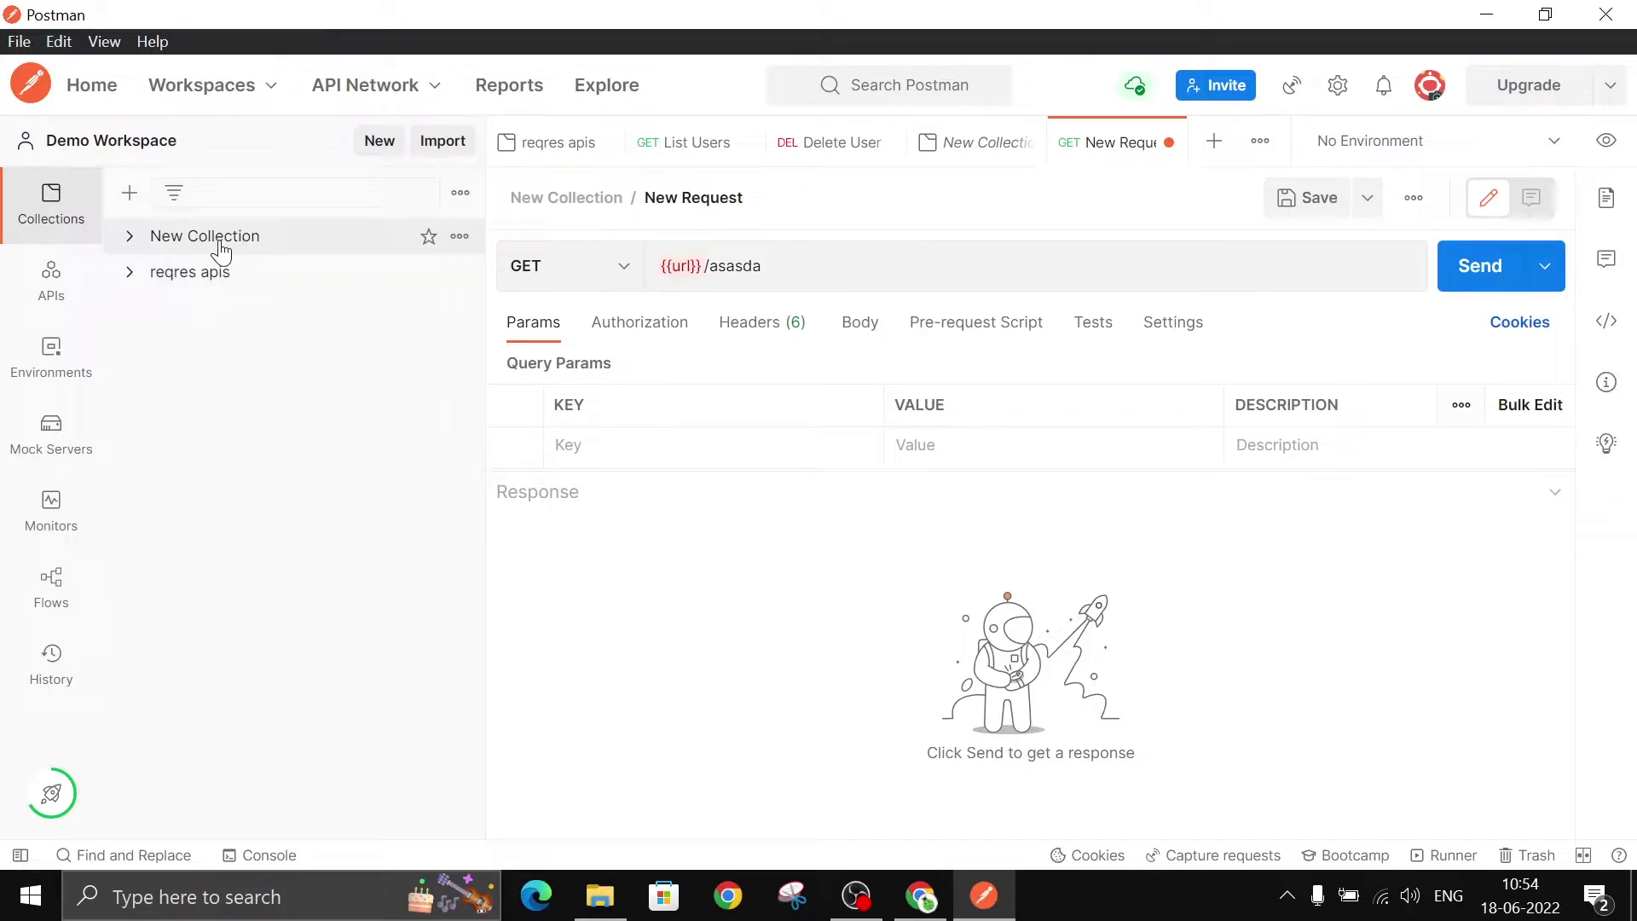
{"action": "left_click", "coordinate": [147, 283]}
{"action": "left_click", "coordinate": [232, 307]}
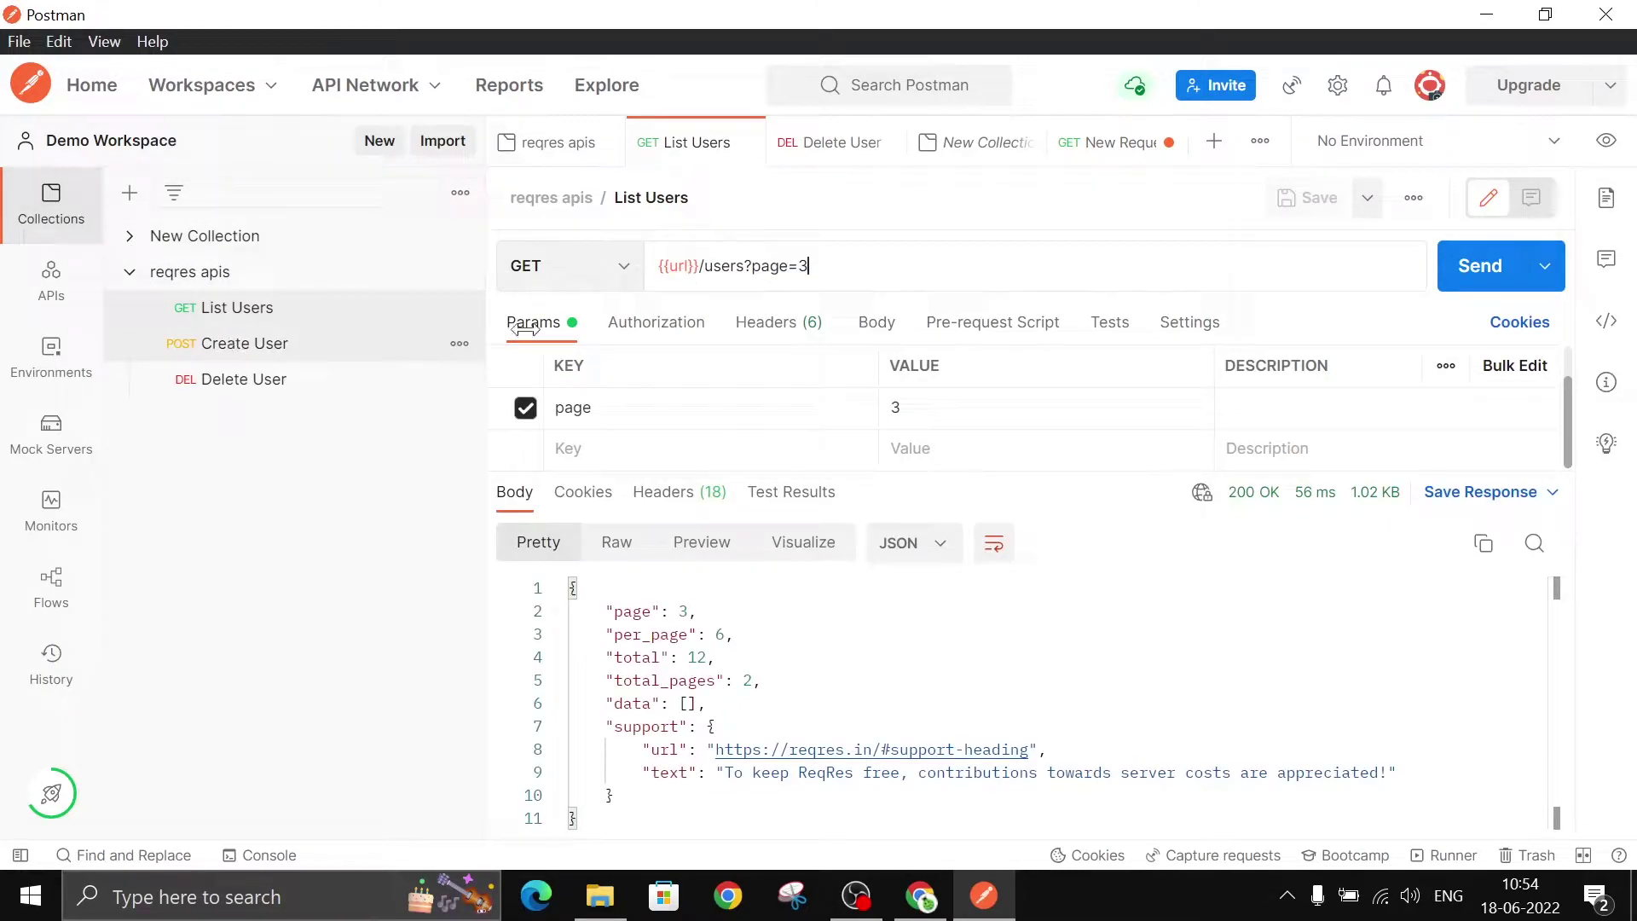
{"action": "left_click", "coordinate": [129, 273]}
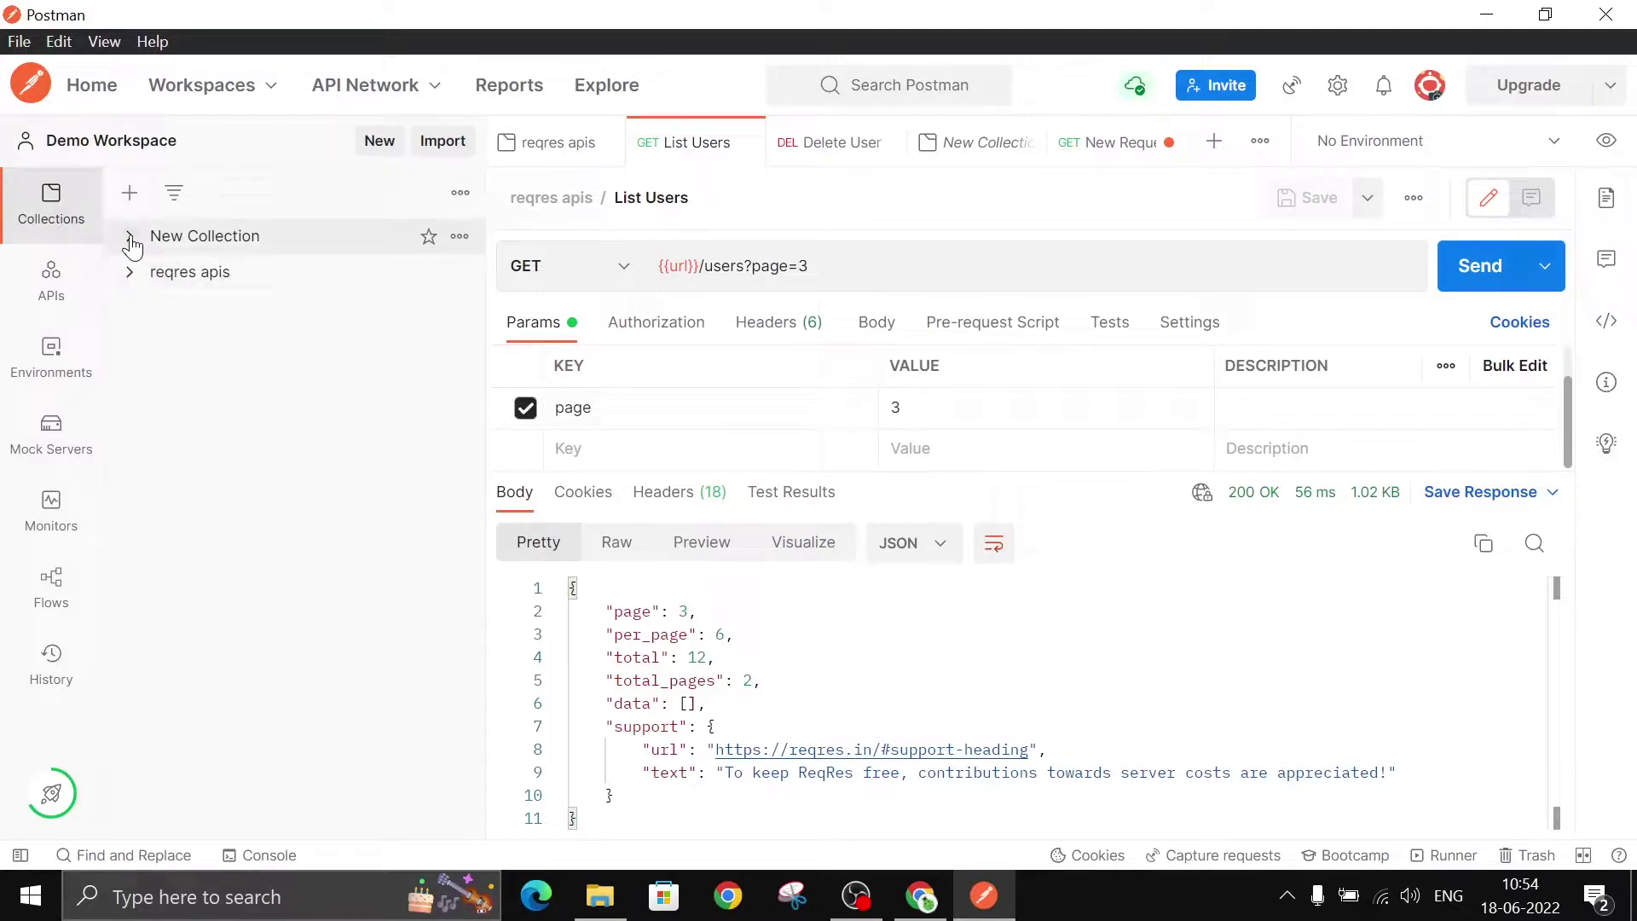
{"action": "left_click", "coordinate": [130, 238]}
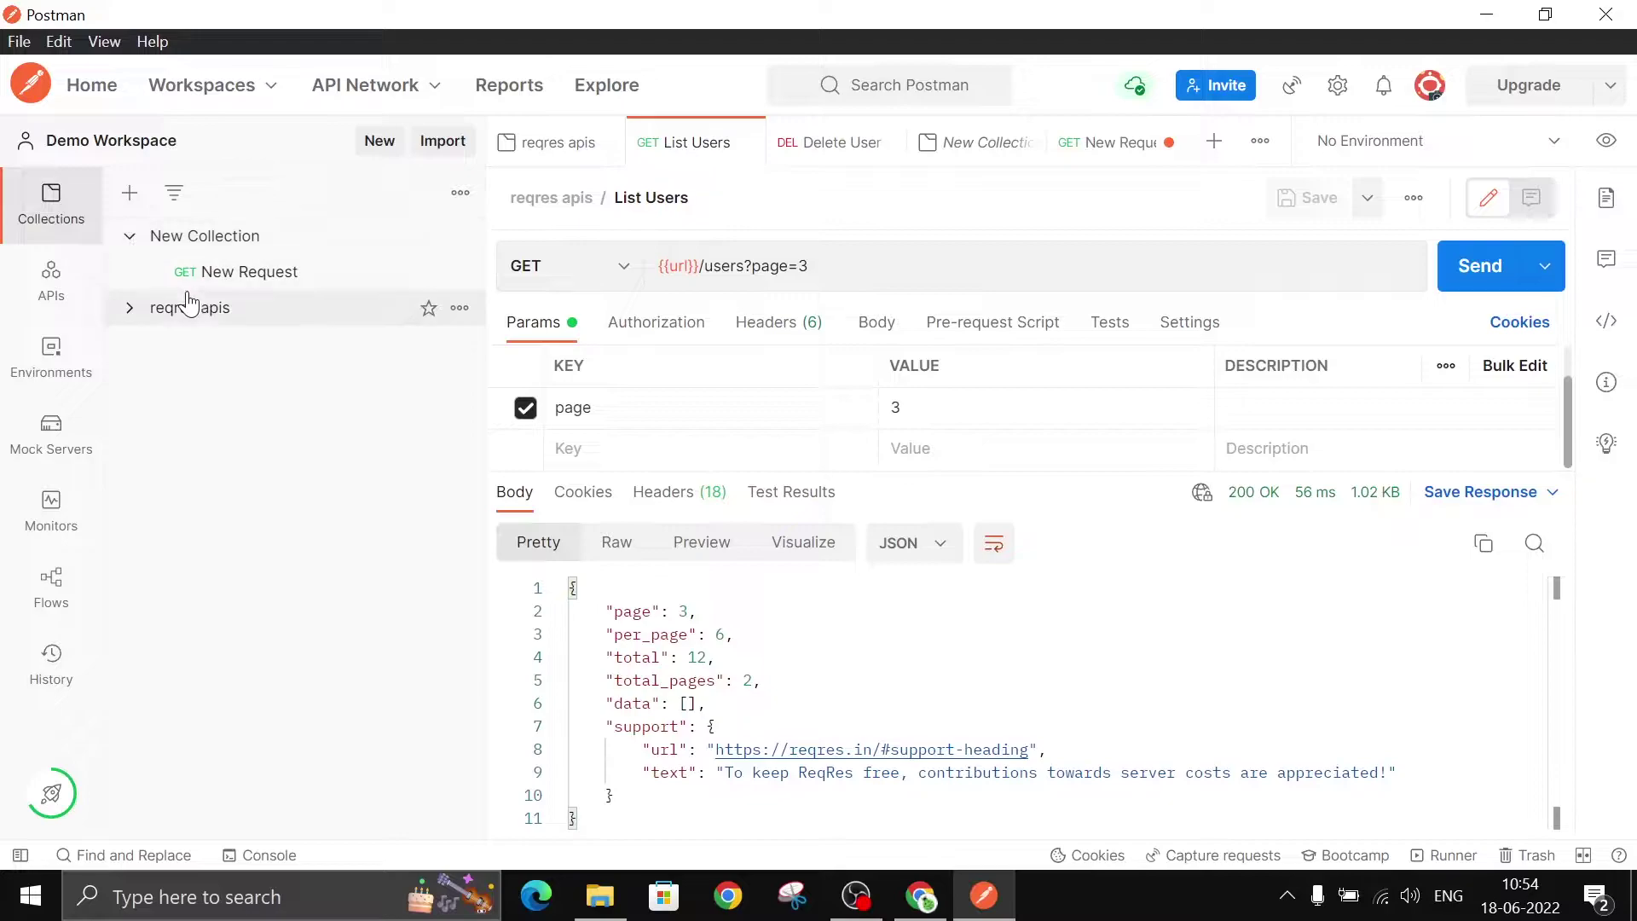
{"action": "left_click", "coordinate": [847, 265]}
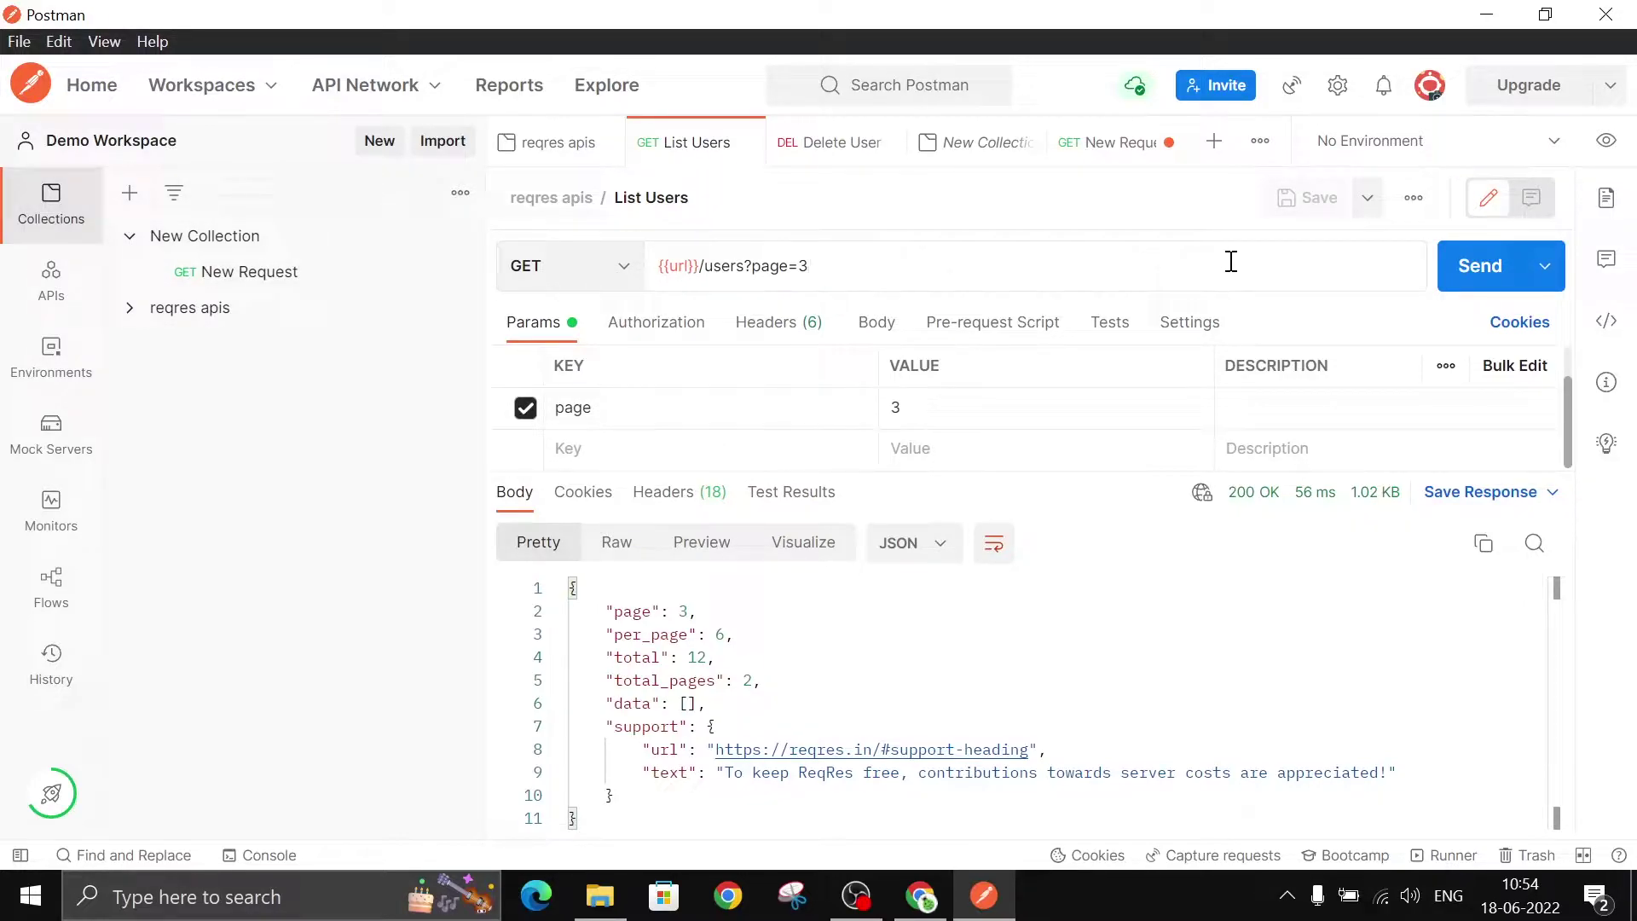
- Add a global variable named baseurl with the initial value 123 and save the globals
{"action": "left_click", "coordinate": [1609, 146]}
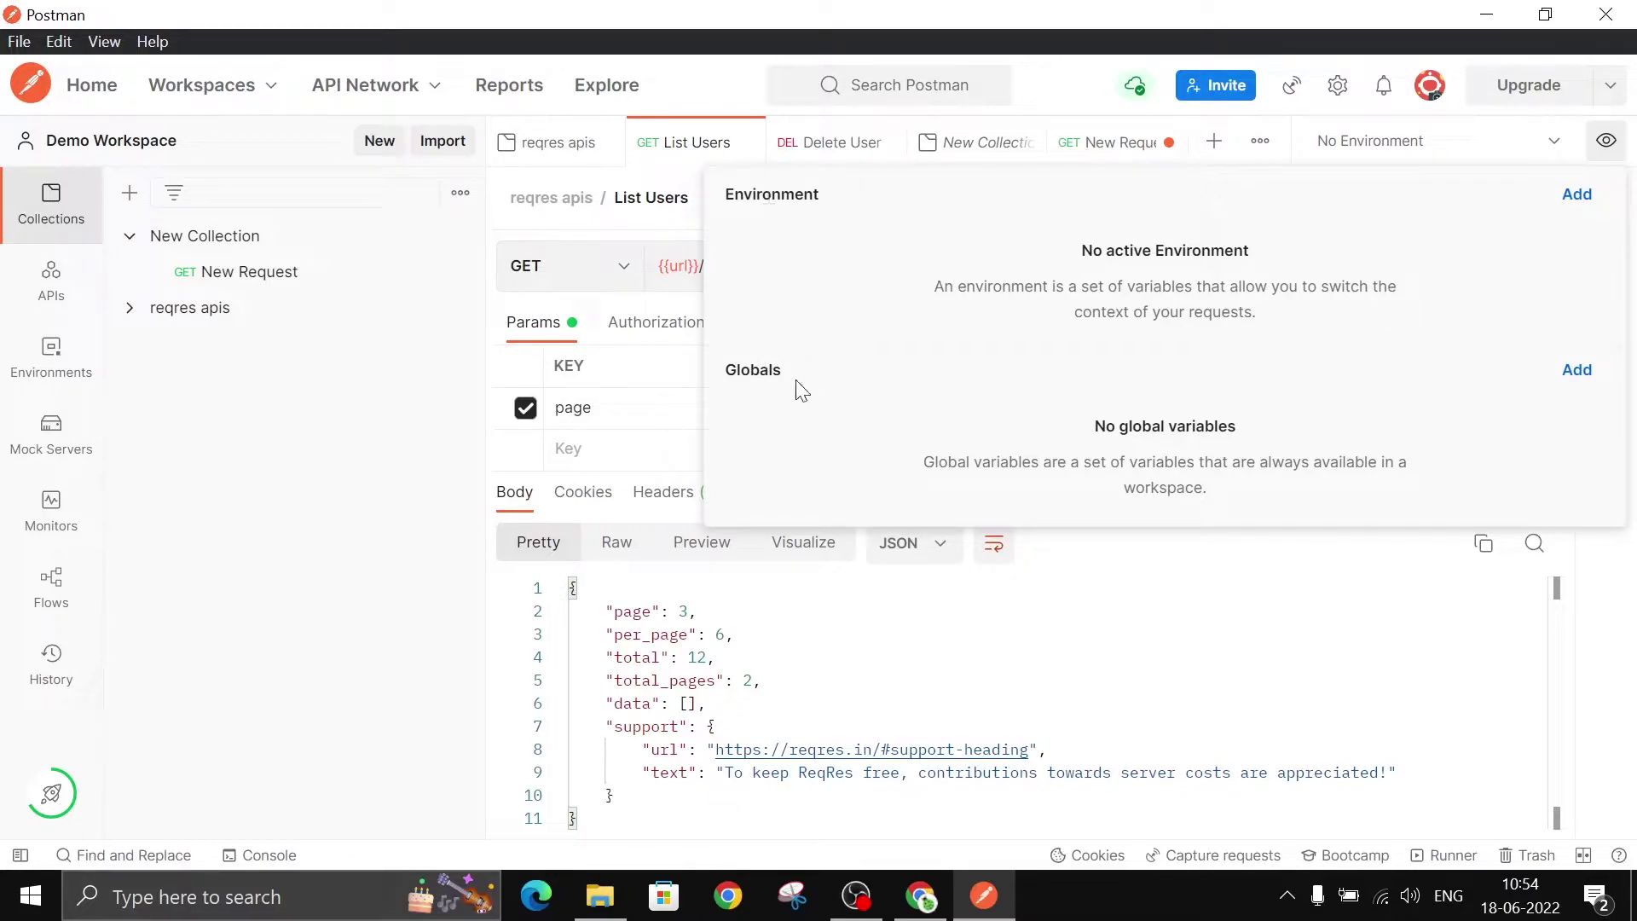
{"action": "left_click", "coordinate": [1578, 370]}
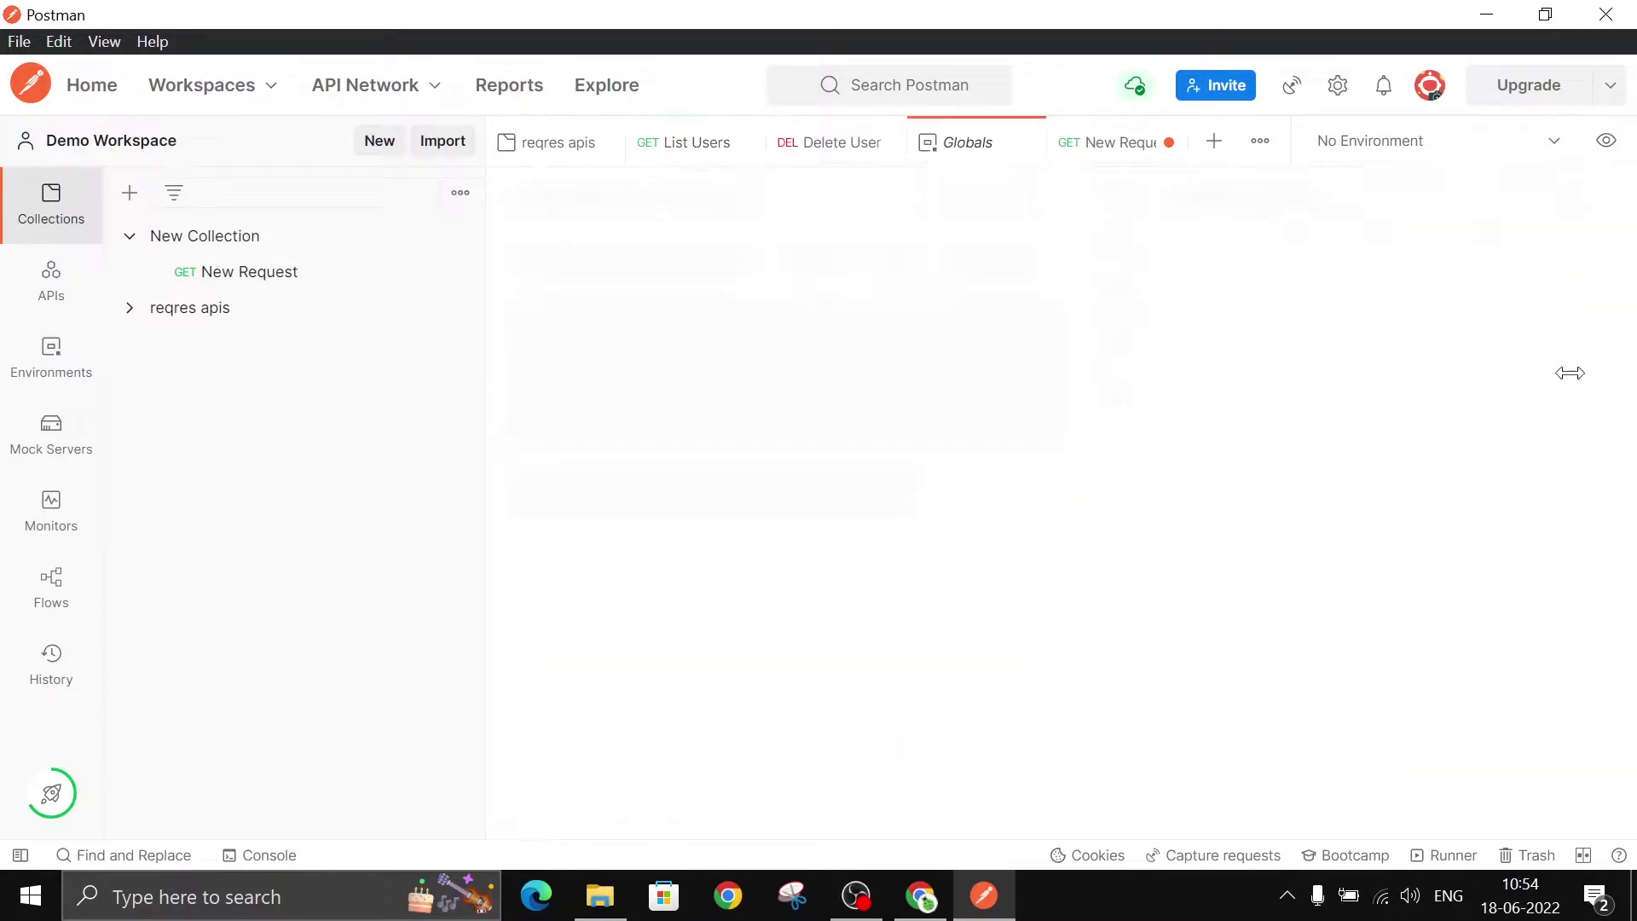
{"action": "left_click", "coordinate": [641, 376]}
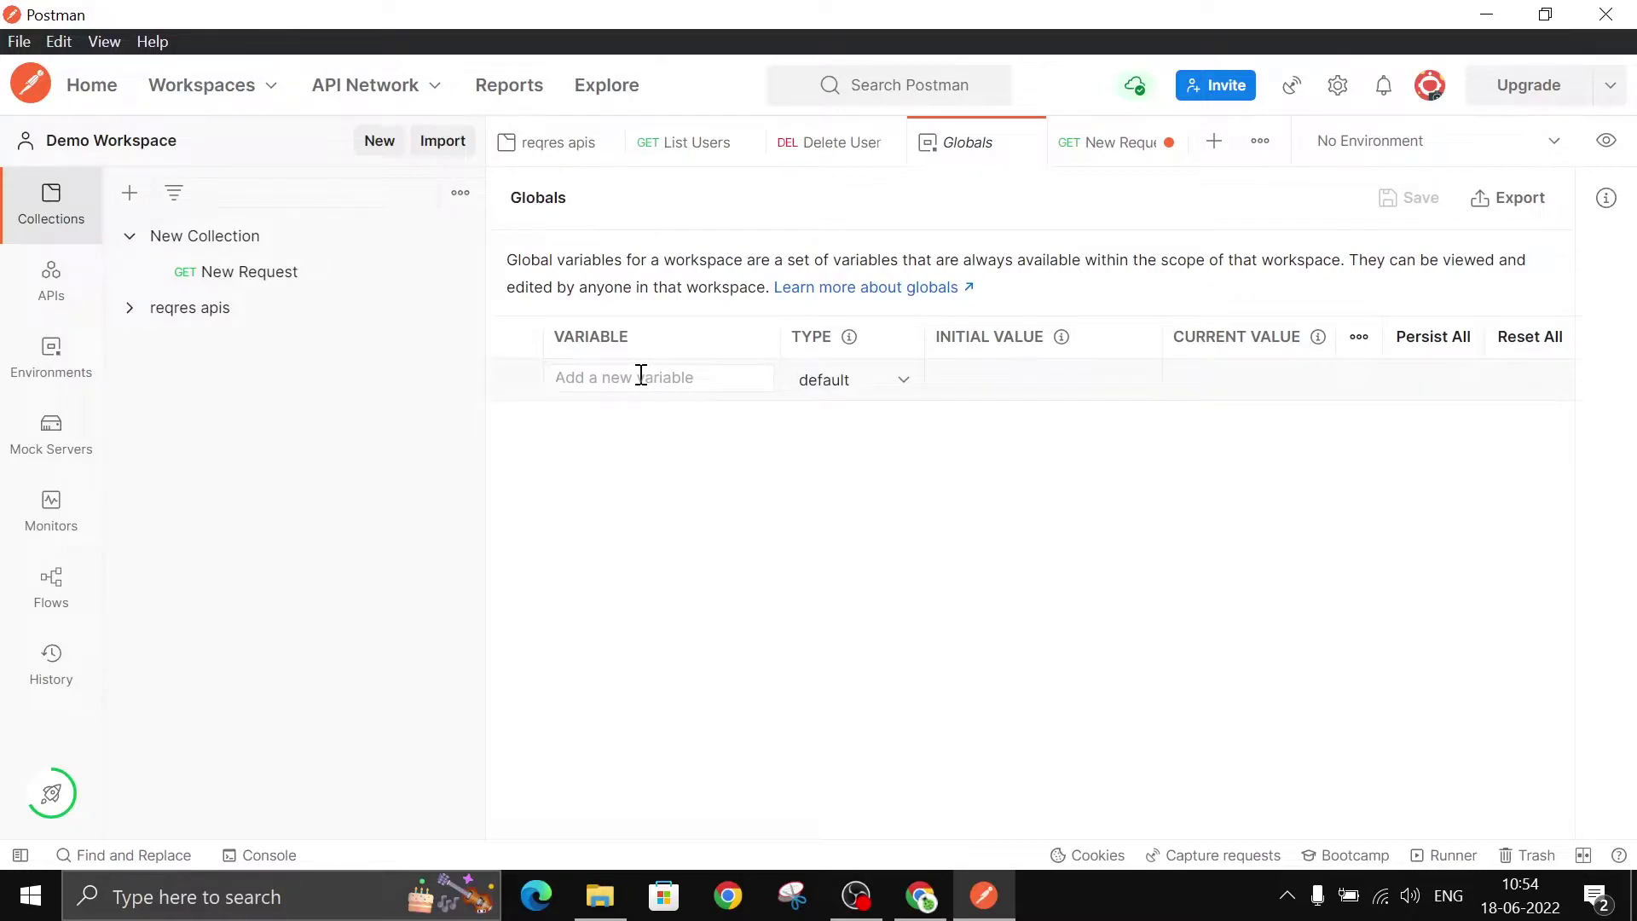
{"action": "type", "text": "baseurl"}
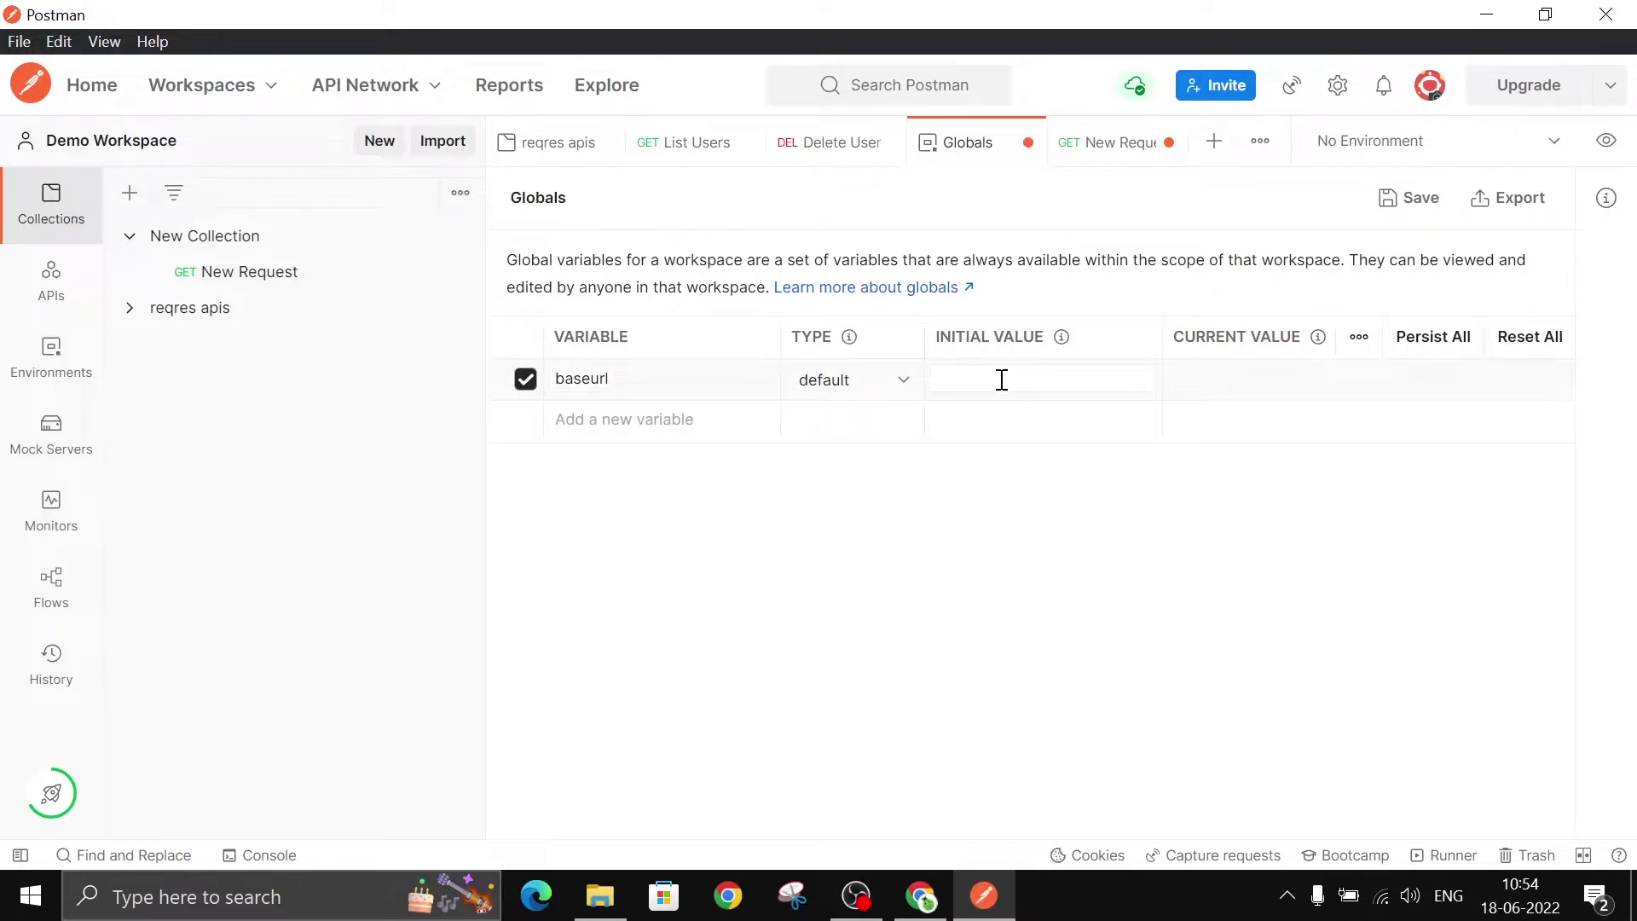
{"action": "left_click", "coordinate": [1231, 374]}
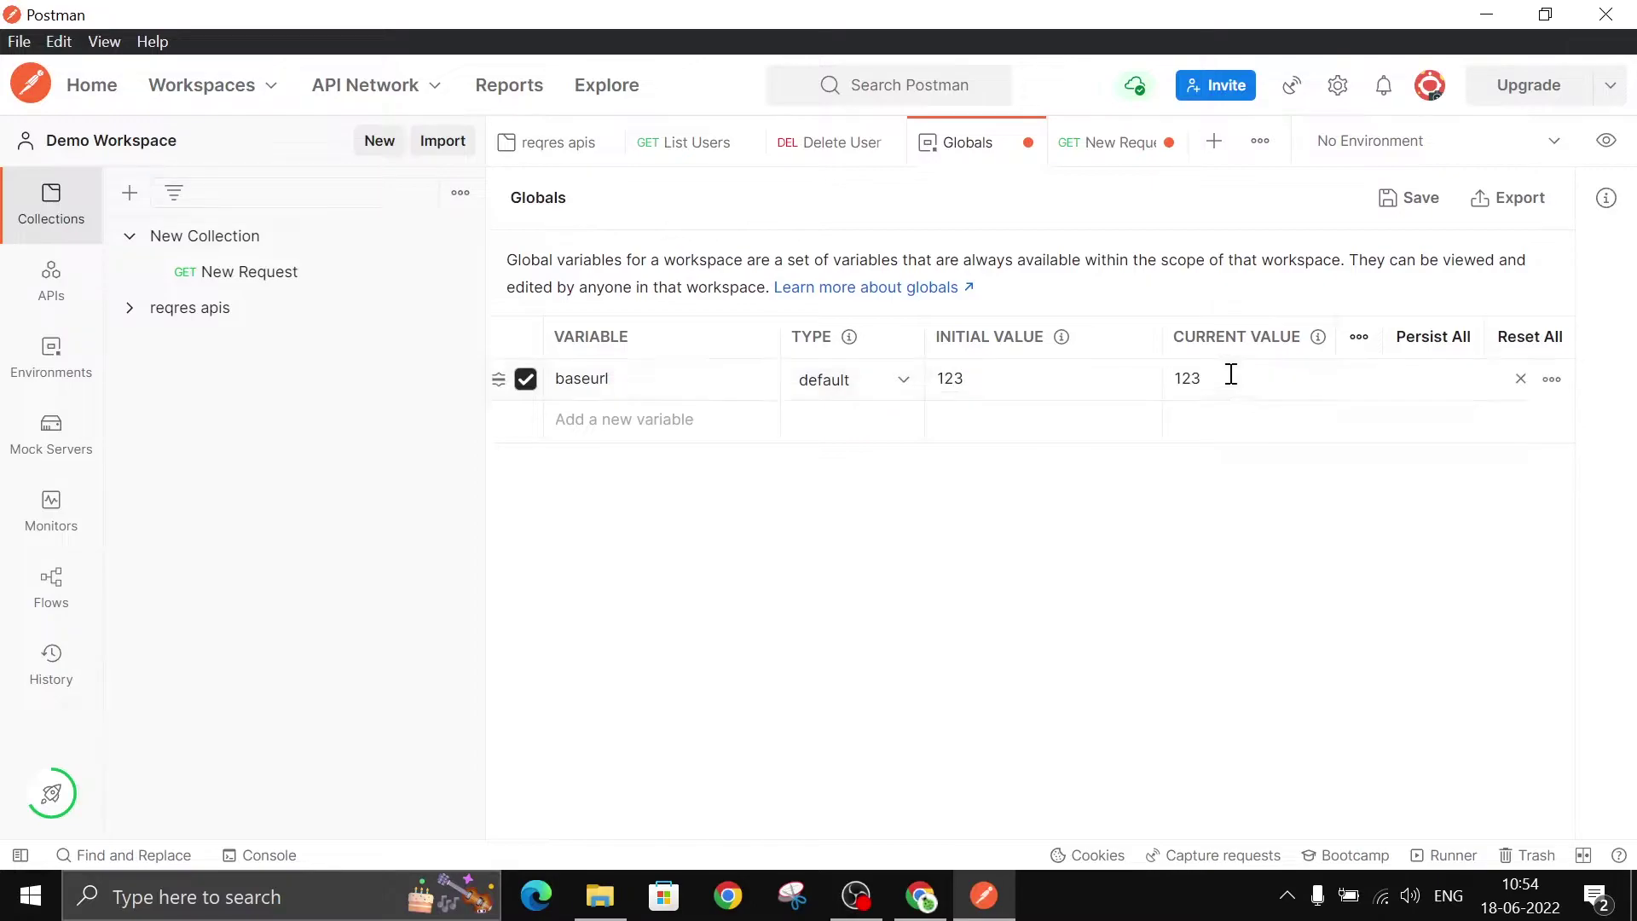
{"action": "left_click", "coordinate": [1411, 205]}
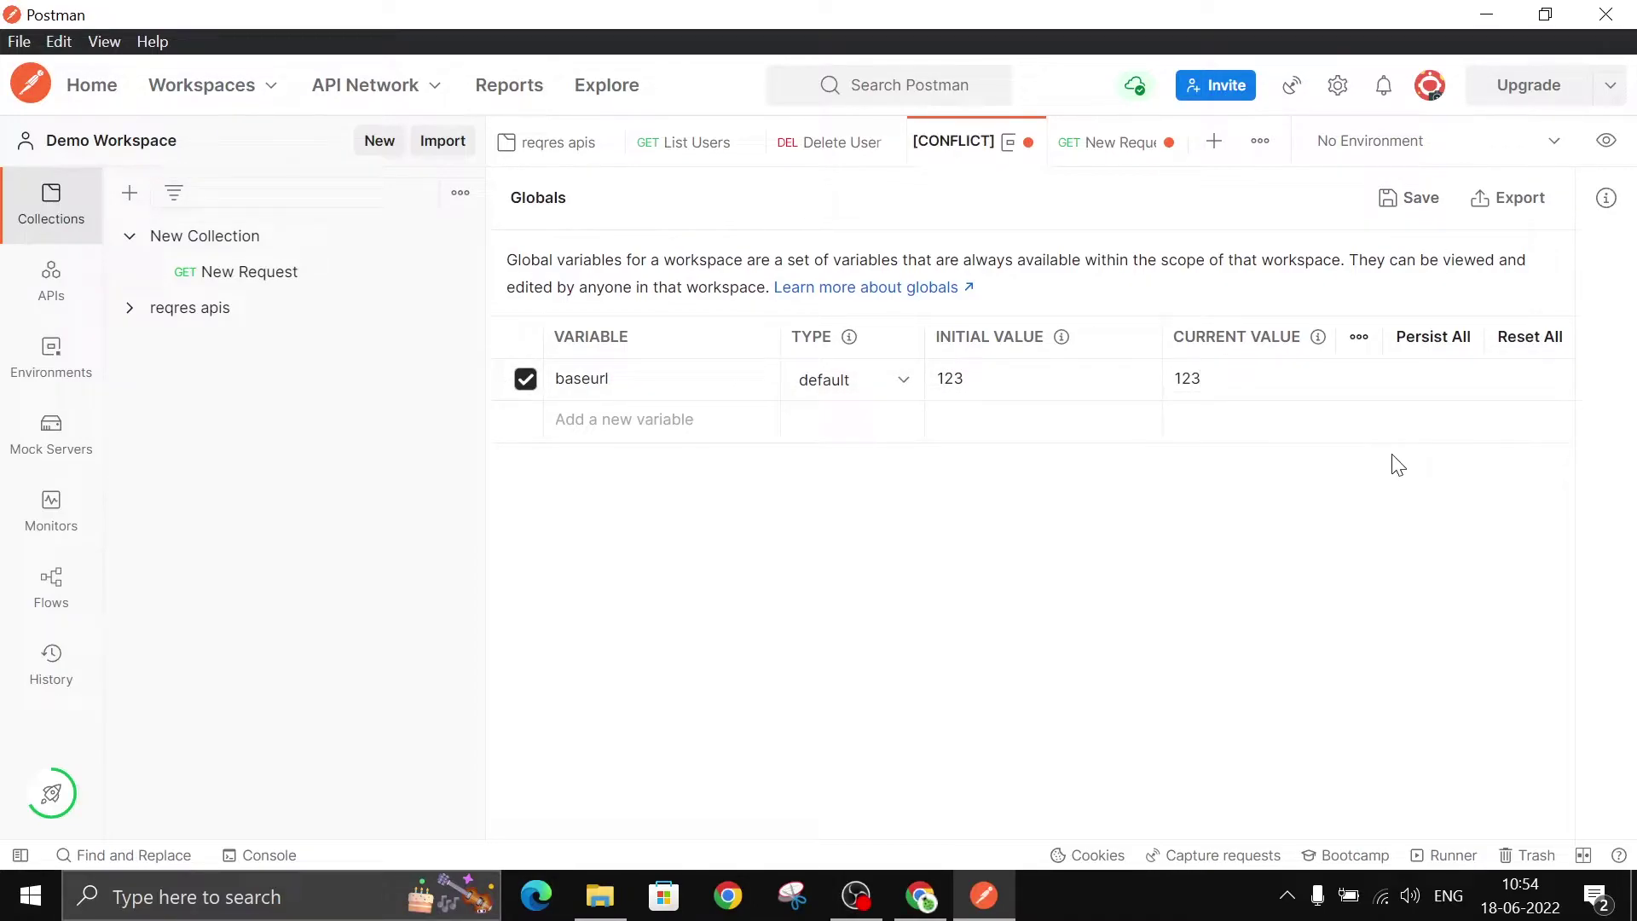
- Replace the url variable in New Request's URL with {{baseurl}} and check that variable's details
{"action": "left_click", "coordinate": [205, 272]}
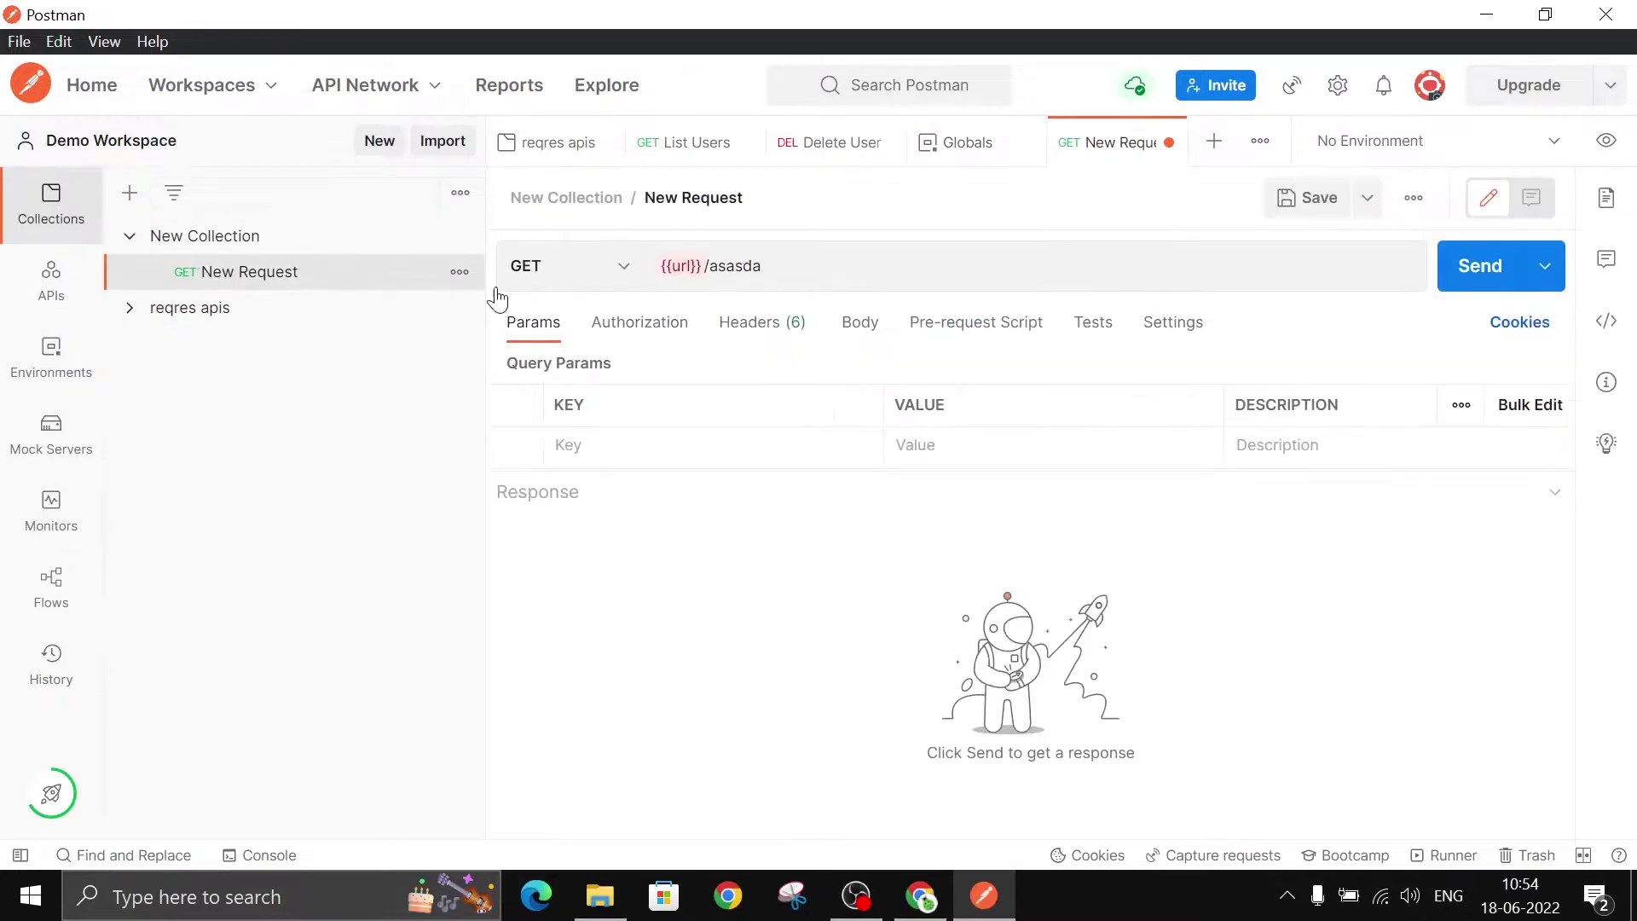
{"action": "double_click", "coordinate": [680, 265]}
{"action": "type", "text": "1"}
{"action": "key", "text": "BackSpace"}
{"action": "key", "text": "BackSpace"}
{"action": "key", "text": "BackSpace"}
{"action": "type", "text": "eurl"}
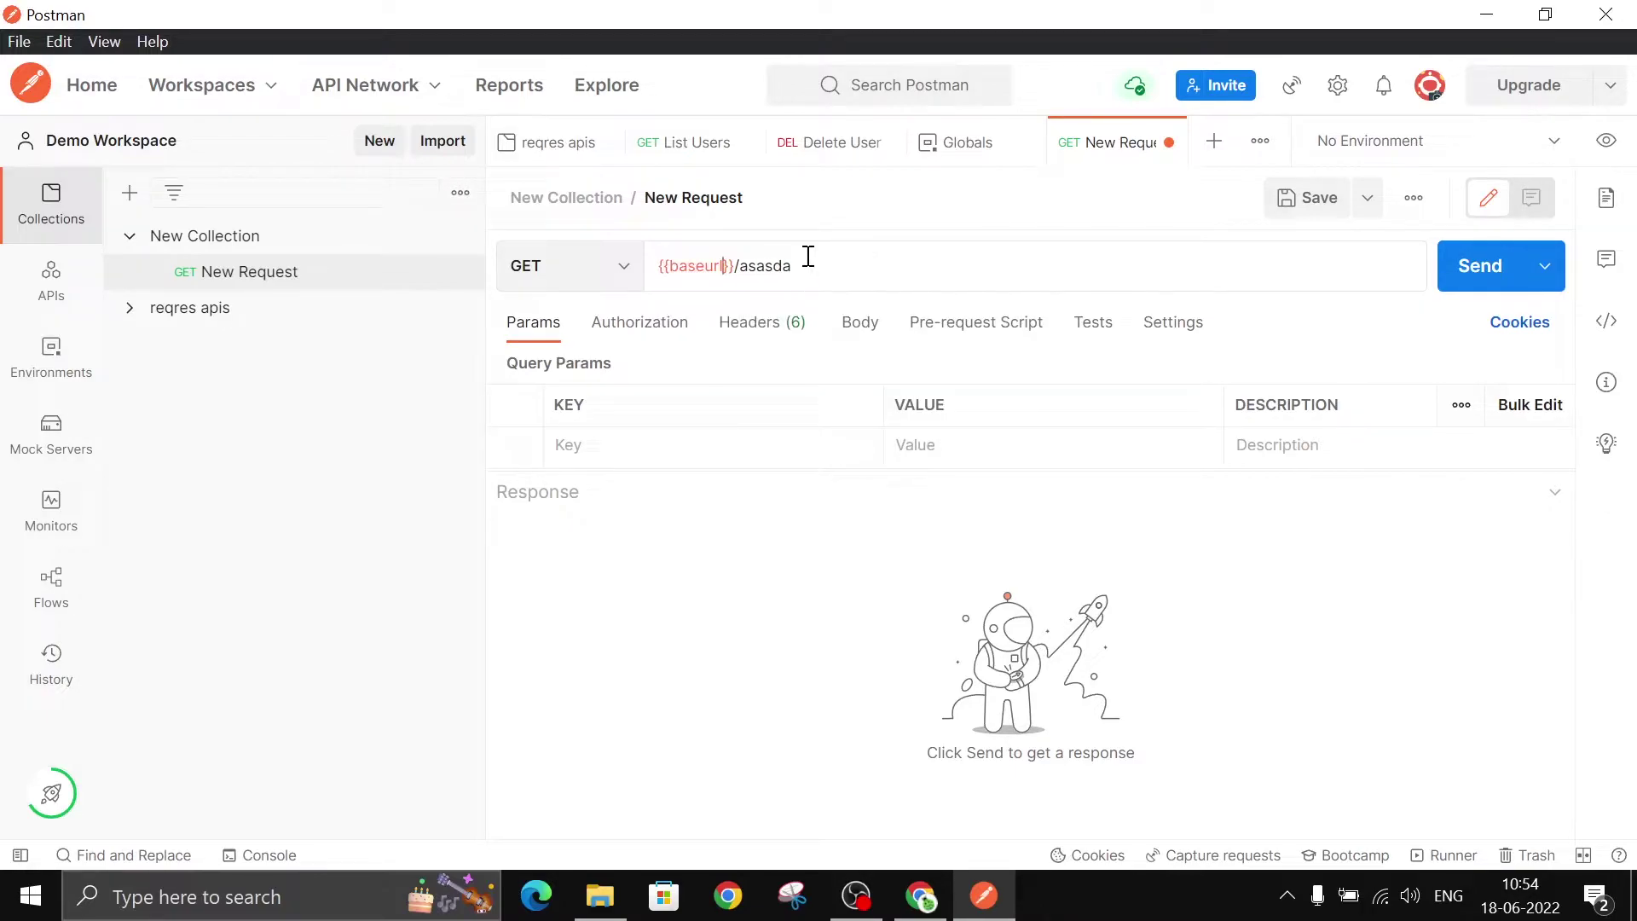
{"action": "mouse_move", "coordinate": [691, 268]}
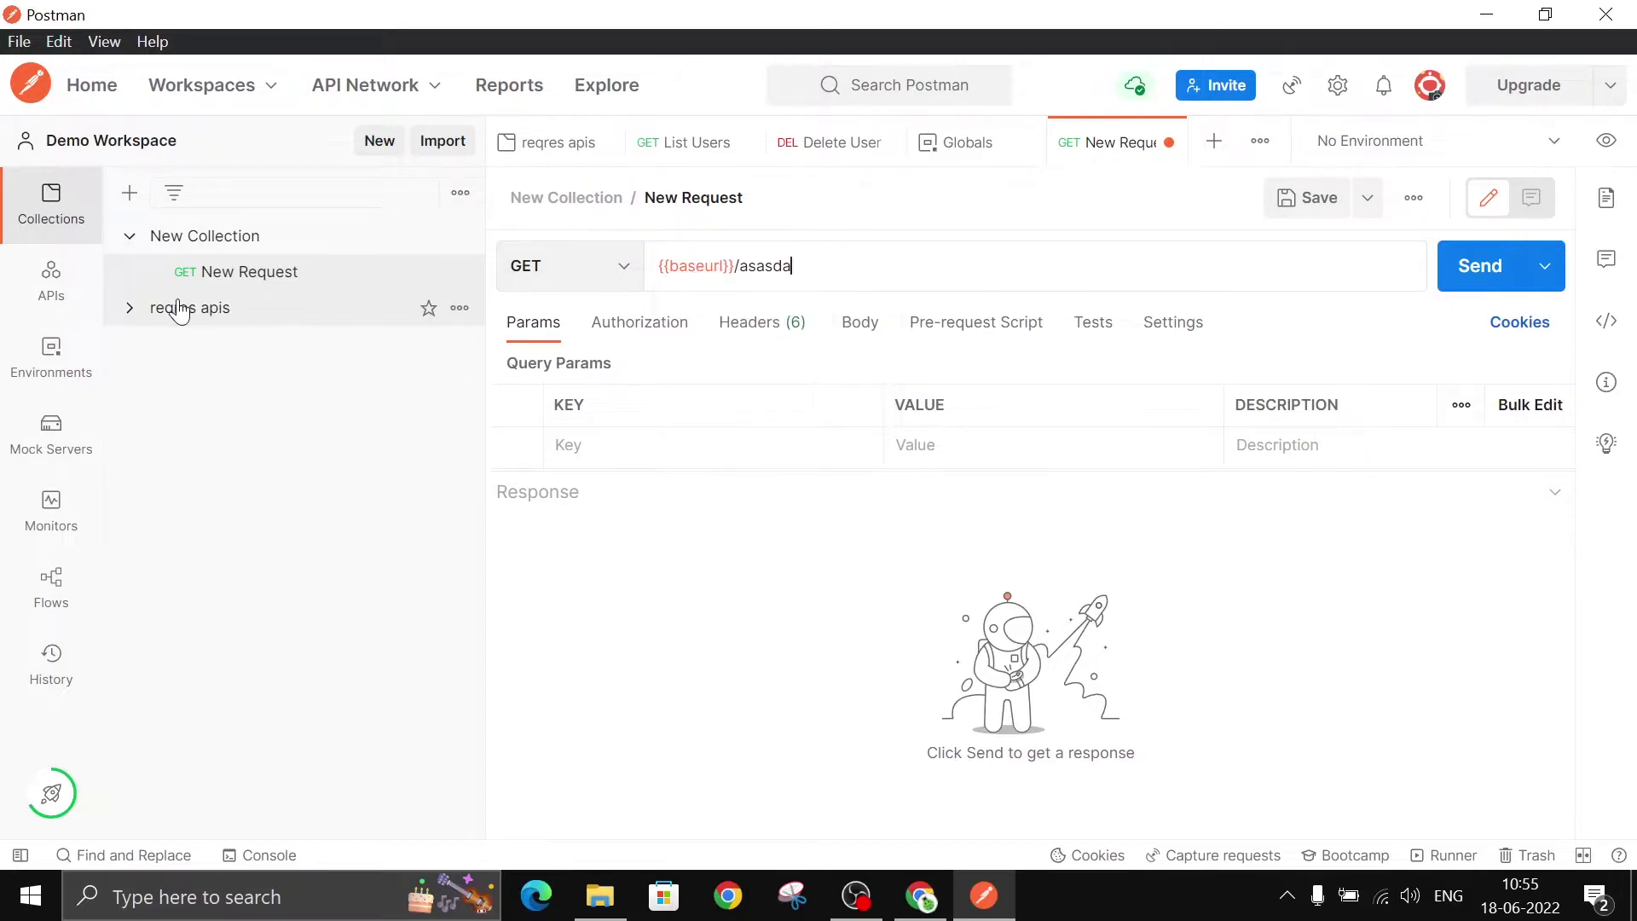
- Append {{baseurl}} to the List Users request's URL in reqres apis and check that variable's details there
{"action": "left_click", "coordinate": [131, 310]}
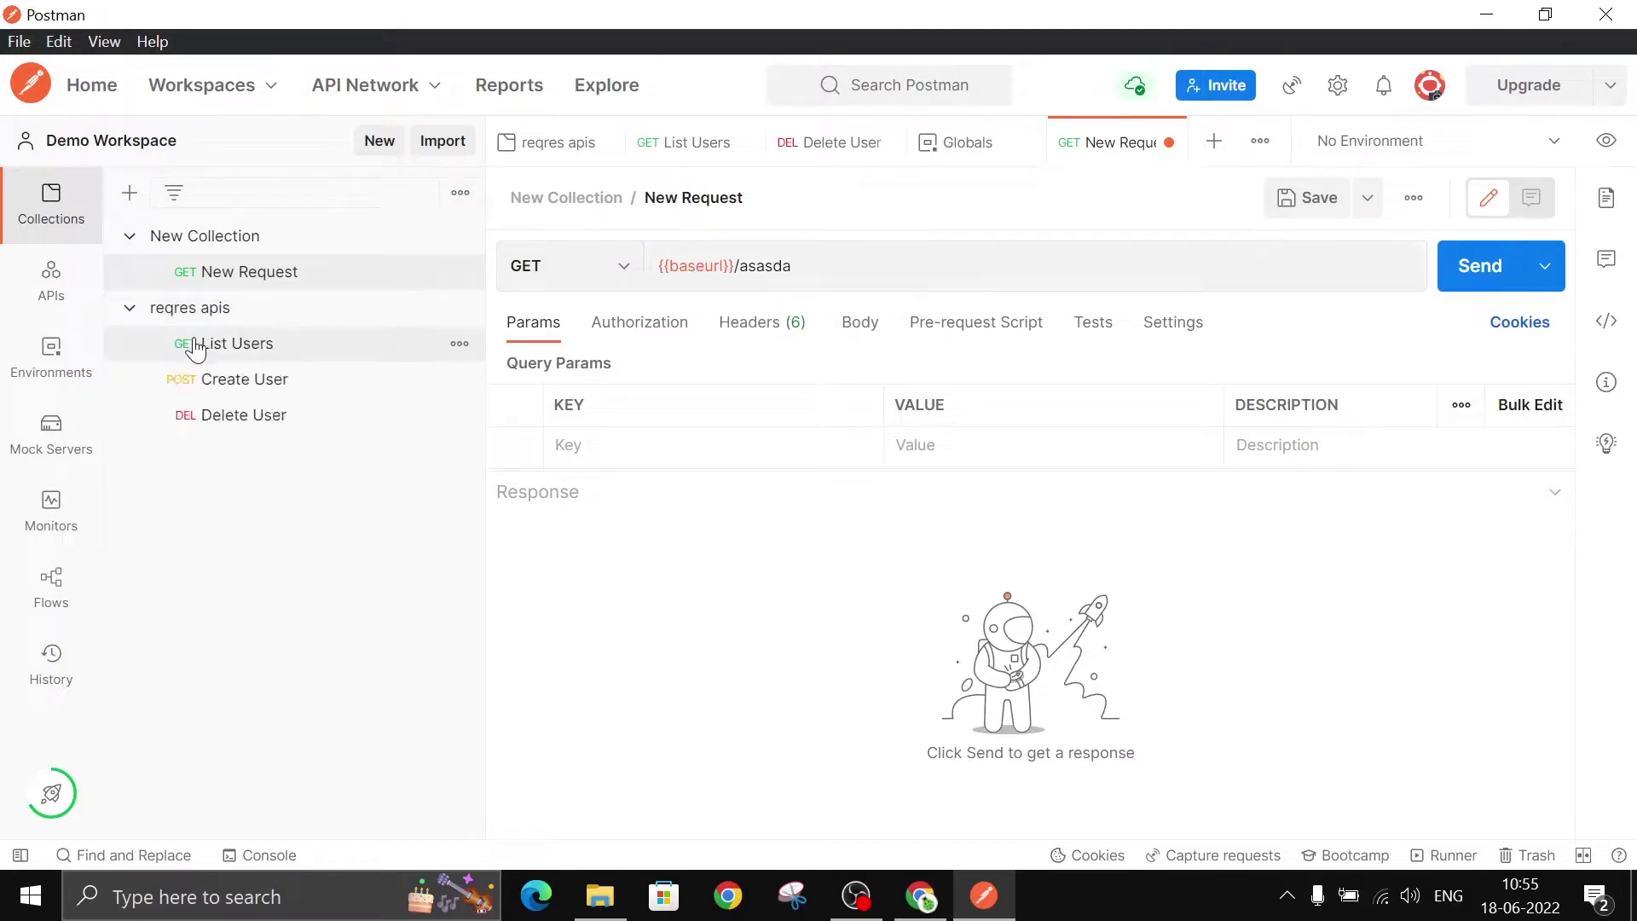
{"action": "left_click", "coordinate": [190, 341]}
{"action": "left_click", "coordinate": [869, 256]}
{"action": "type", "text": "{{}}"}
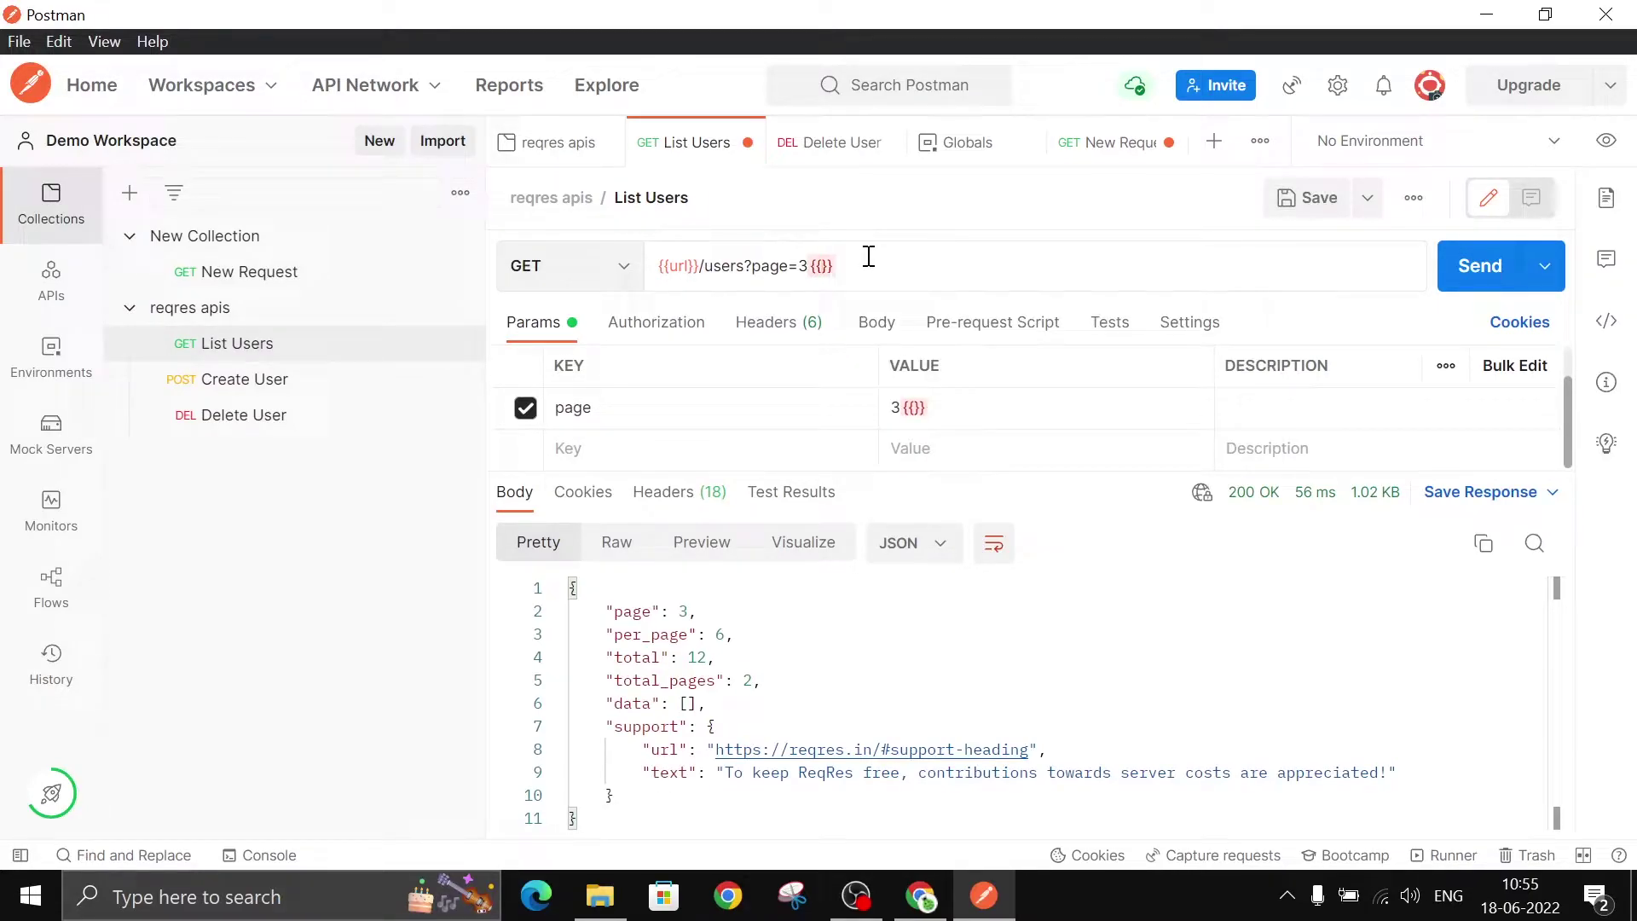
{"action": "type", "text": "base"}
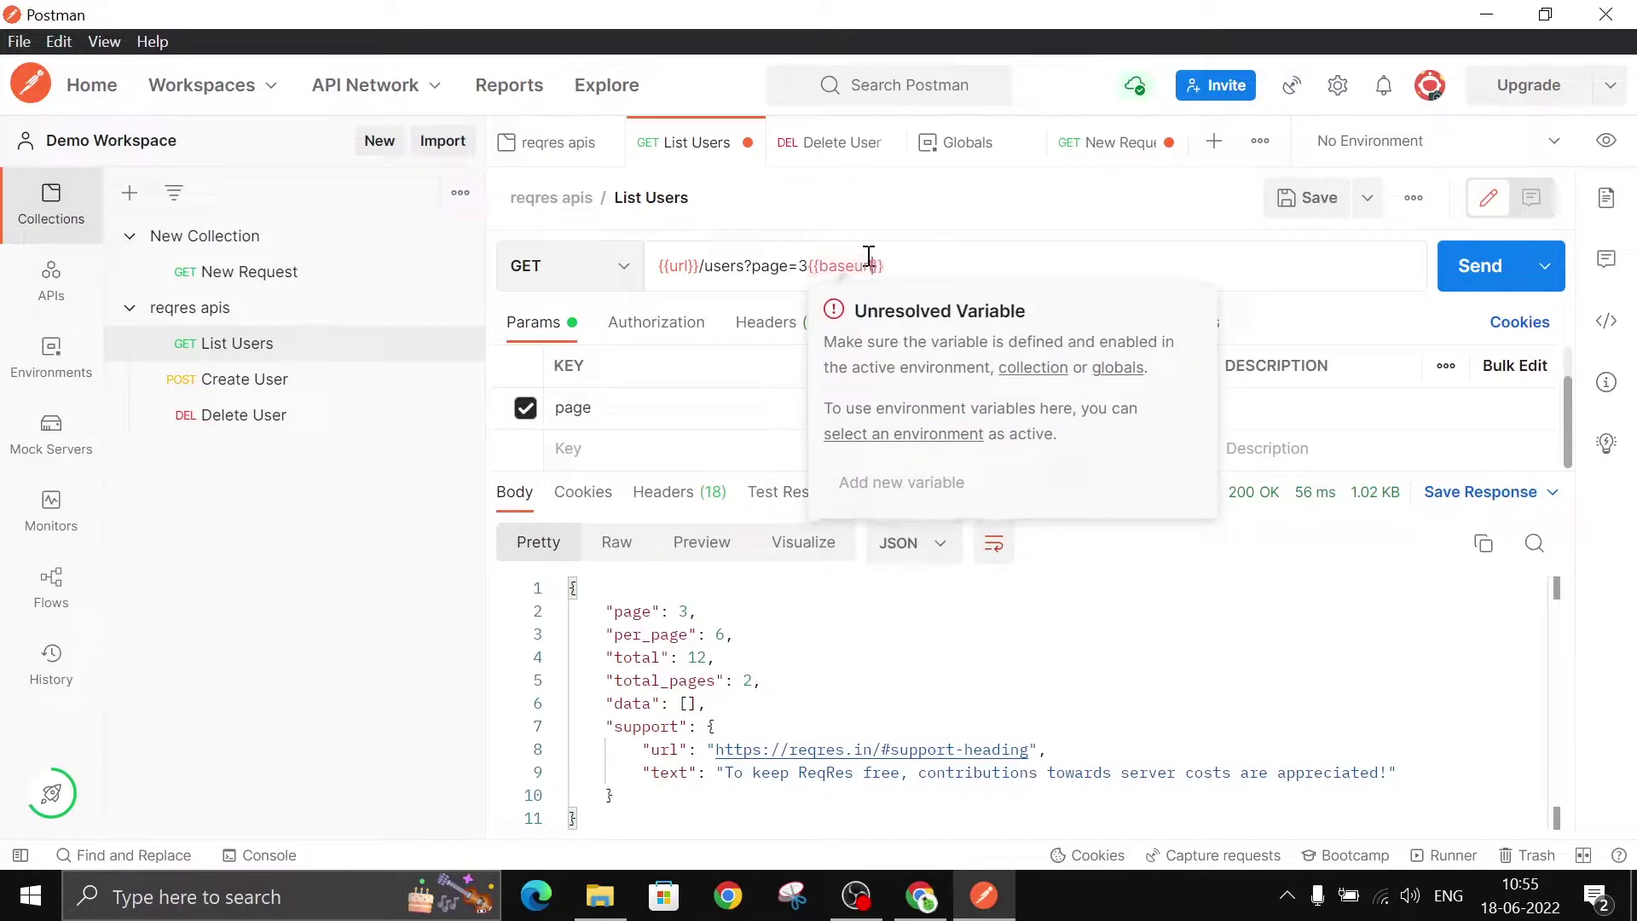
{"action": "type", "text": "url"}
{"action": "mouse_move", "coordinate": [848, 267]}
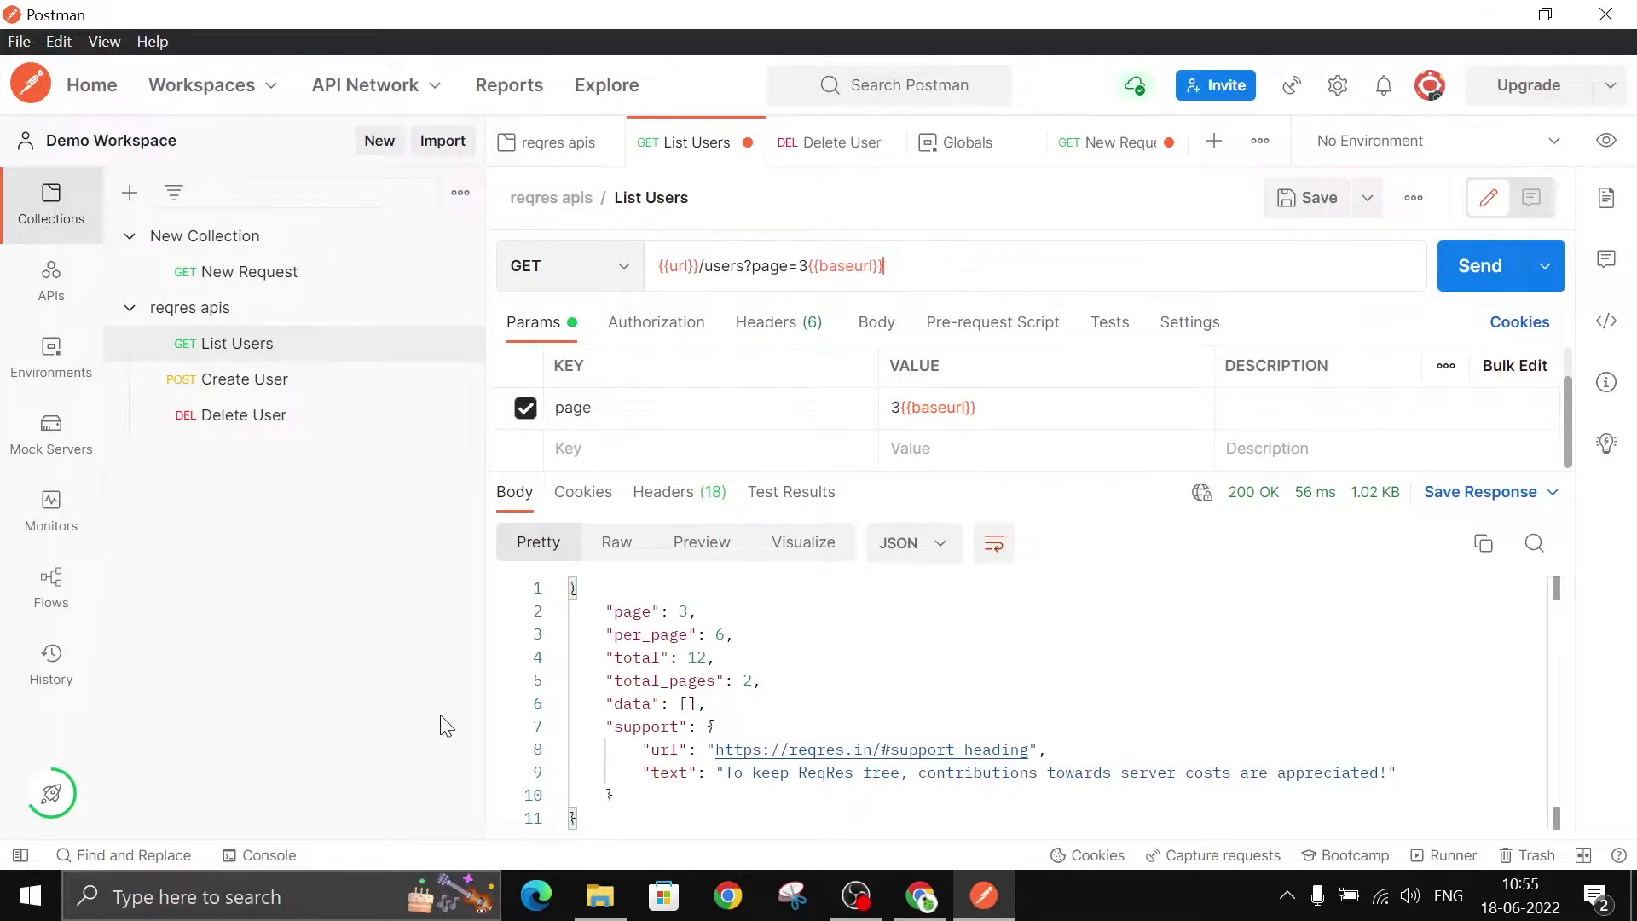
- Switch to the Google Slides presentation in Chrome, show the Types of Environment slide and open its Production/Live Environment front-end link
{"action": "mouse_move", "coordinate": [921, 896]}
{"action": "left_click", "coordinate": [919, 777]}
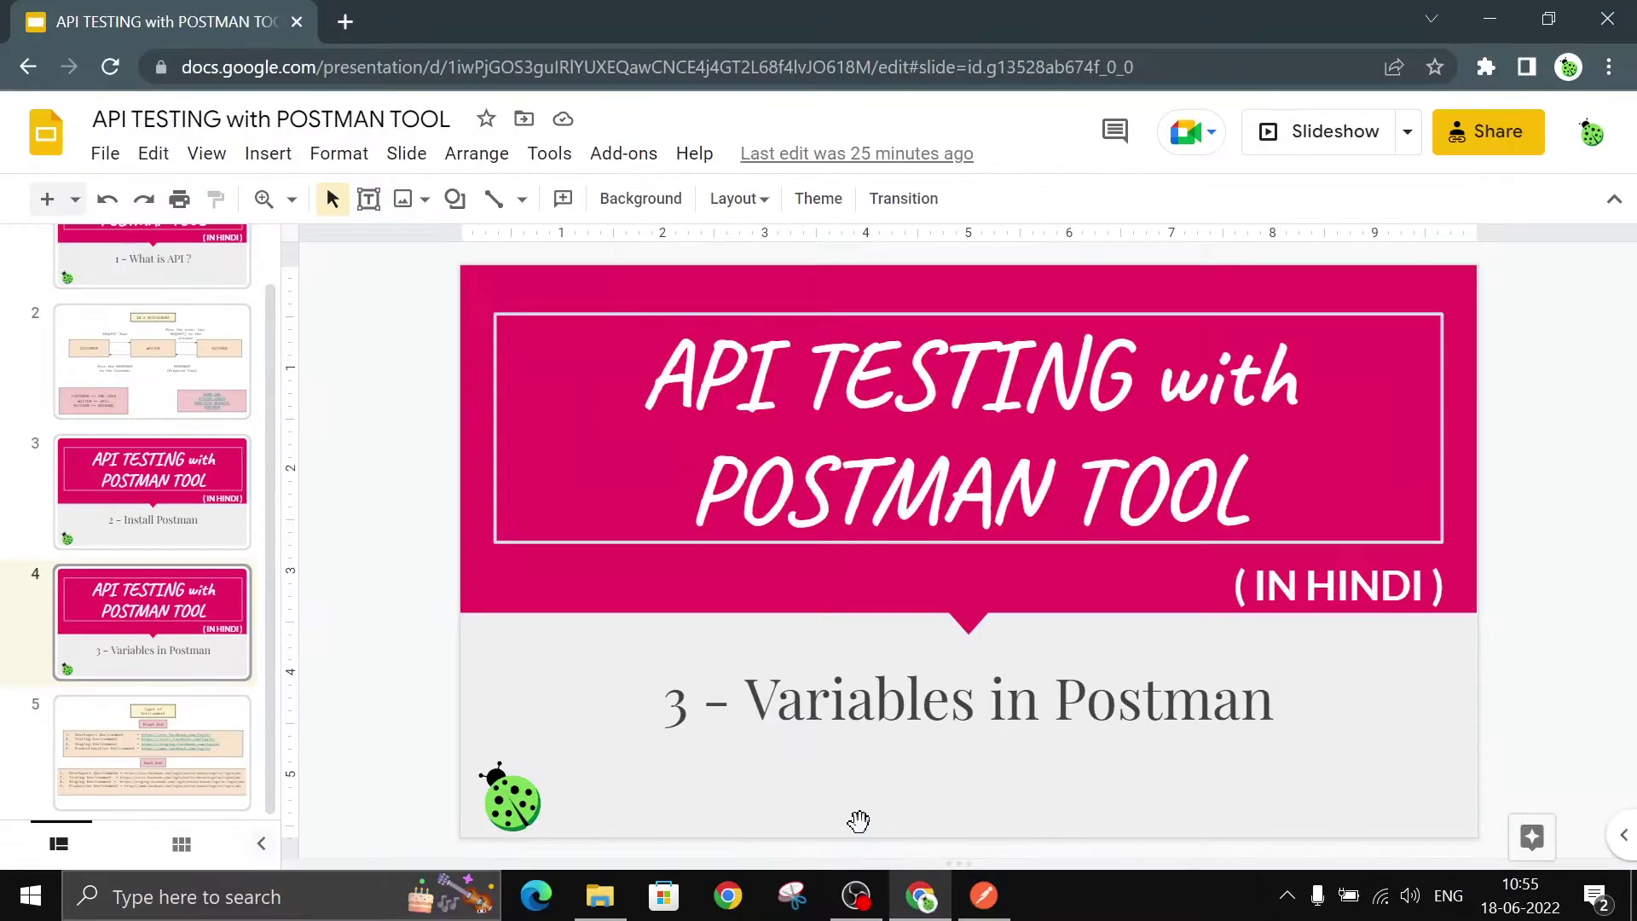
{"action": "left_click", "coordinate": [199, 754]}
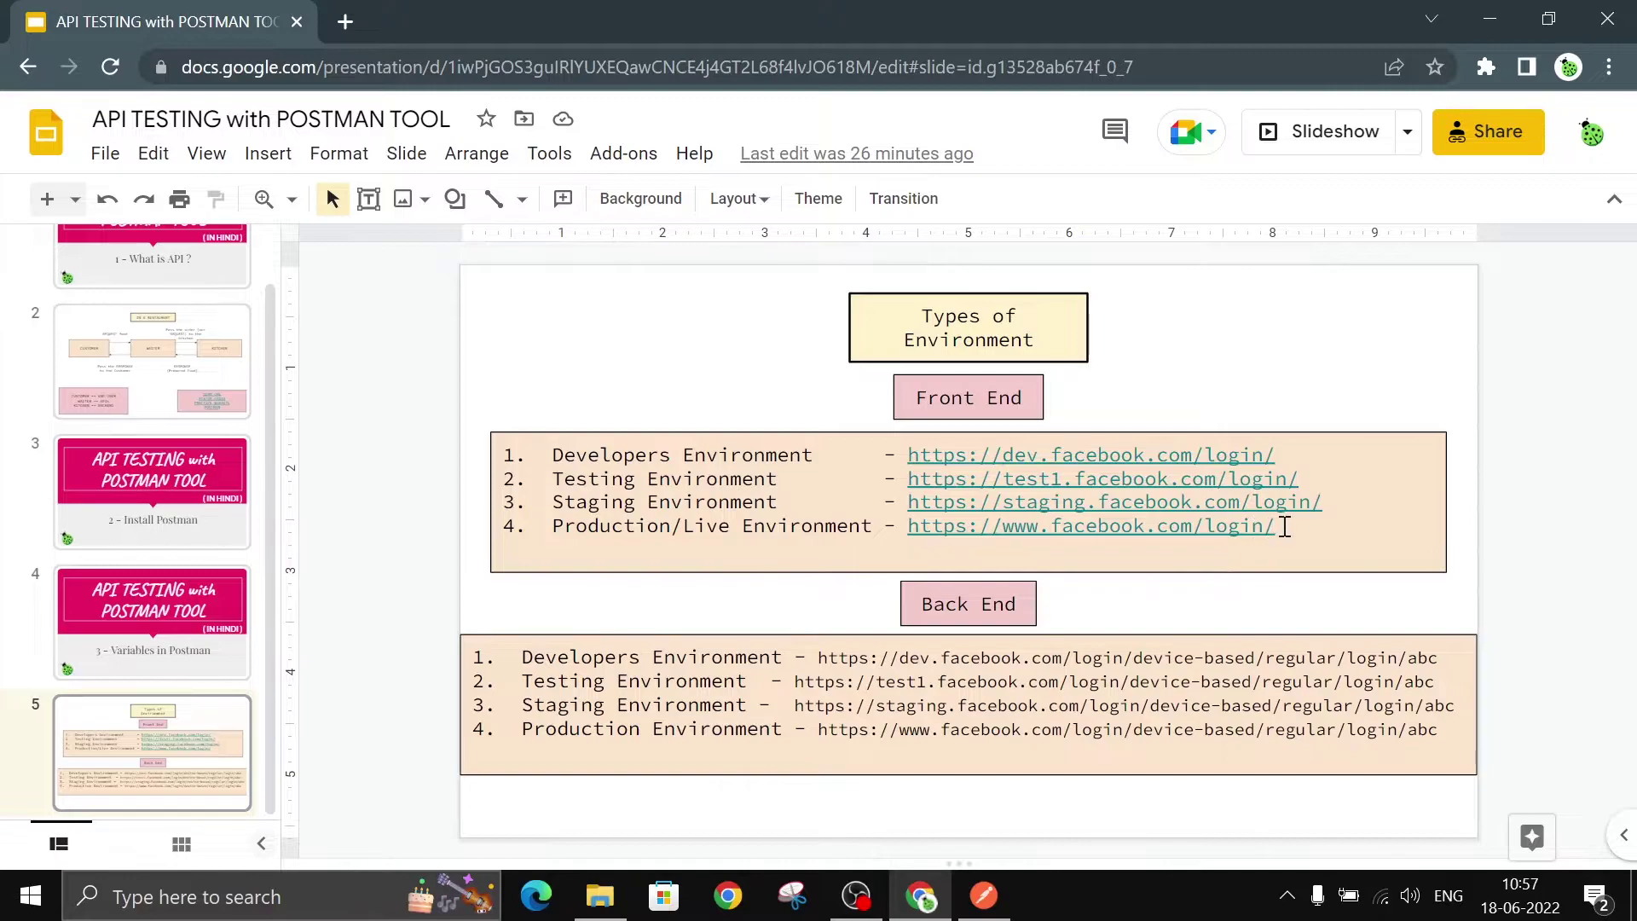
{"action": "left_click", "coordinate": [1217, 526]}
{"action": "left_click", "coordinate": [1139, 568]}
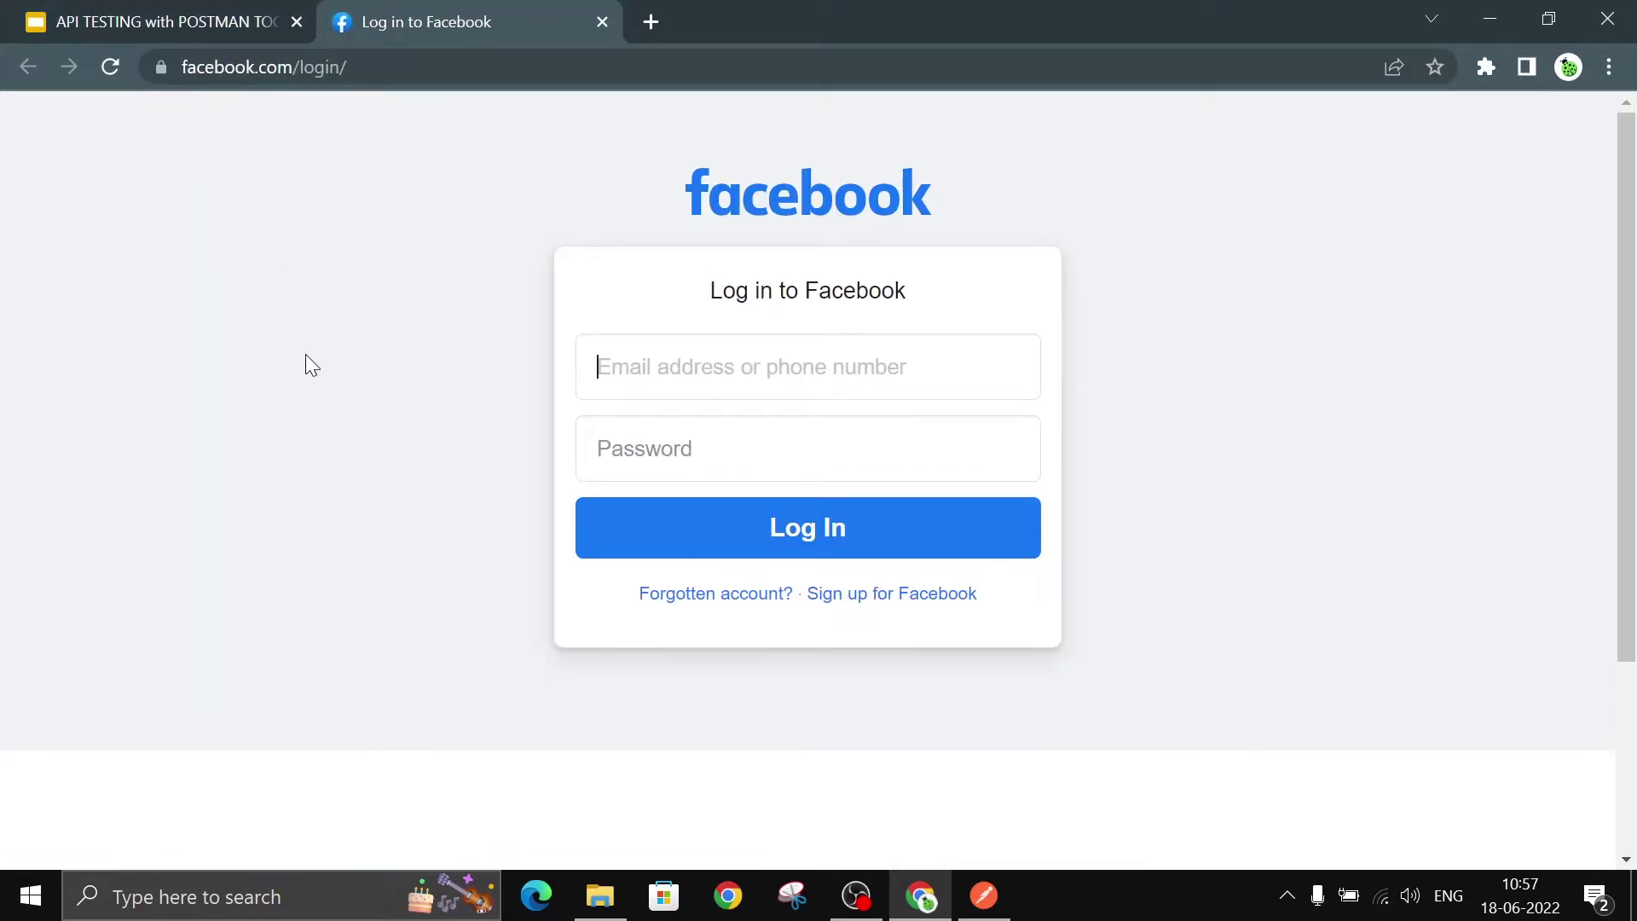
- Fill in the Facebook login form's email or phone field and the account password
{"action": "left_click", "coordinate": [702, 369]}
{"action": "type", "text": "34234"}
{"action": "left_click", "coordinate": [632, 449]}
{"action": "type", "text": "•••••••"}
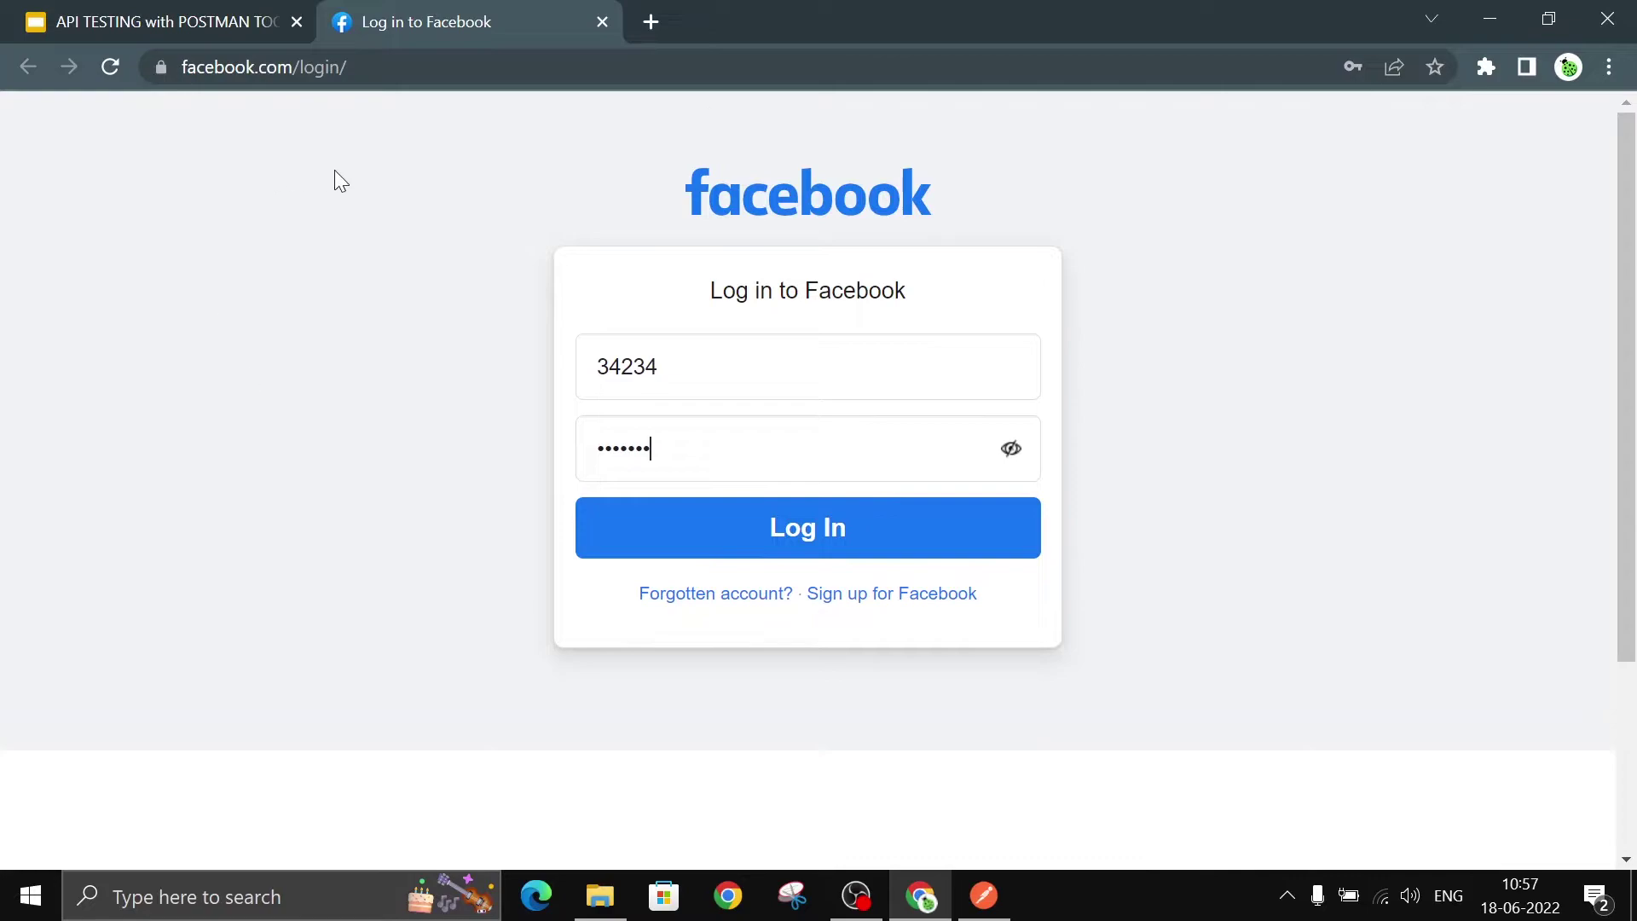
- Return to the Types of Environment slide and compare the front-end login URLs of the Developers and Production/Live environments
{"action": "left_click", "coordinate": [171, 36]}
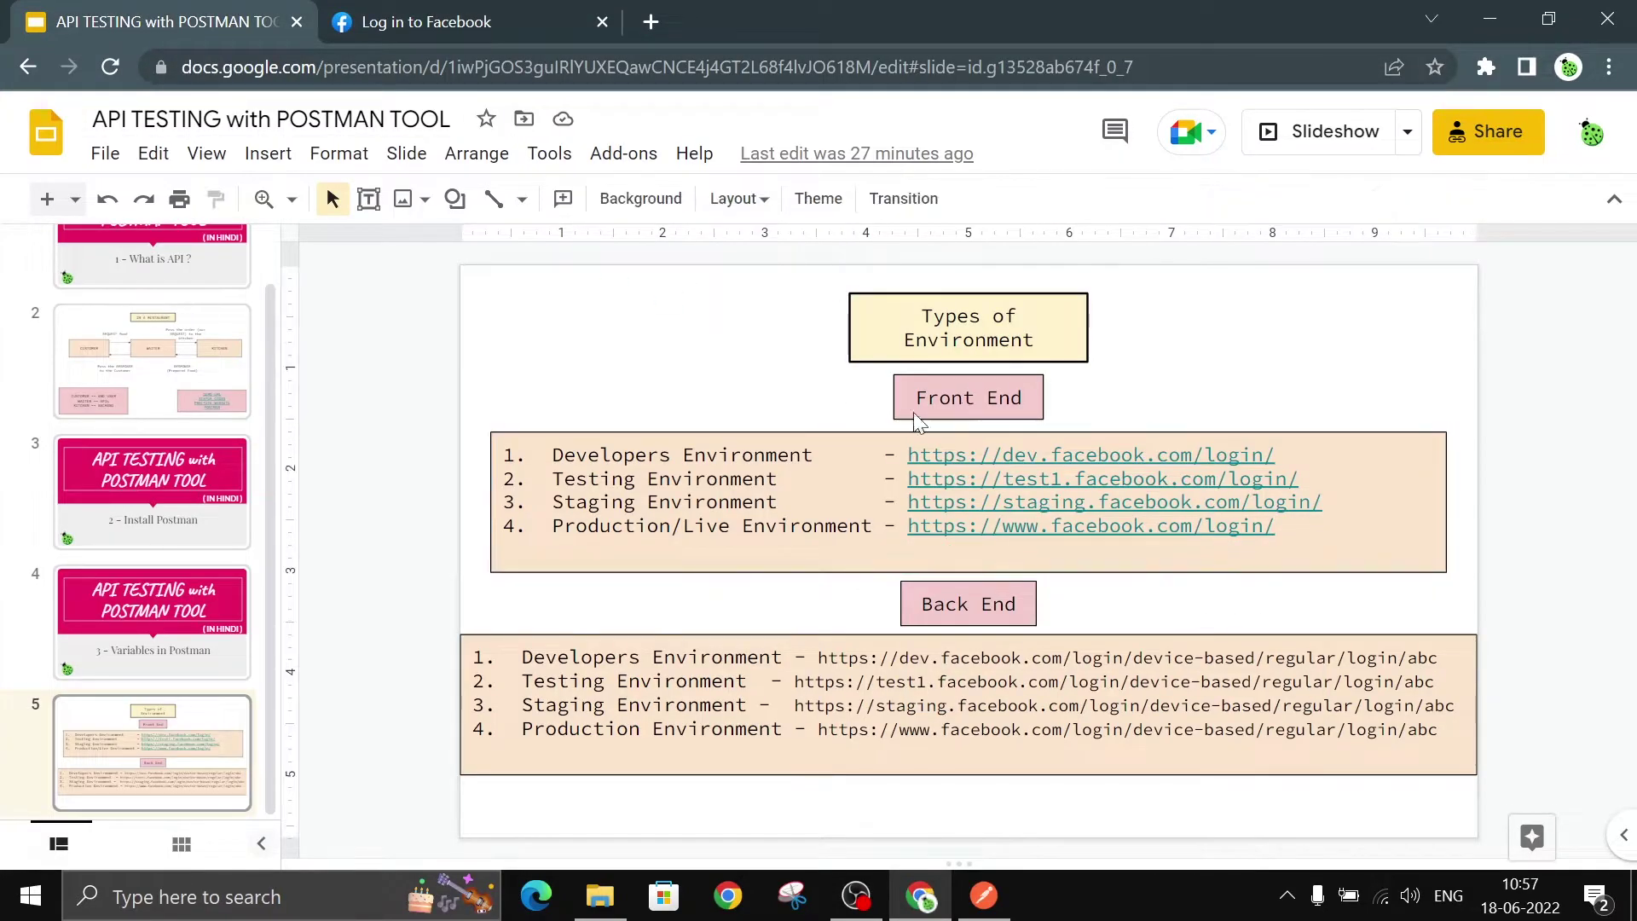
{"action": "left_click", "coordinate": [1272, 526]}
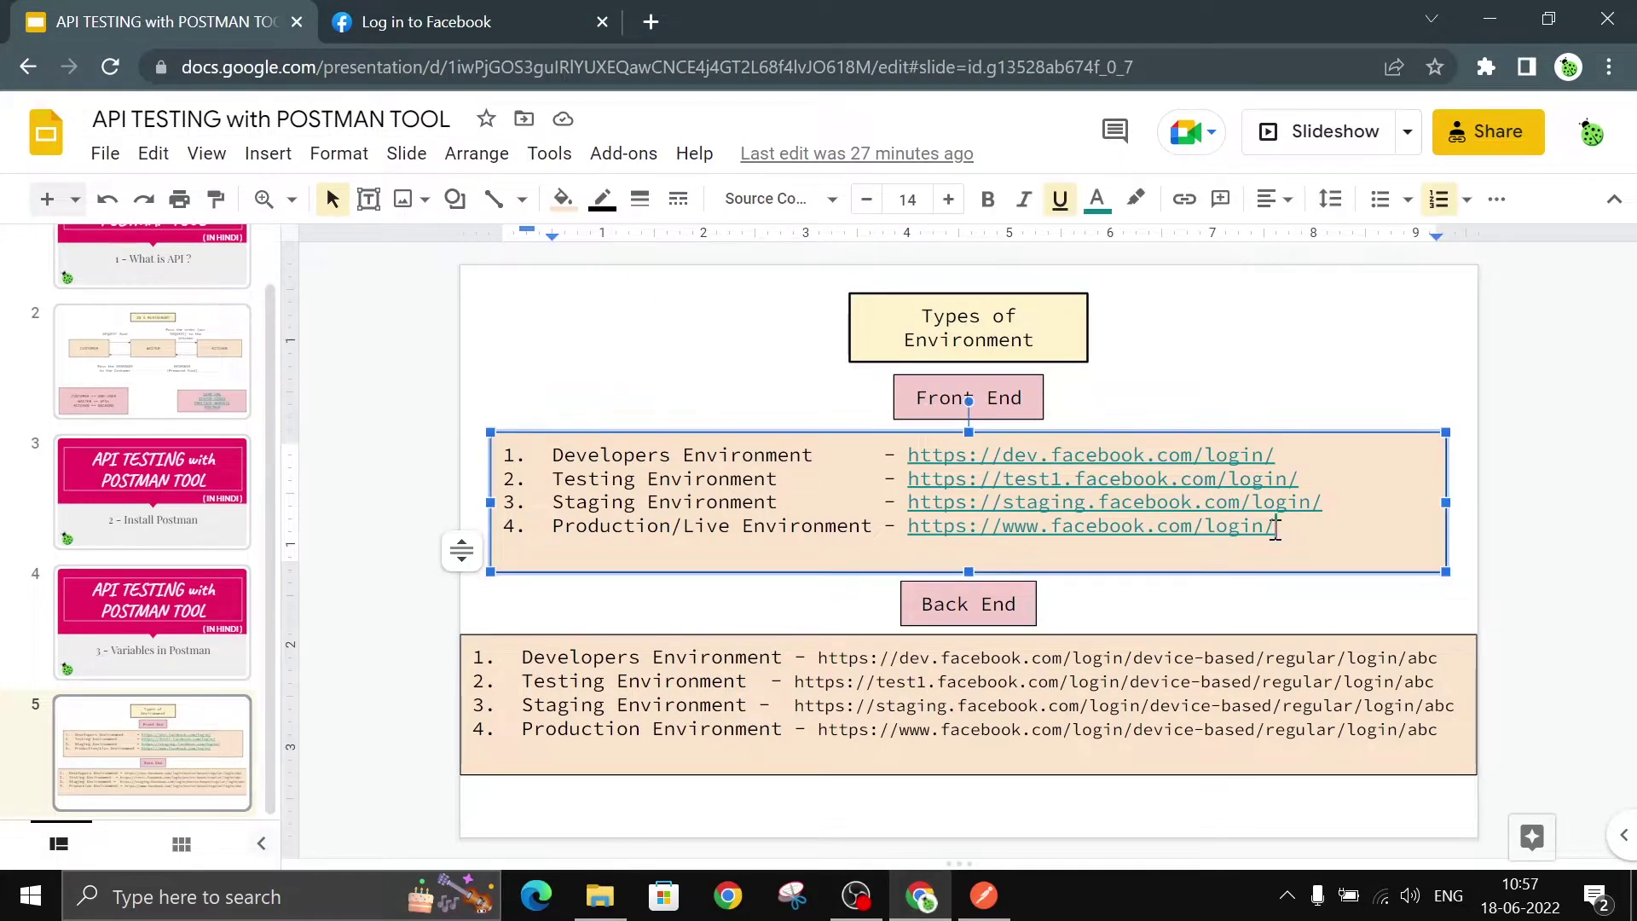
{"action": "key", "text": "Escape"}
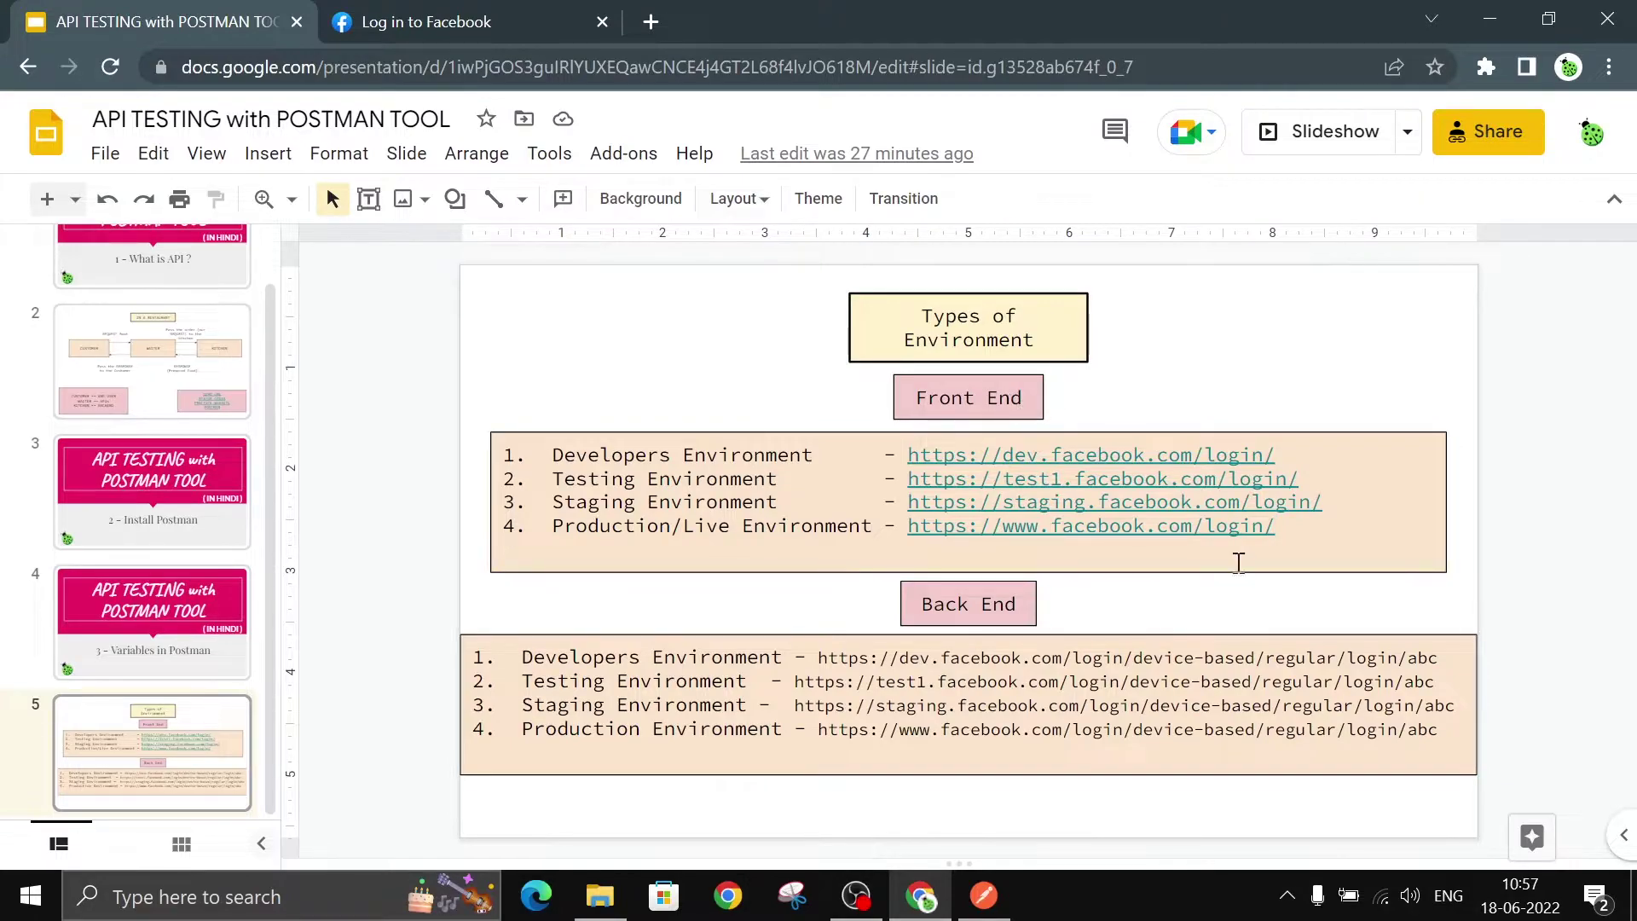
{"action": "left_click", "coordinate": [1260, 524]}
{"action": "left_click_drag", "start_coordinate": [1283, 527], "coordinate": [968, 531]}
{"action": "left_click", "coordinate": [1169, 454]}
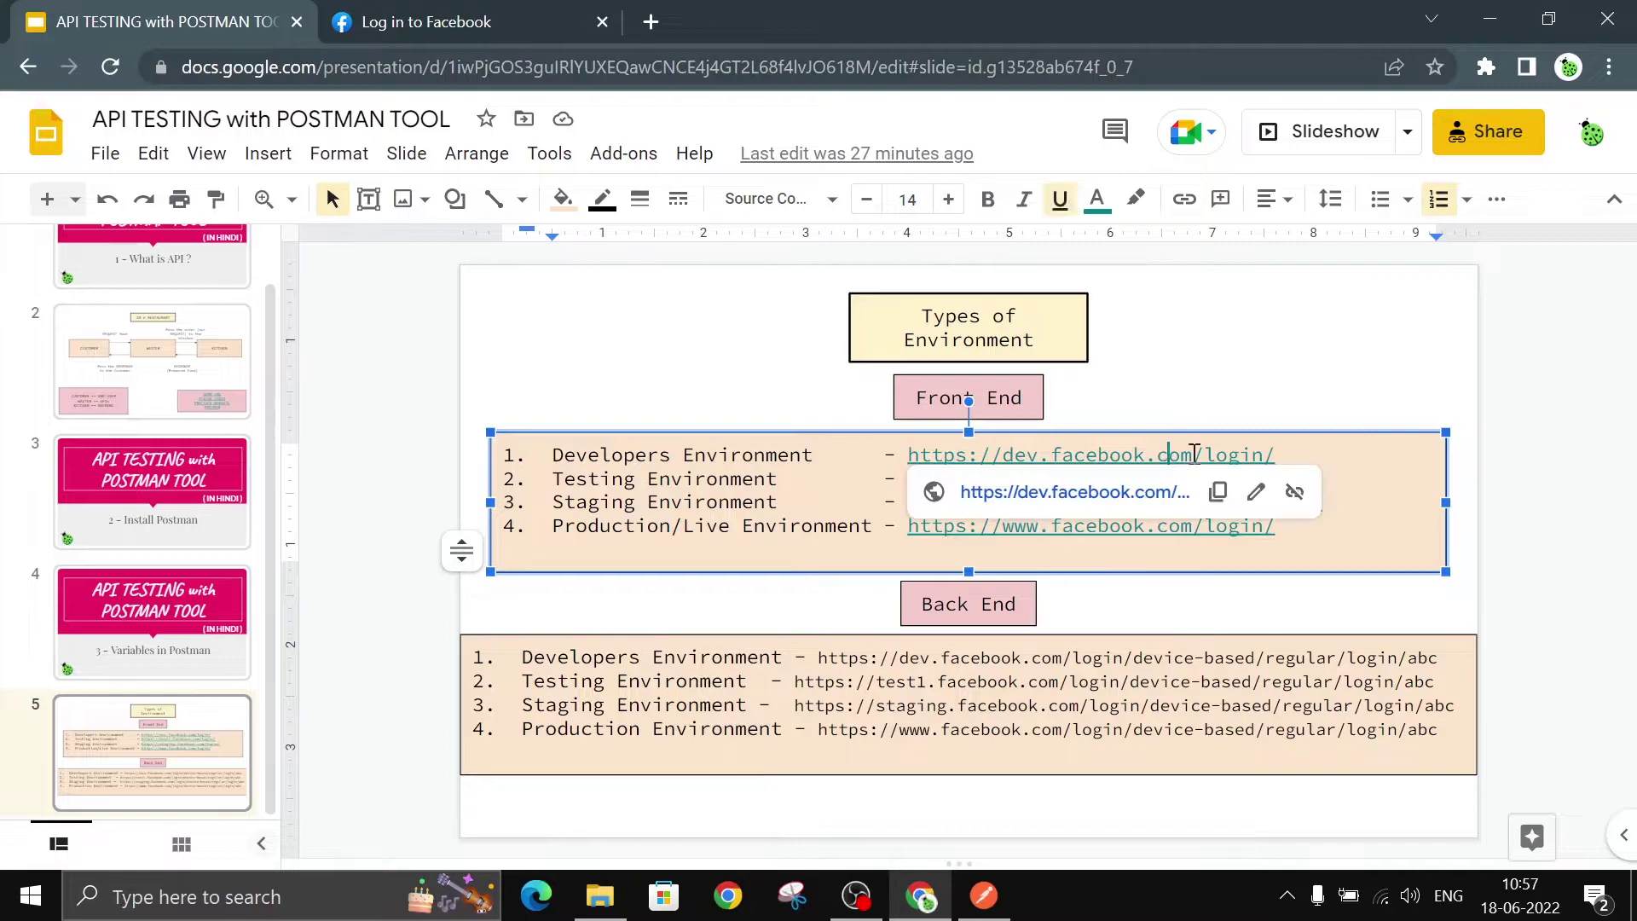
{"action": "left_click_drag", "start_coordinate": [1275, 455], "coordinate": [909, 454]}
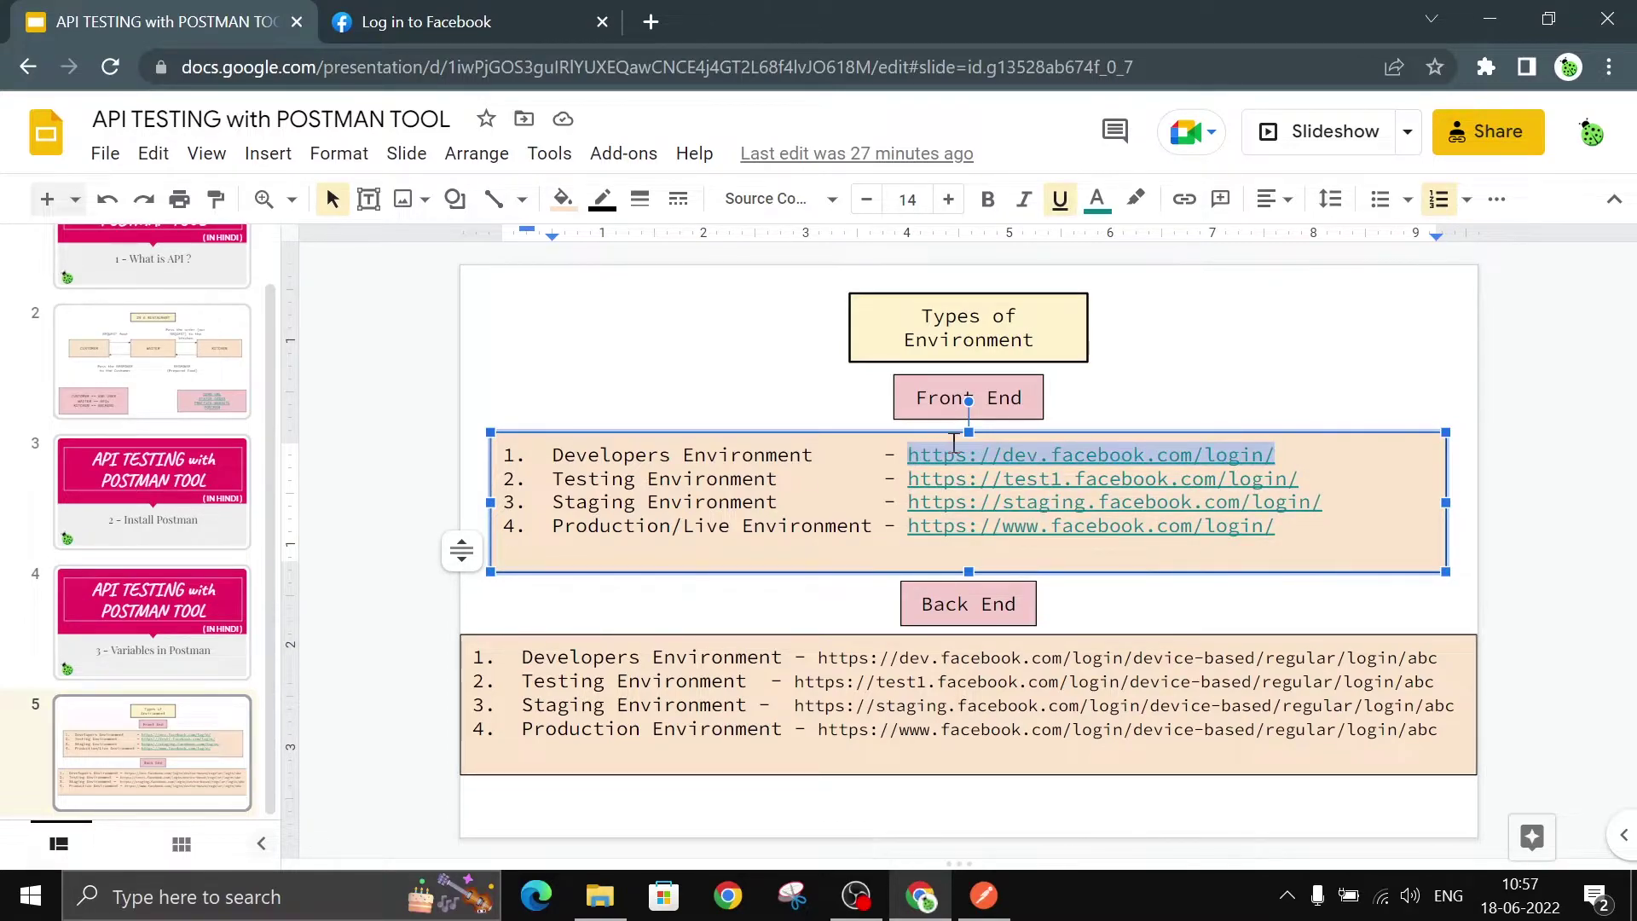
{"action": "left_click", "coordinate": [1159, 395]}
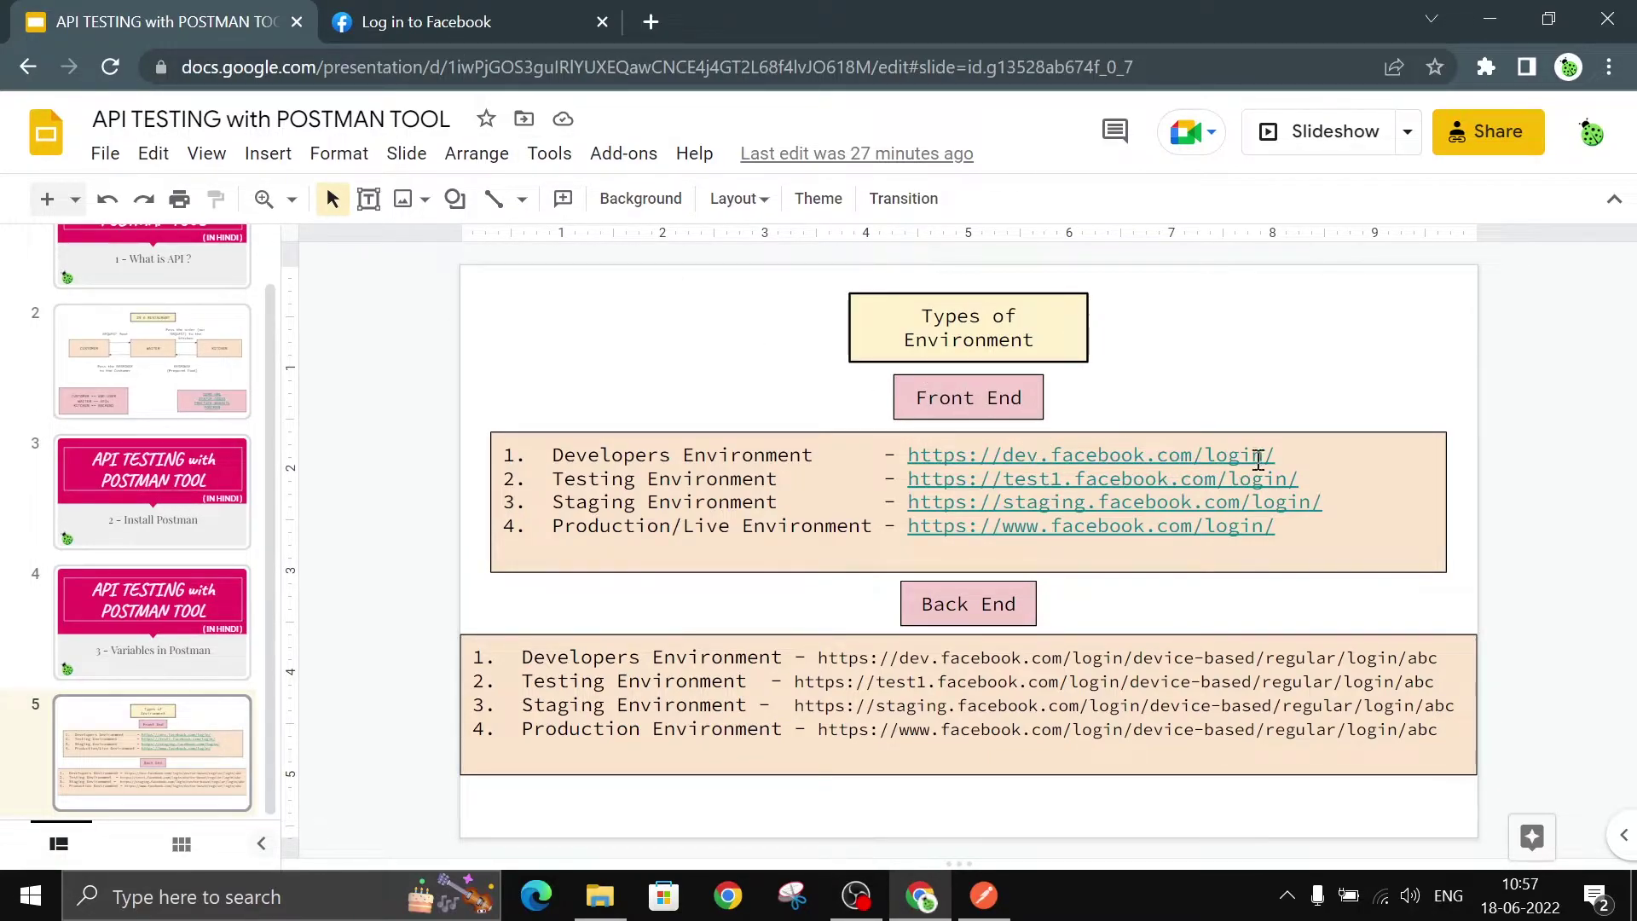
{"action": "left_click_drag", "start_coordinate": [1276, 455], "coordinate": [908, 455]}
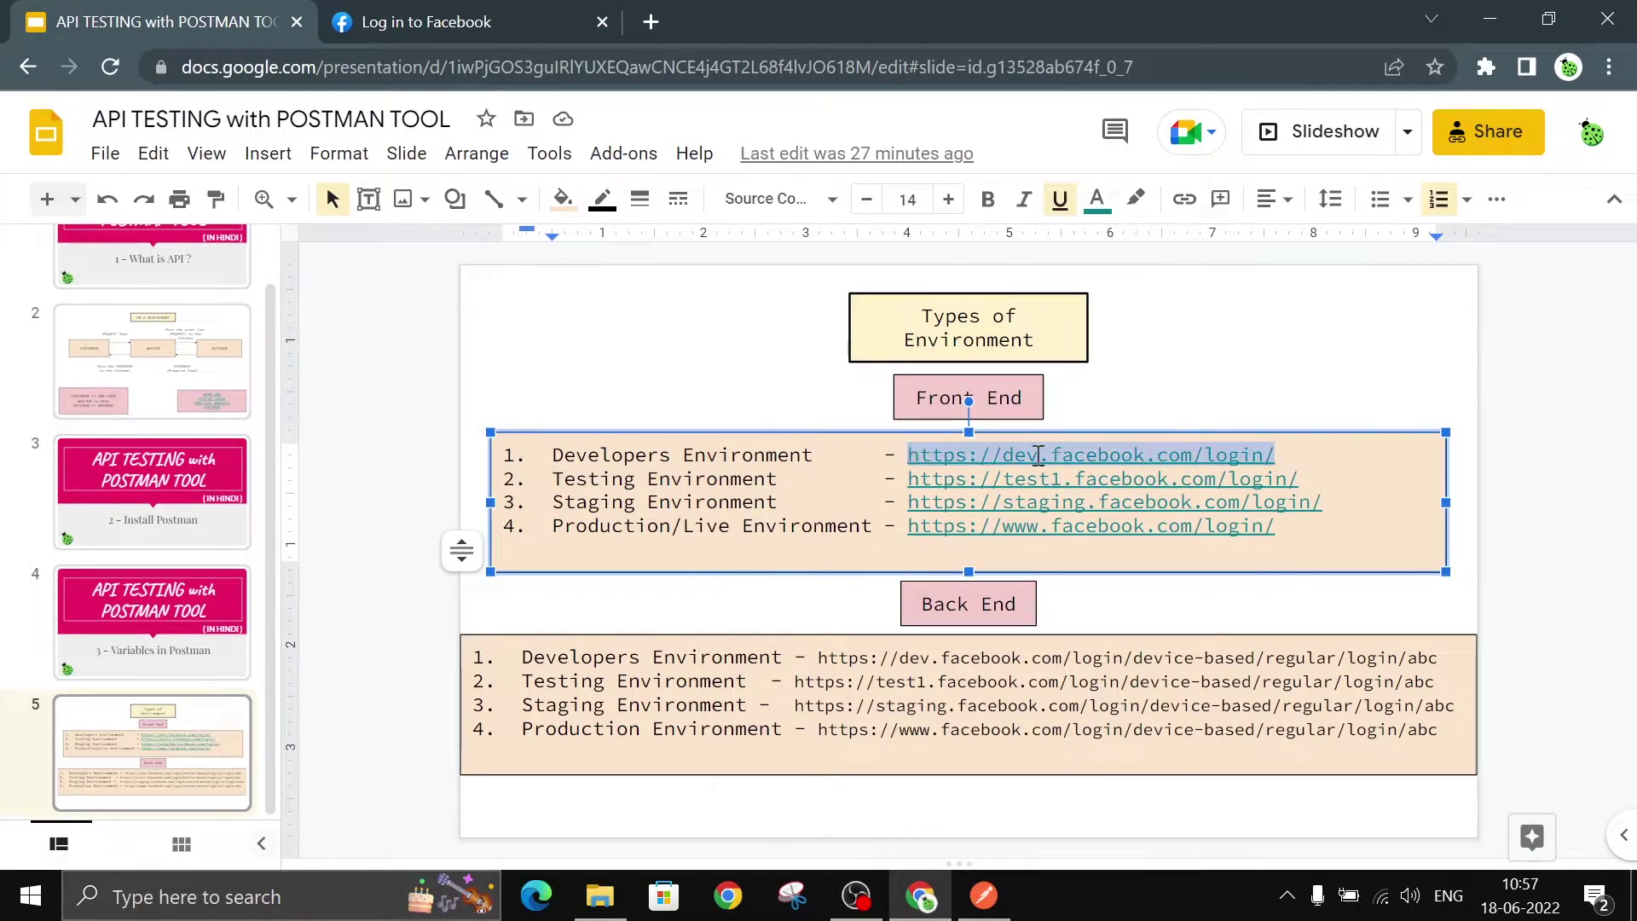
{"action": "left_click", "coordinate": [1031, 525]}
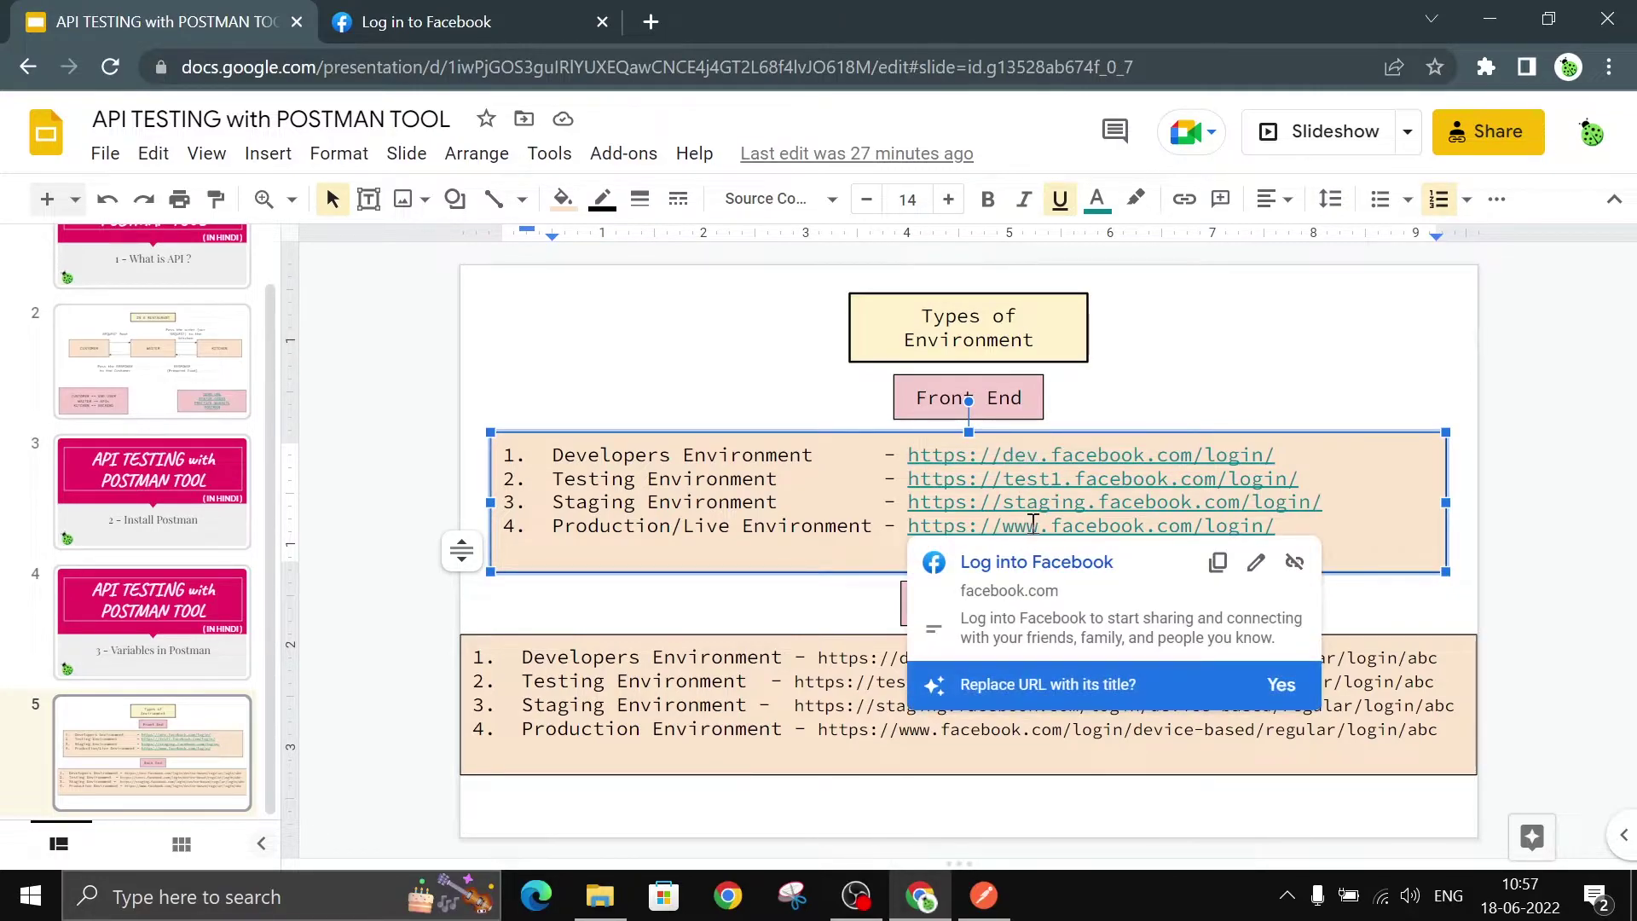
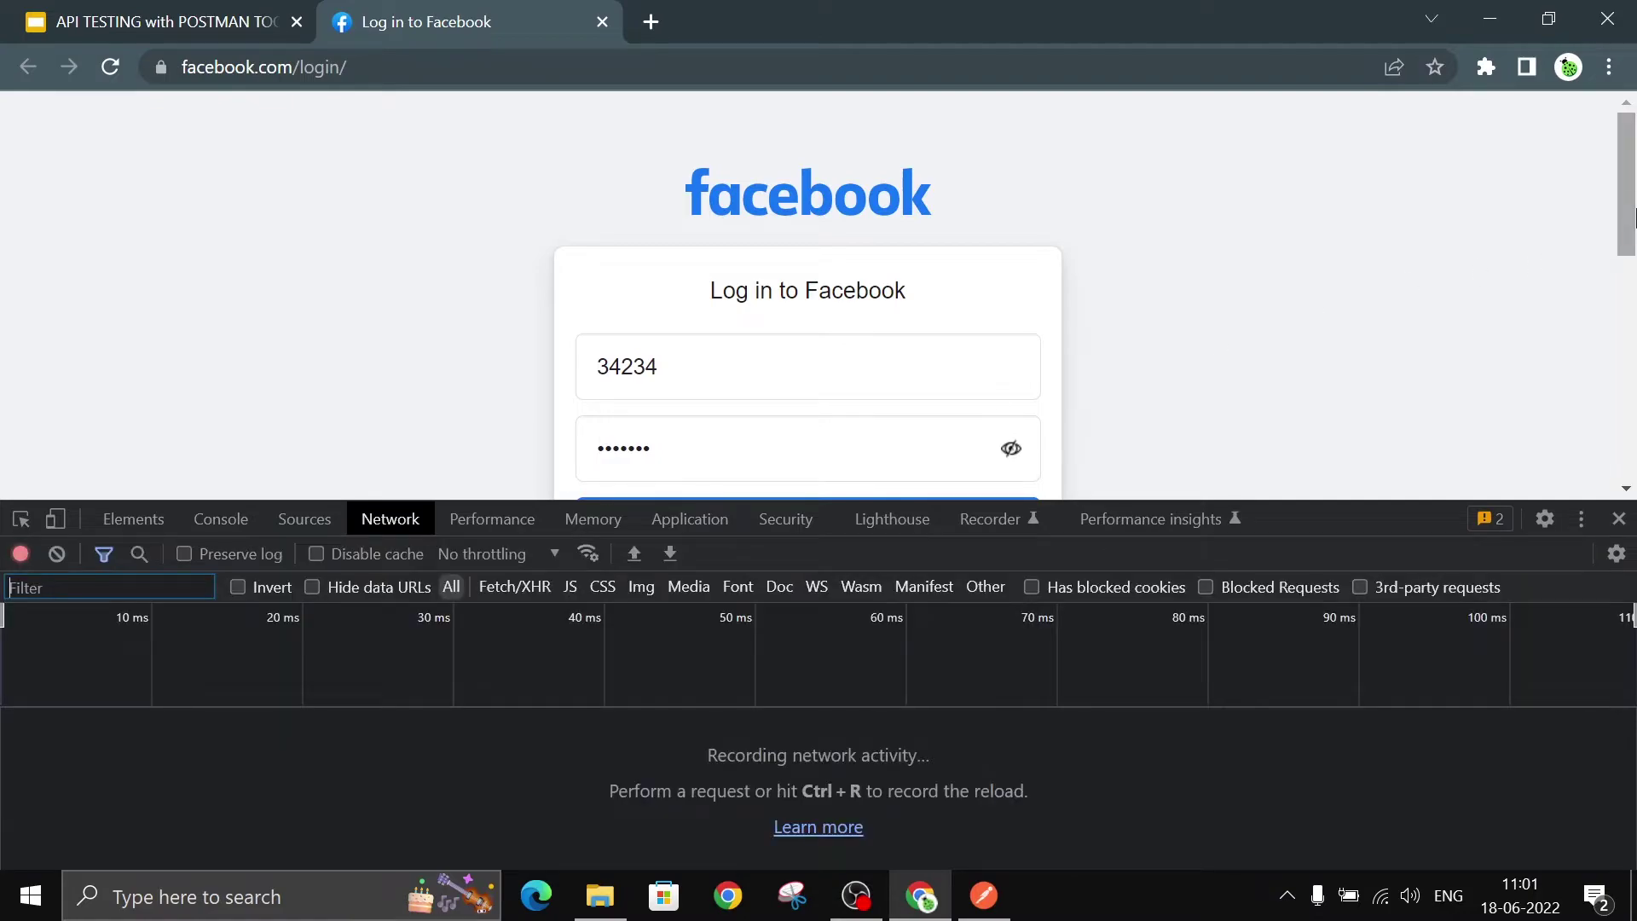
- Submit the Facebook login form while recording network activity, and enlarge the developer tools to examine the captured requests' headers
{"action": "scroll", "coordinate": [256, 427], "scroll_direction": "down", "scroll_amount": 2}
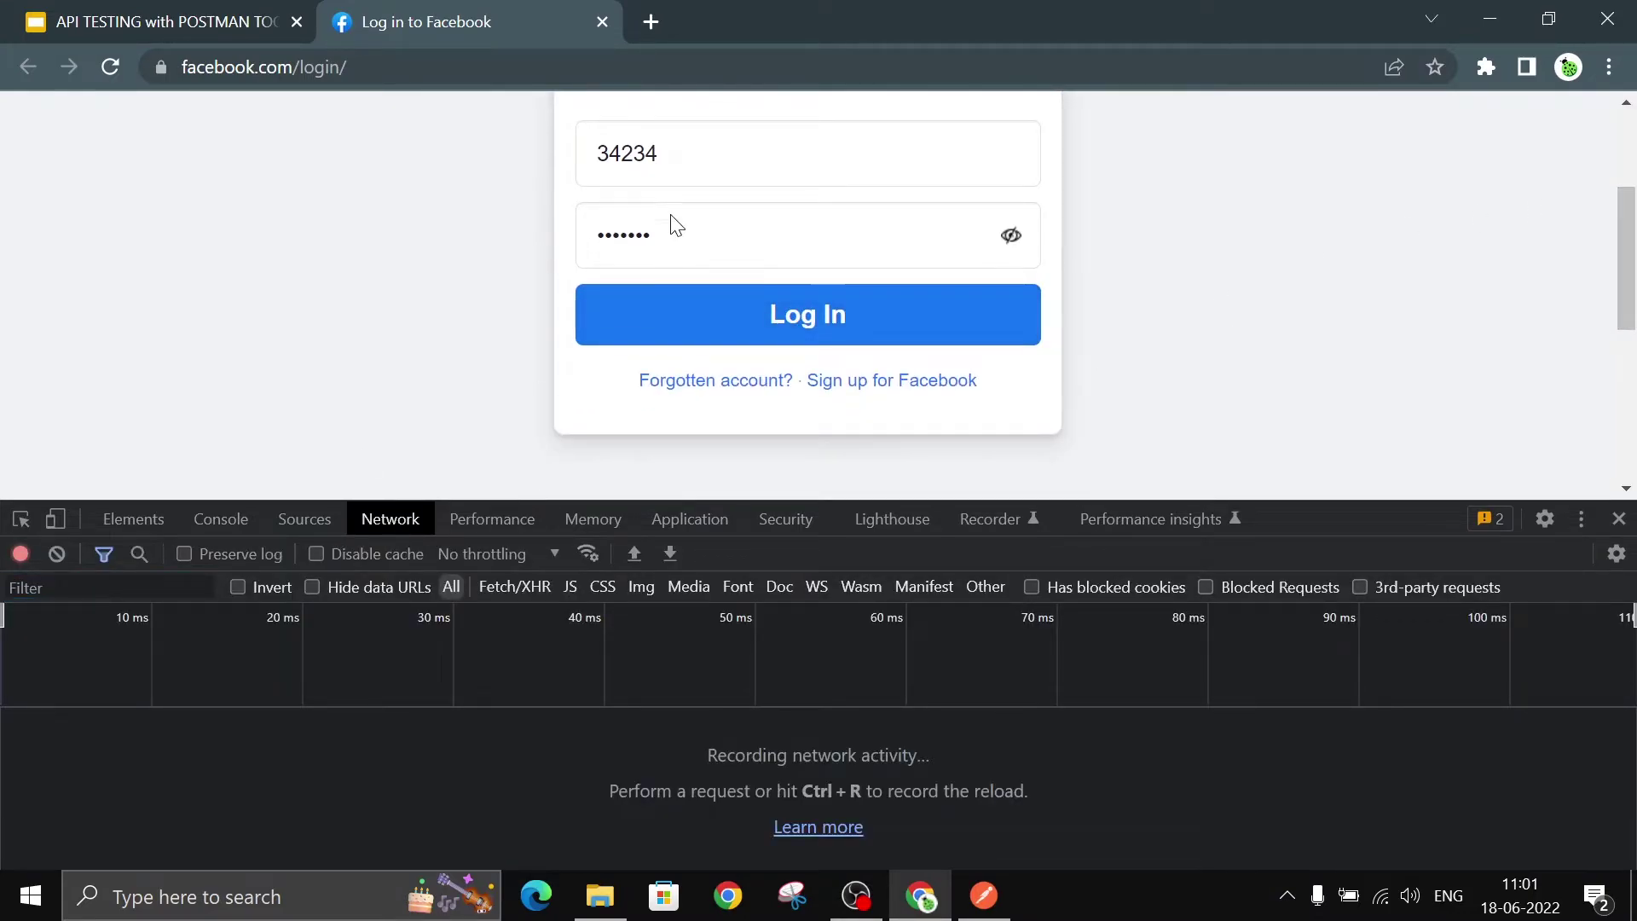
{"action": "left_click", "coordinate": [706, 312]}
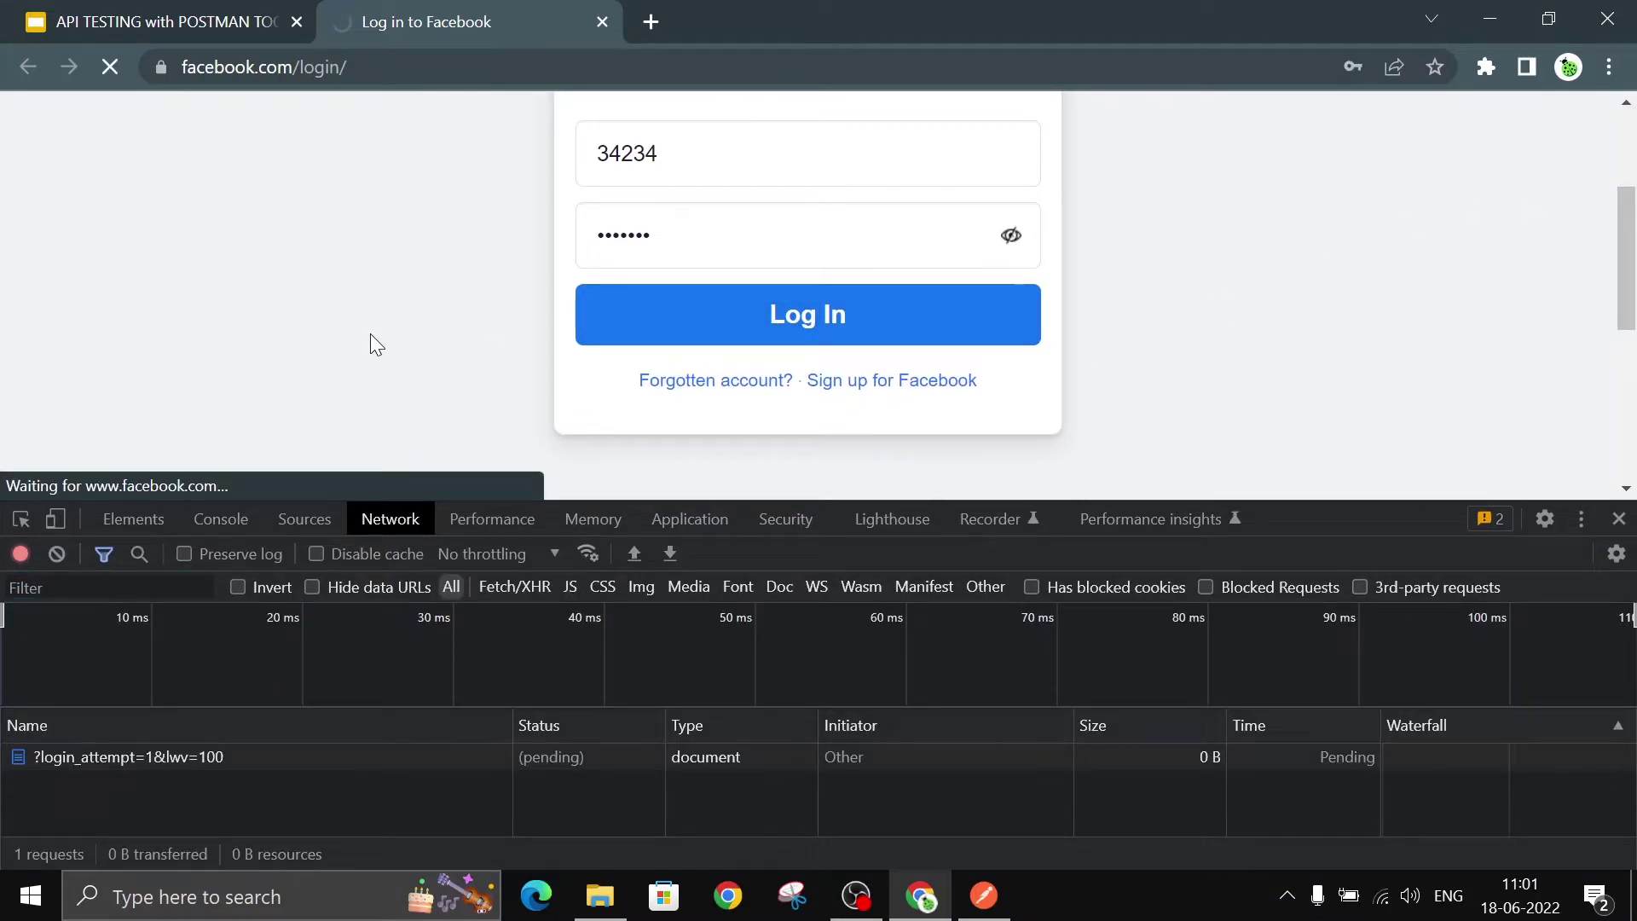
{"action": "left_click", "coordinate": [131, 756]}
{"action": "left_click_drag", "start_coordinate": [1342, 500], "coordinate": [1348, 283]}
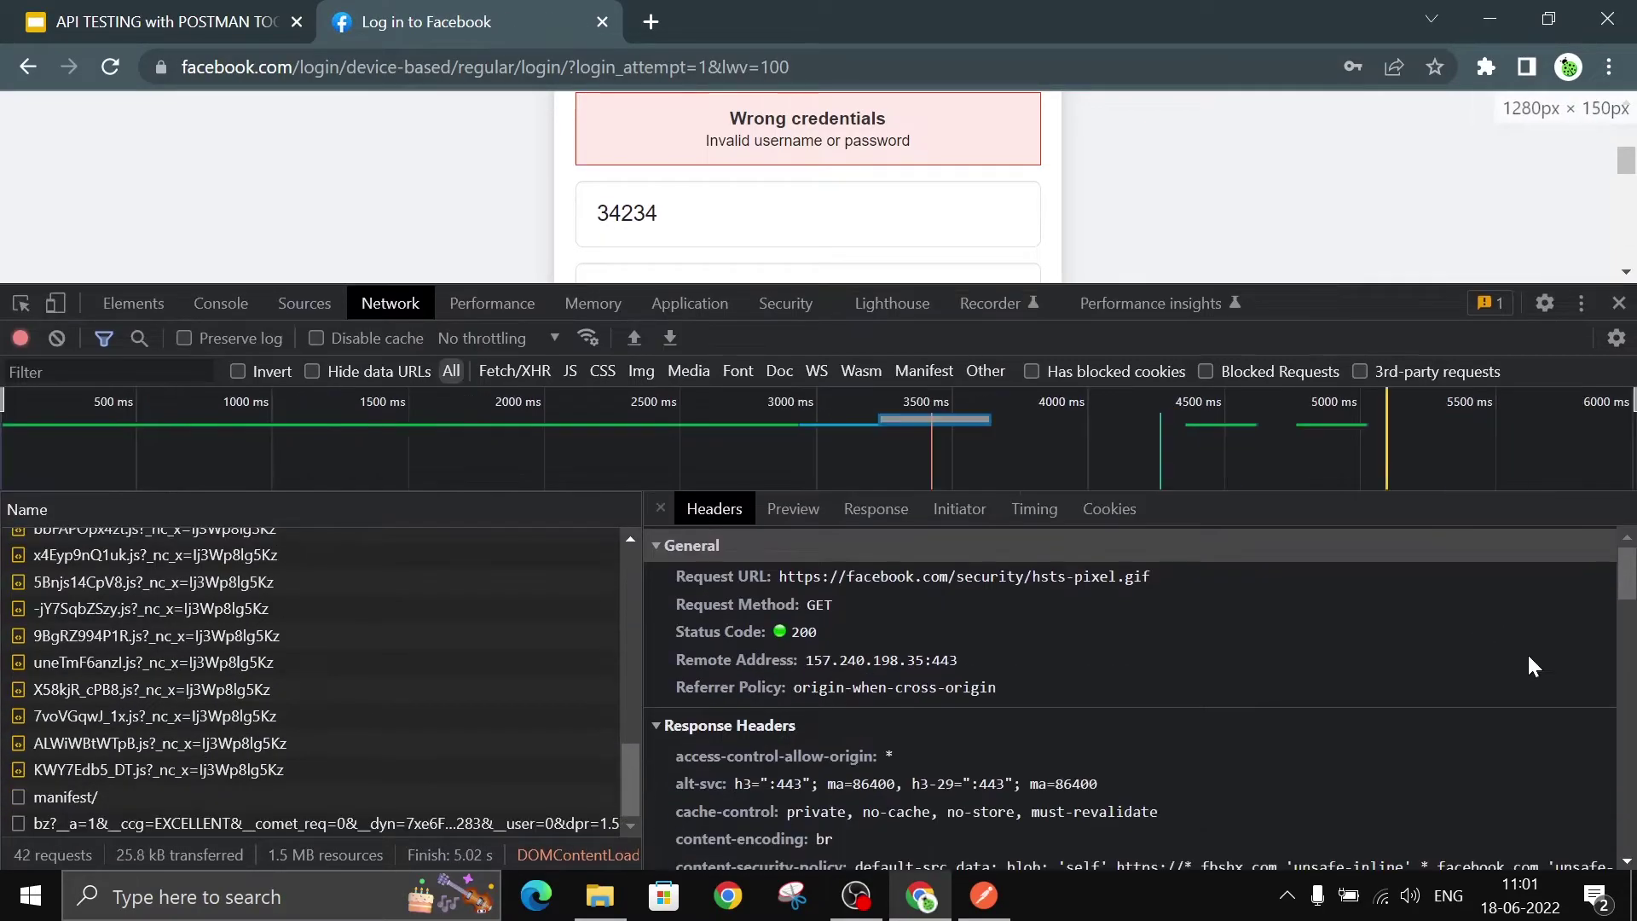
{"action": "scroll", "coordinate": [1626, 571], "scroll_direction": "down", "scroll_amount": 5}
{"action": "scroll", "coordinate": [1626, 571], "scroll_direction": "up", "scroll_amount": 5}
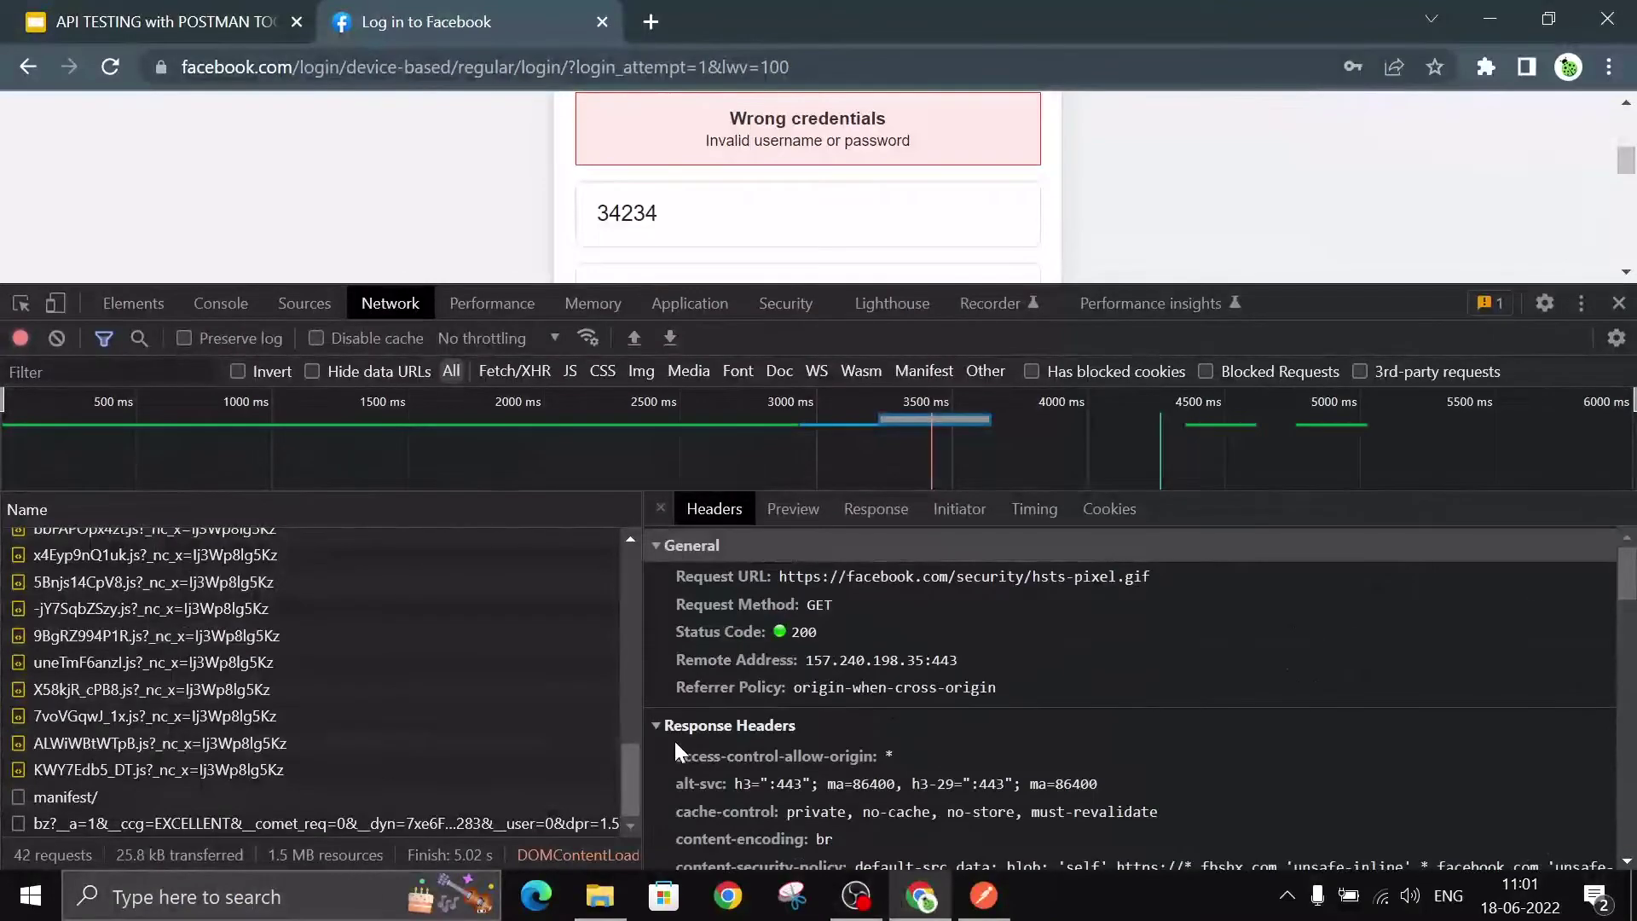
- Show the headers of the captured ?login_attempt=1&lwv=100 request in the network log
{"action": "left_click_drag", "start_coordinate": [637, 754], "coordinate": [627, 565]}
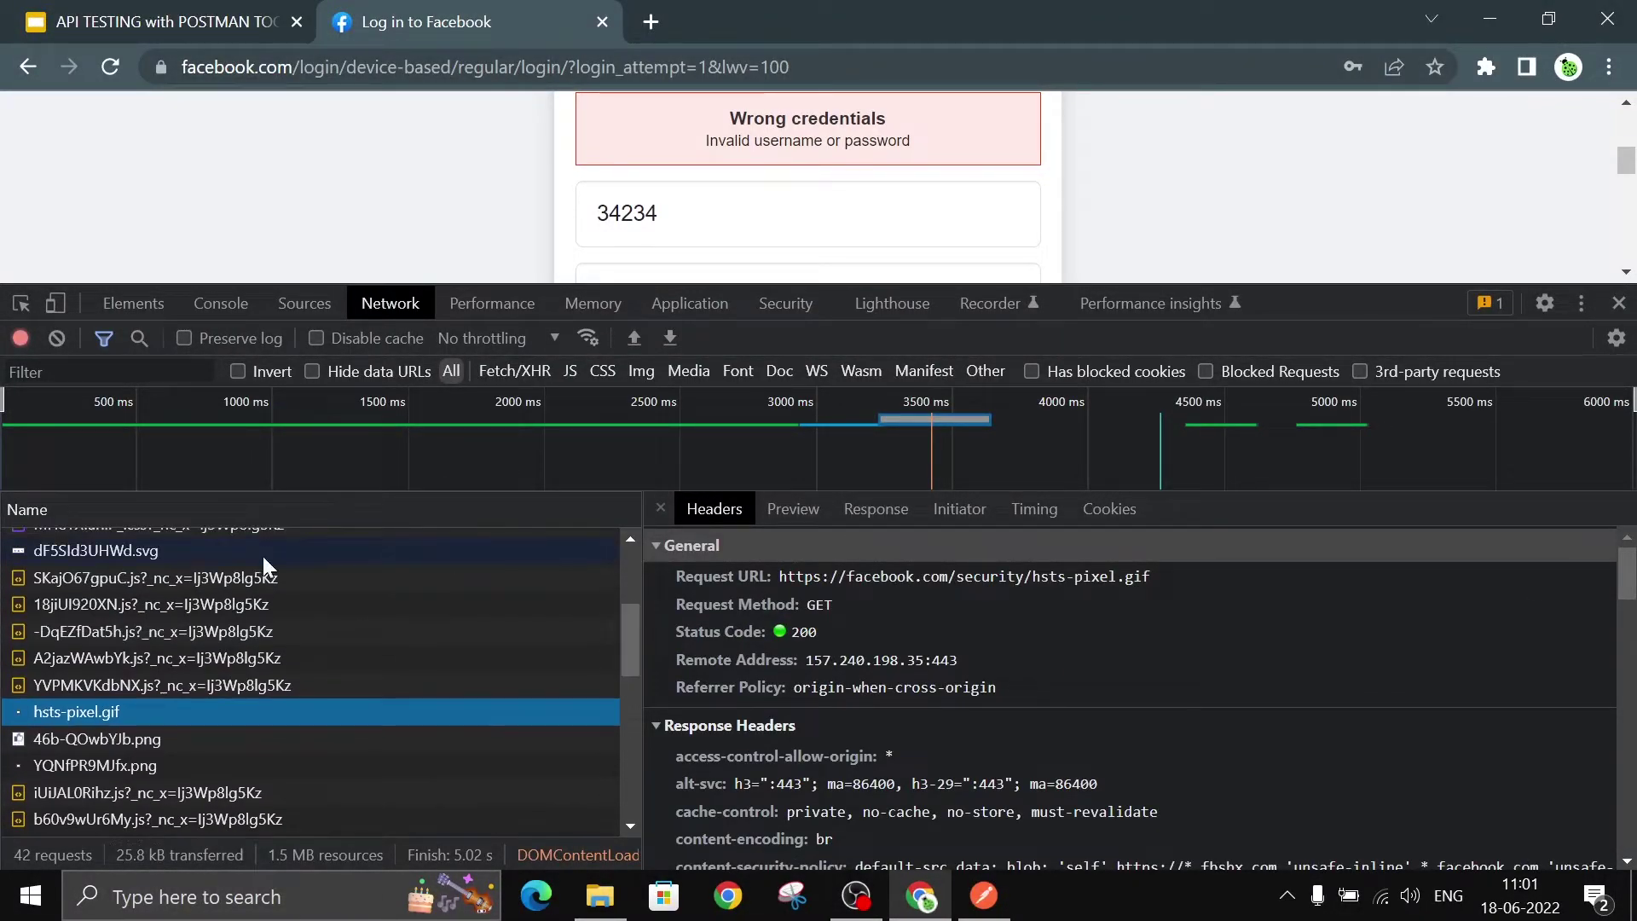
{"action": "scroll", "coordinate": [637, 627], "scroll_direction": "up", "scroll_amount": 3}
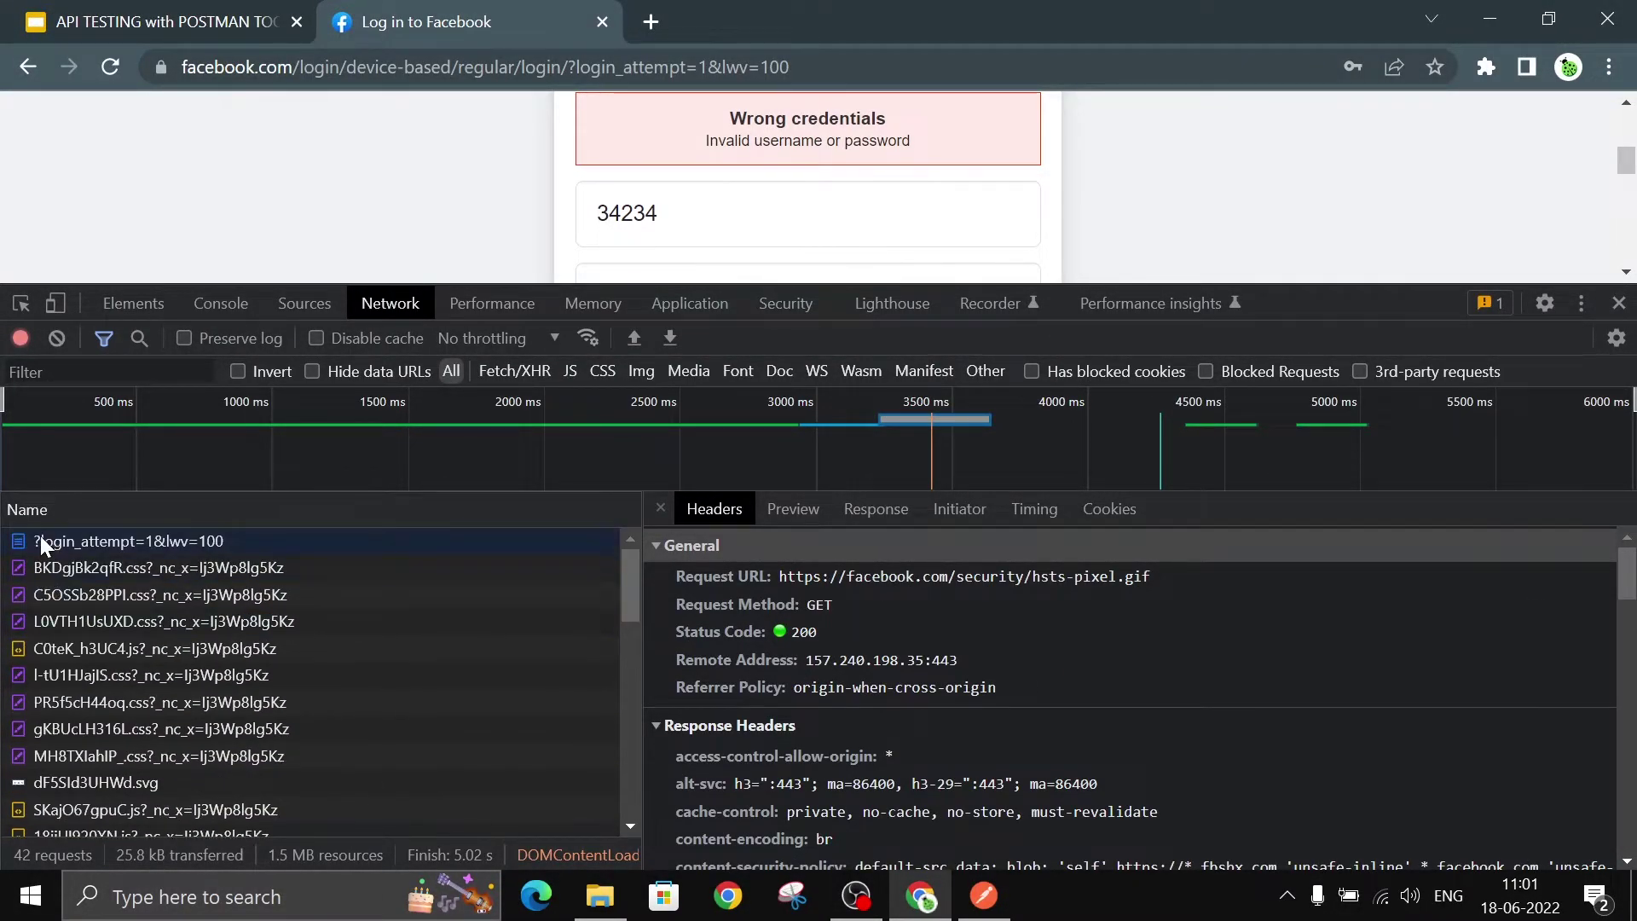
{"action": "left_click", "coordinate": [86, 537]}
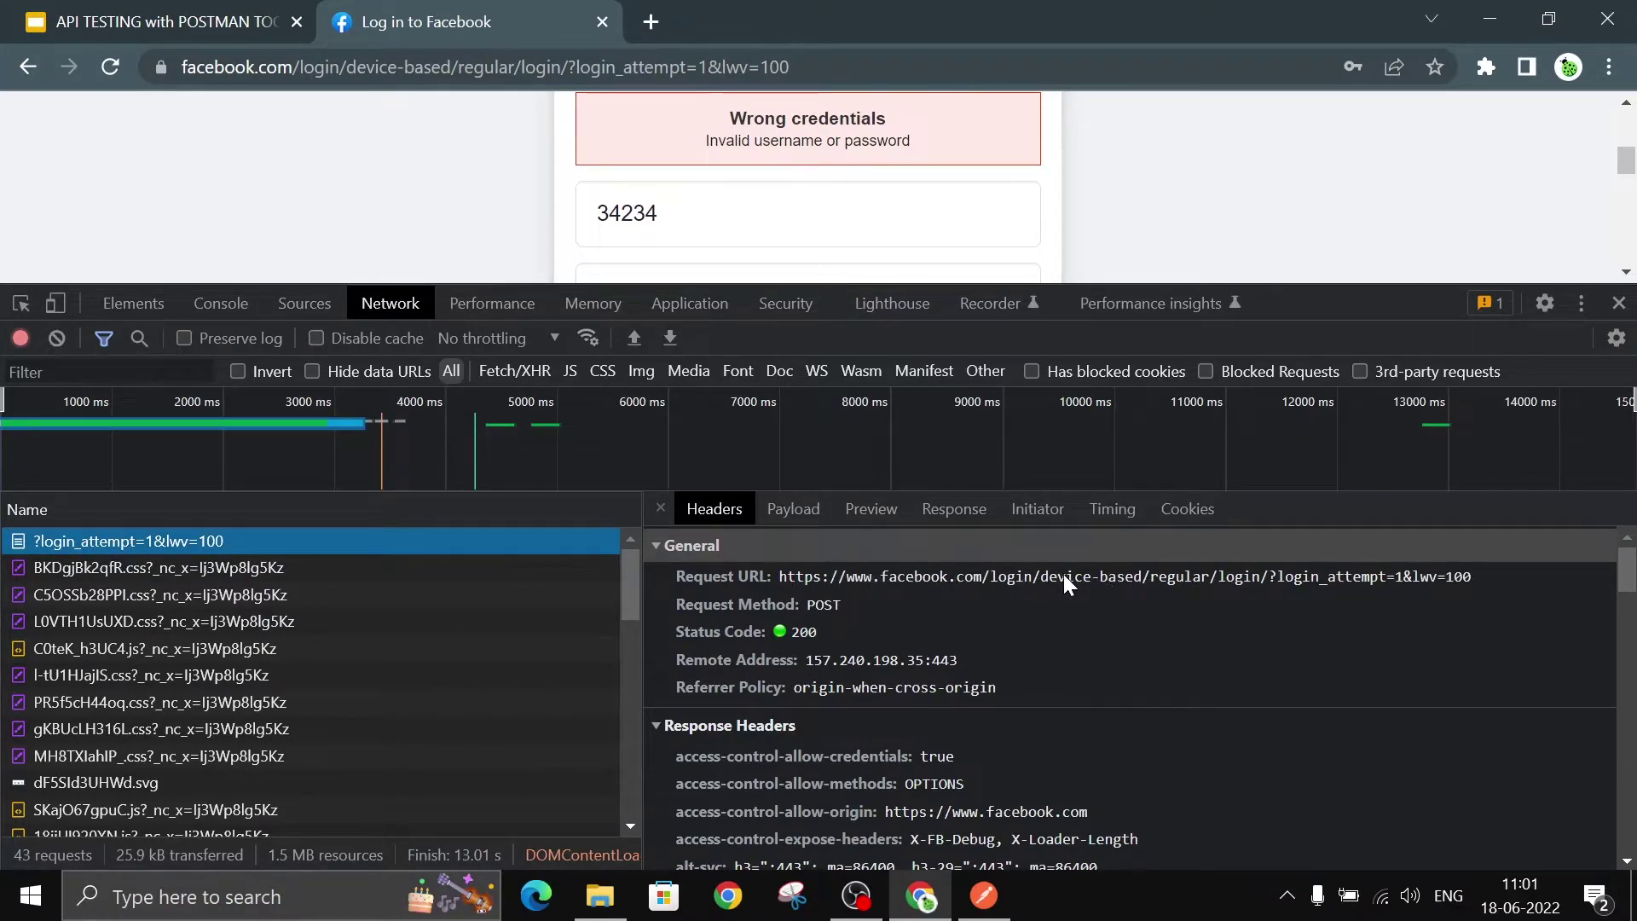
- Compare the Developers Environment back-end URL on the Types of Environment slide with the captured login request's URL, highlighting its login_attempt query part
{"action": "left_click", "coordinate": [186, 26]}
{"action": "left_click_drag", "start_coordinate": [1244, 663], "coordinate": [1399, 665]}
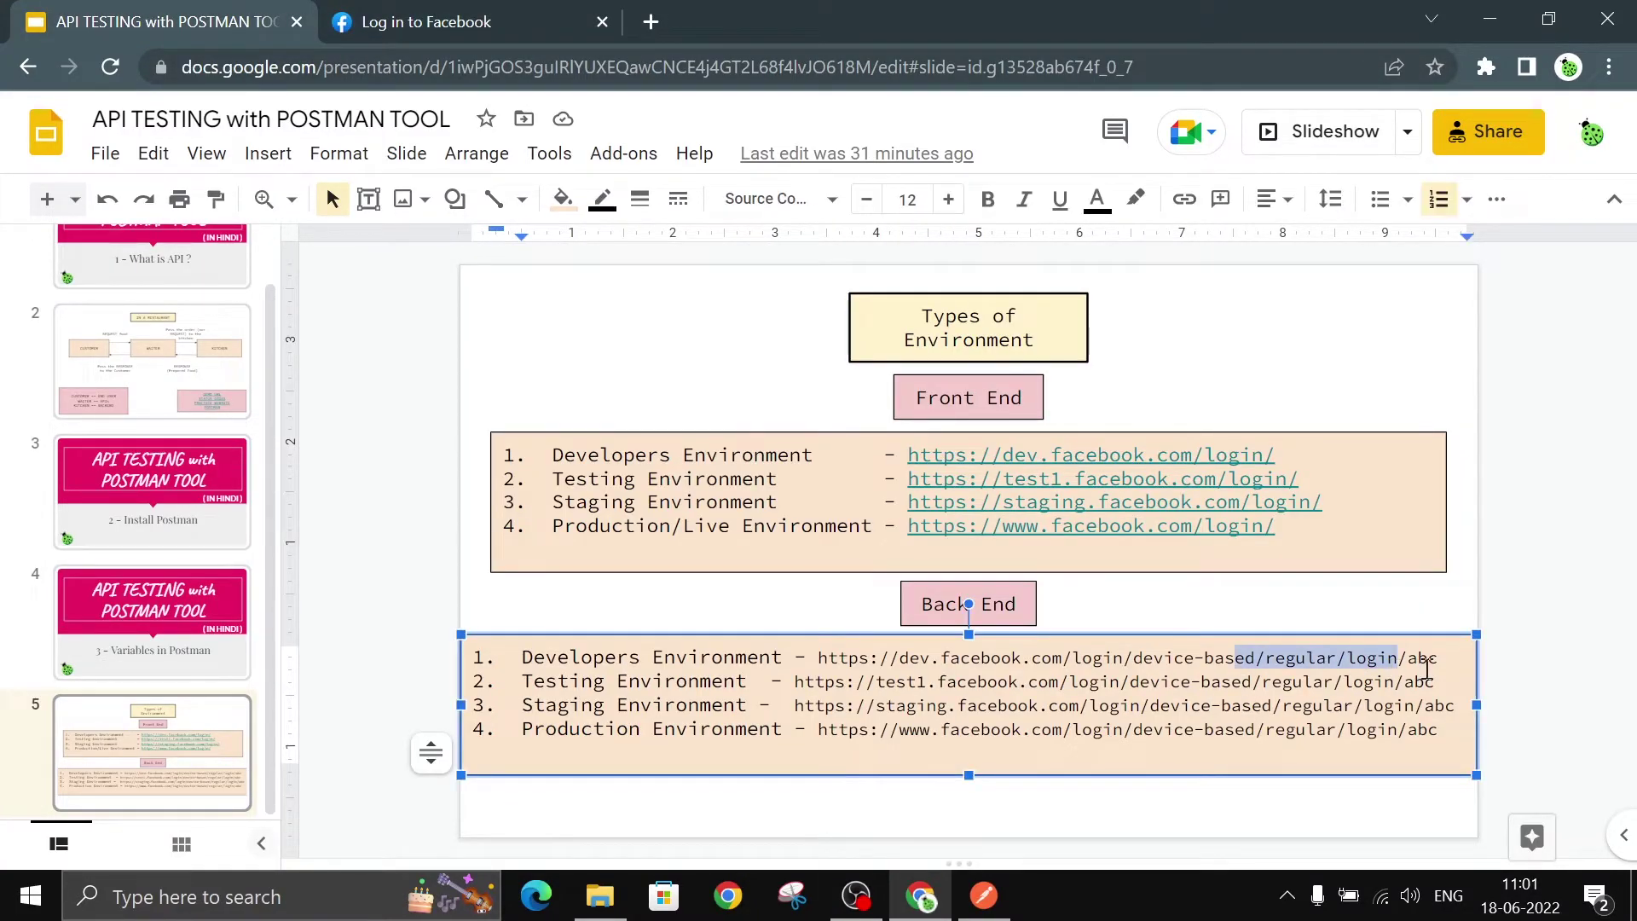
{"action": "left_click", "coordinate": [1428, 674]}
{"action": "left_click", "coordinate": [1441, 657]}
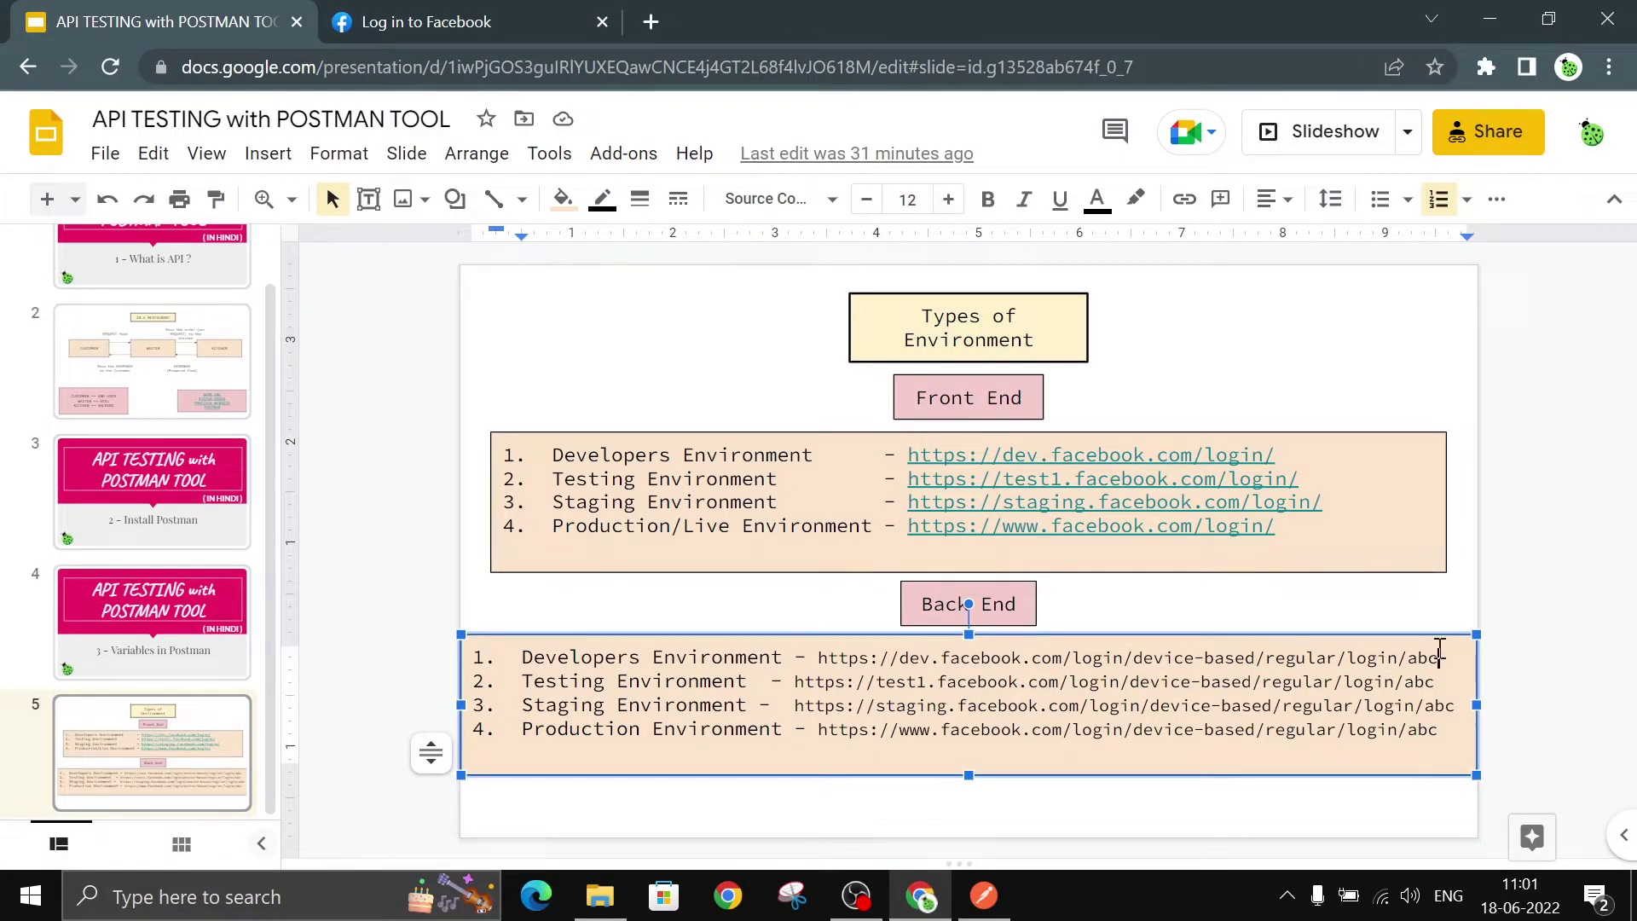
{"action": "left_click", "coordinate": [495, 25]}
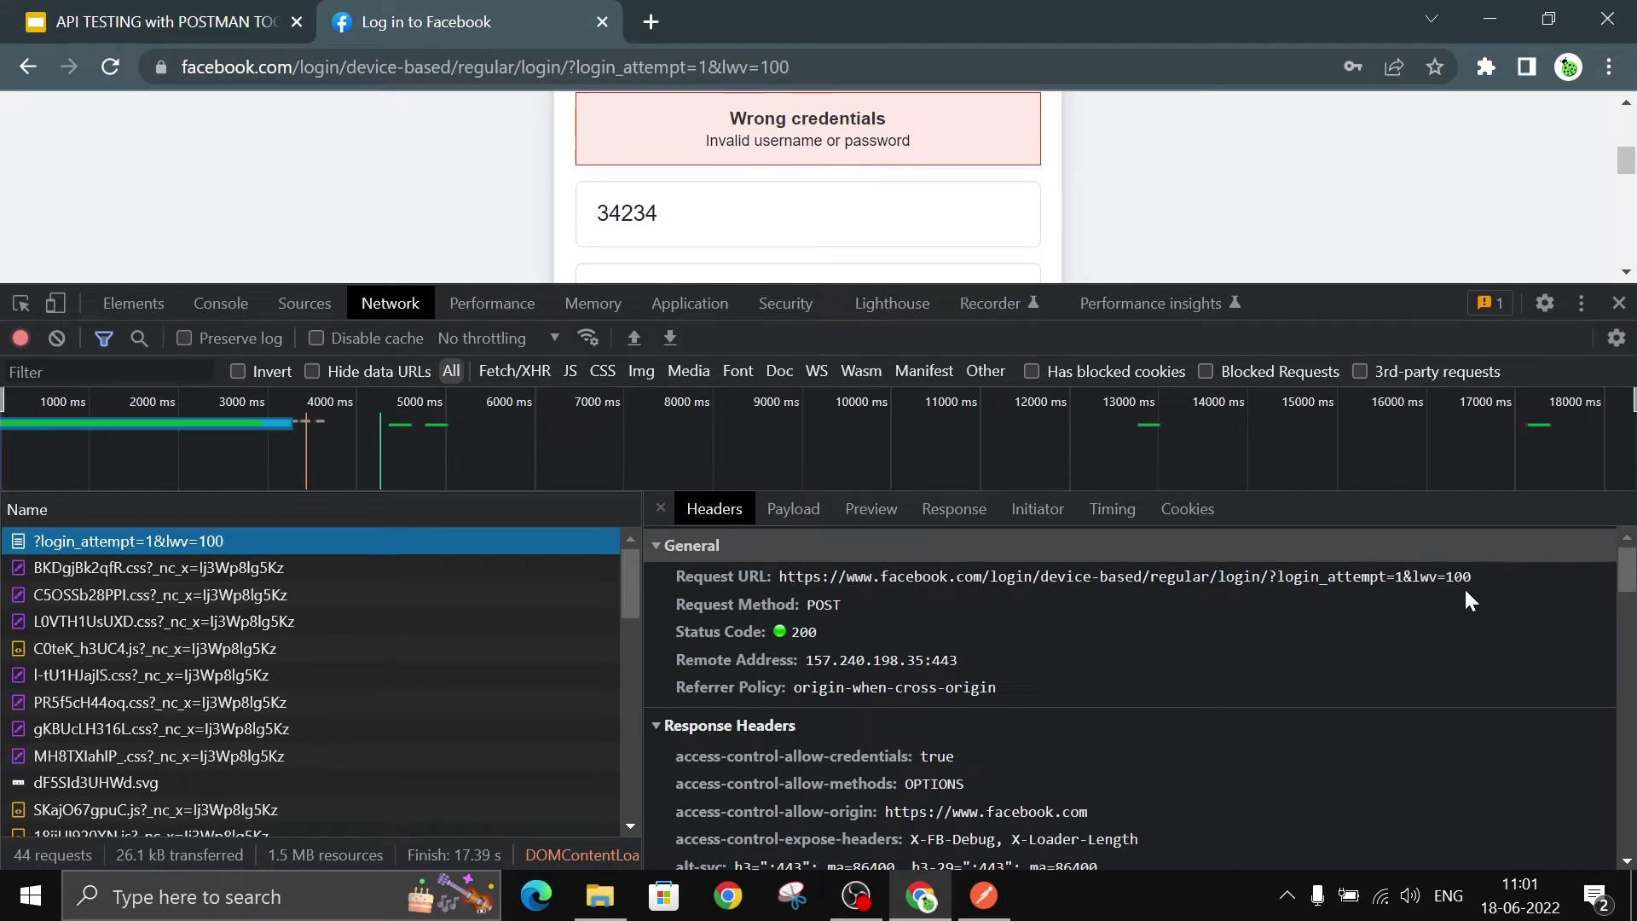
{"action": "left_click_drag", "start_coordinate": [1475, 577], "coordinate": [1328, 578]}
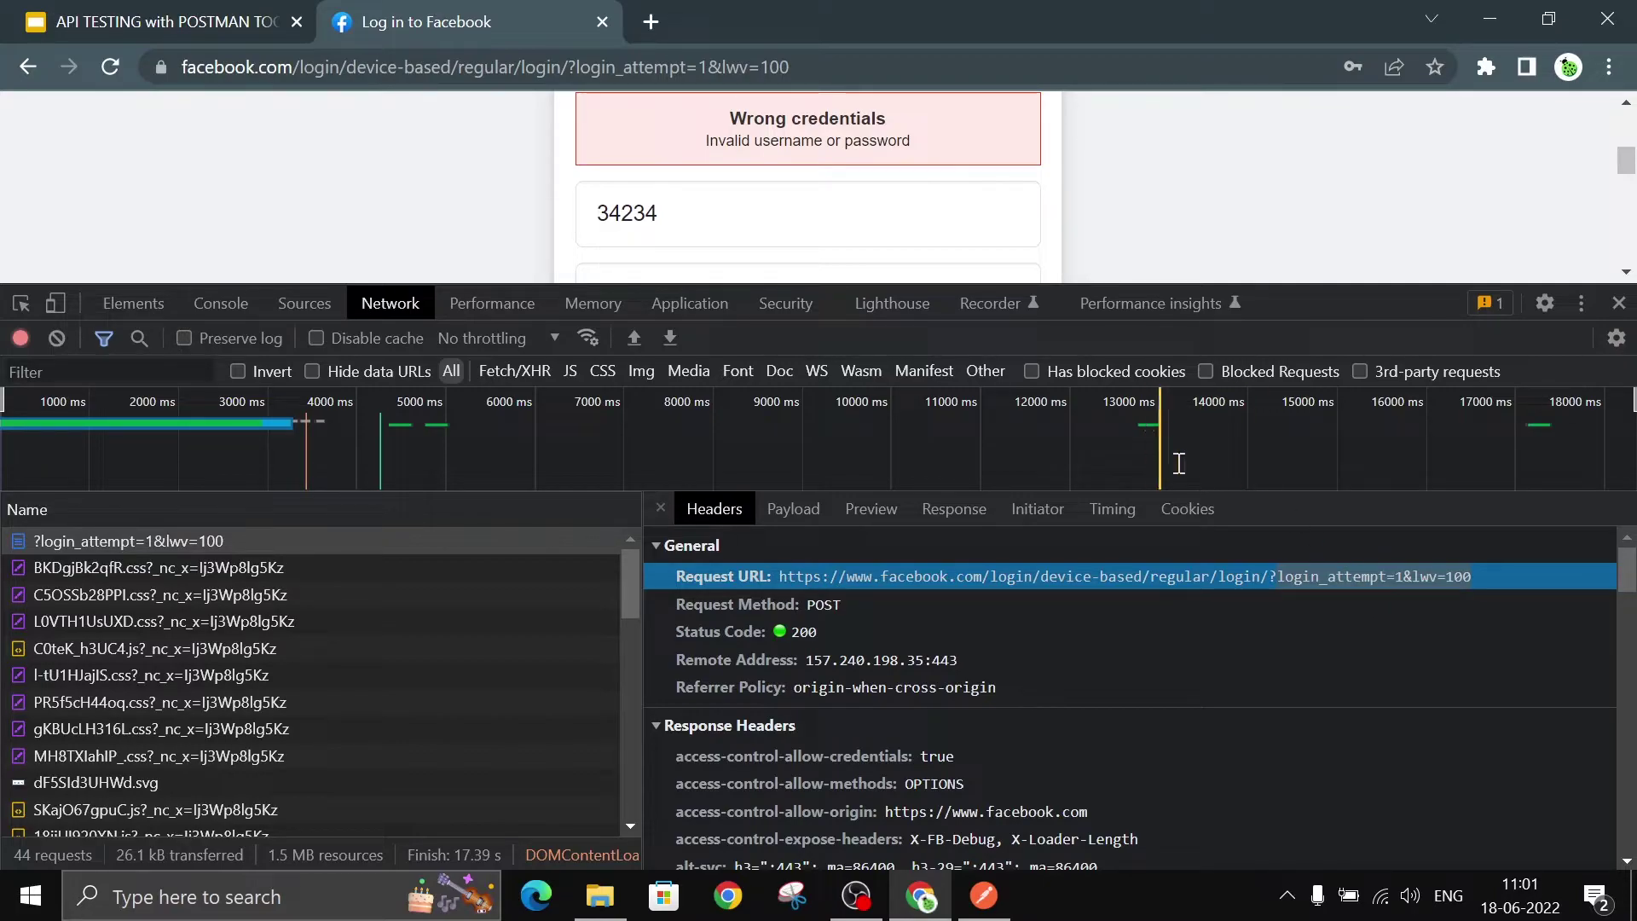
- Return to the Types of Environment slide and compare the base URLs and paths of the Developers and Testing back-end environments
{"action": "left_click", "coordinate": [64, 18]}
{"action": "key", "text": "Escape"}
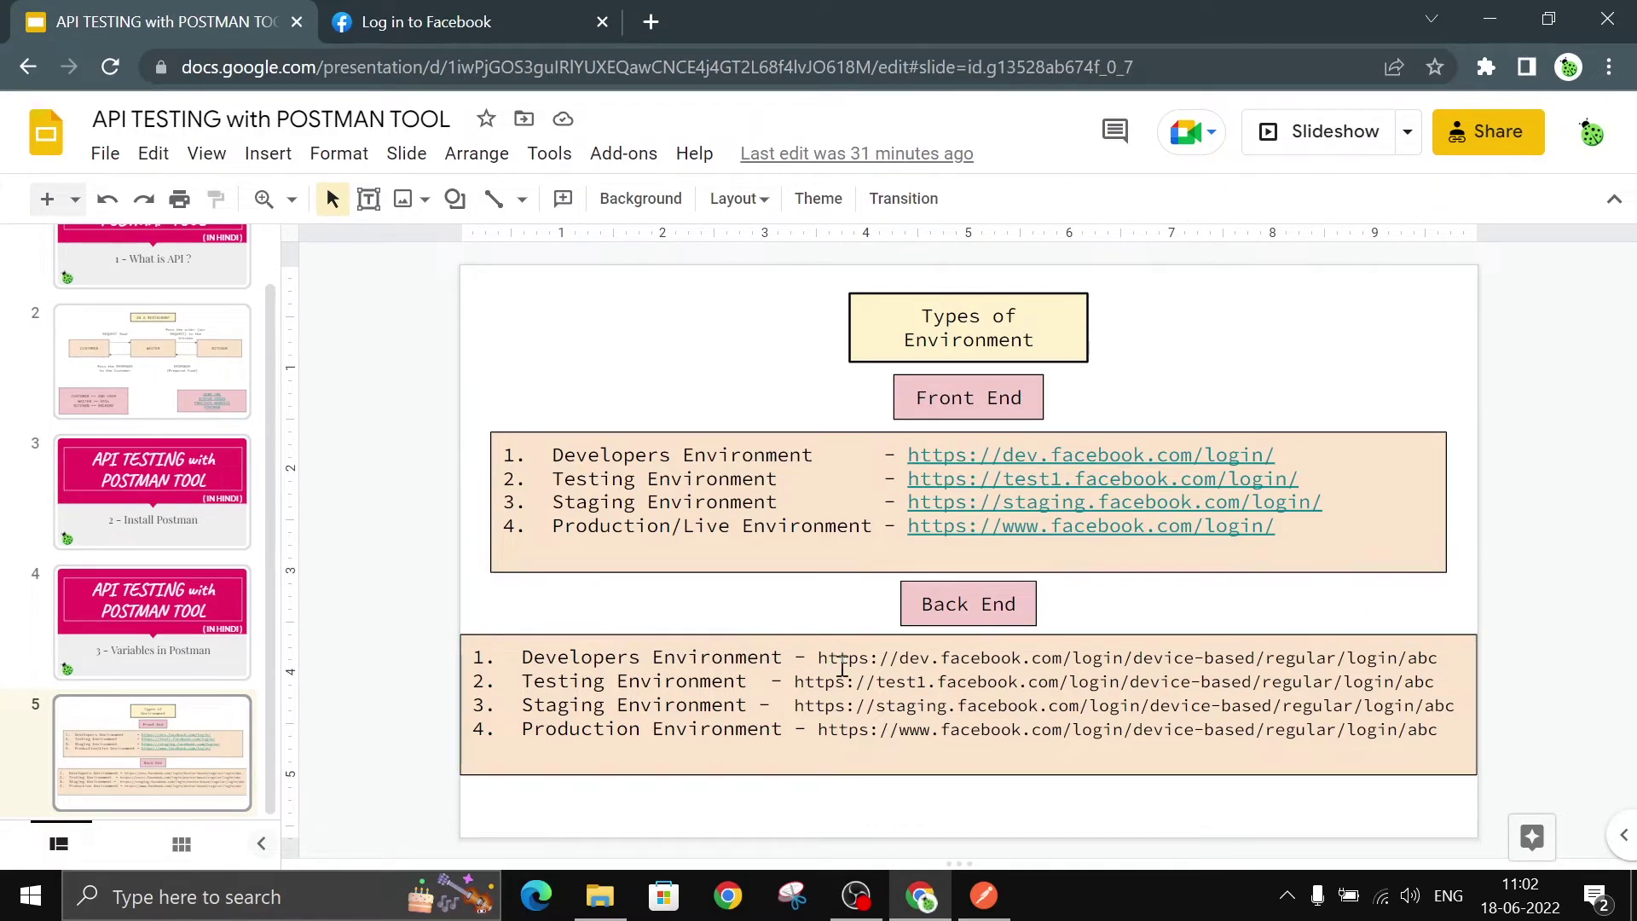
{"action": "left_click_drag", "start_coordinate": [1174, 656], "coordinate": [793, 686]}
{"action": "left_click", "coordinate": [571, 680]}
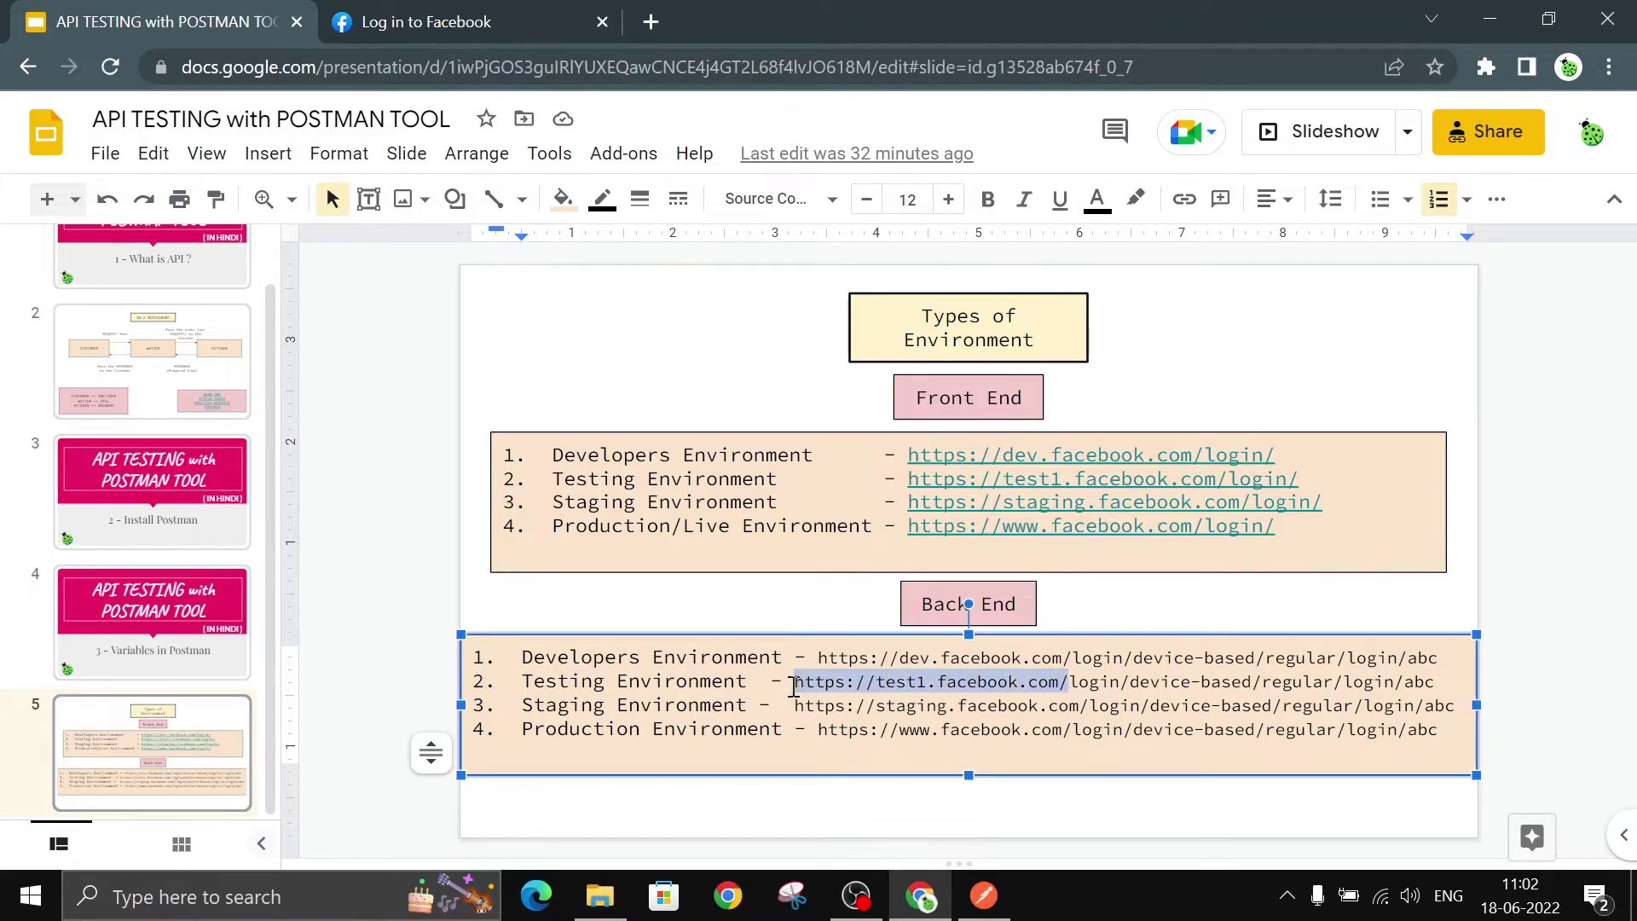
{"action": "left_click_drag", "start_coordinate": [1309, 658], "coordinate": [1109, 658]}
{"action": "left_click_drag", "start_coordinate": [1231, 682], "coordinate": [1069, 681]}
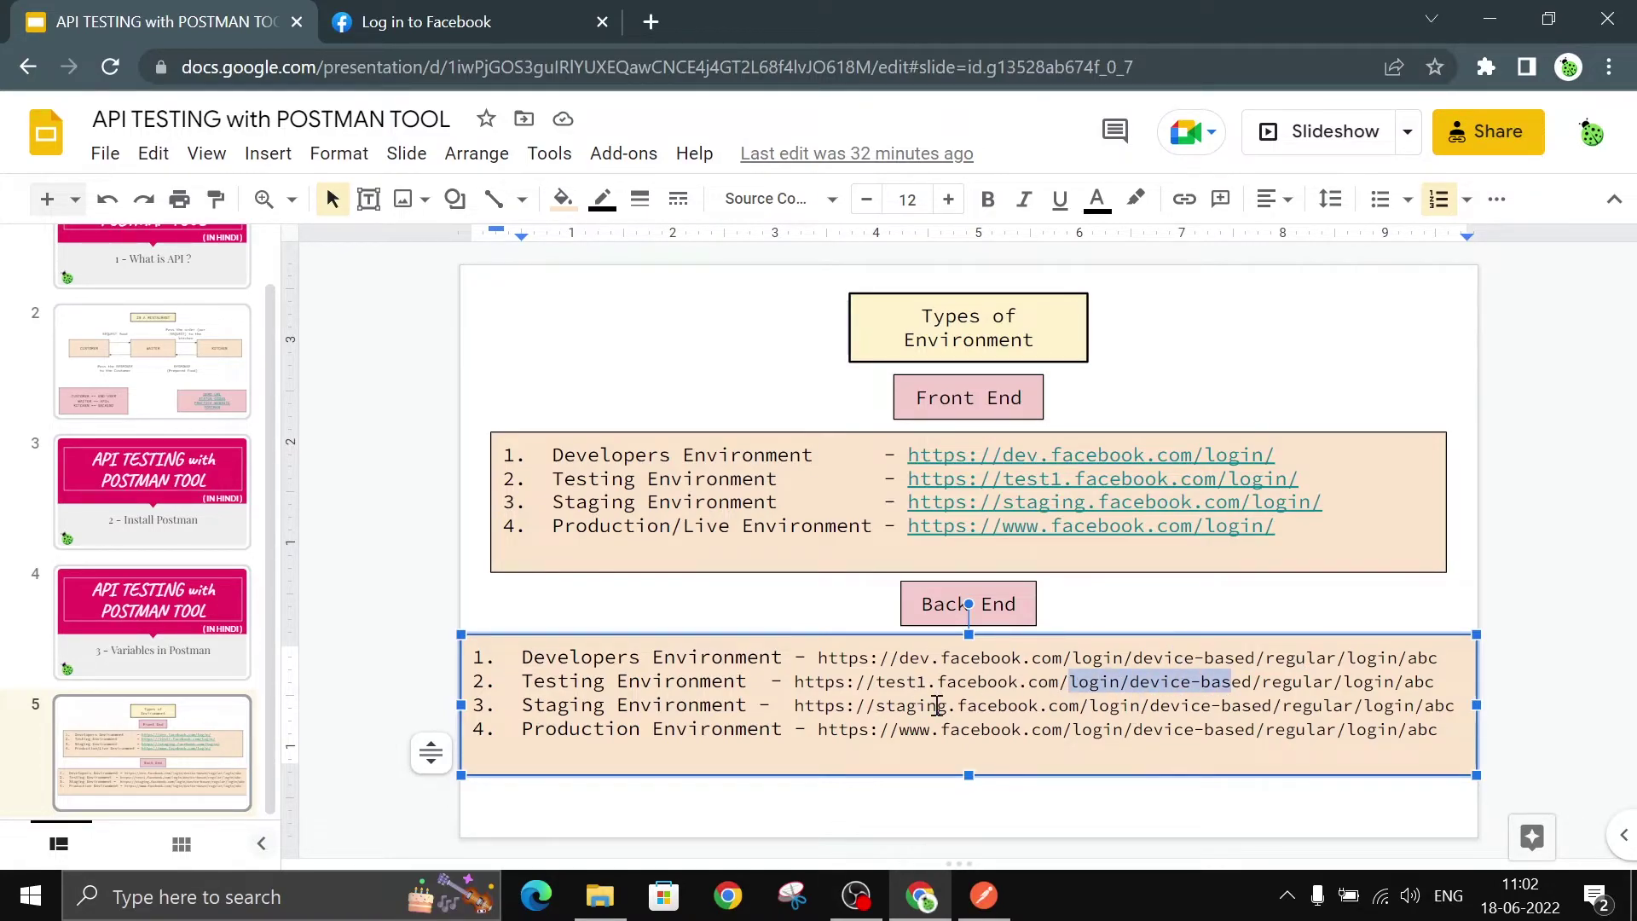
{"action": "left_click", "coordinate": [1100, 621]}
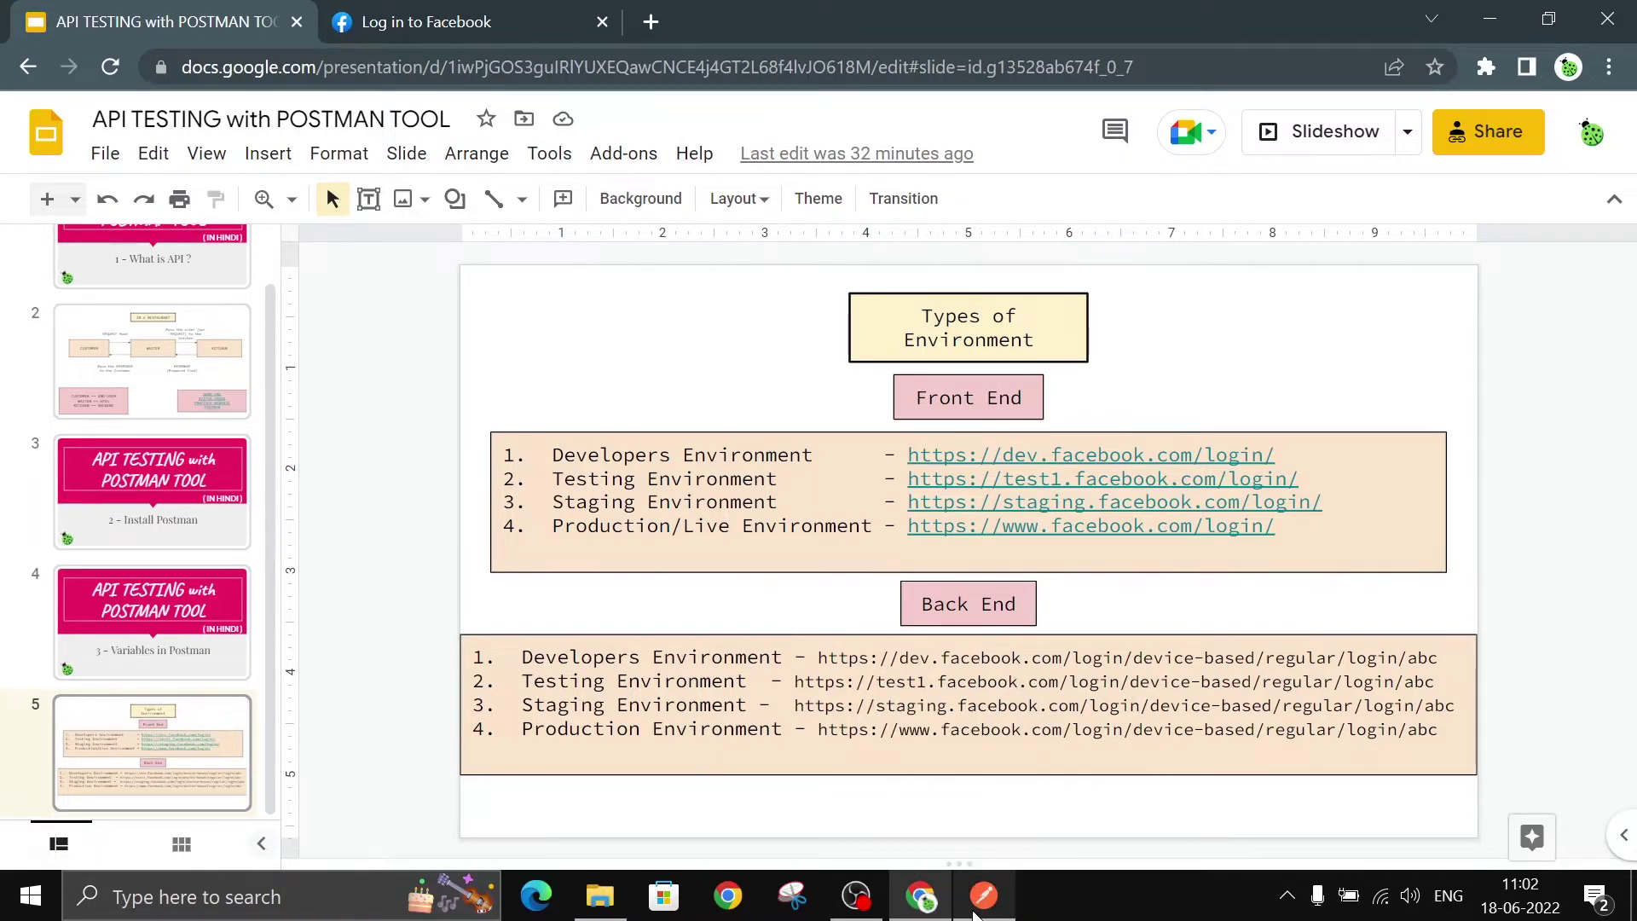
- Switch to Postman and create a new environment named PROD
{"action": "left_click", "coordinate": [983, 895]}
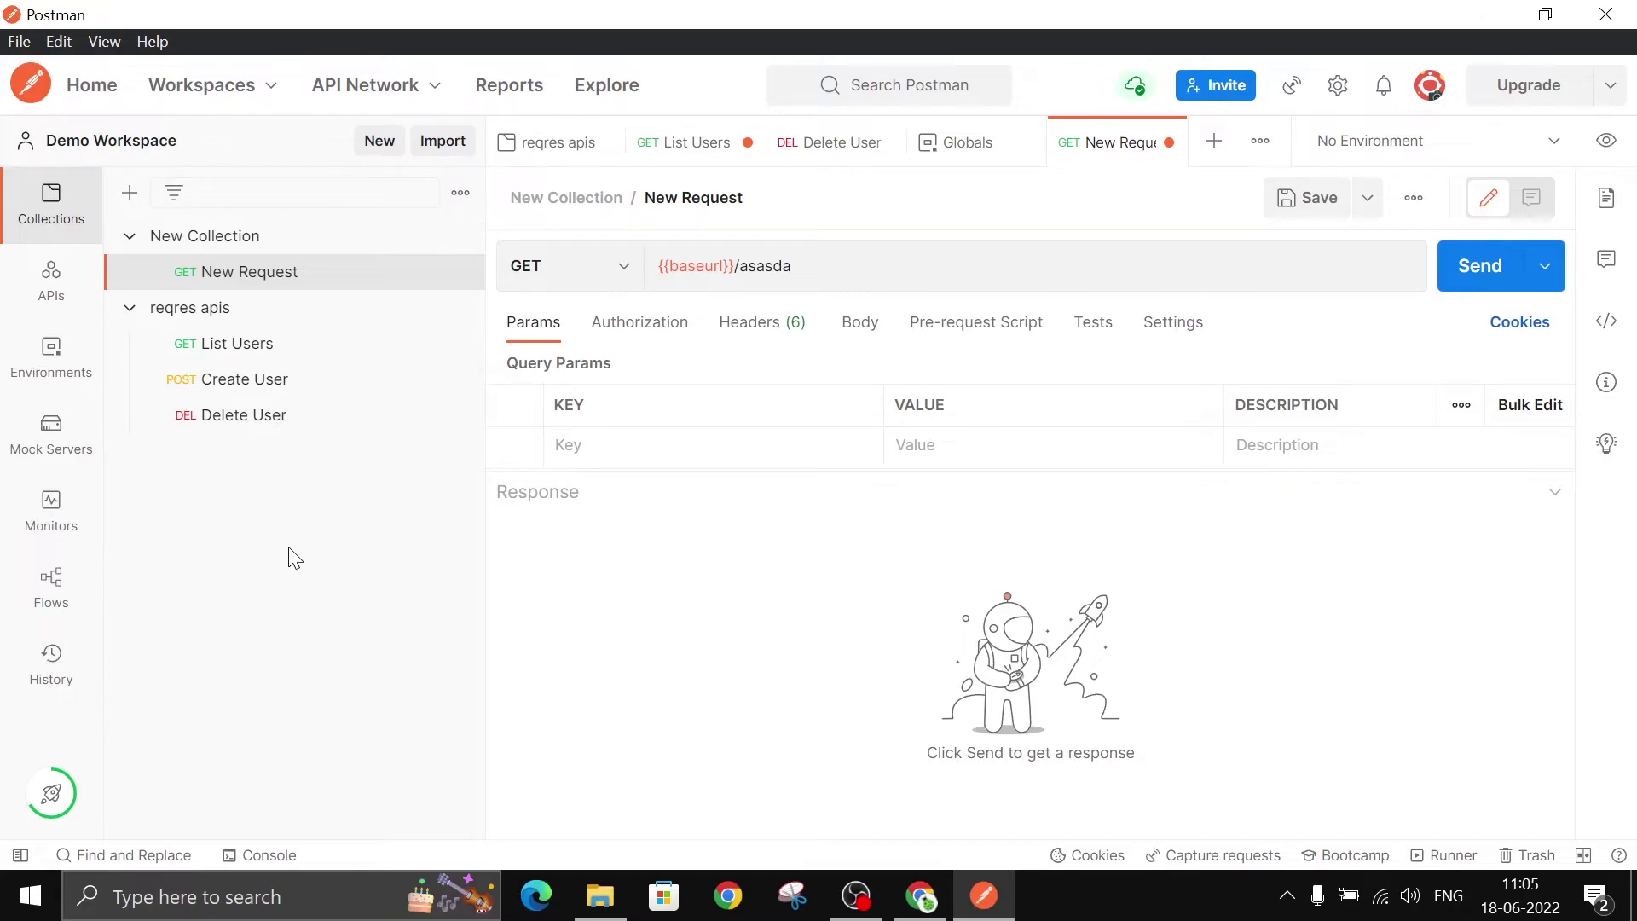
{"action": "left_click", "coordinate": [47, 368]}
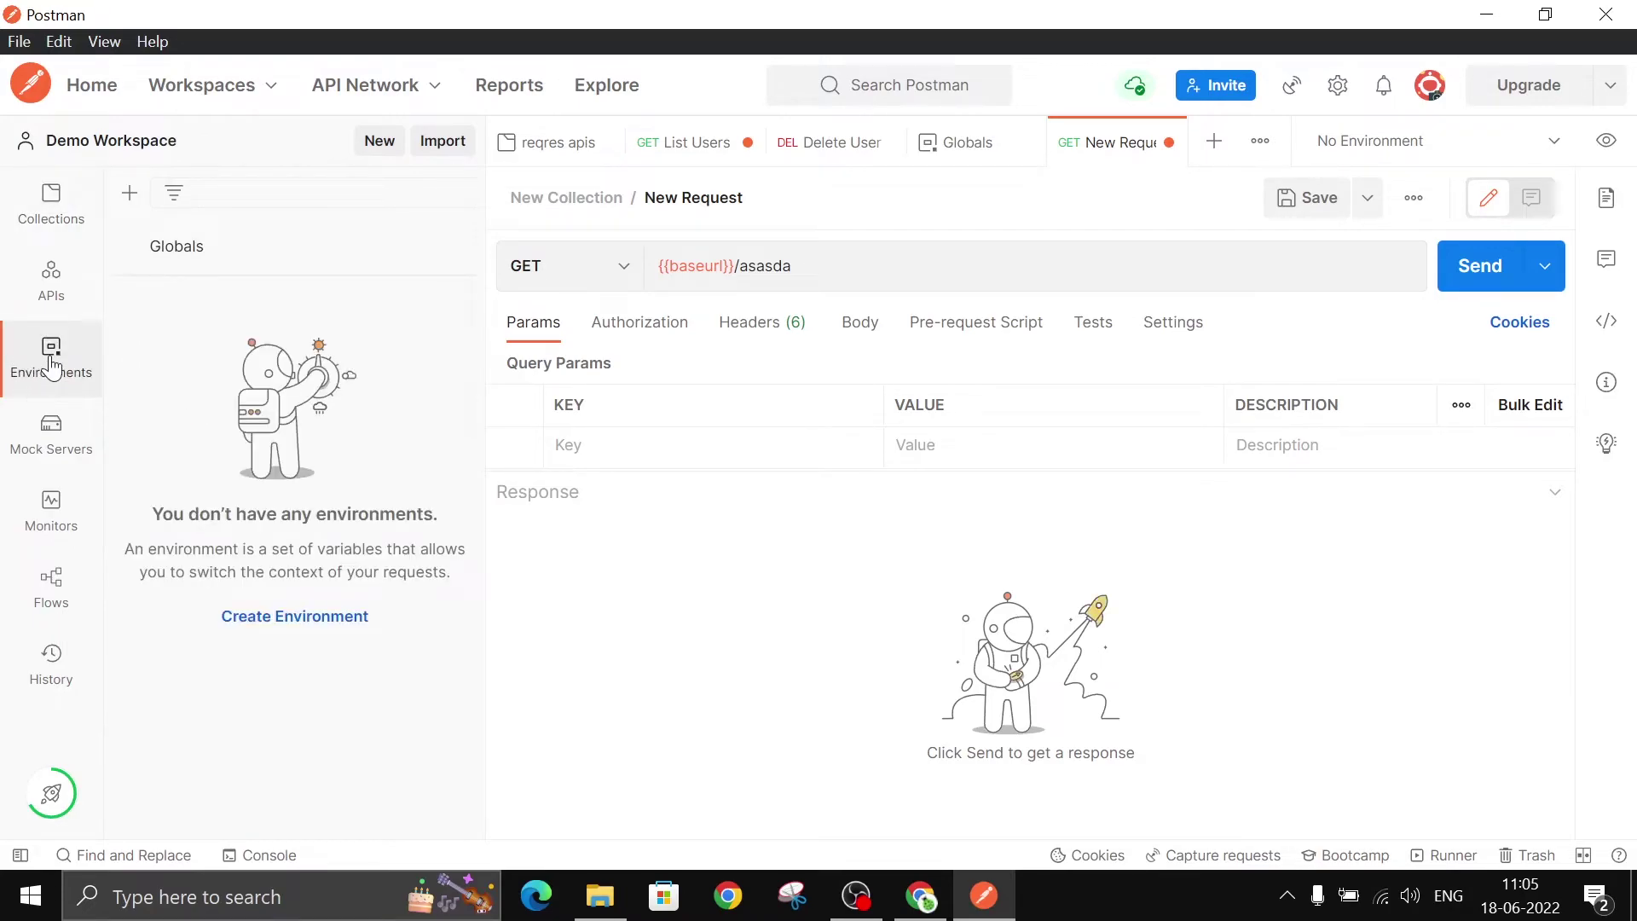
{"action": "left_click", "coordinate": [131, 198]}
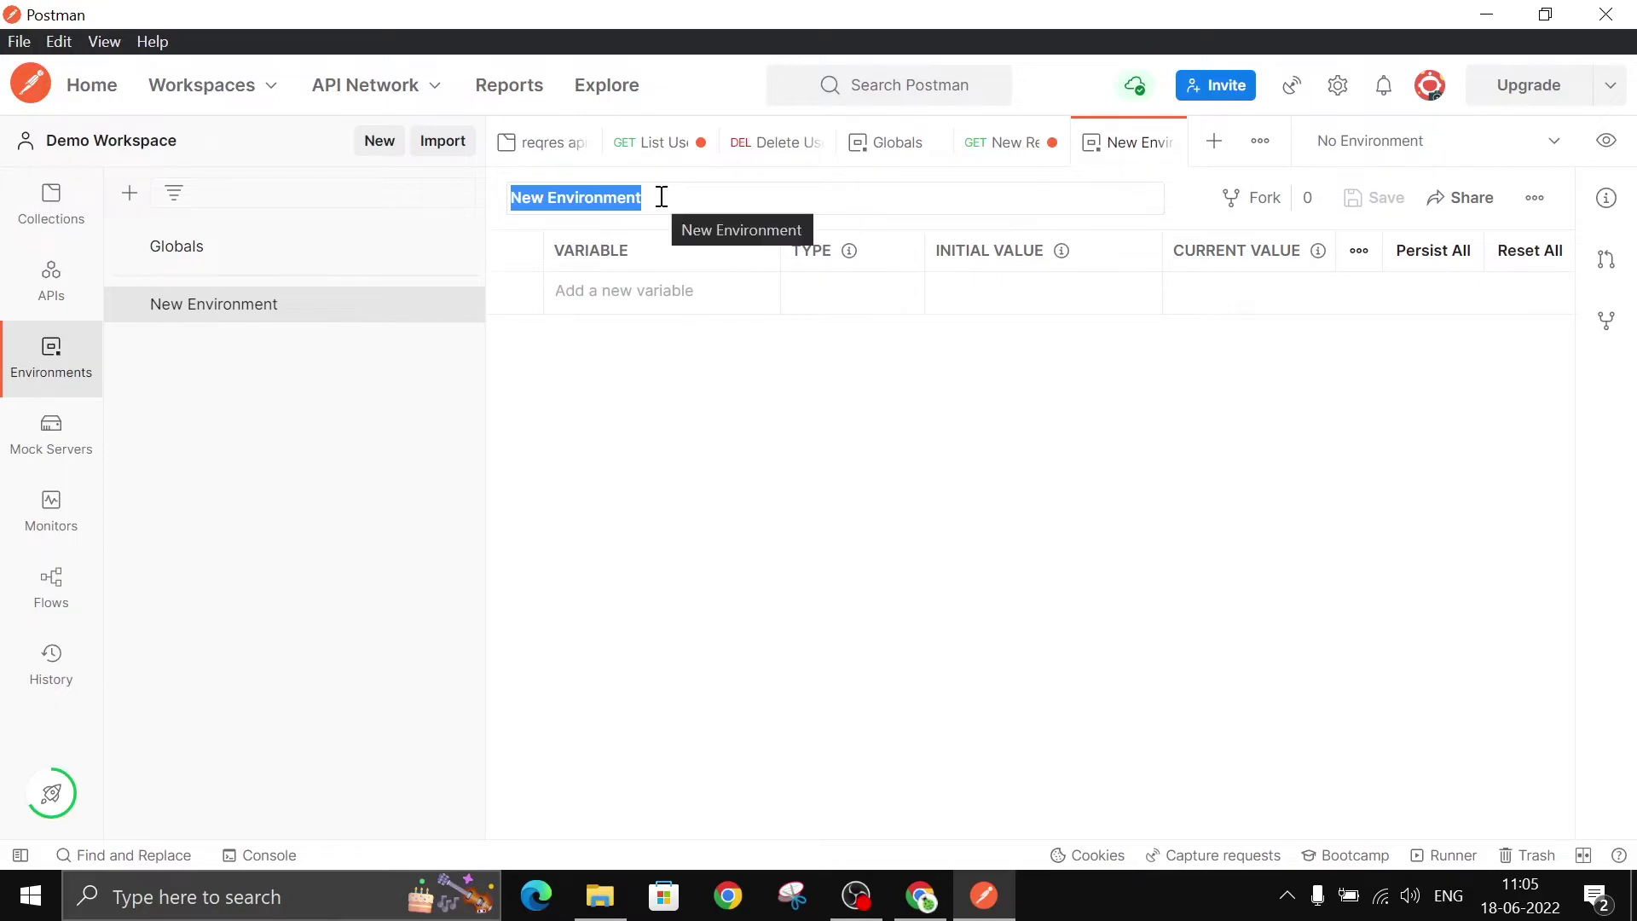
{"action": "type", "text": "PROD"}
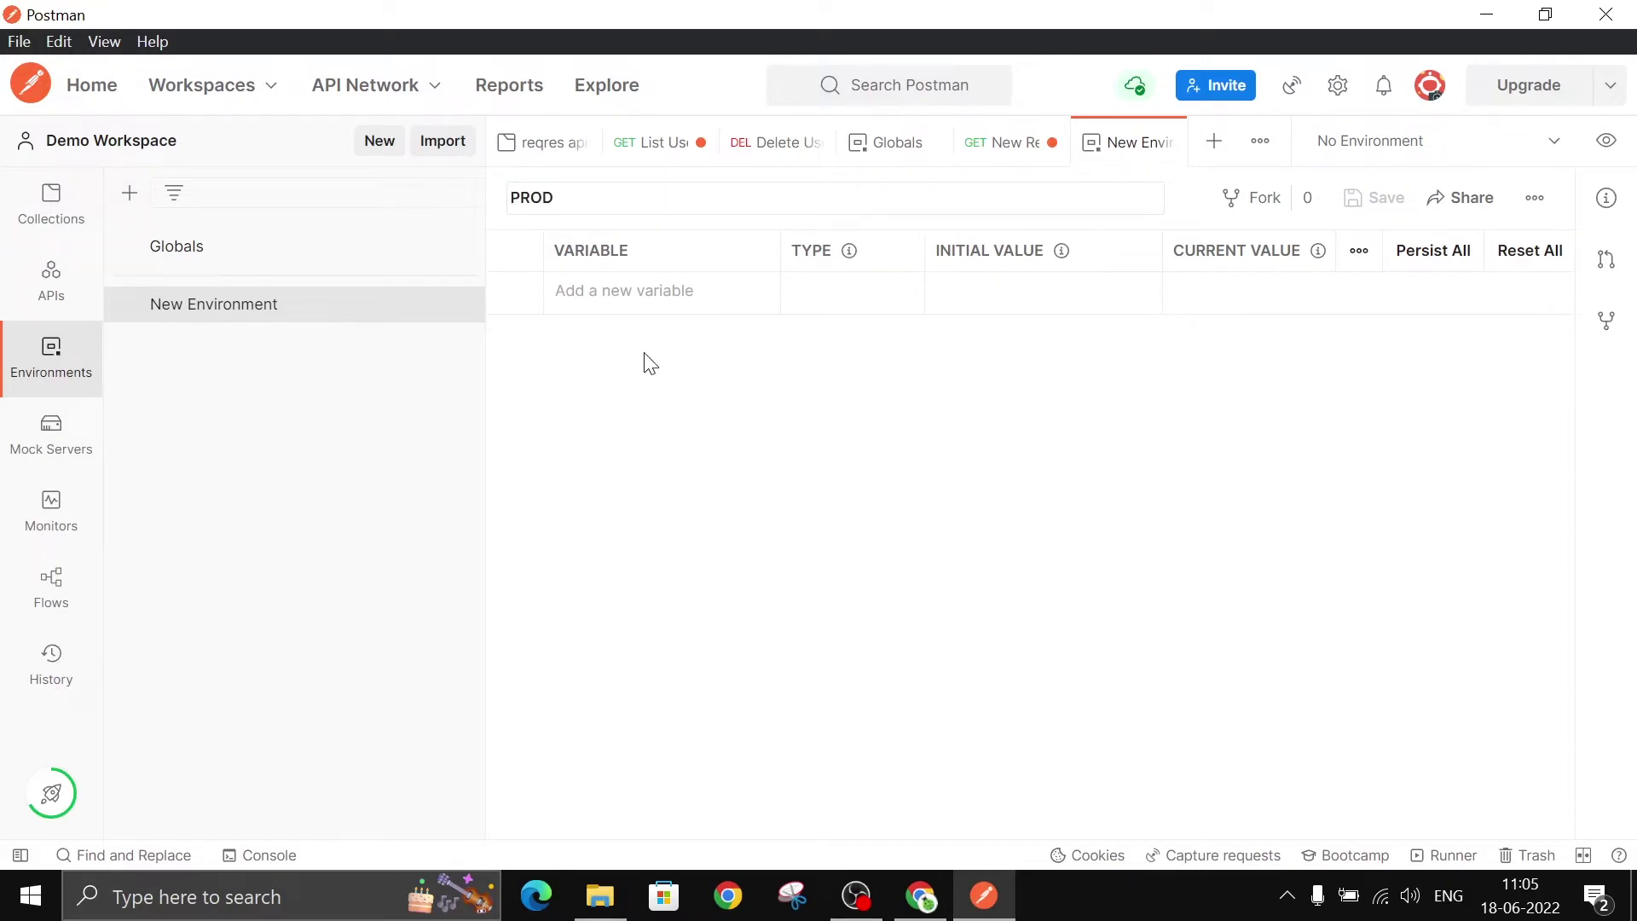
{"action": "left_click", "coordinate": [651, 285]}
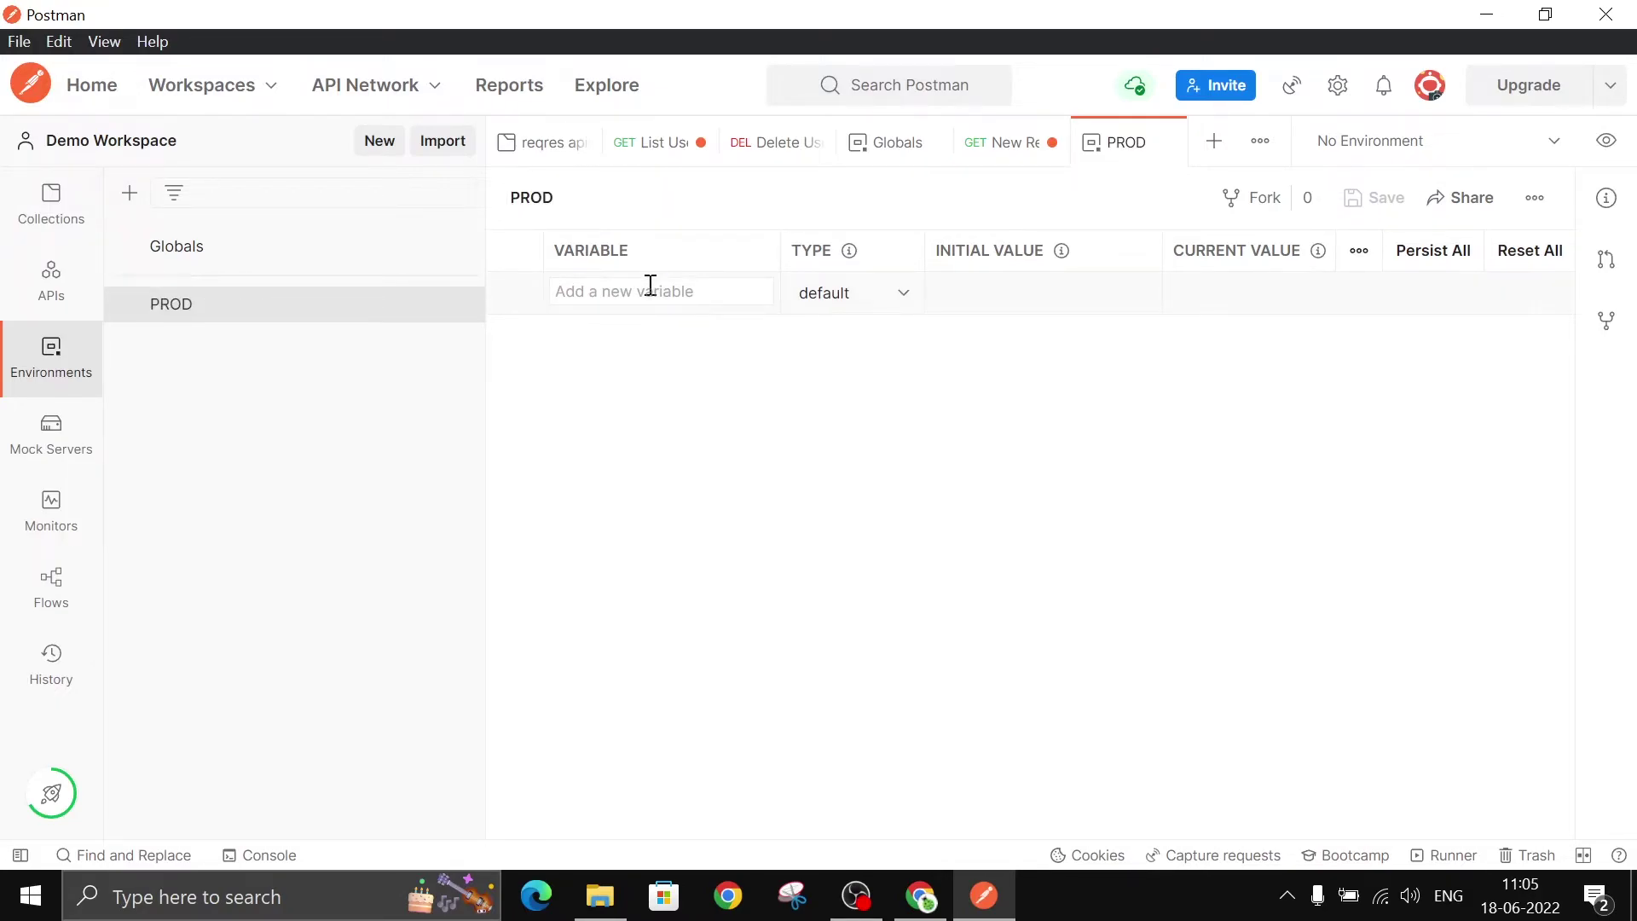
{"action": "type", "text": "url"}
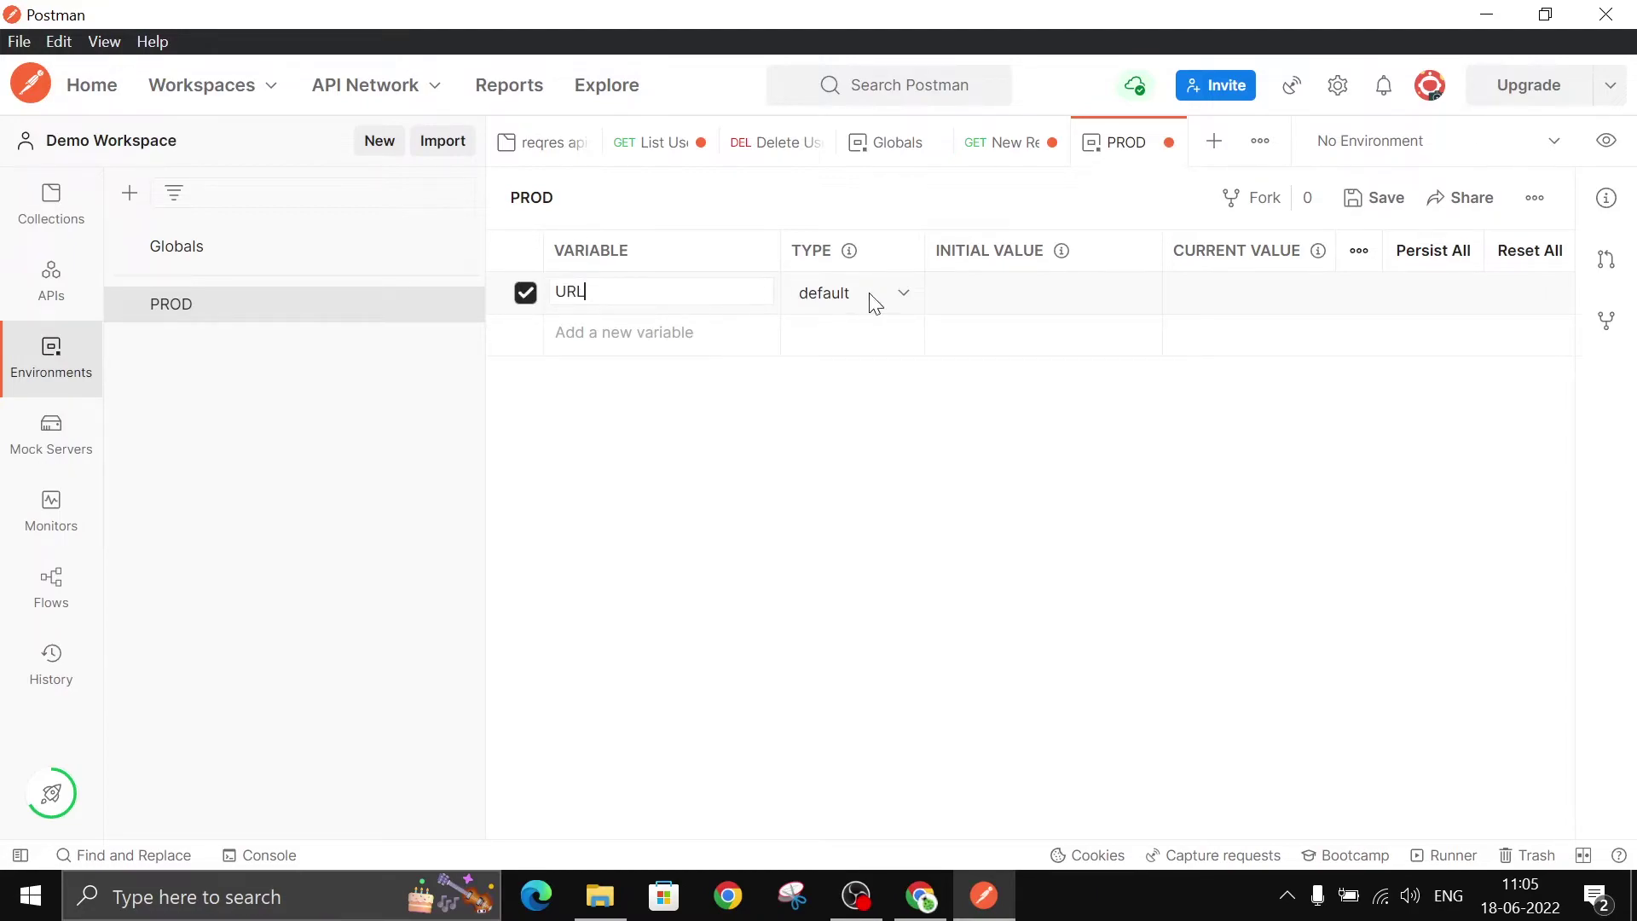
{"action": "left_click", "coordinate": [950, 288]}
{"action": "type", "text": "w"}
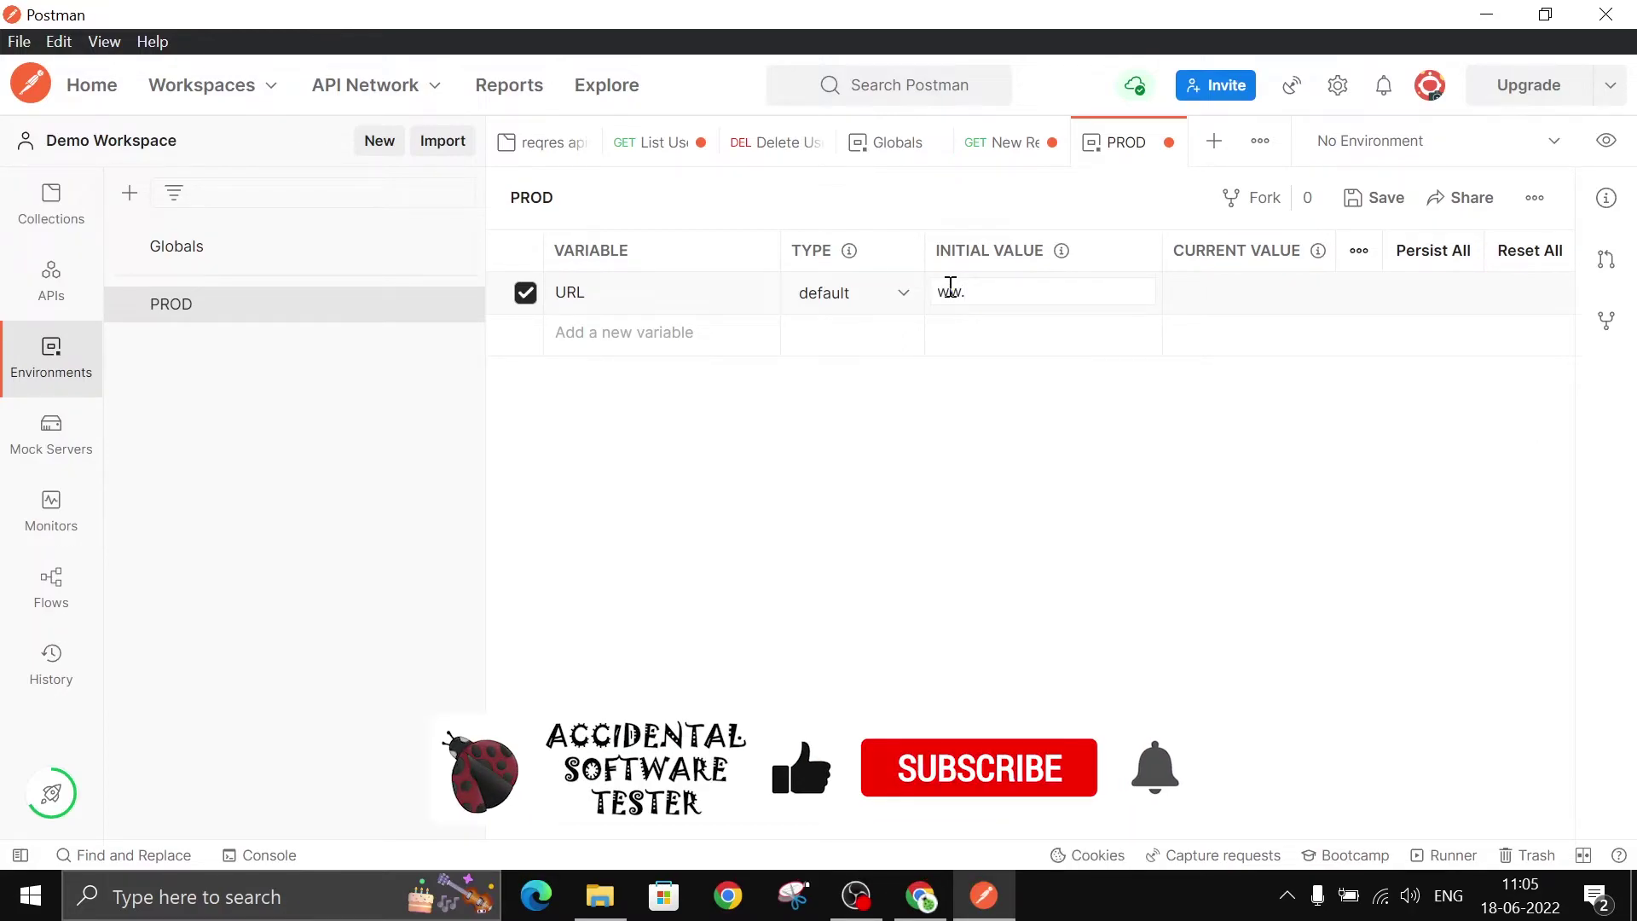
{"action": "type", "text": "ww."}
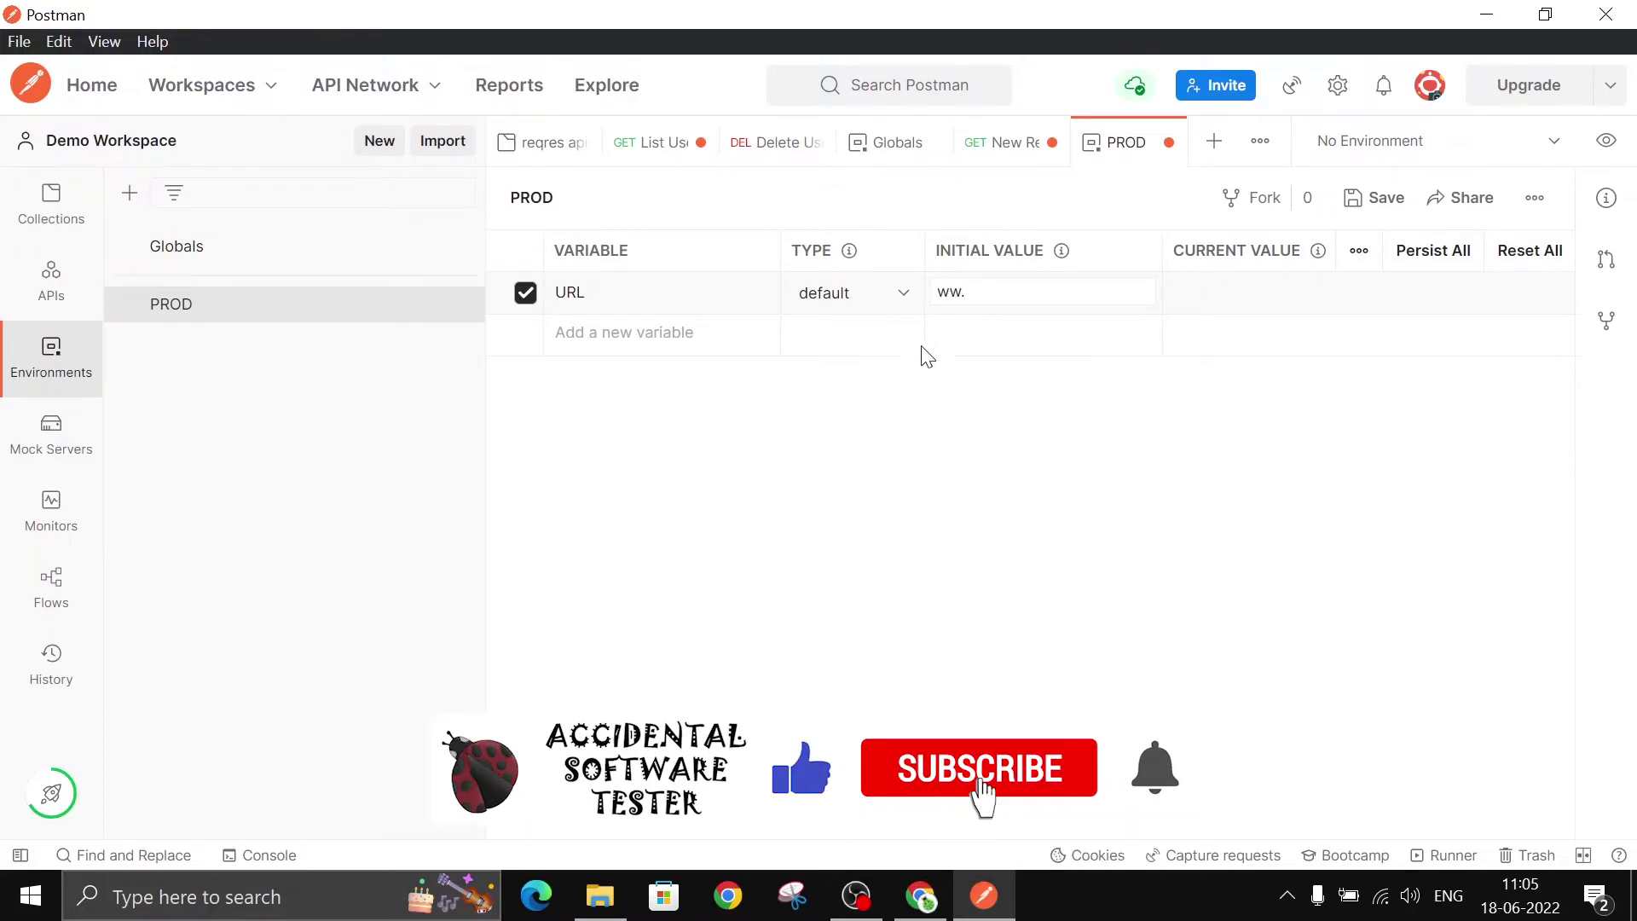
{"action": "type", "text": "fa"}
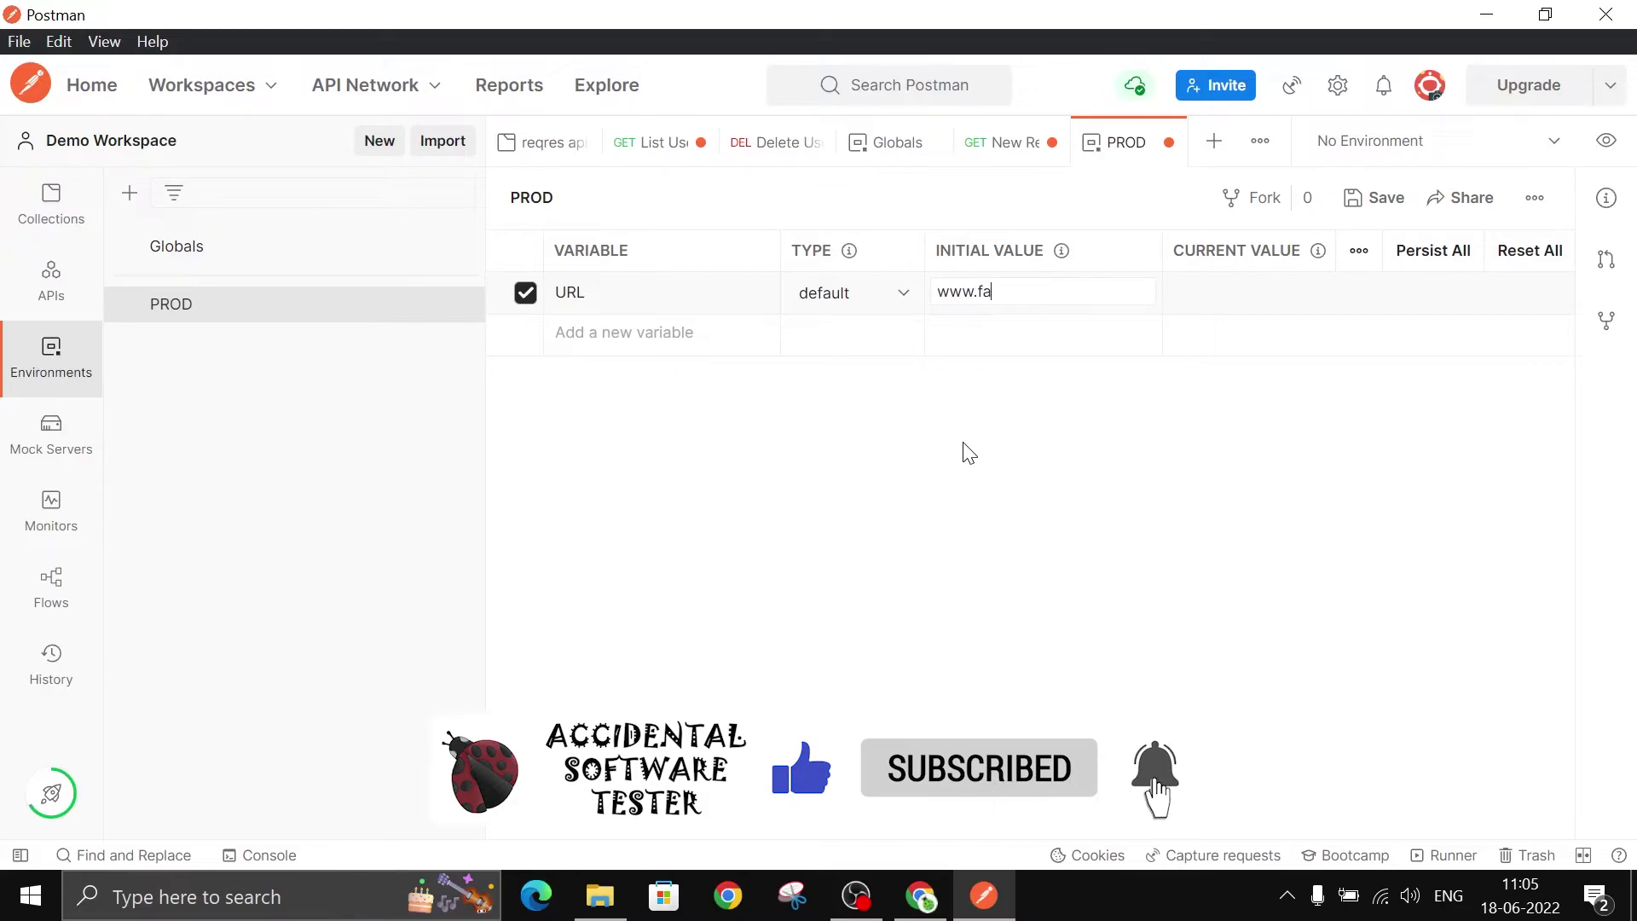
{"action": "type", "text": "cebook.com/api"}
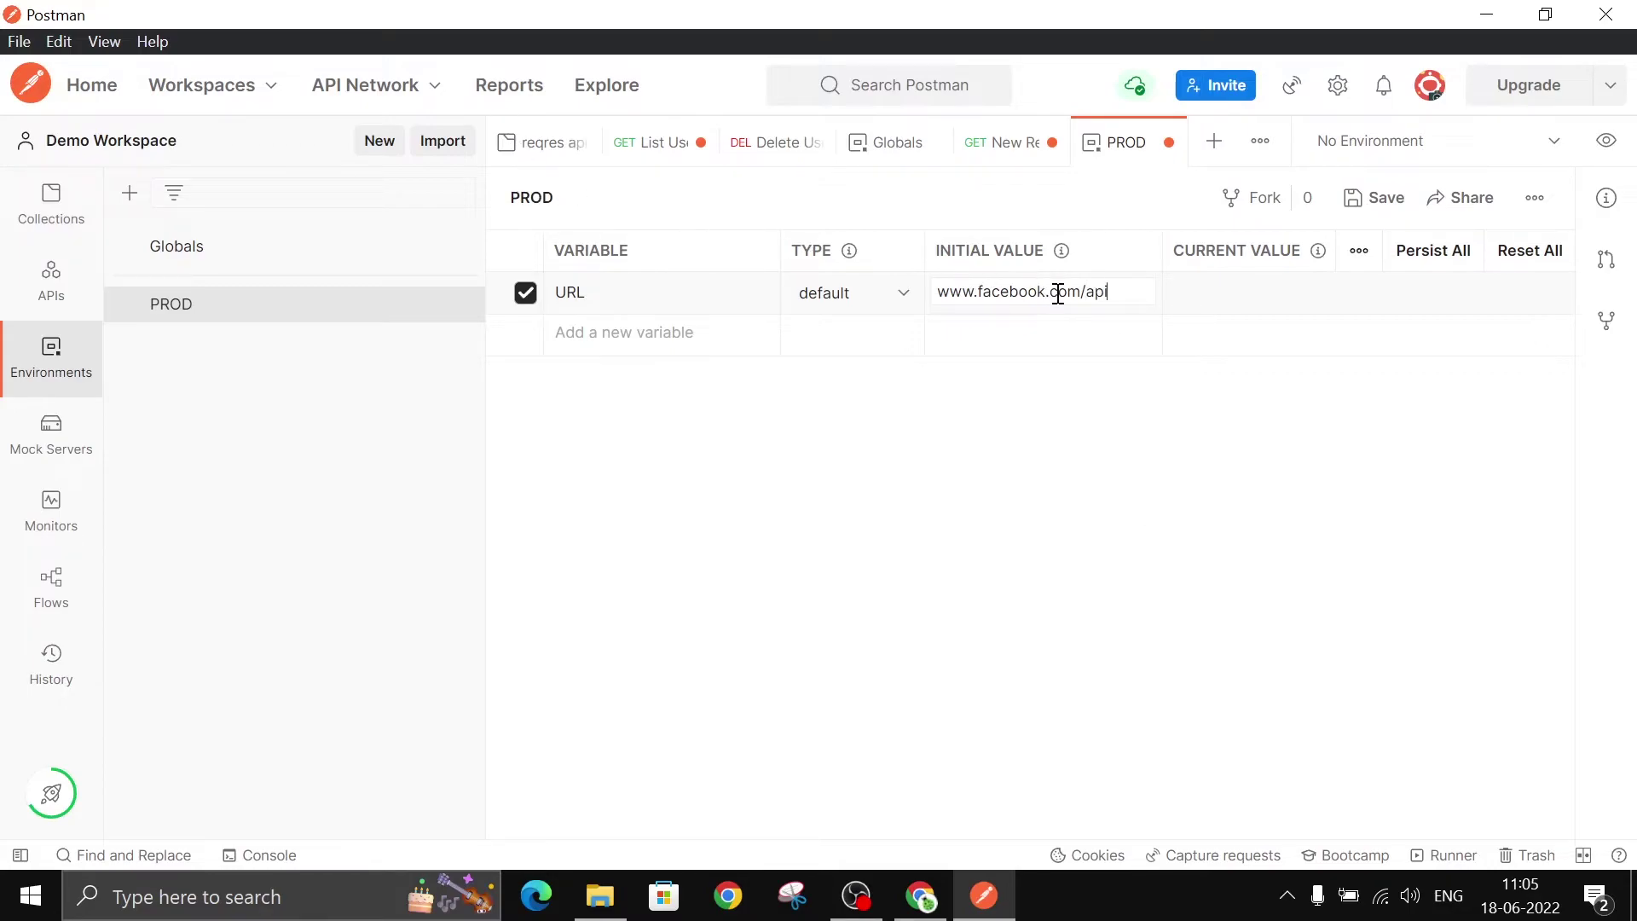
{"action": "left_click", "coordinate": [1192, 289]}
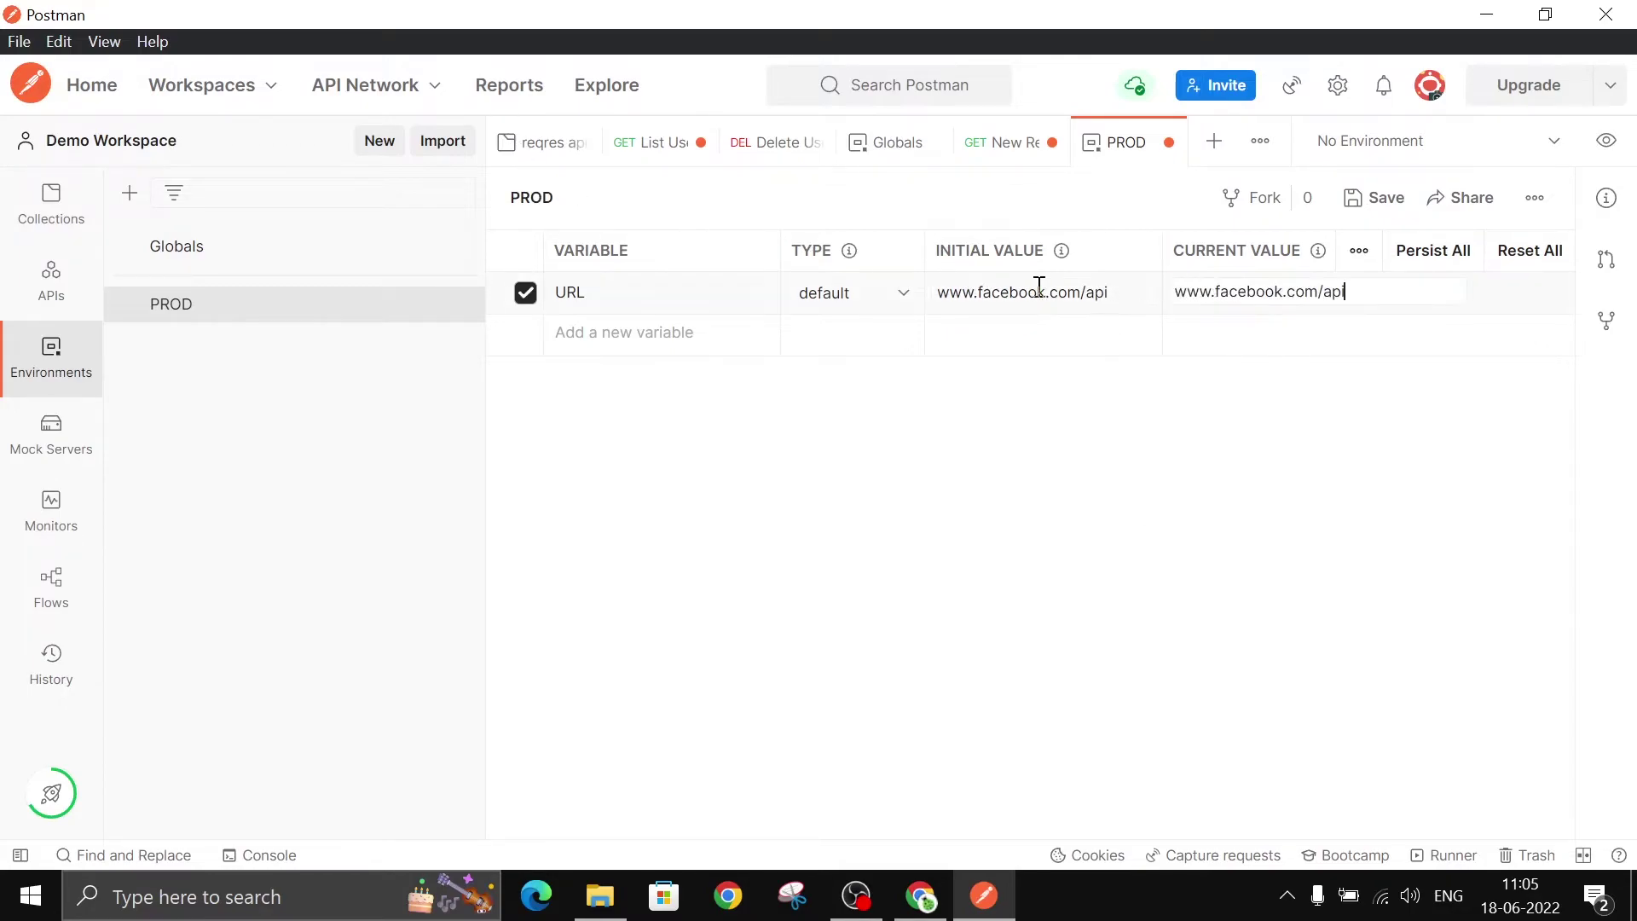
{"action": "left_click", "coordinate": [1130, 433]}
{"action": "left_click", "coordinate": [1387, 201]}
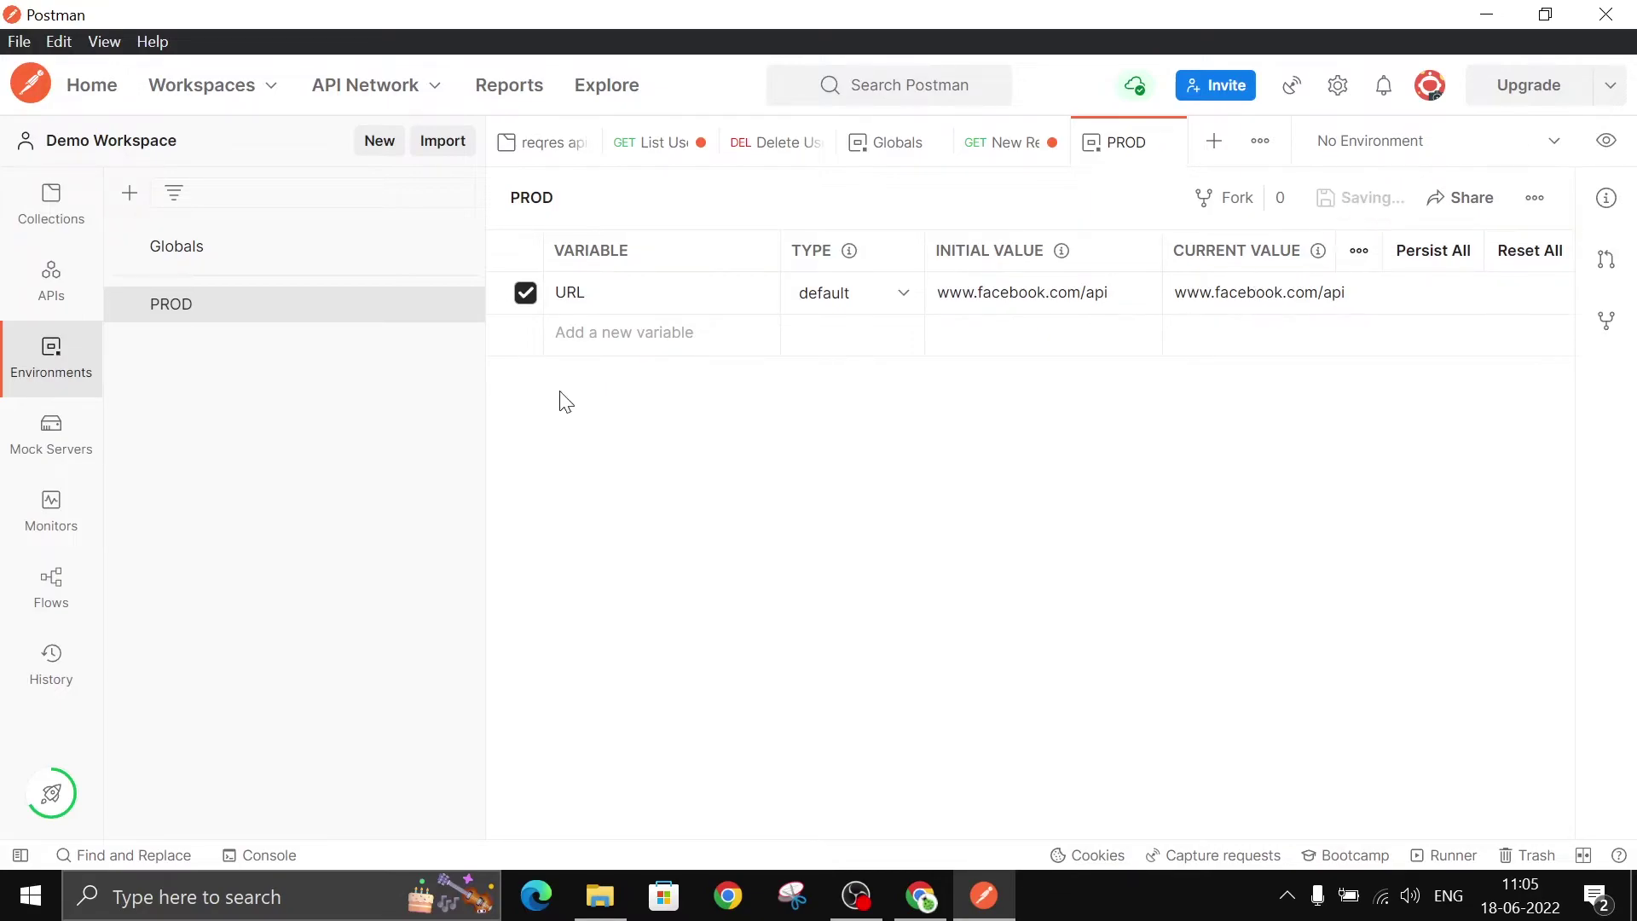
- Create a second environment named TESTING
{"action": "left_click", "coordinate": [129, 193]}
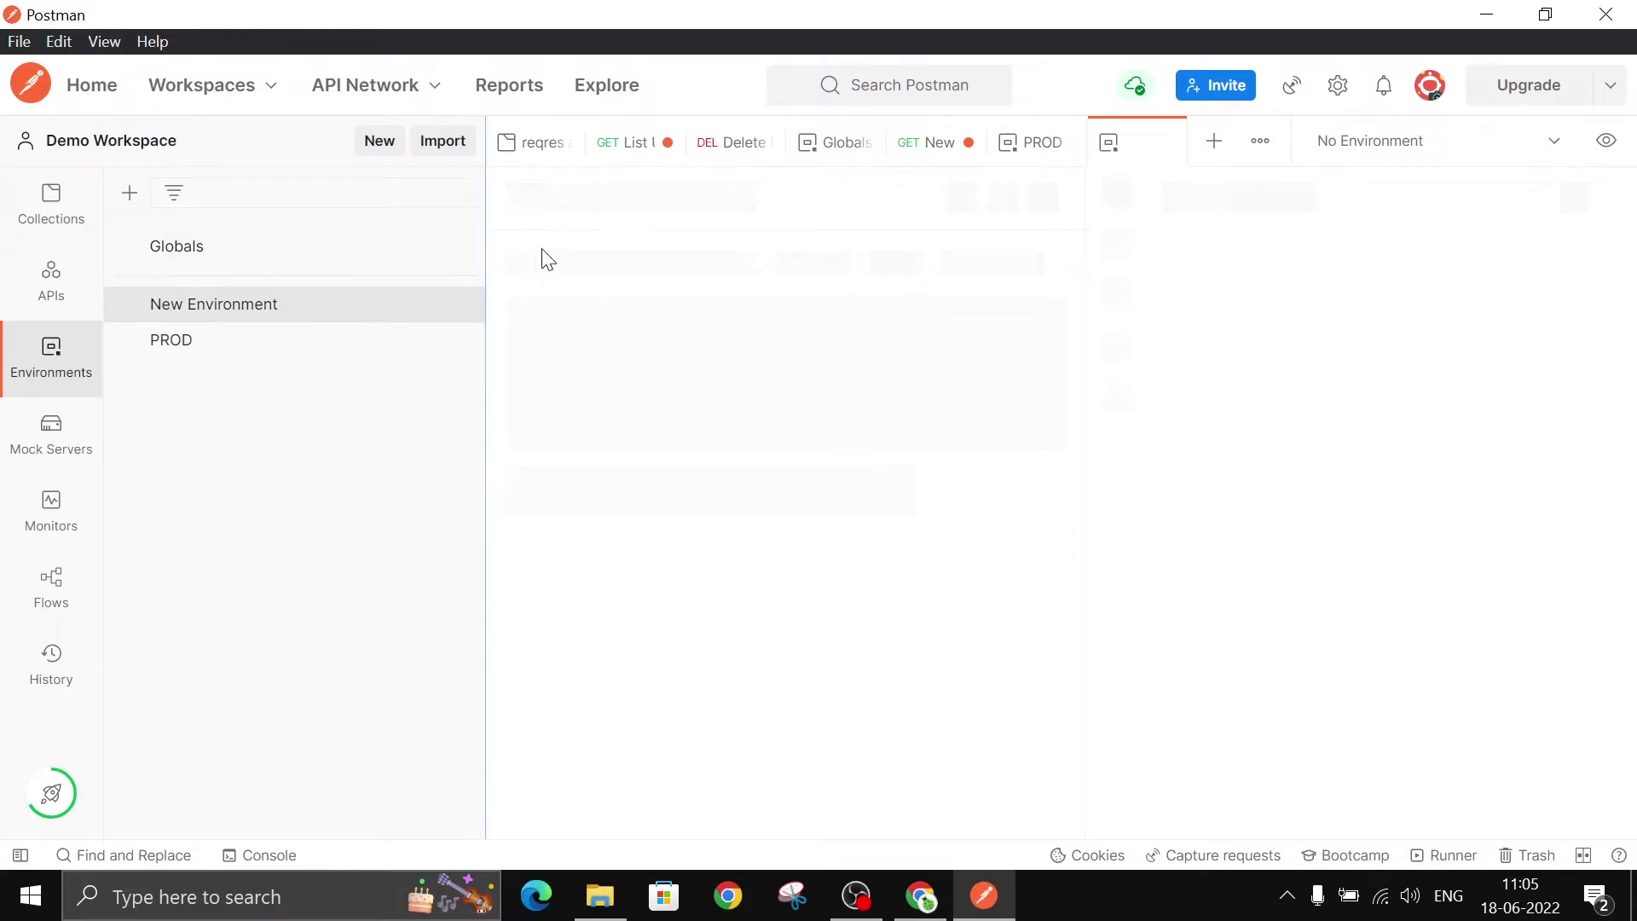
{"action": "type", "text": "N"}
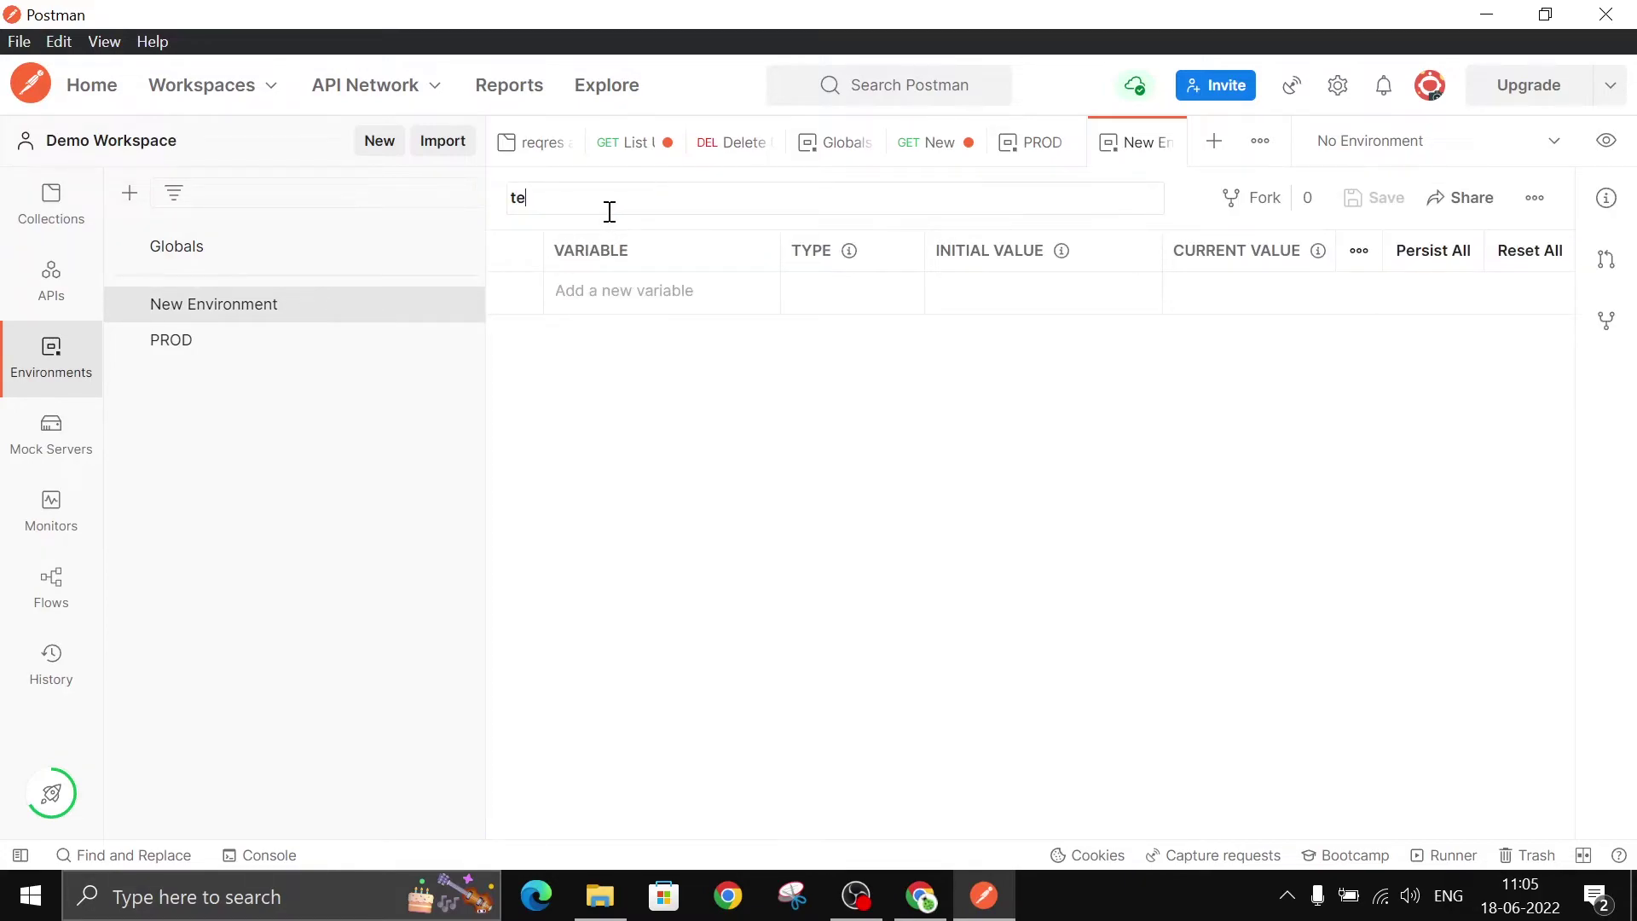
{"action": "key", "text": "BackSpace"}
{"action": "type", "text": "TESTING"}
- Add a URL variable to the TESTING environment with the initial and current value testing.facebbok.com/api, and save it
{"action": "left_click", "coordinate": [634, 290]}
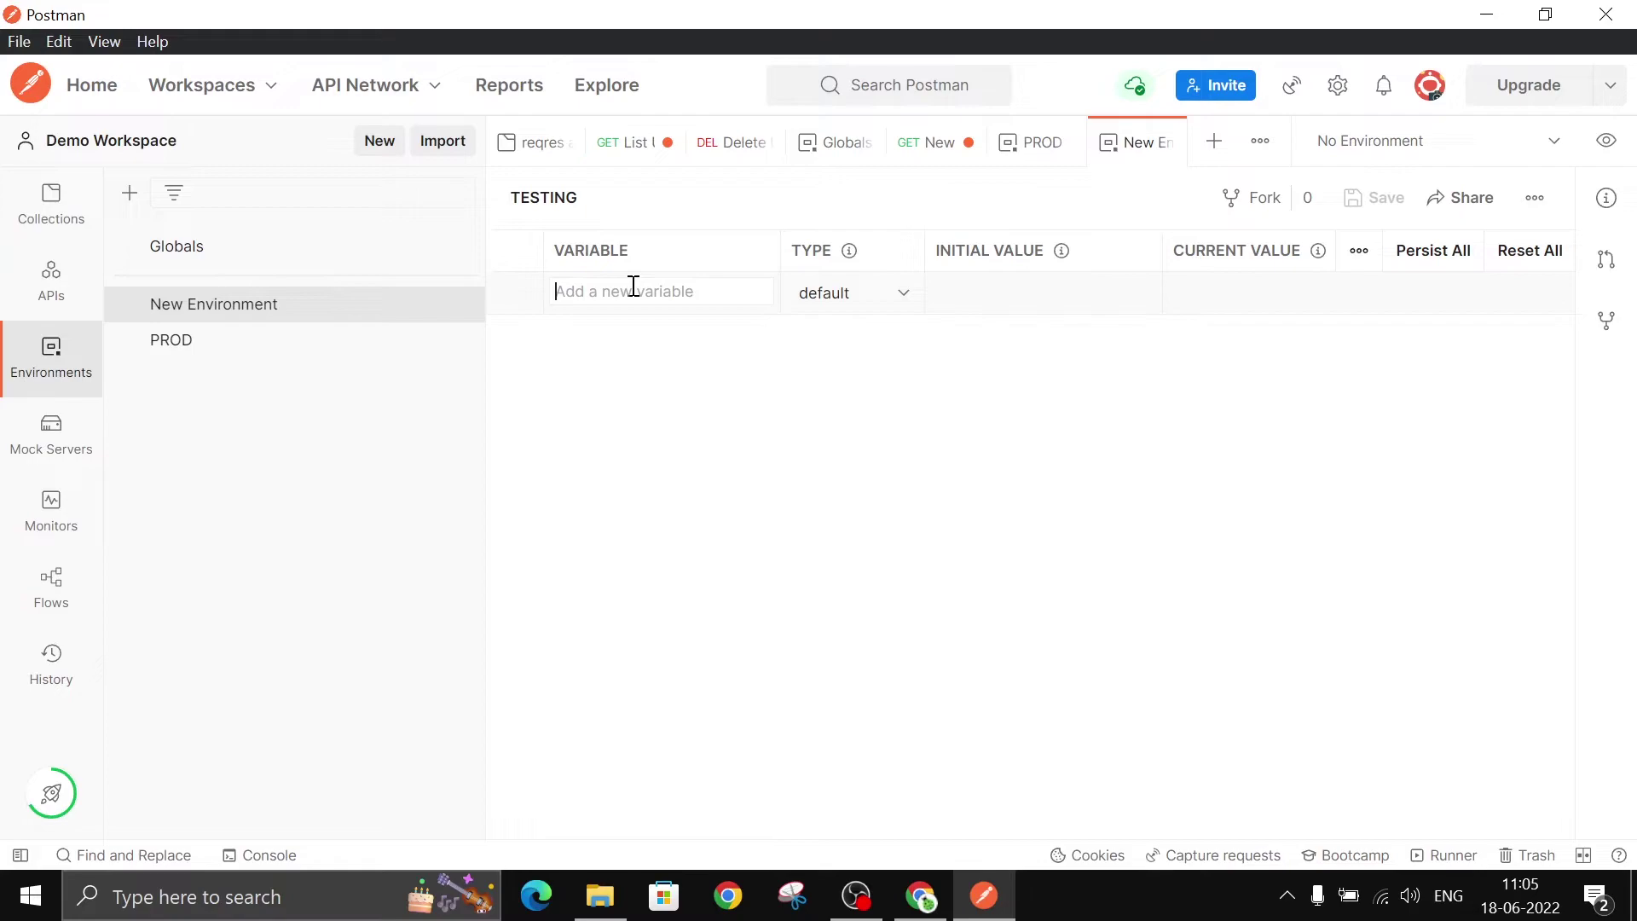
{"action": "type", "text": "URL"}
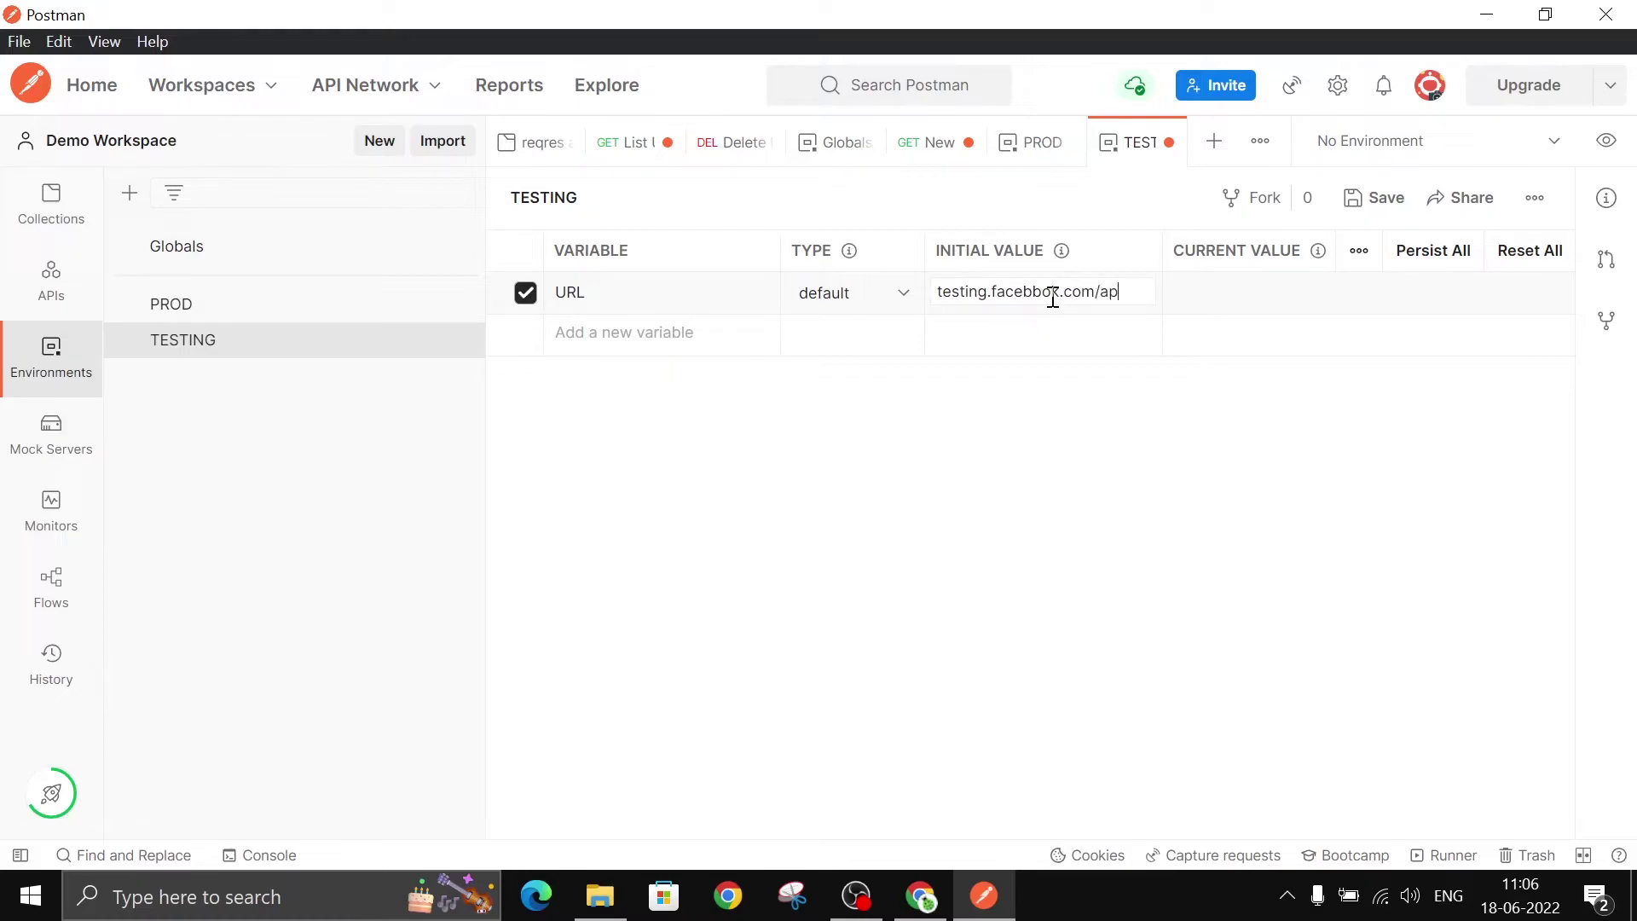
{"action": "left_click", "coordinate": [1235, 298]}
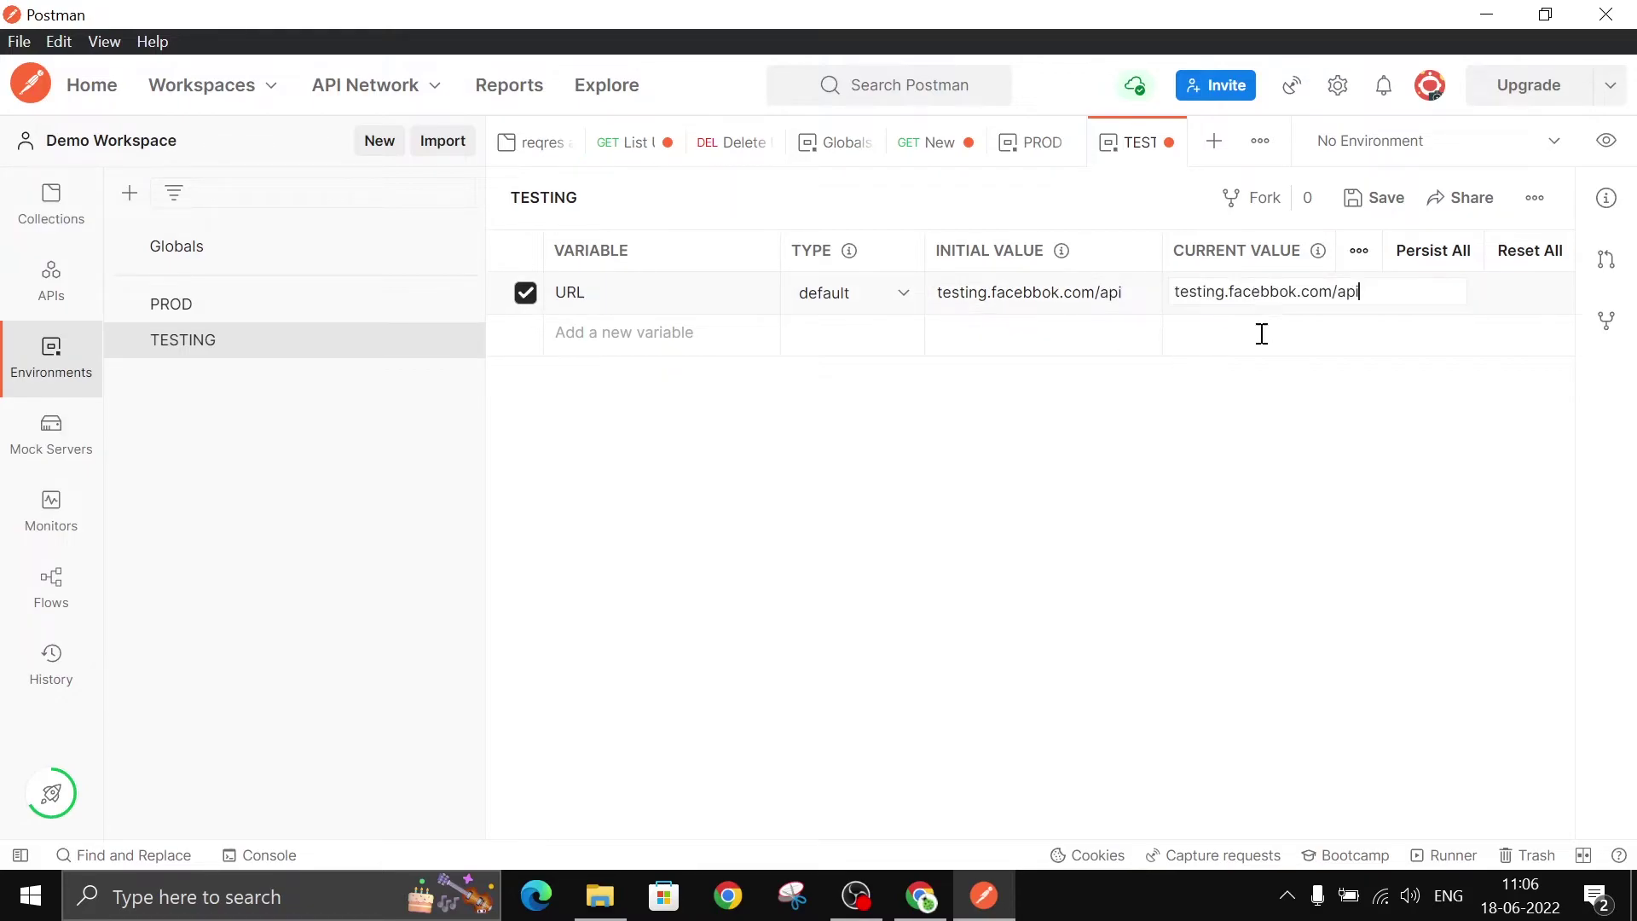
{"action": "left_click", "coordinate": [1369, 201]}
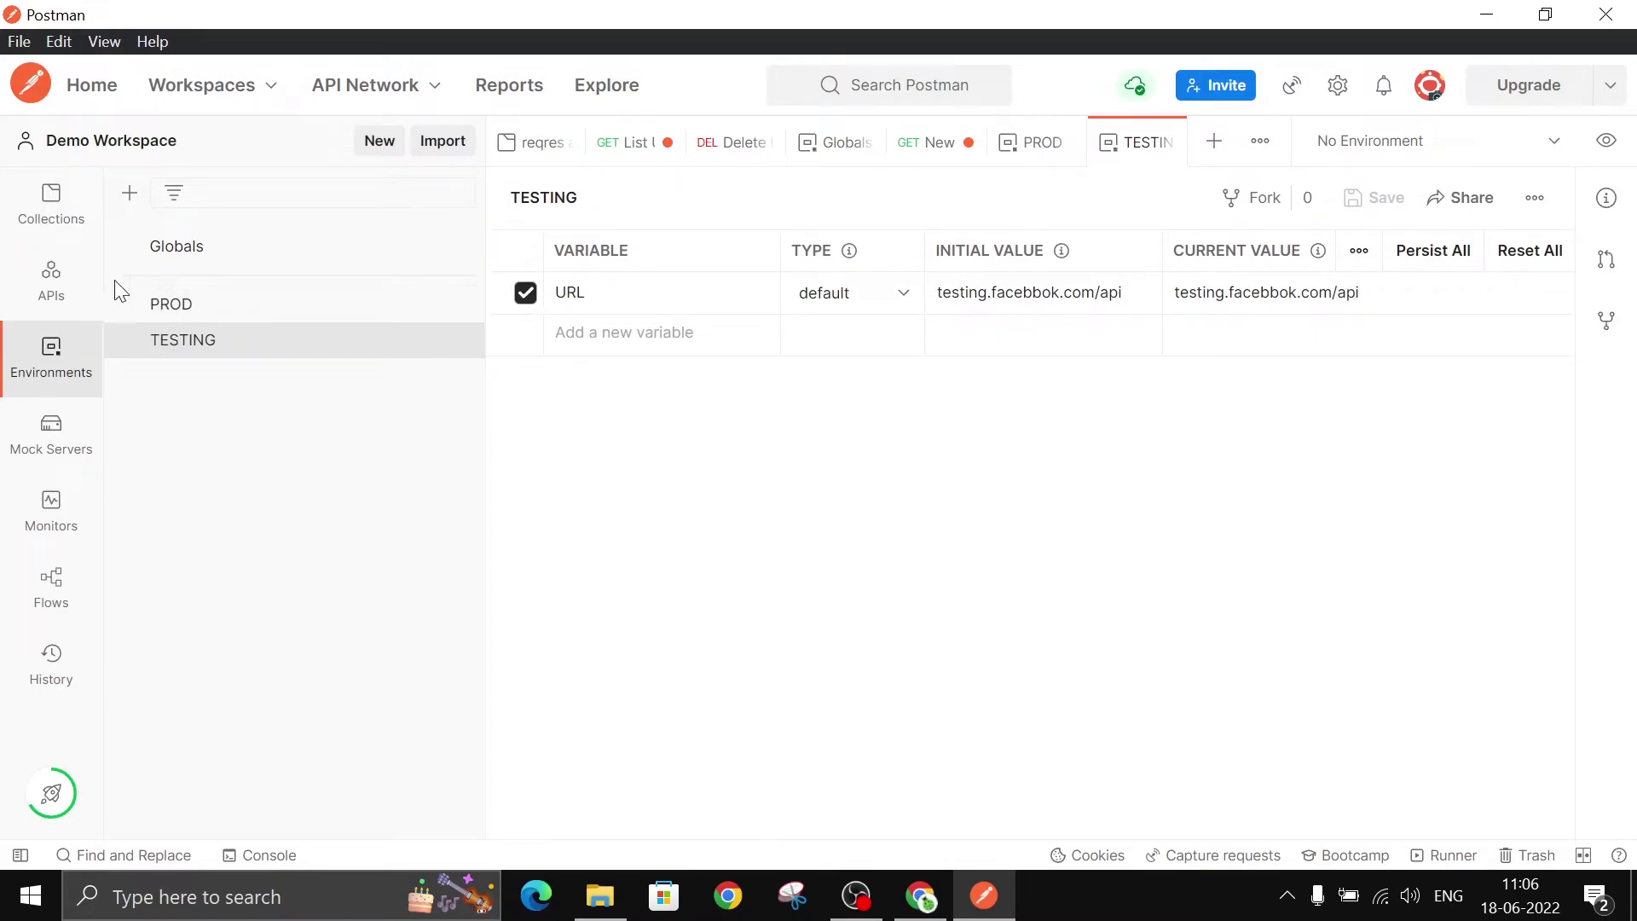
- Open the List Users request in the reqres apis collection and replace the {{url}} variable in its address with {{URL}}
{"action": "left_click", "coordinate": [51, 209]}
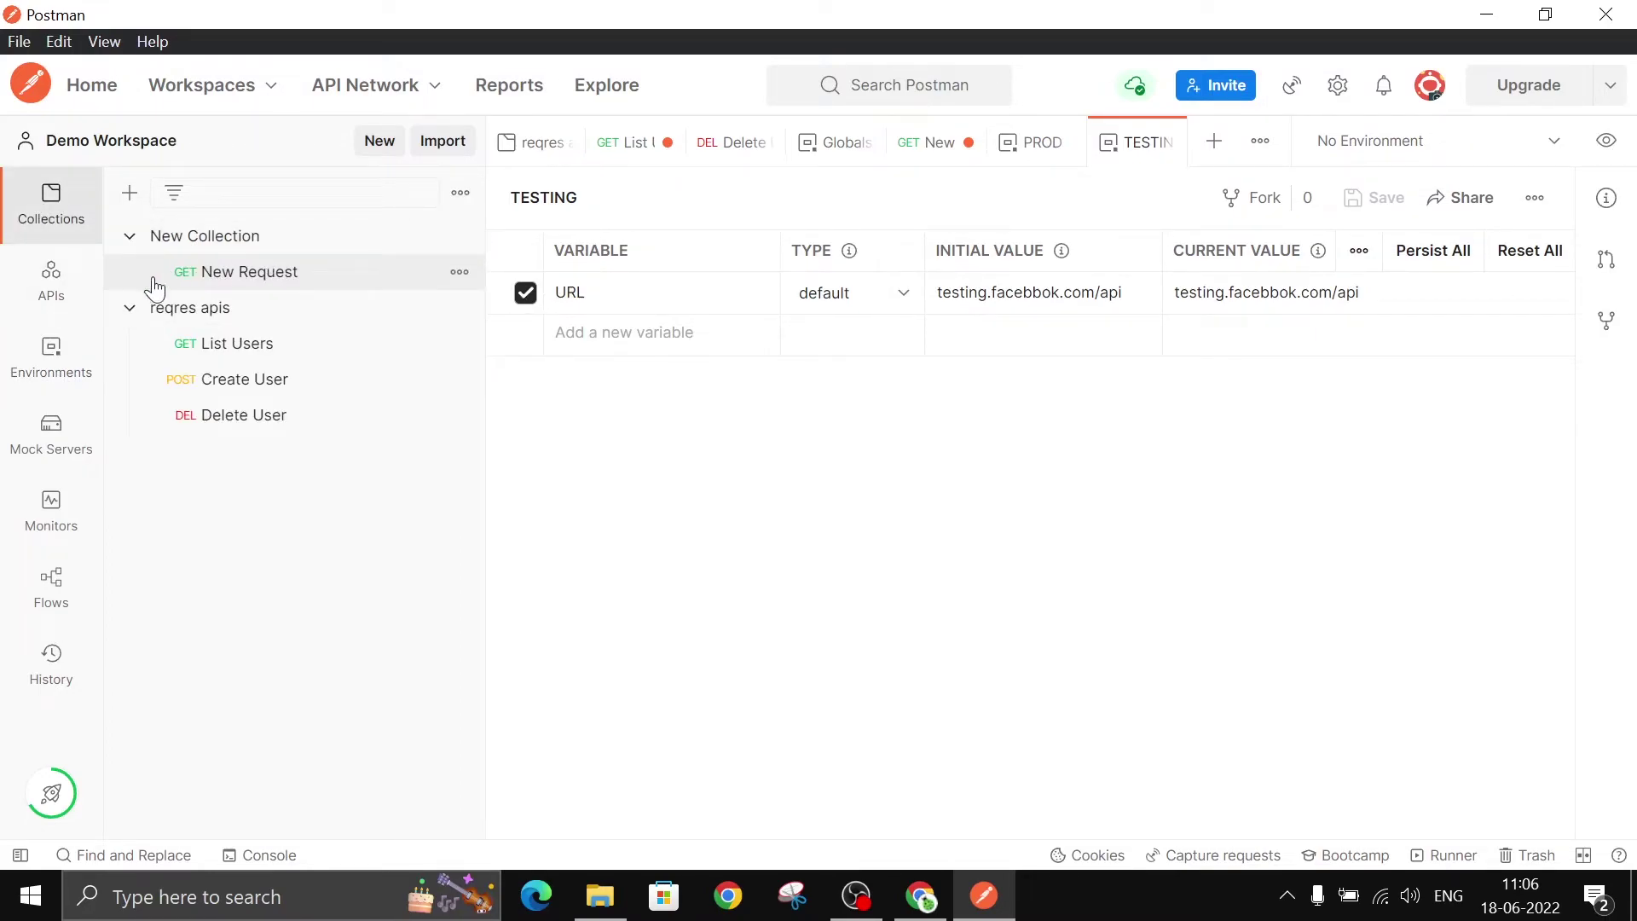
{"action": "left_click", "coordinate": [212, 343]}
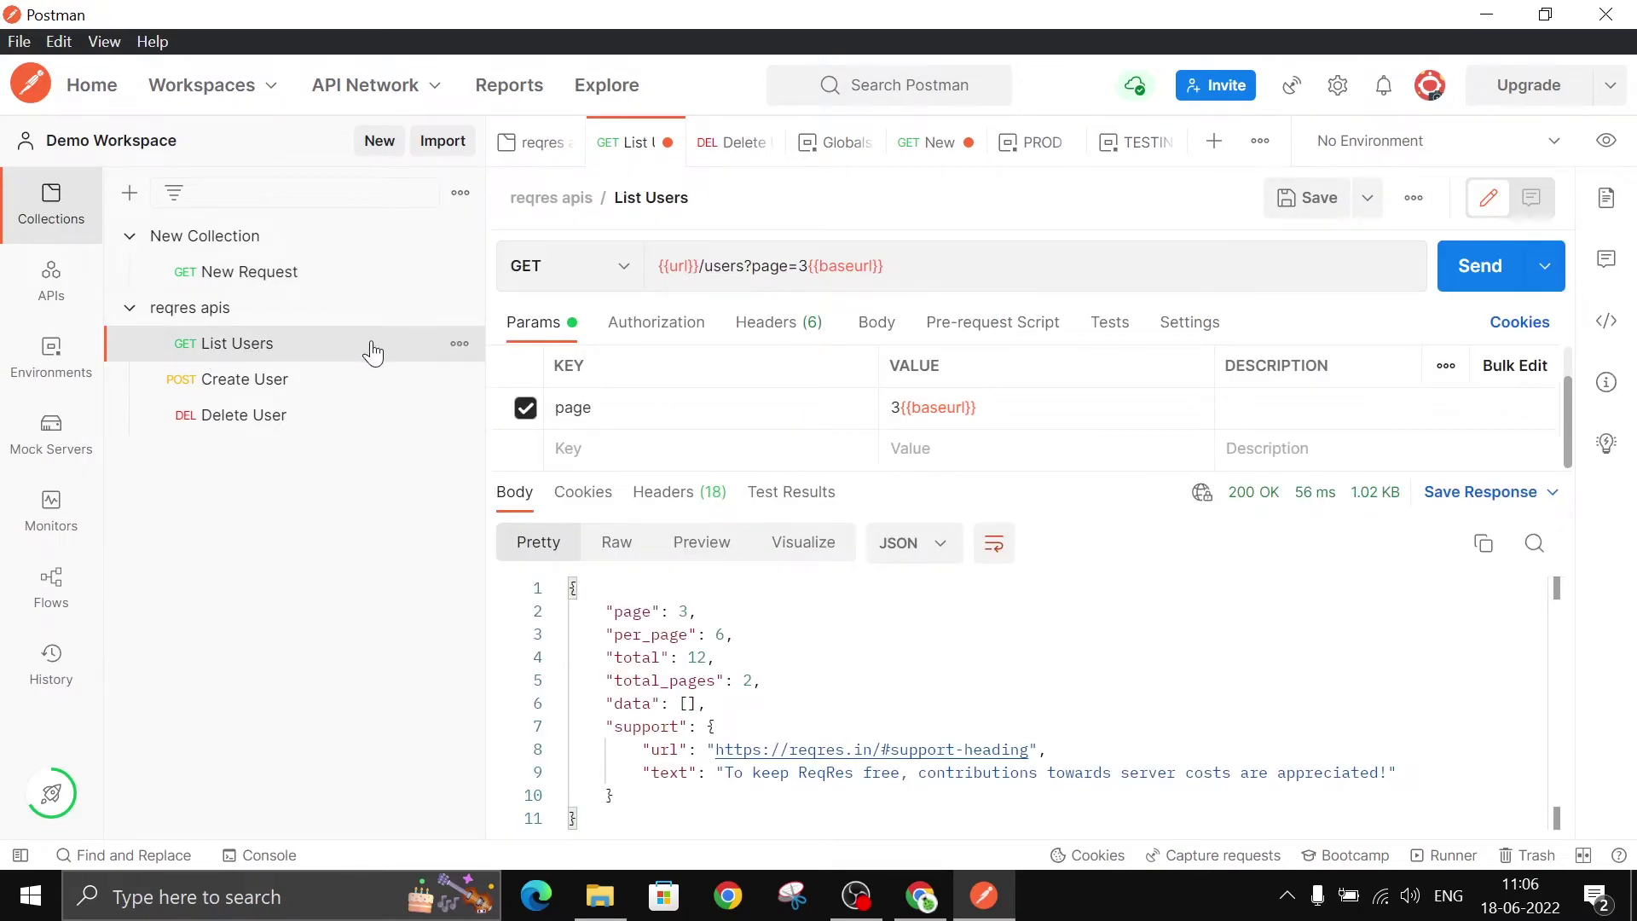
{"action": "double_click", "coordinate": [691, 267]}
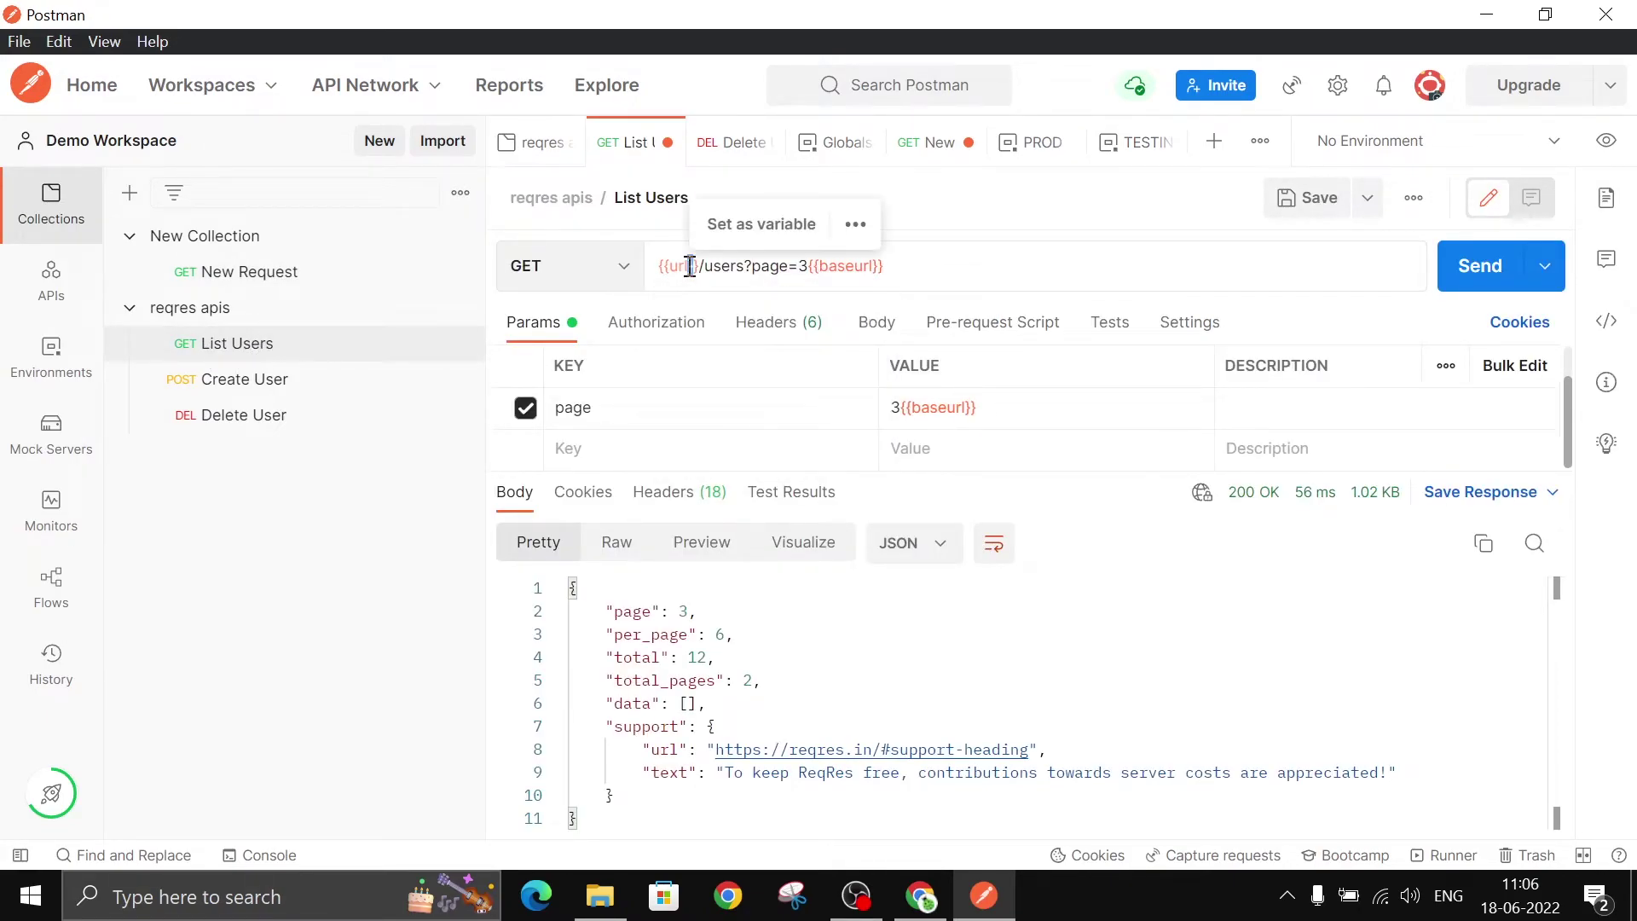
{"action": "left_click", "coordinate": [684, 267]}
{"action": "mouse_move", "coordinate": [680, 266]}
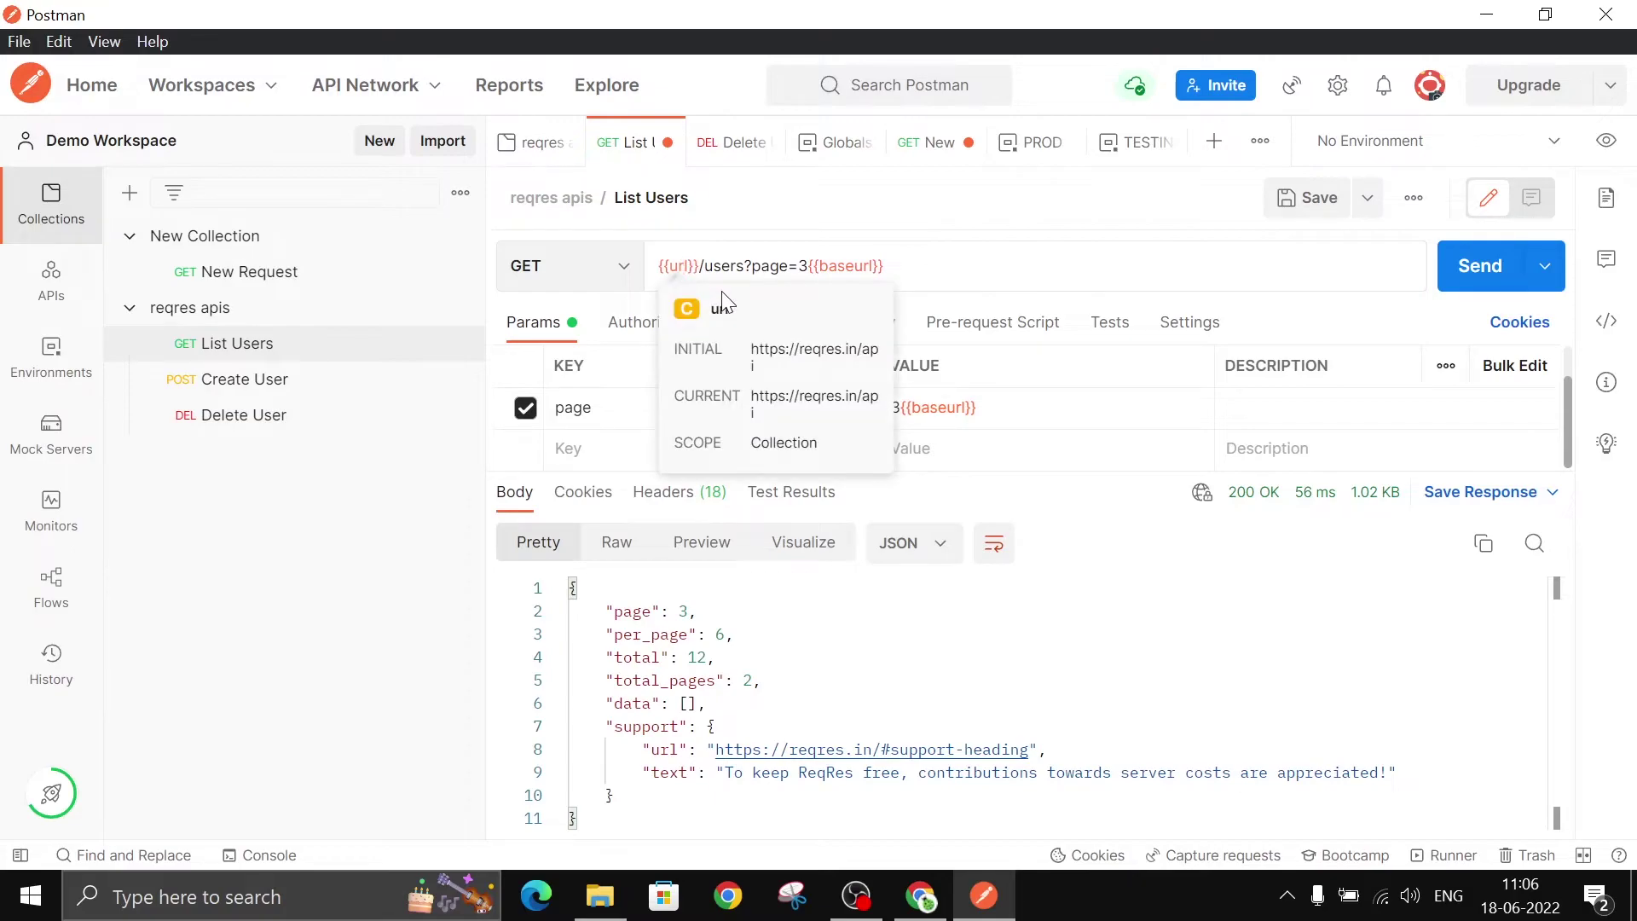
{"action": "key", "text": "BackSpace"}
{"action": "key", "text": "BackSpace"}
{"action": "key", "text": "BackSpace"}
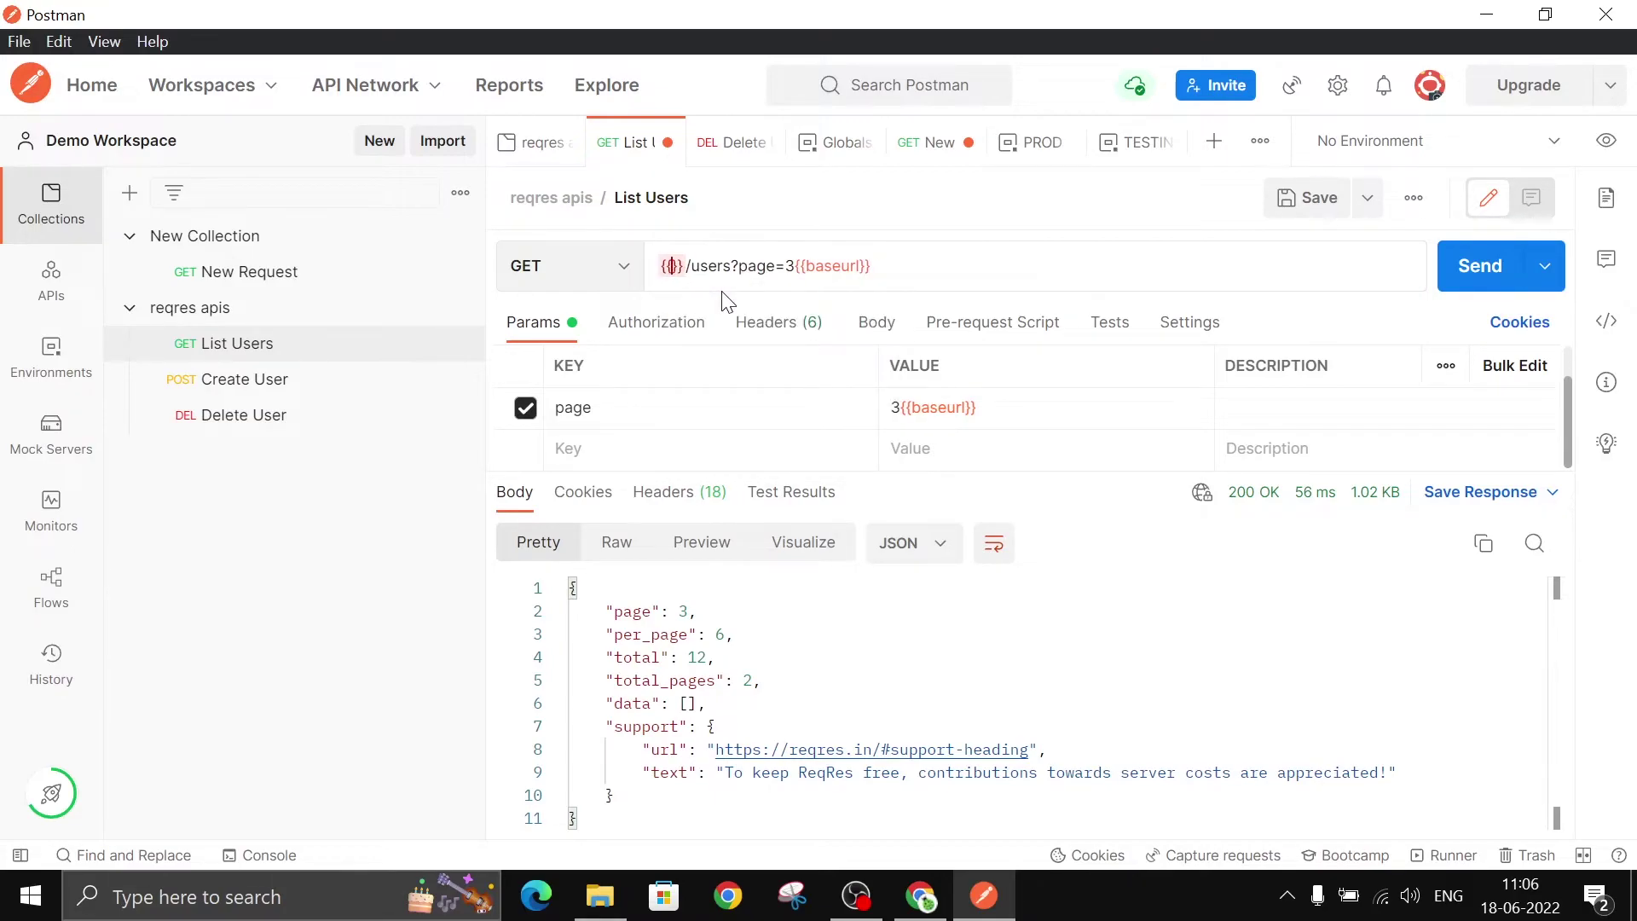
{"action": "type", "text": "URL"}
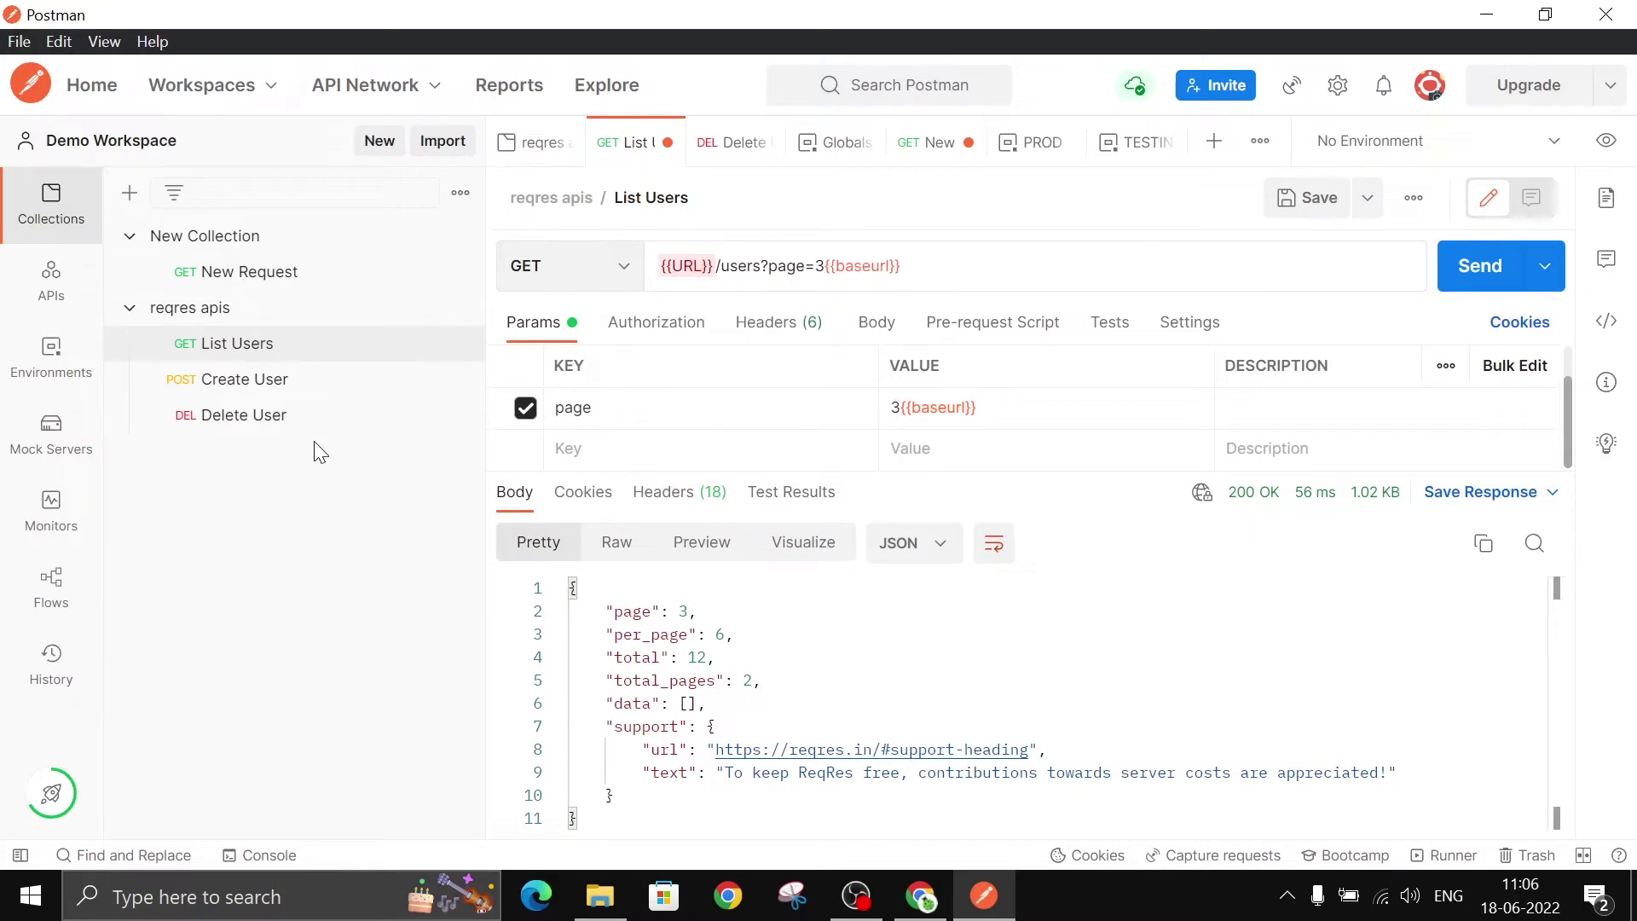
- Make PROD the active environment and view the {{URL}} variable's details in the List Users request address
{"action": "left_click", "coordinate": [945, 270]}
{"action": "mouse_move", "coordinate": [692, 266]}
{"action": "left_click", "coordinate": [1446, 142]}
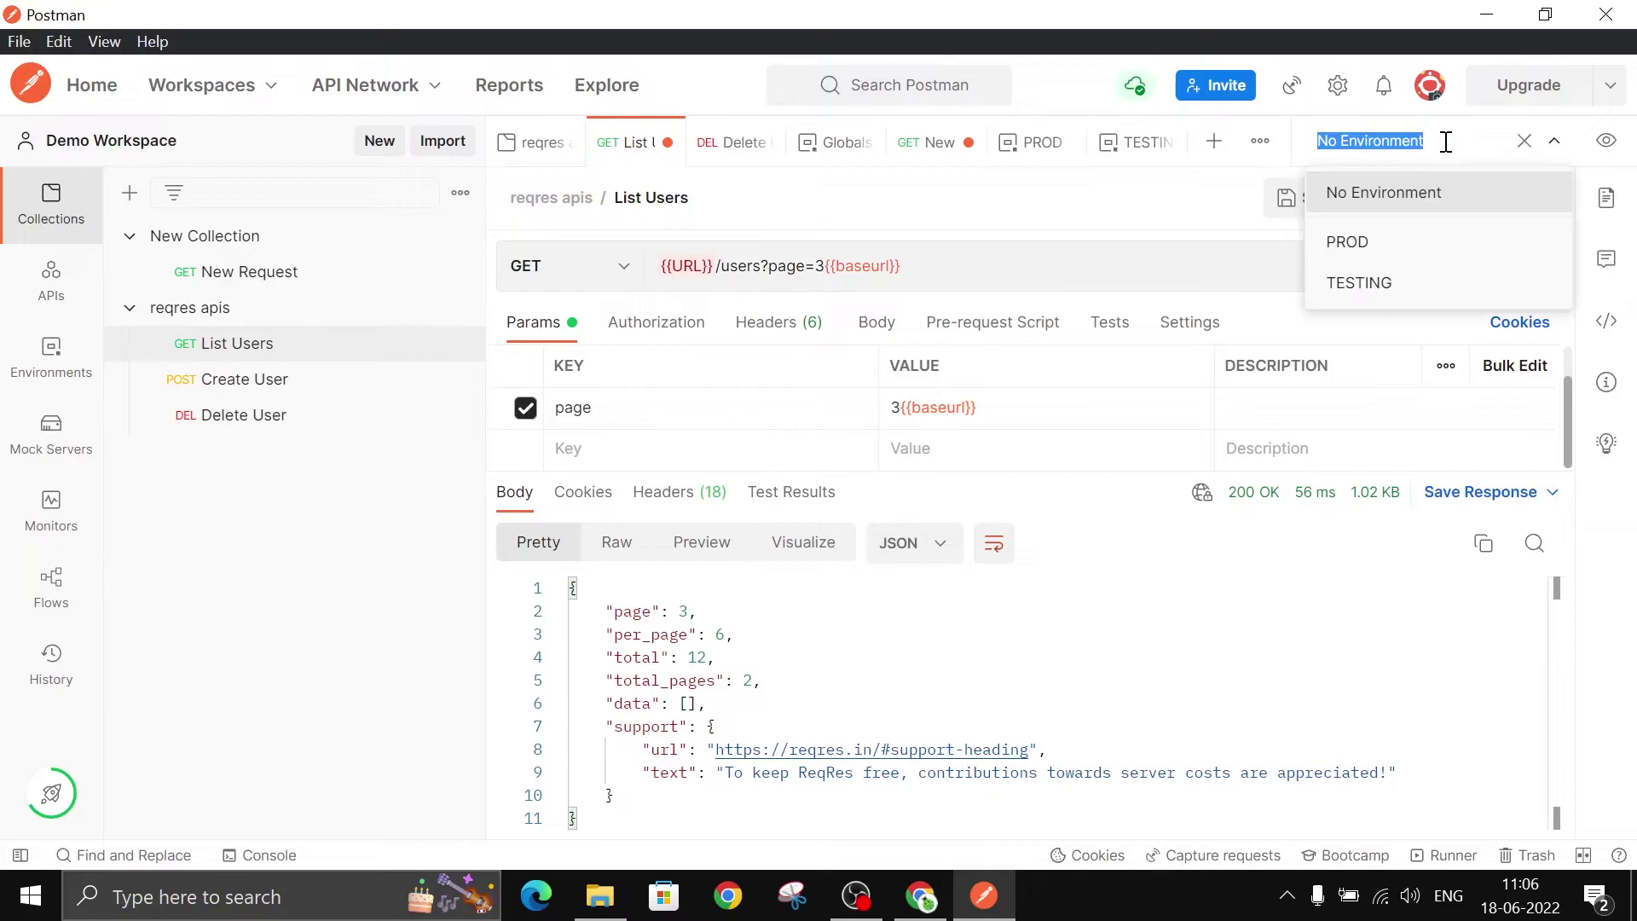
{"action": "left_click", "coordinate": [1354, 243]}
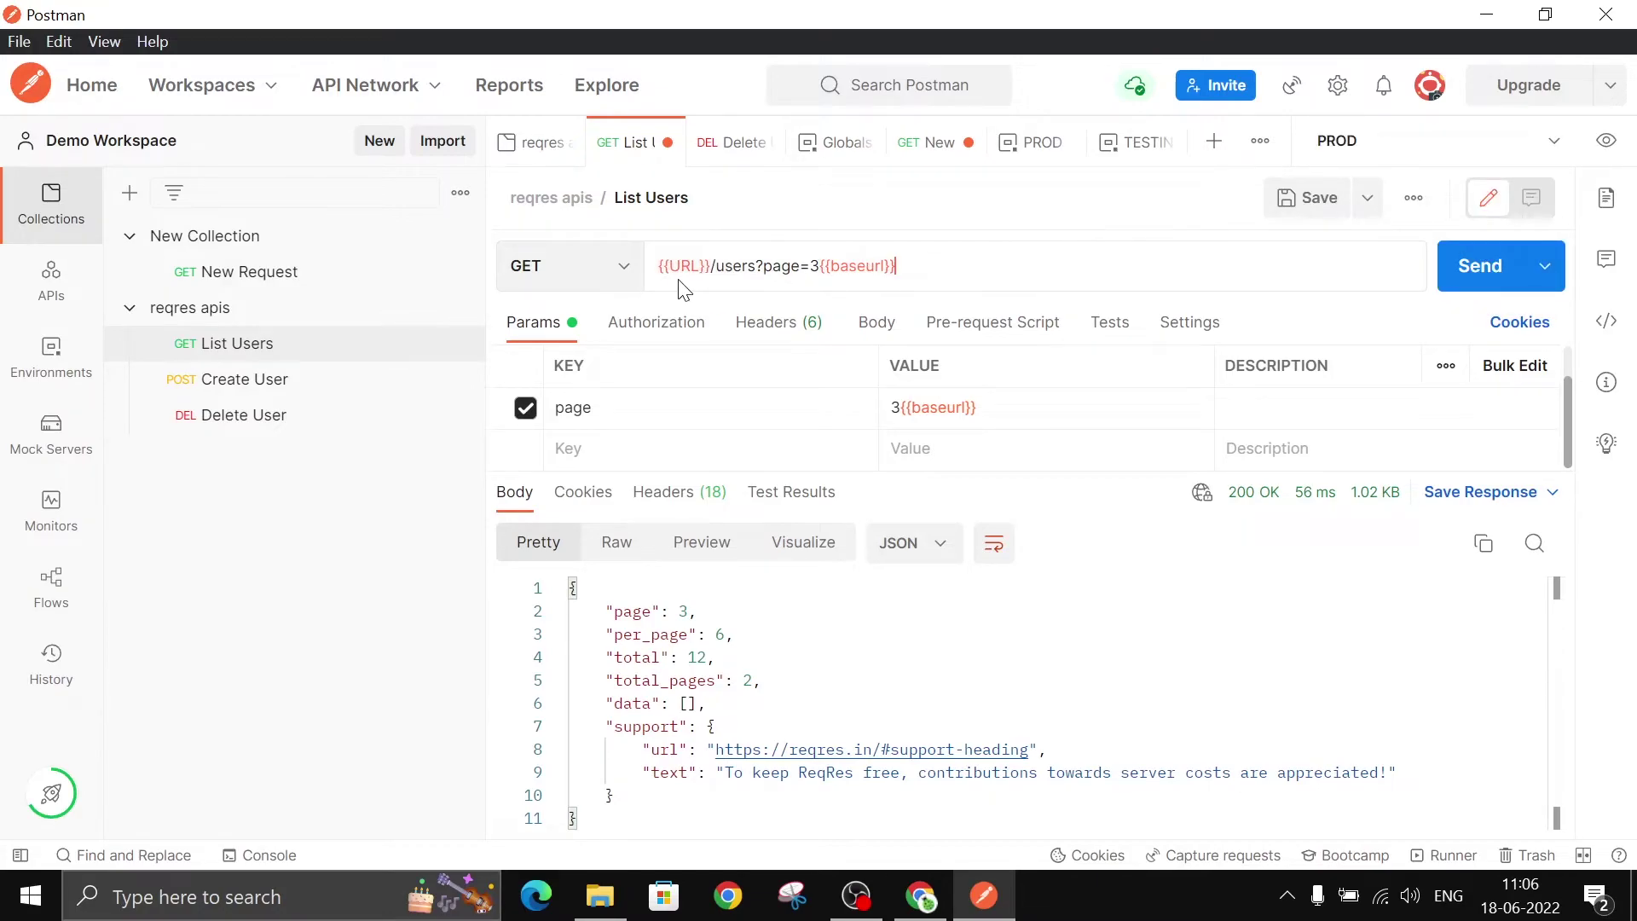
{"action": "mouse_move", "coordinate": [679, 265]}
- Switch the active environment to TESTING and view the {{URL}} variable's details in the request address
{"action": "left_click", "coordinate": [1496, 141]}
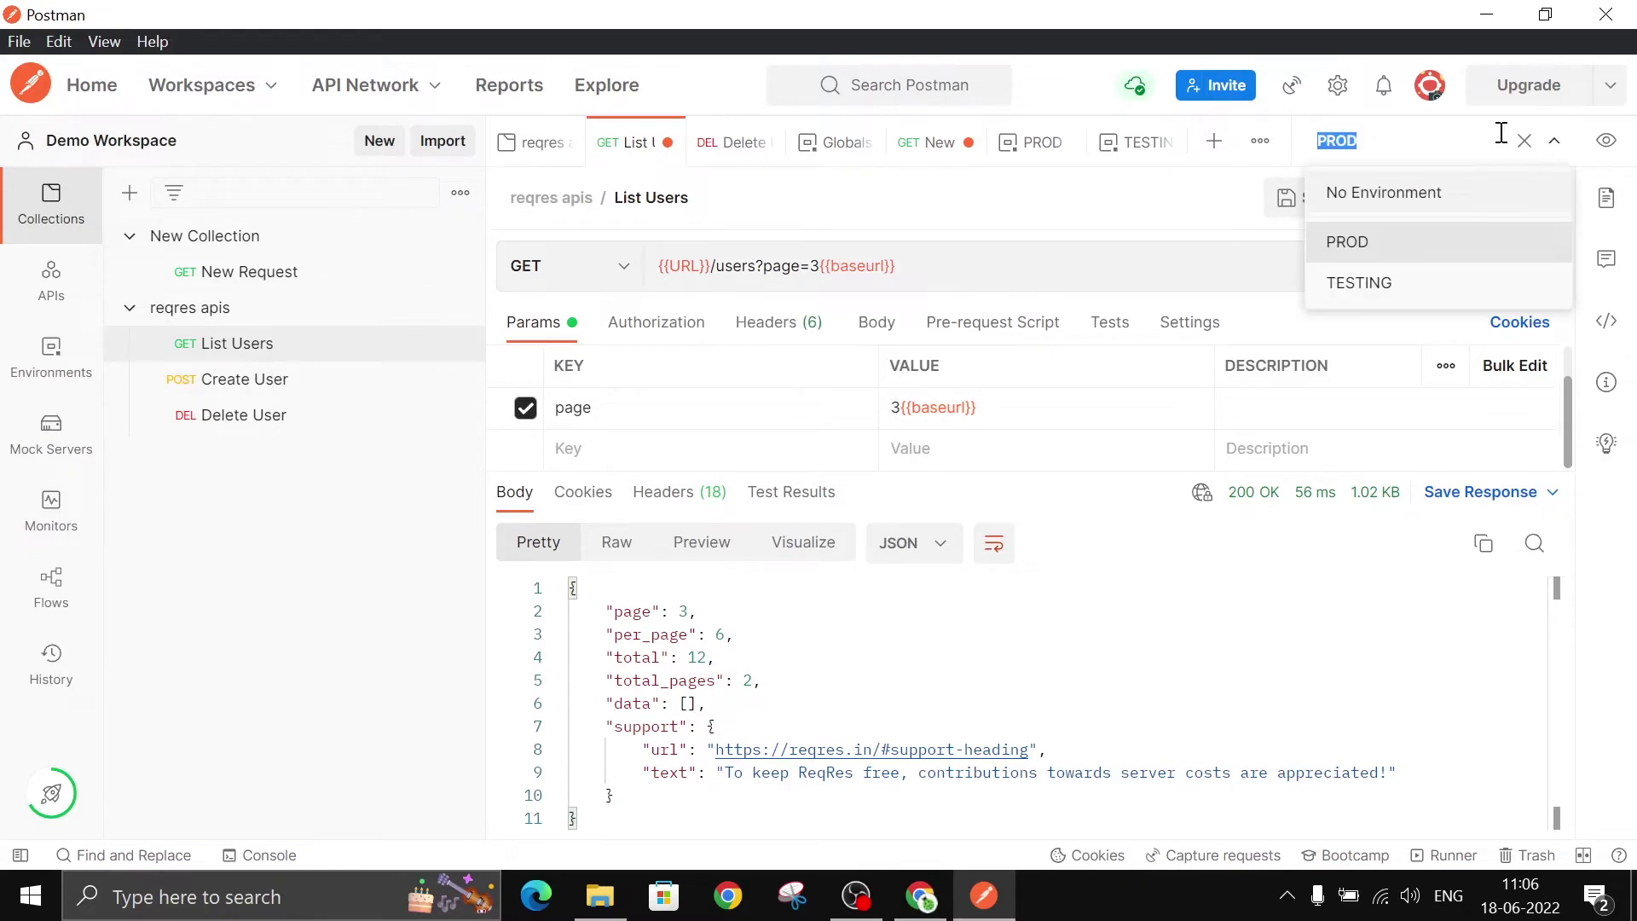
{"action": "left_click", "coordinate": [1365, 282]}
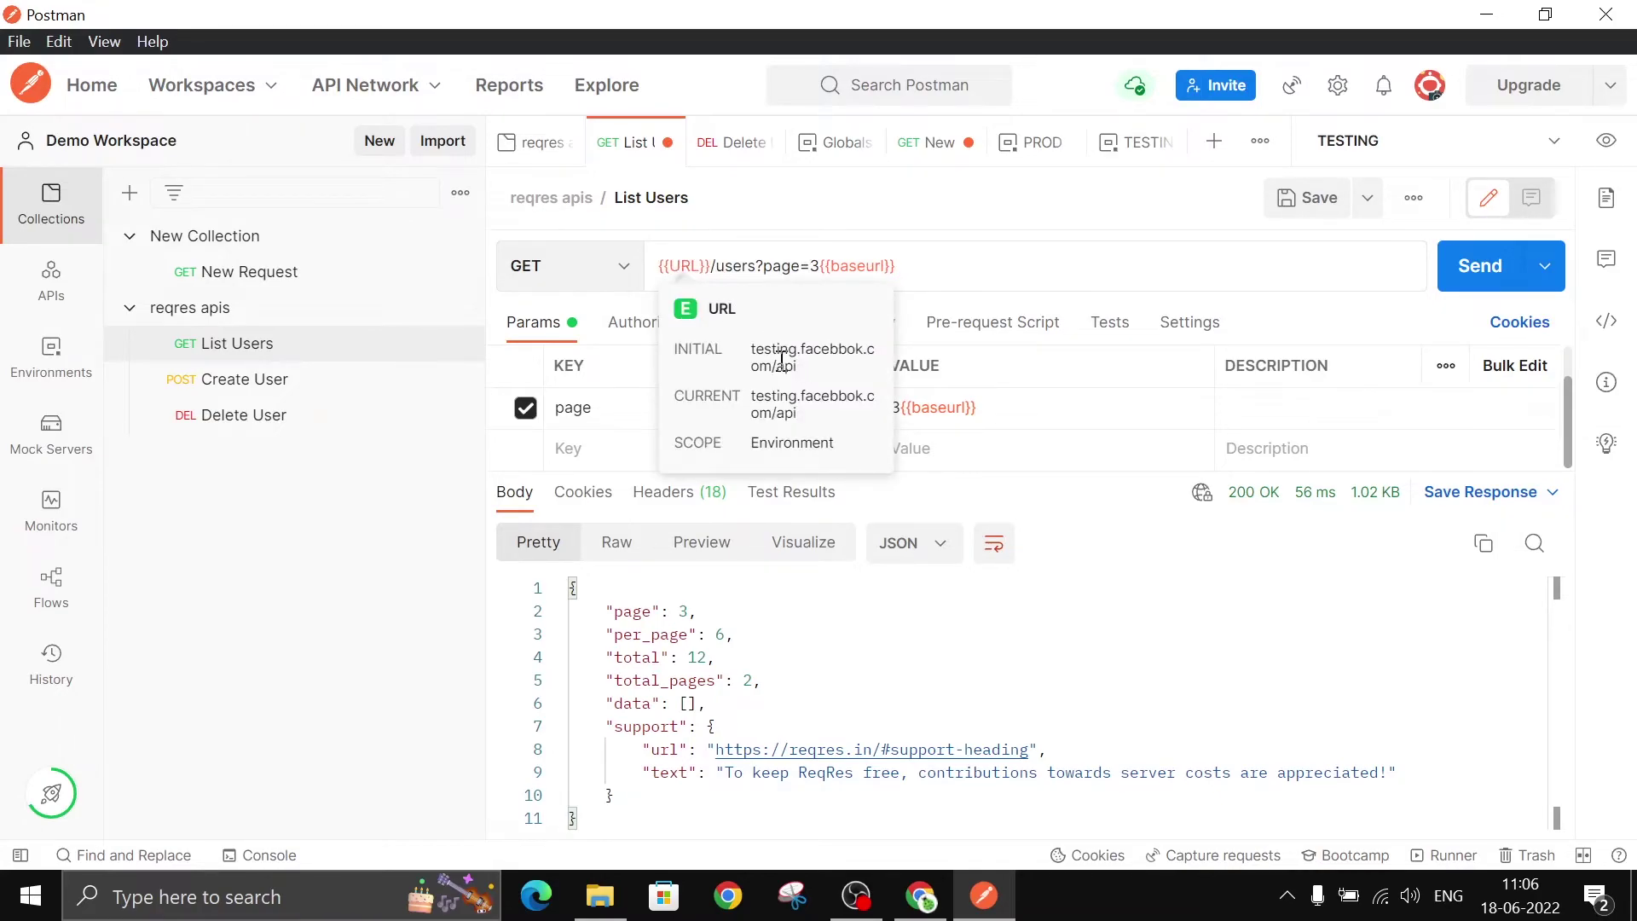
{"action": "left_click", "coordinate": [932, 257]}
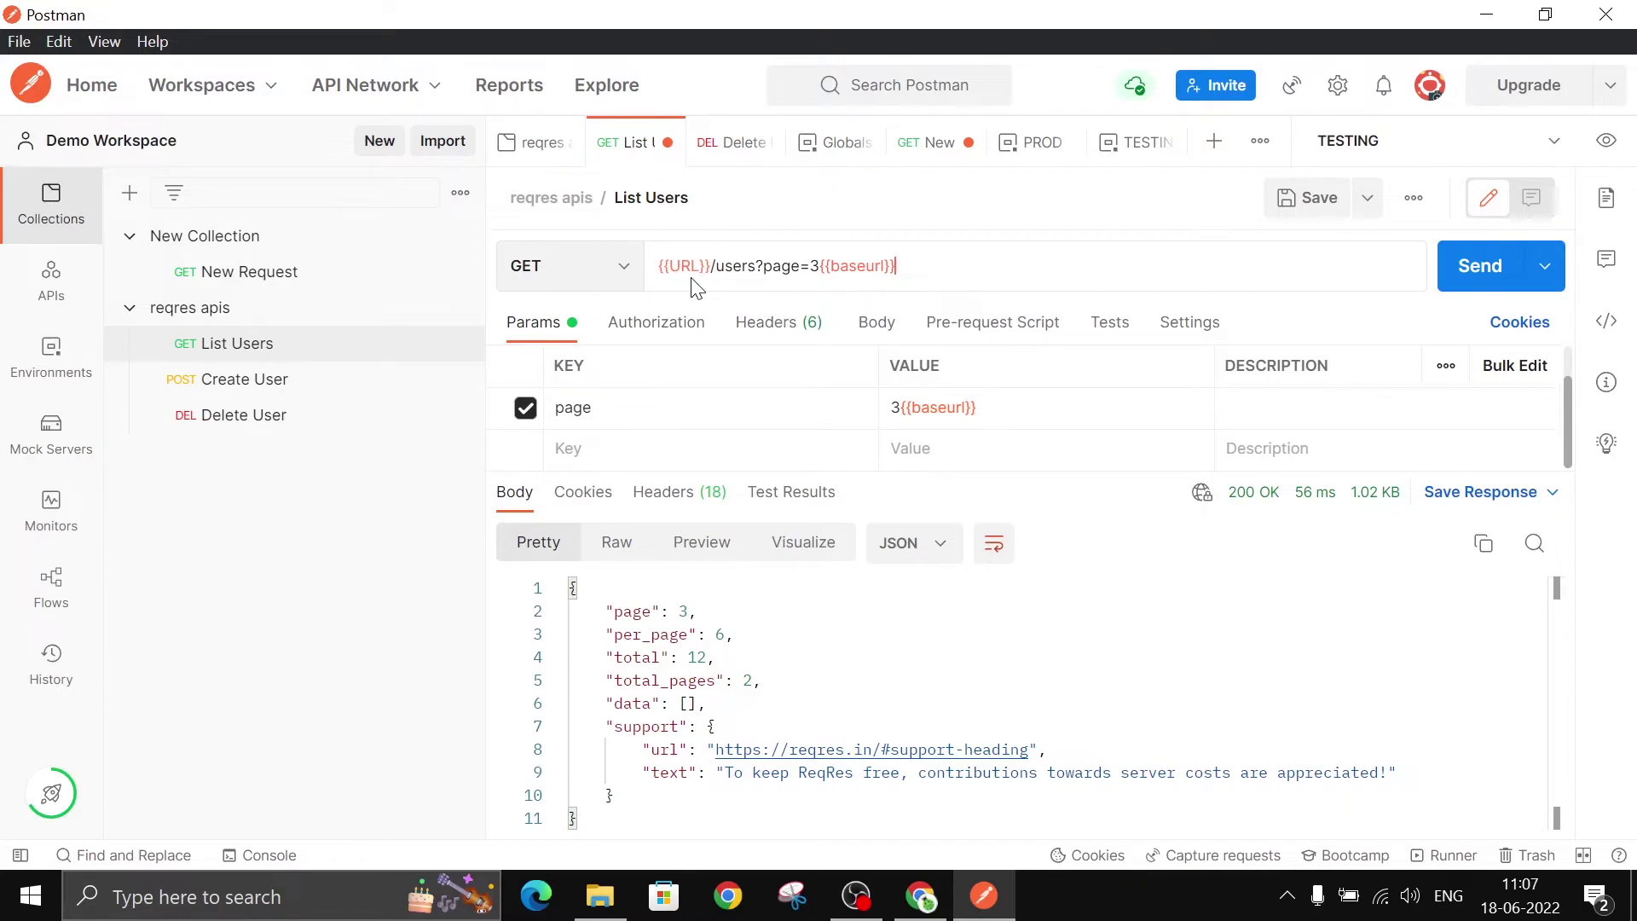
{"action": "mouse_move", "coordinate": [704, 265]}
{"action": "left_click", "coordinate": [1489, 136]}
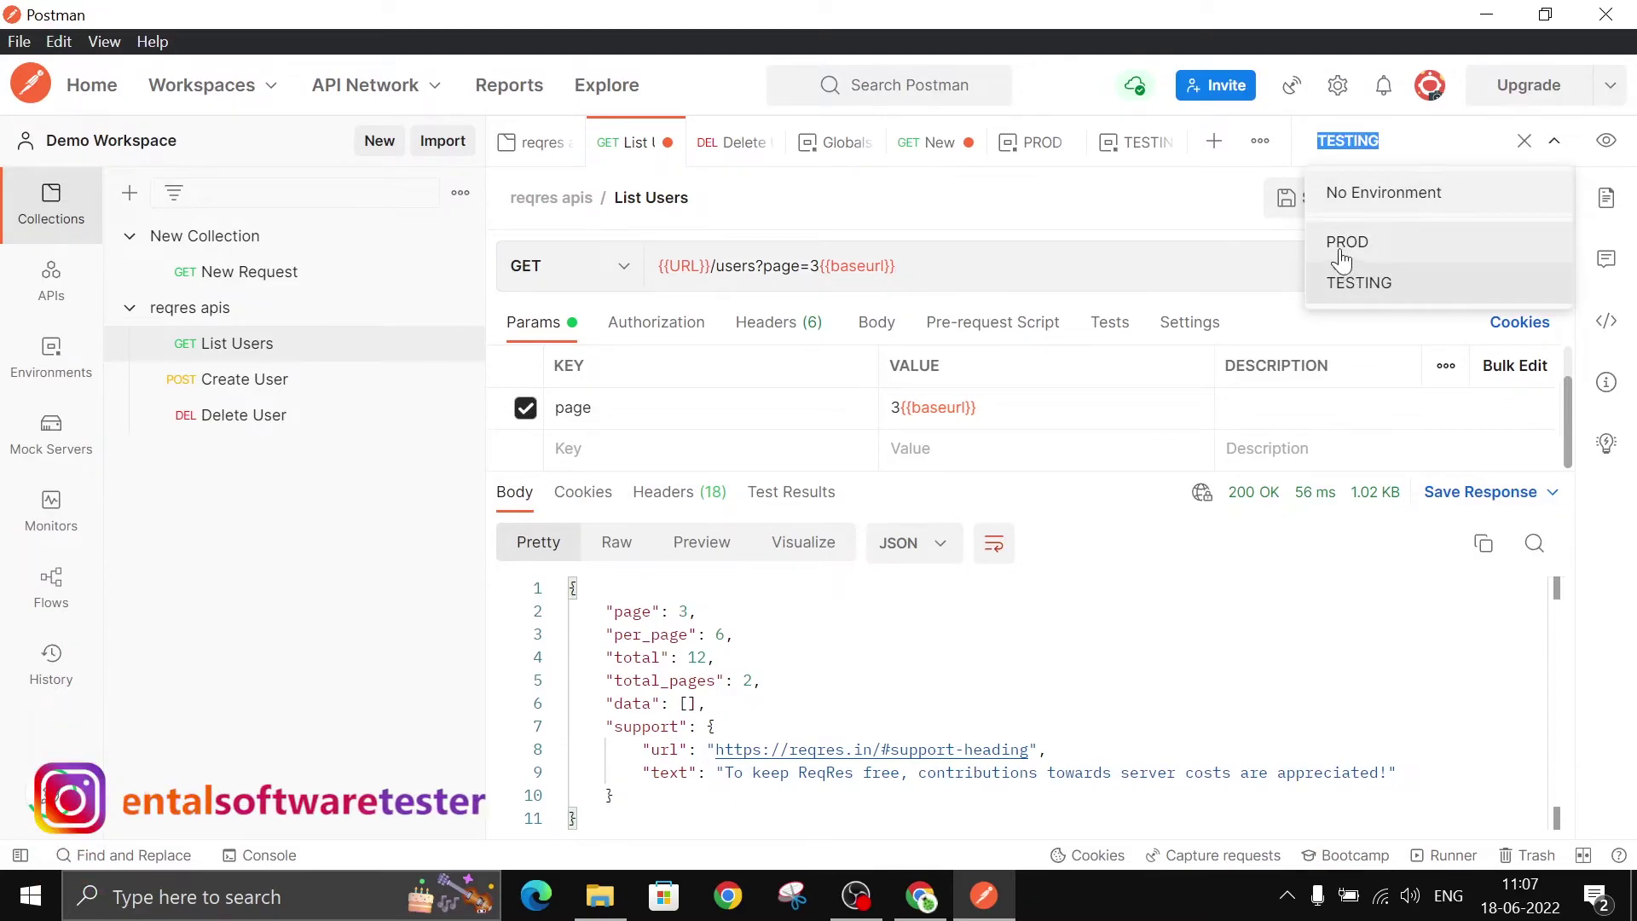
{"action": "left_click", "coordinate": [1032, 261]}
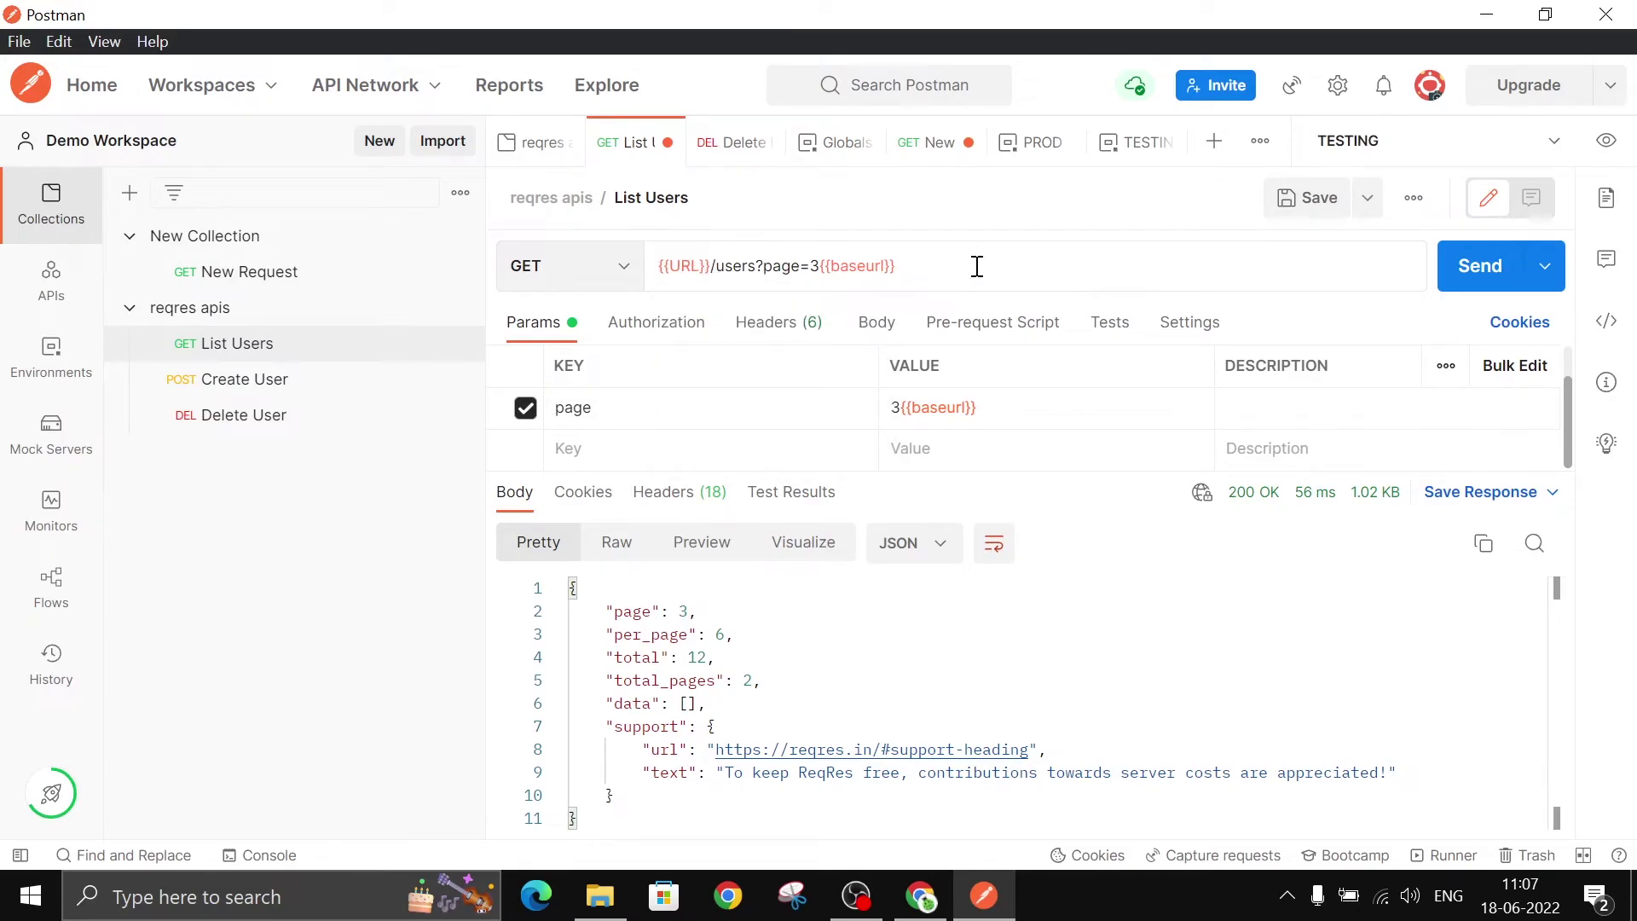
- Switch to the Google Slides presentation in Chrome and review the Back End URLs on the Types of Environment slide
{"action": "left_click", "coordinate": [929, 914]}
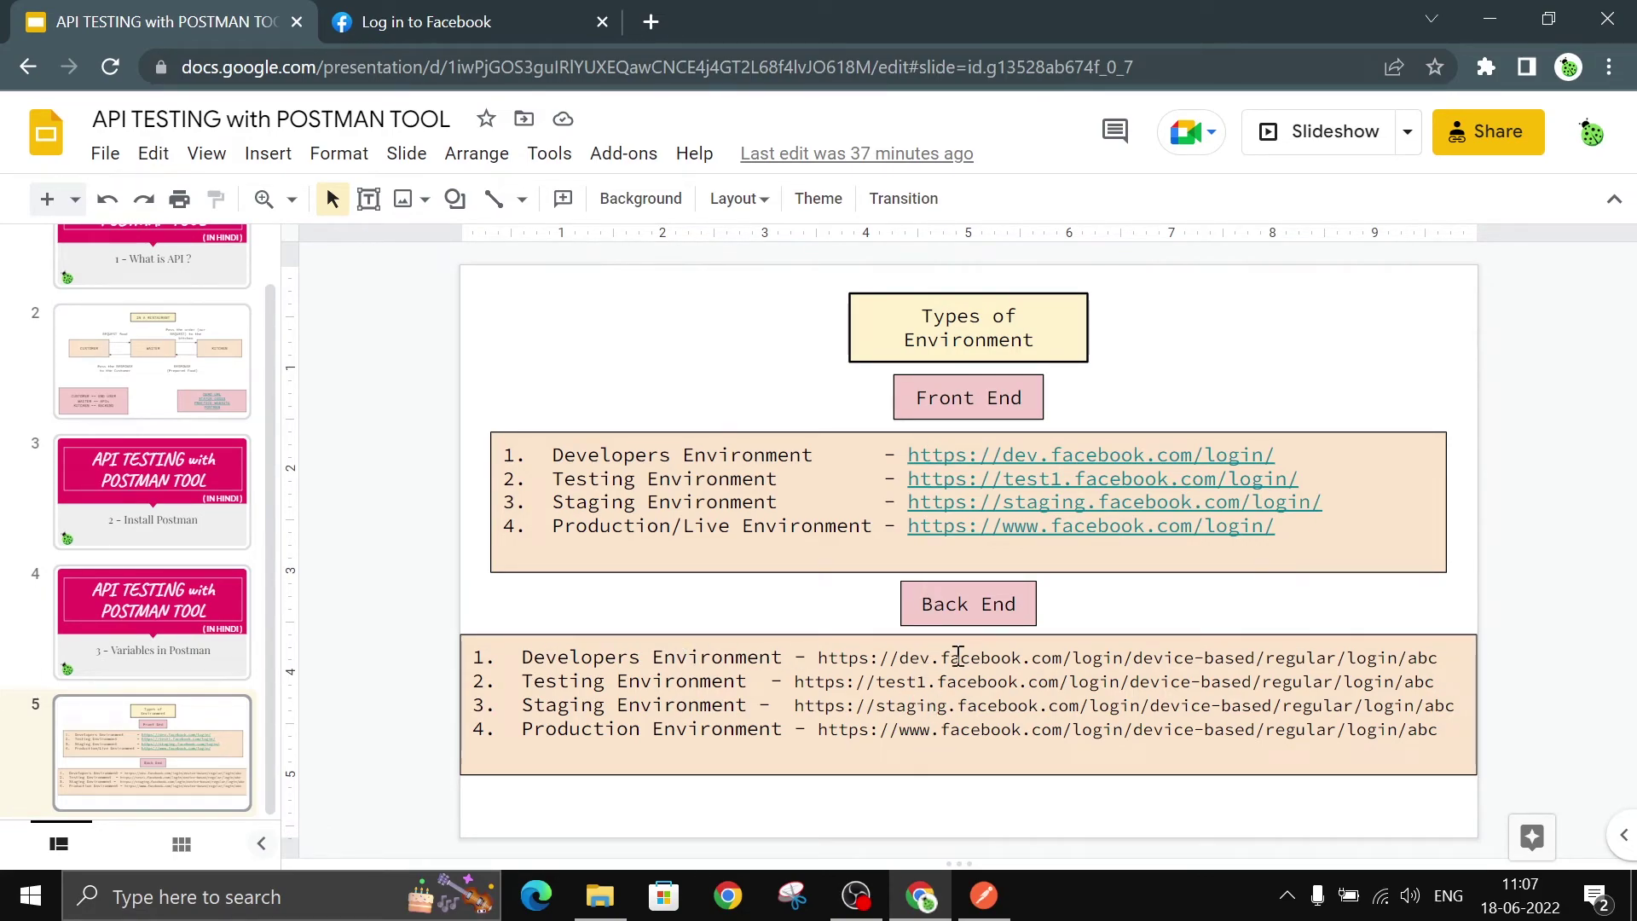
{"action": "left_click_drag", "start_coordinate": [1126, 659], "coordinate": [900, 658]}
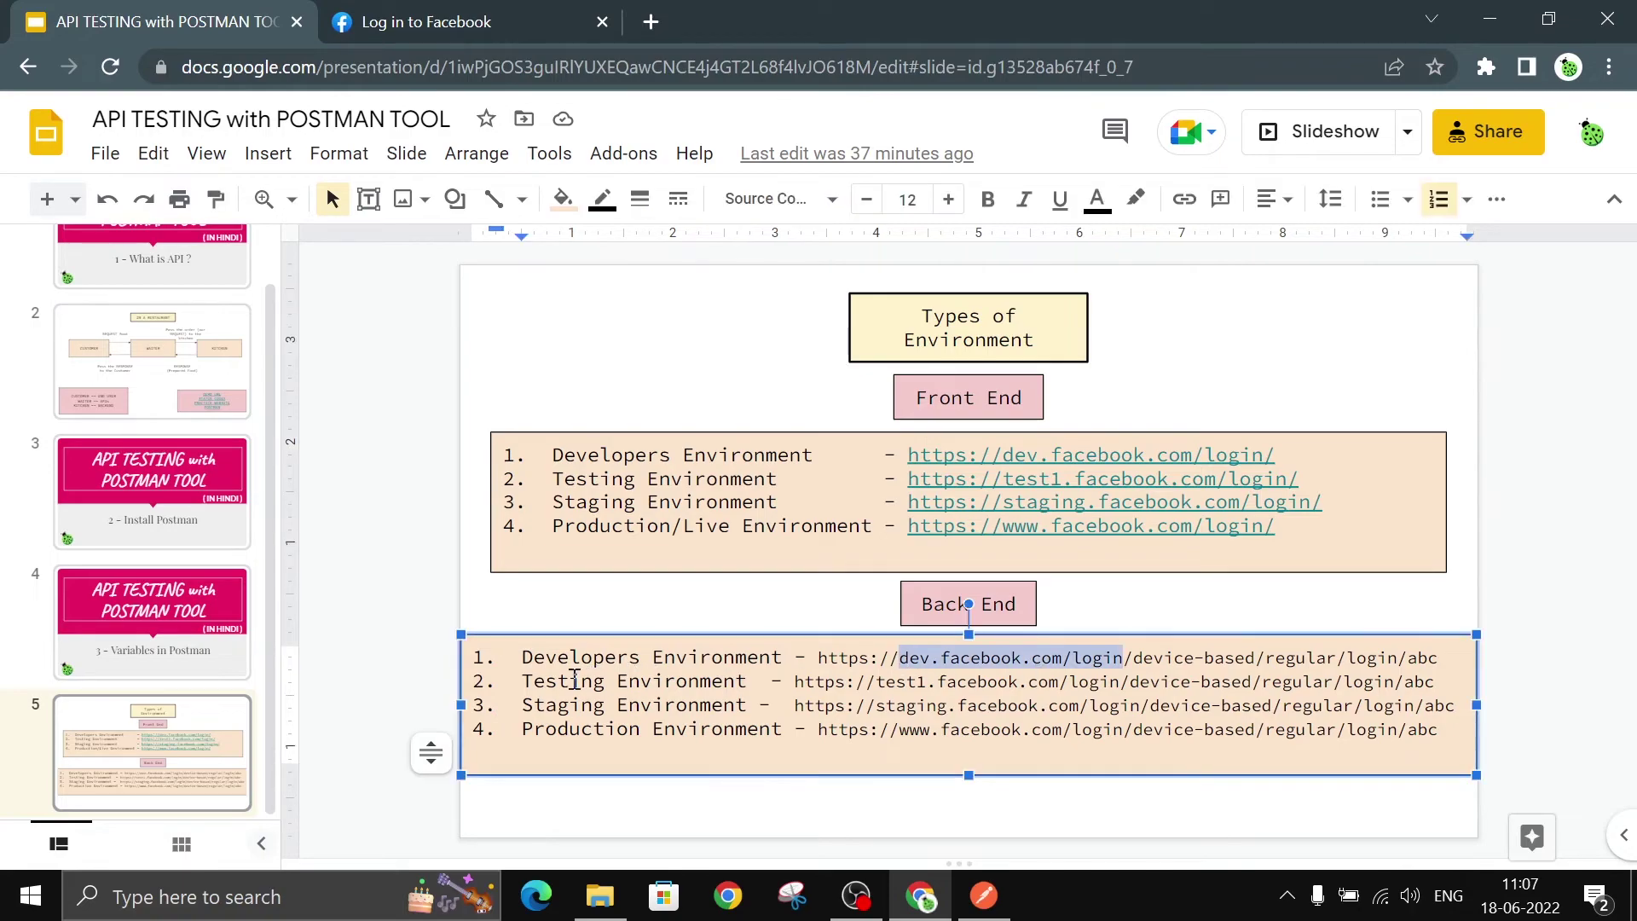
{"action": "left_click", "coordinate": [1065, 727]}
{"action": "left_click", "coordinate": [1055, 816]}
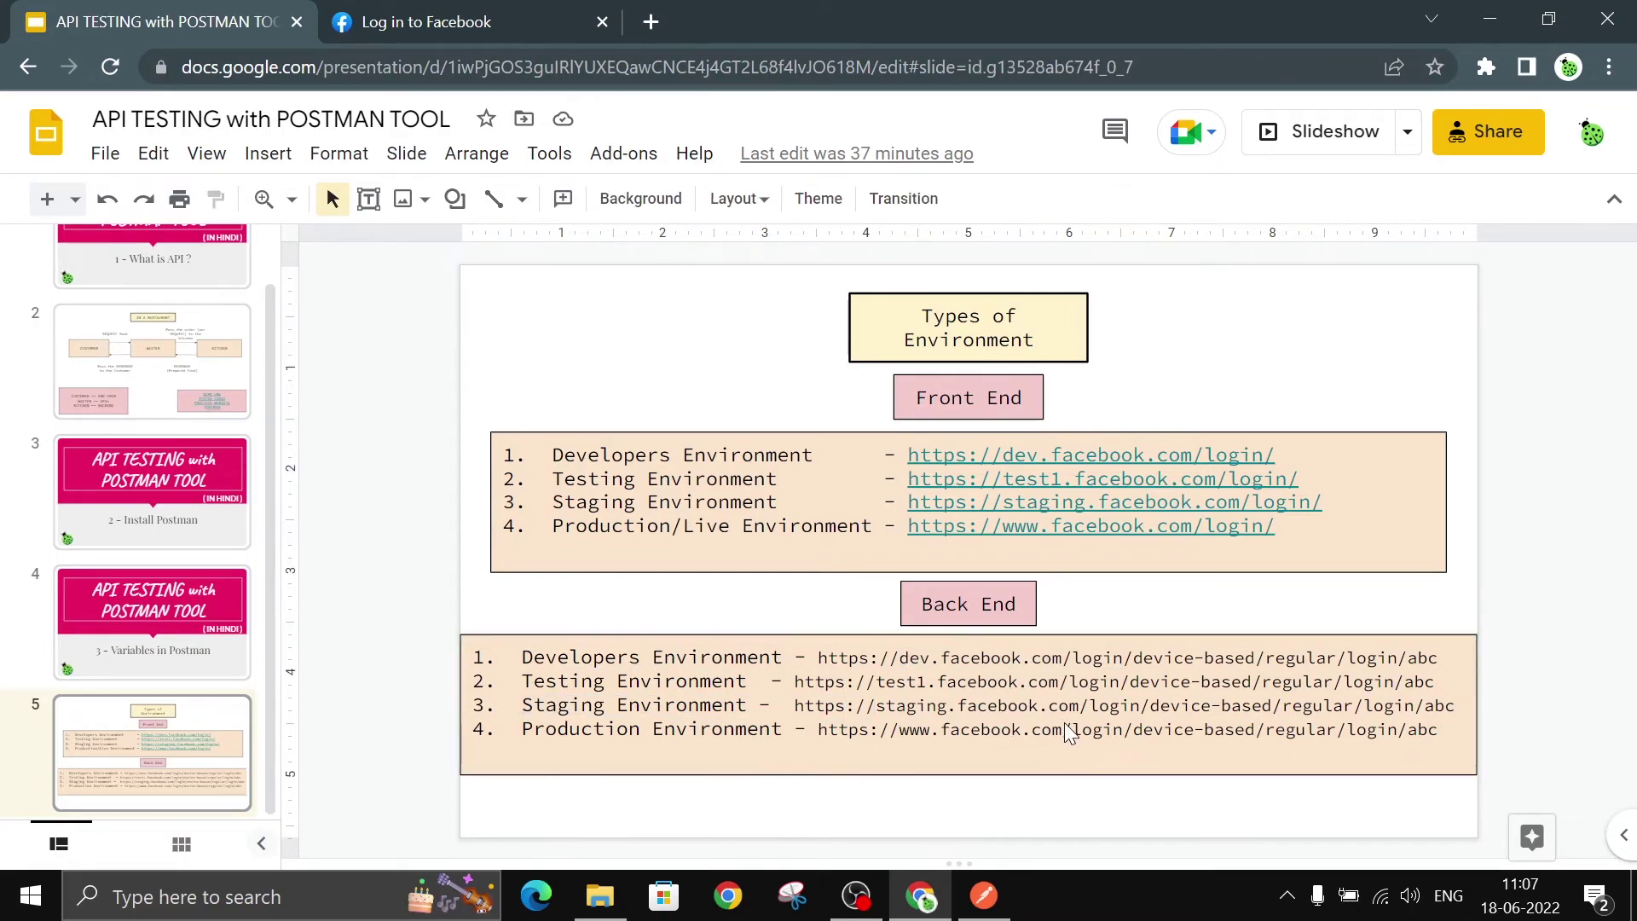
{"action": "left_click", "coordinate": [1066, 731]}
{"action": "key", "text": "Left"}
{"action": "key", "text": "Left"}
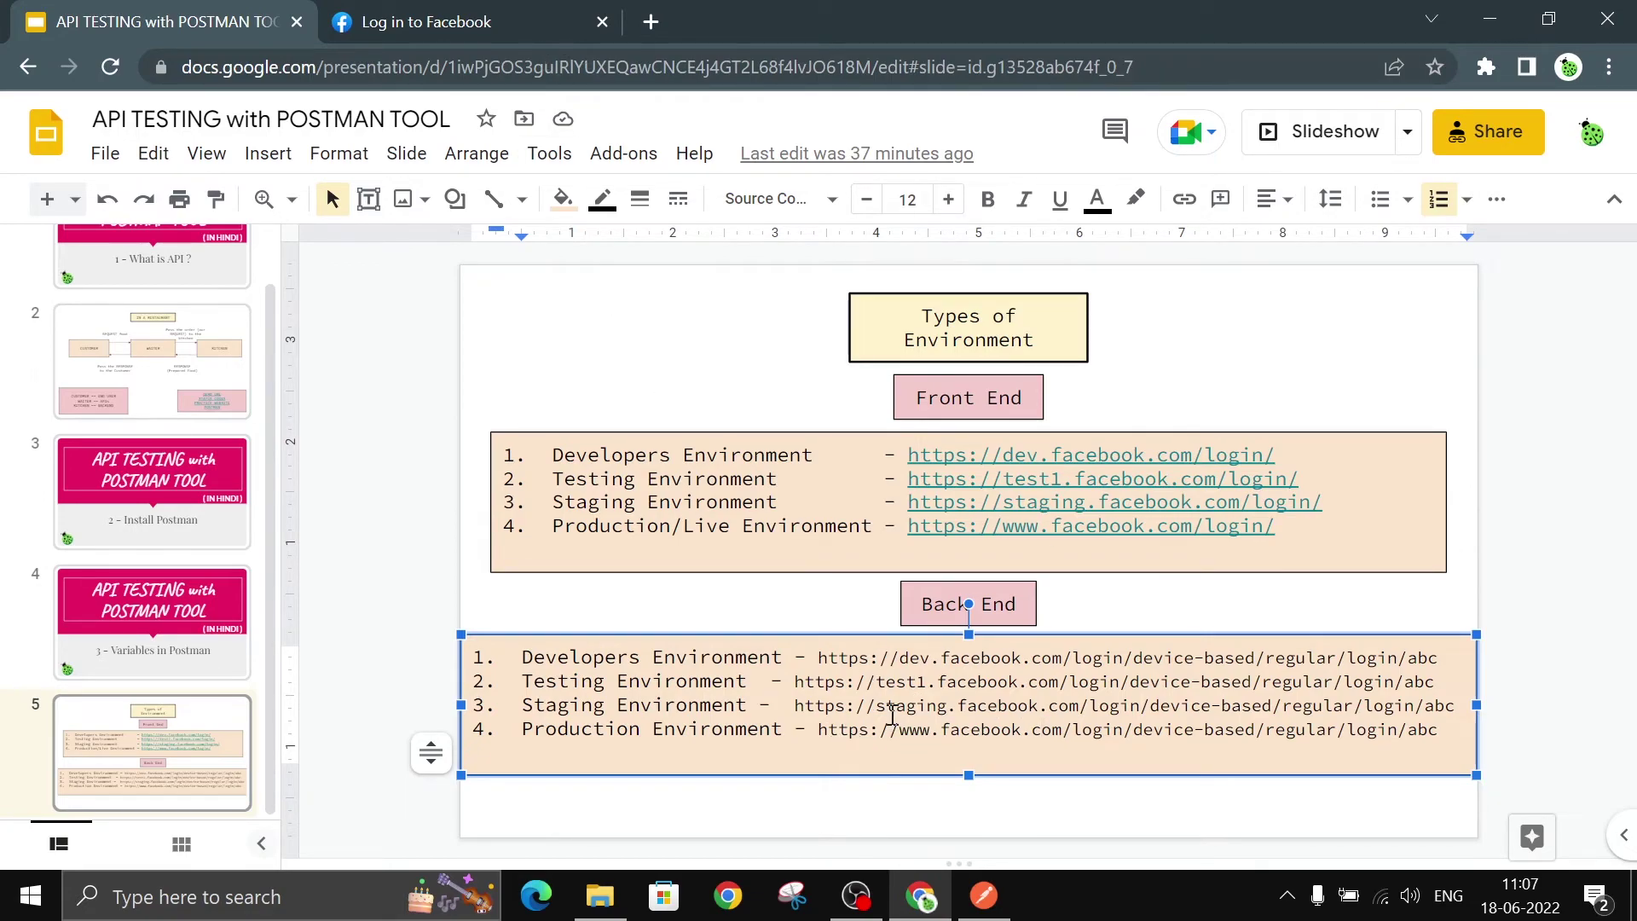
{"action": "left_click", "coordinate": [860, 616]}
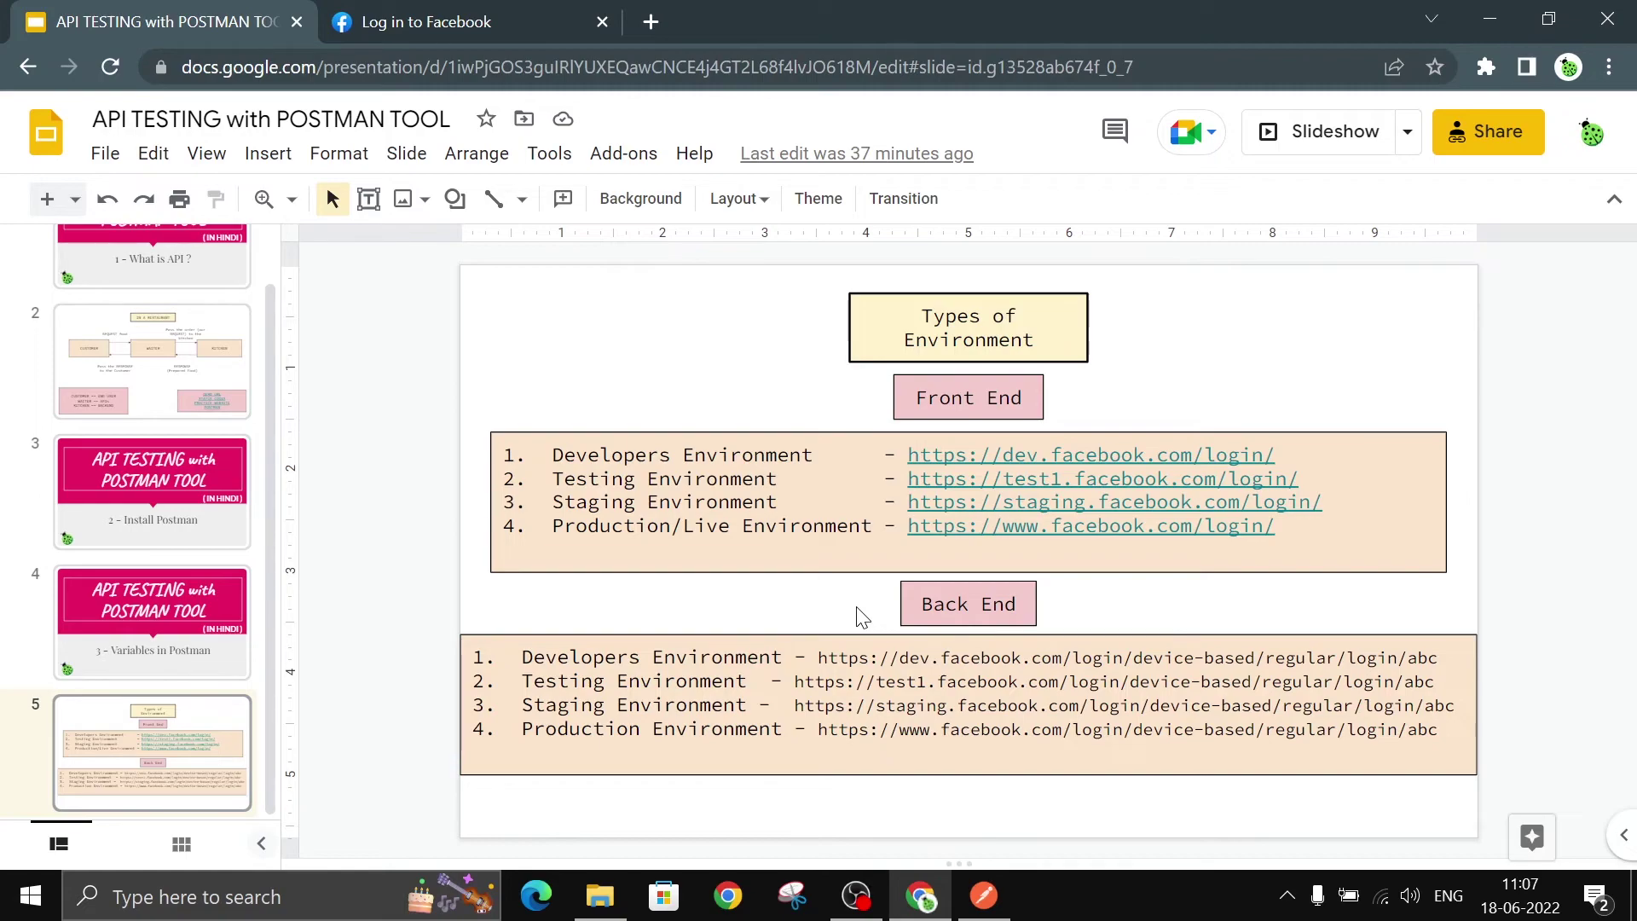
{"action": "left_click", "coordinate": [983, 896]}
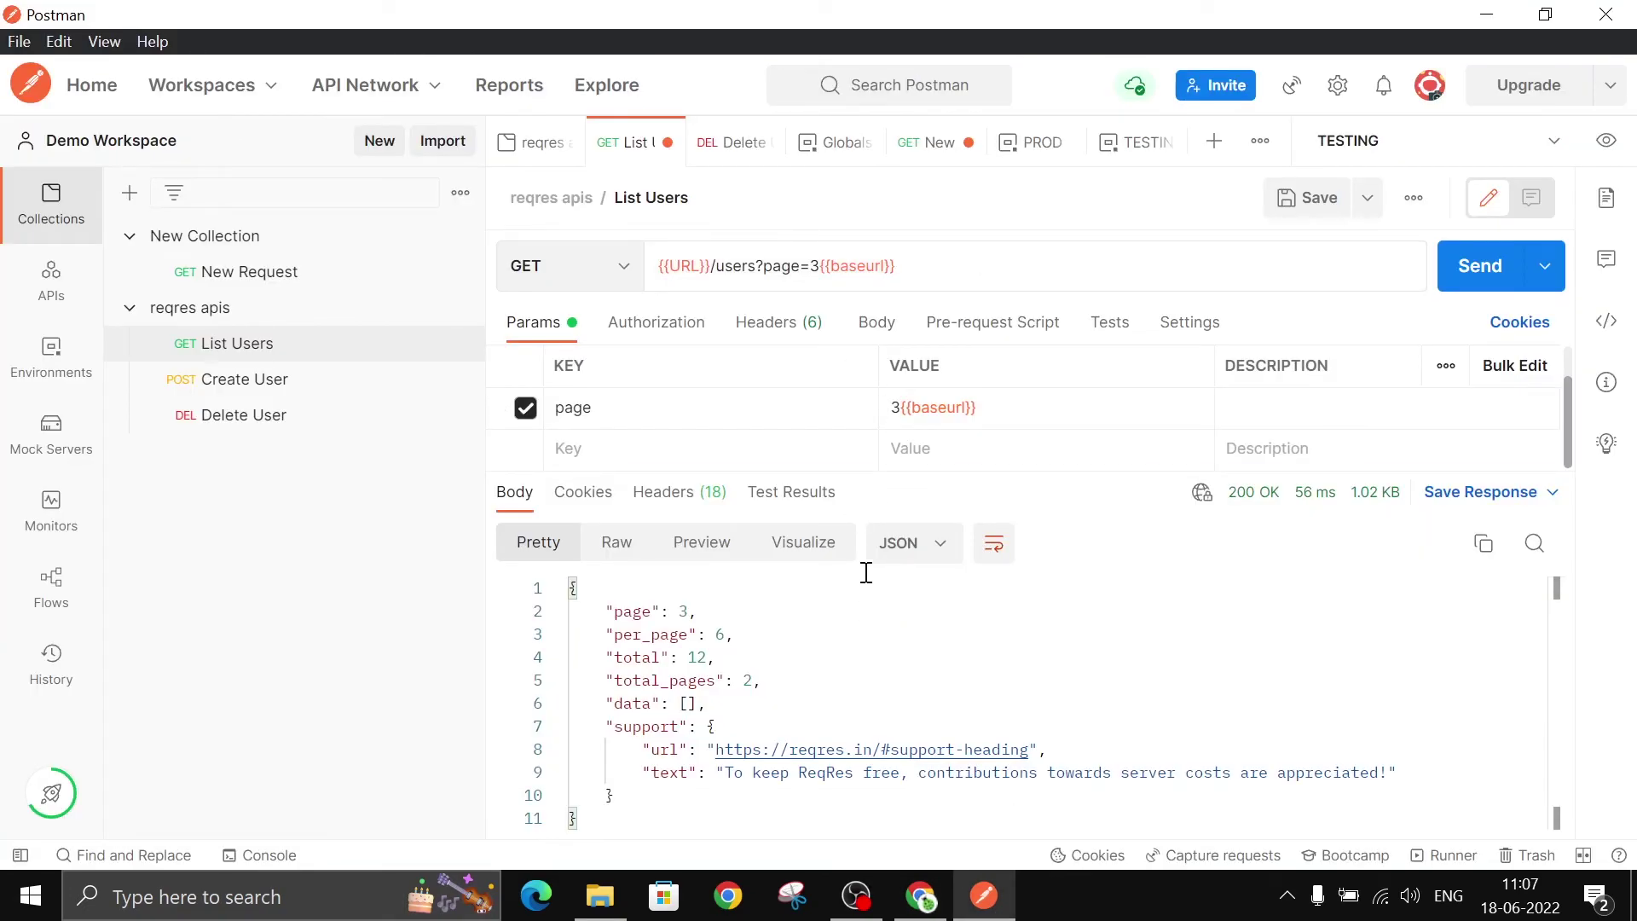
- Switch to the Facebook login page in Chrome, close its developer tools and view the login form
{"action": "left_click", "coordinate": [920, 892]}
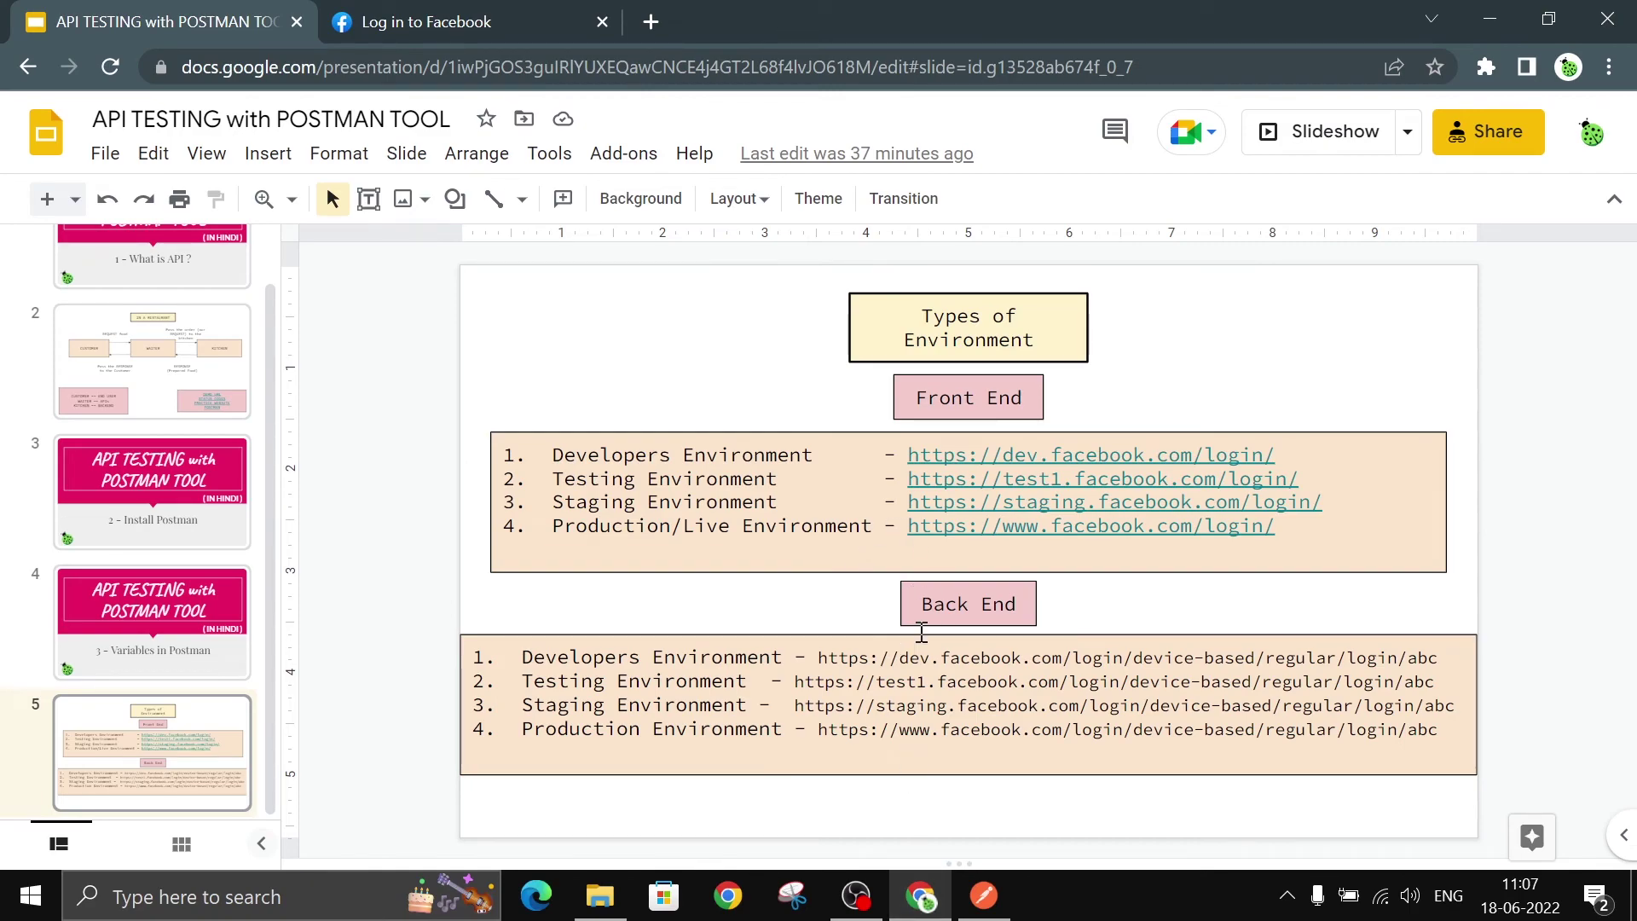
{"action": "left_click", "coordinate": [411, 24]}
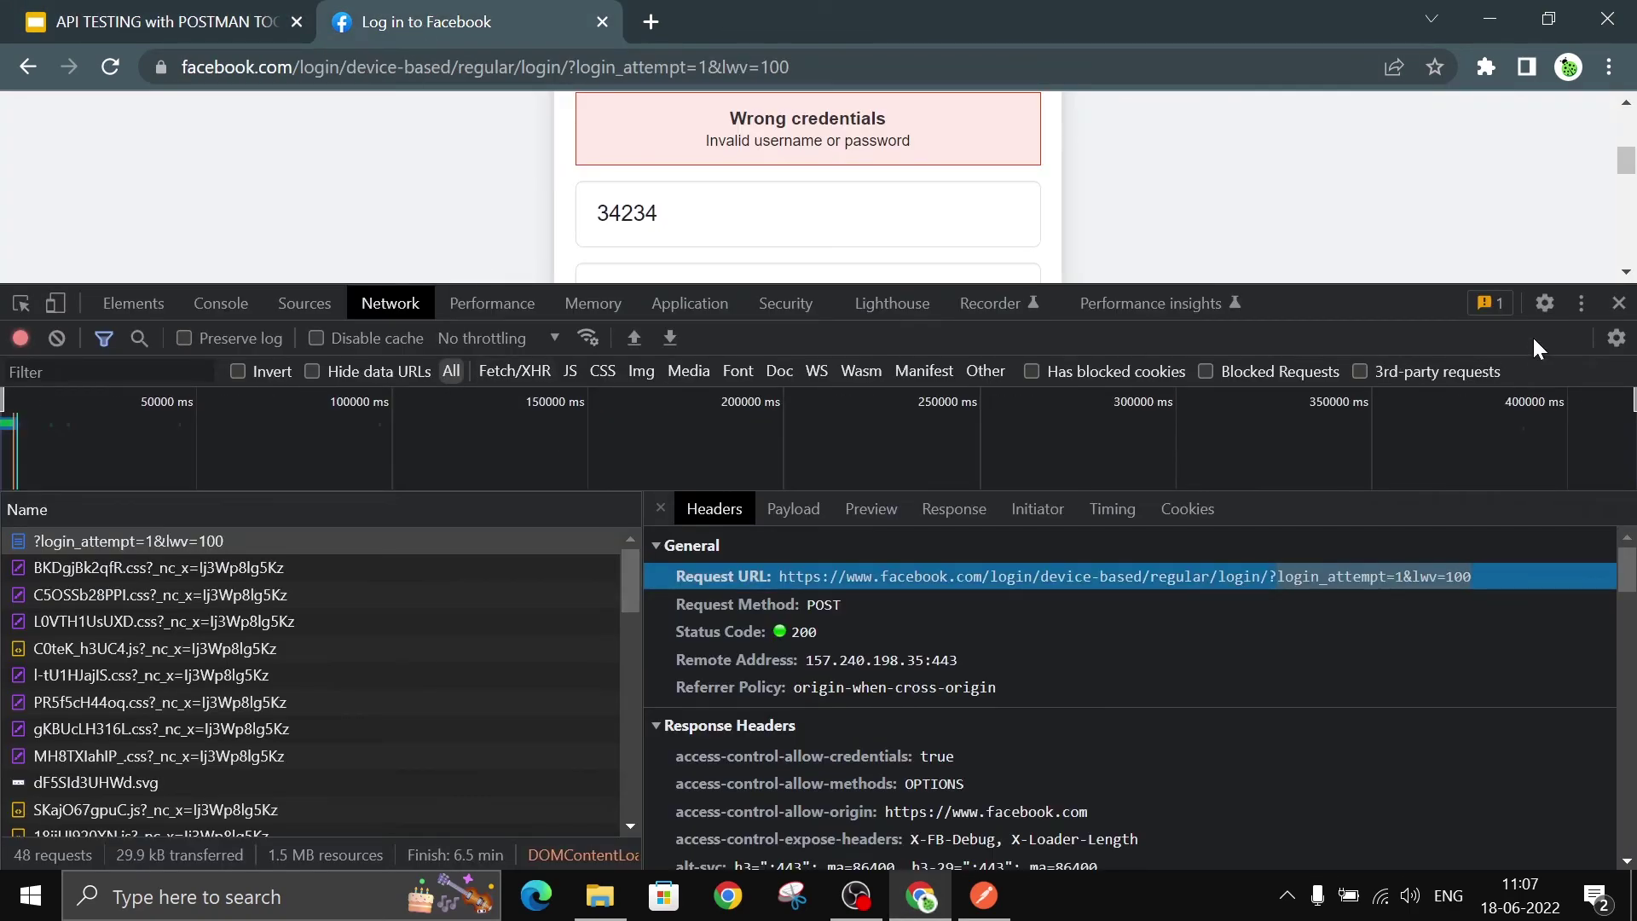
{"action": "left_click", "coordinate": [1619, 304]}
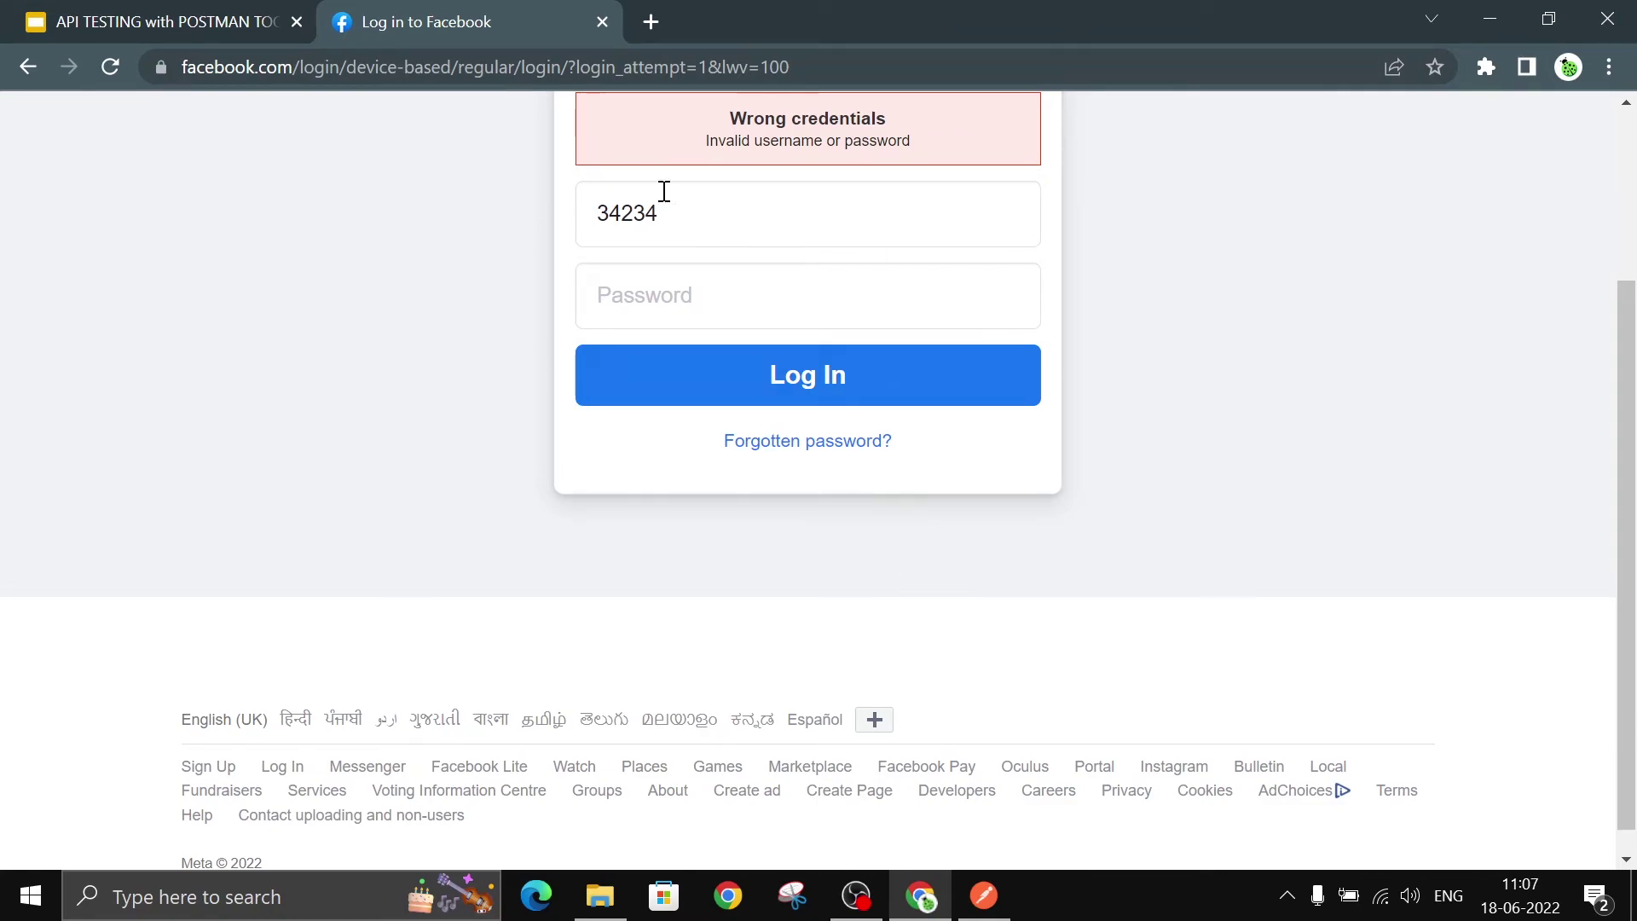
{"action": "left_click_drag", "start_coordinate": [1634, 452], "coordinate": [1634, 226]}
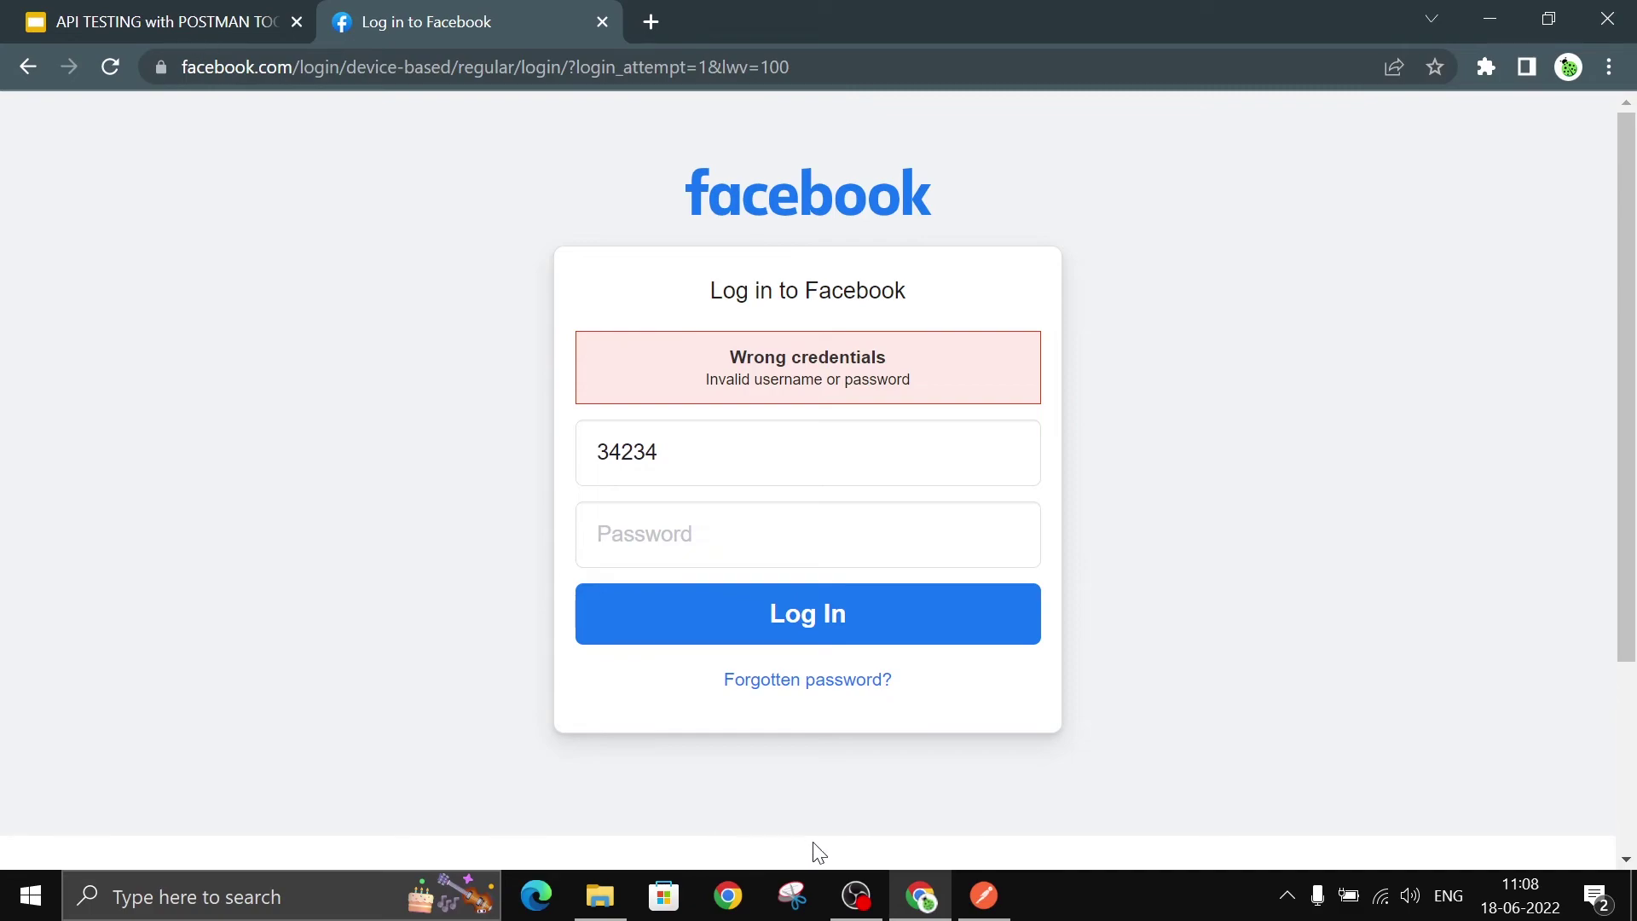
- Return to Postman, look at the Create User request, and check the {{URL}} variable's details in List Users
{"action": "left_click", "coordinate": [982, 898]}
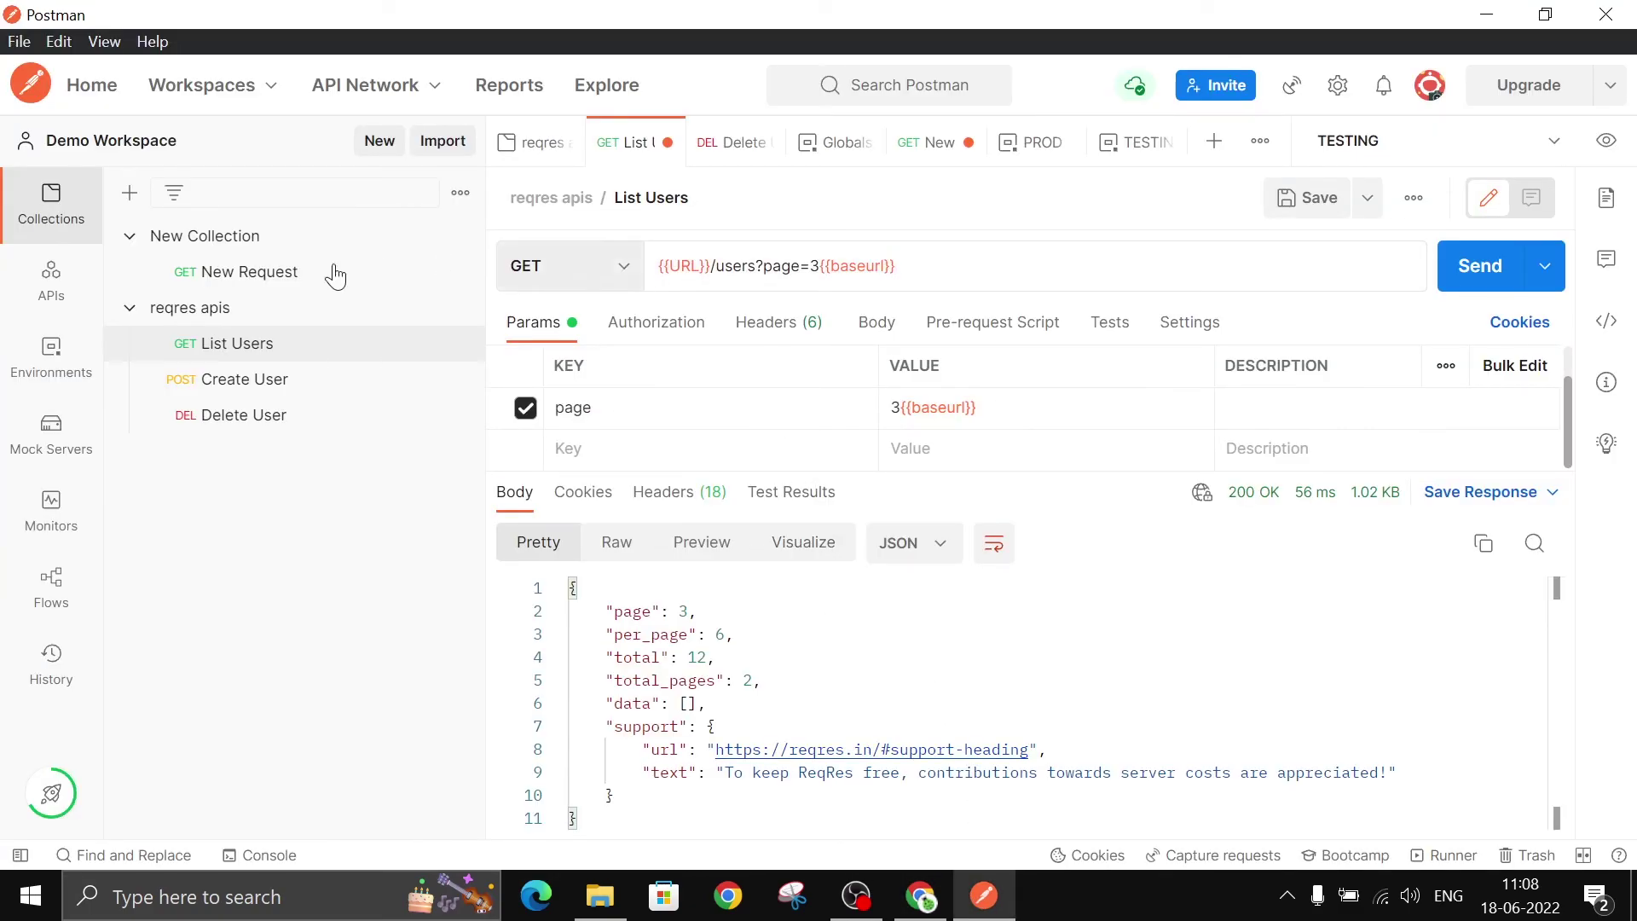
{"action": "left_click", "coordinate": [248, 382]}
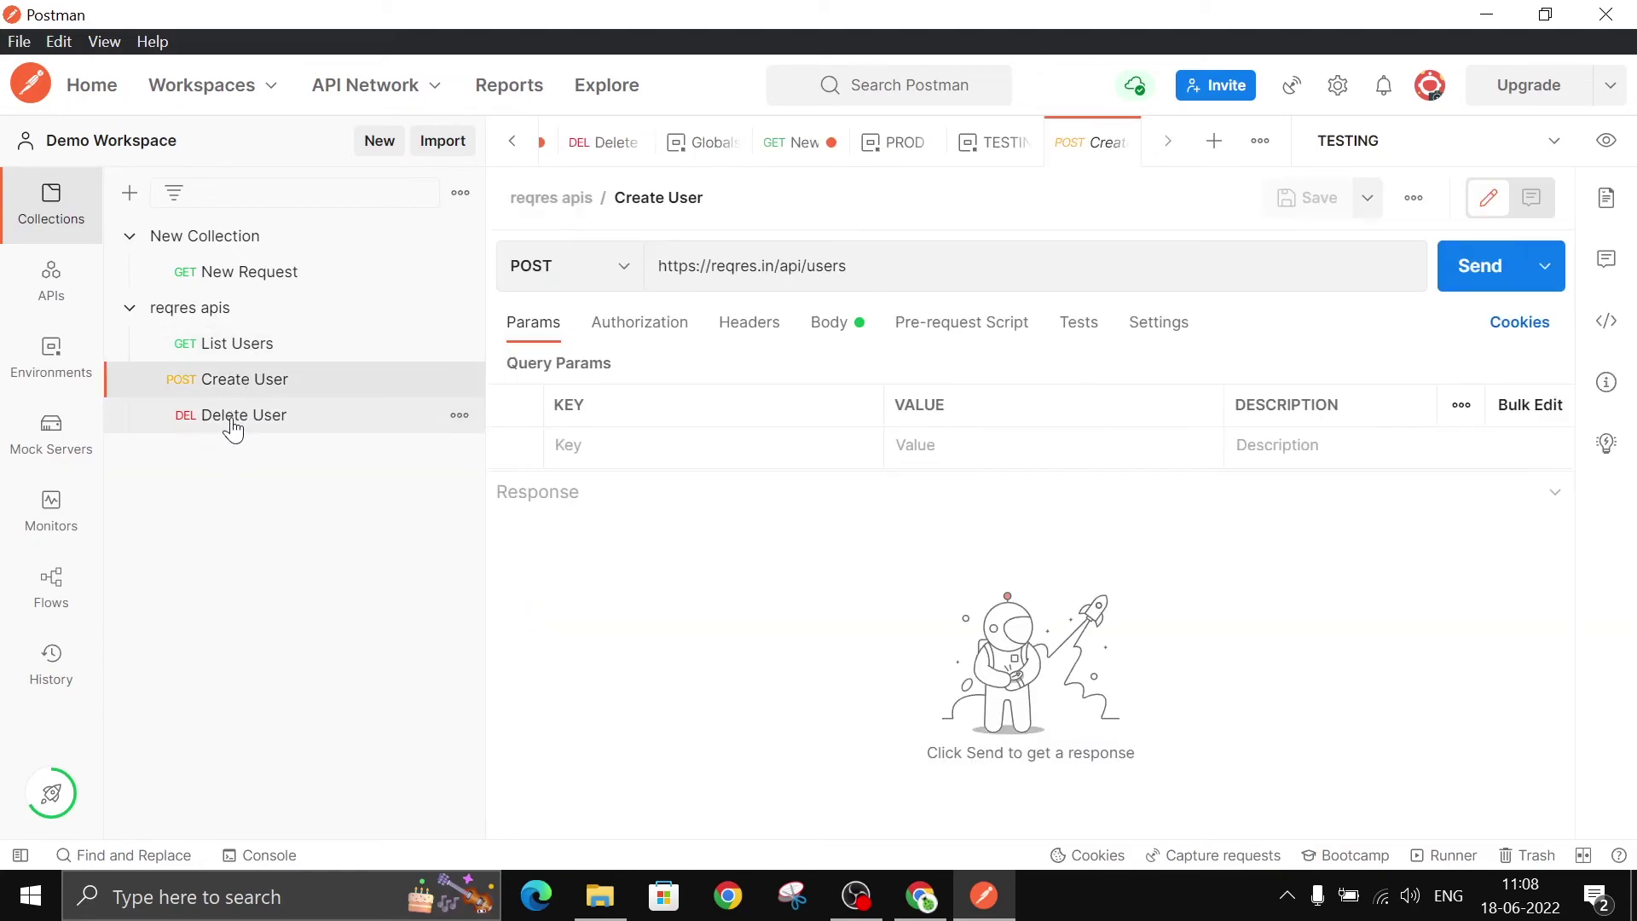
{"action": "left_click", "coordinate": [230, 343]}
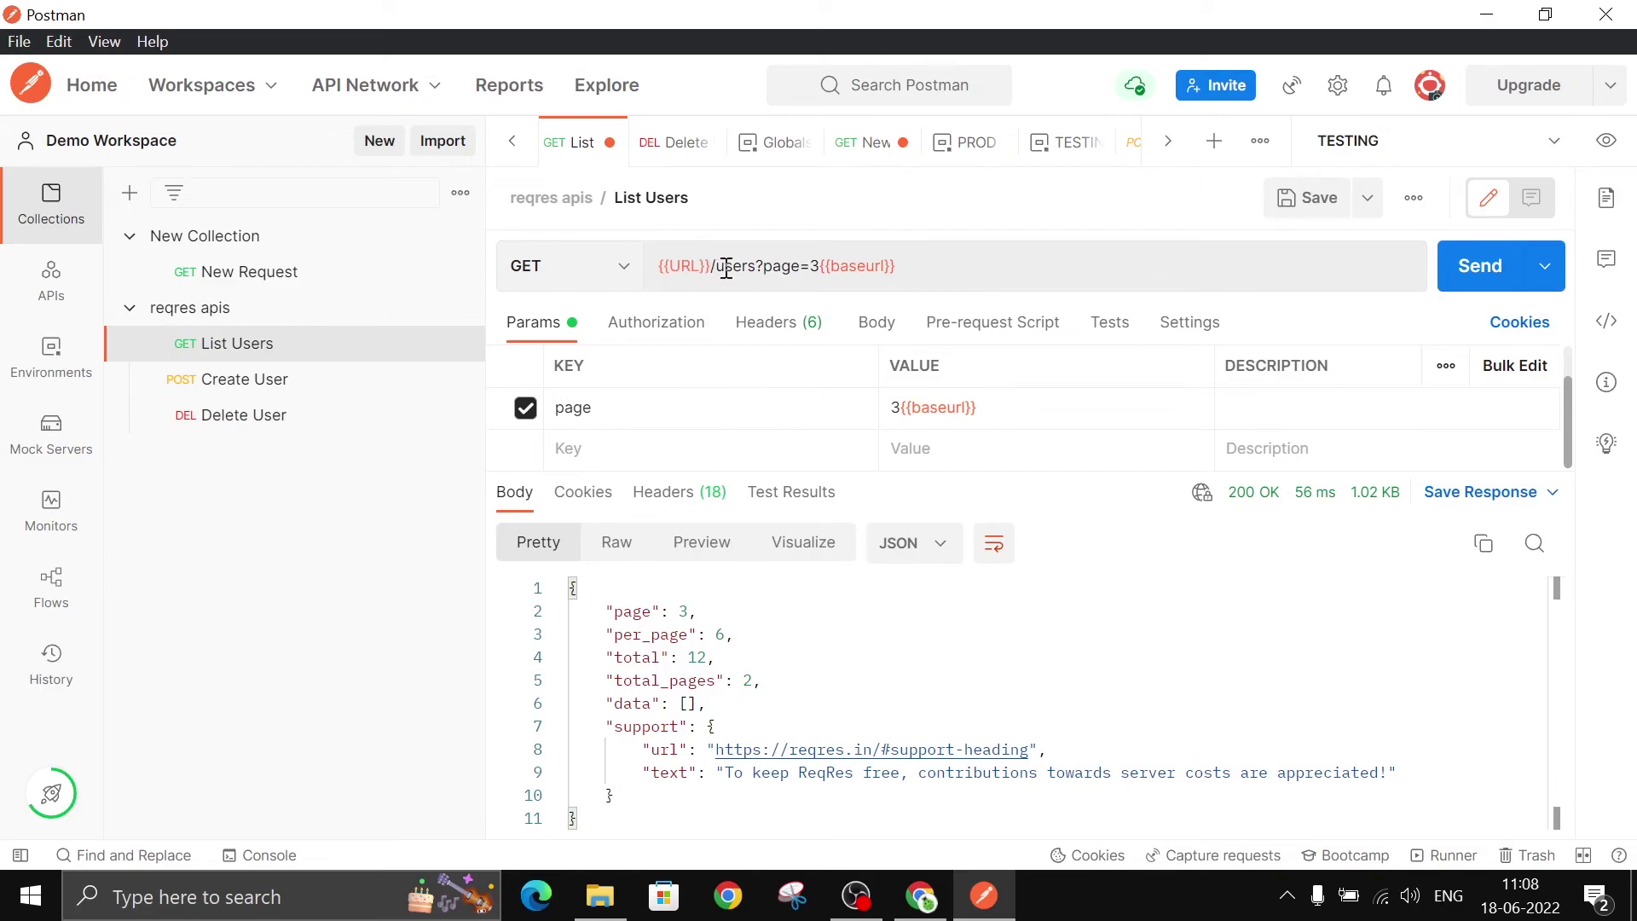
{"action": "left_click", "coordinate": [949, 267]}
{"action": "mouse_move", "coordinate": [679, 265]}
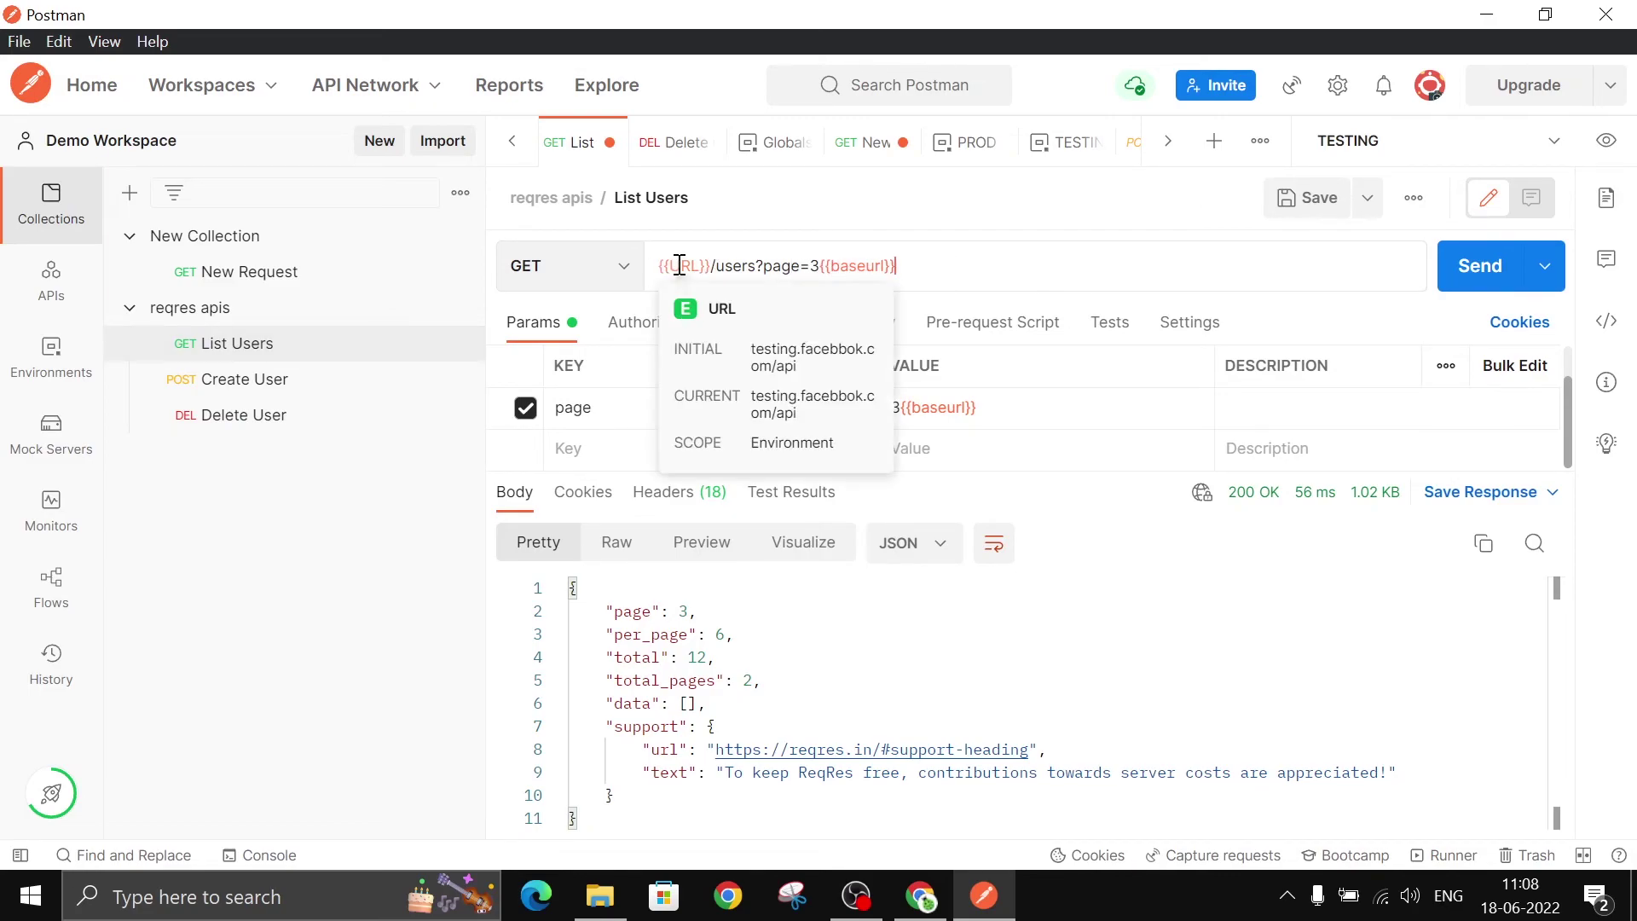
{"action": "left_click", "coordinate": [460, 309]}
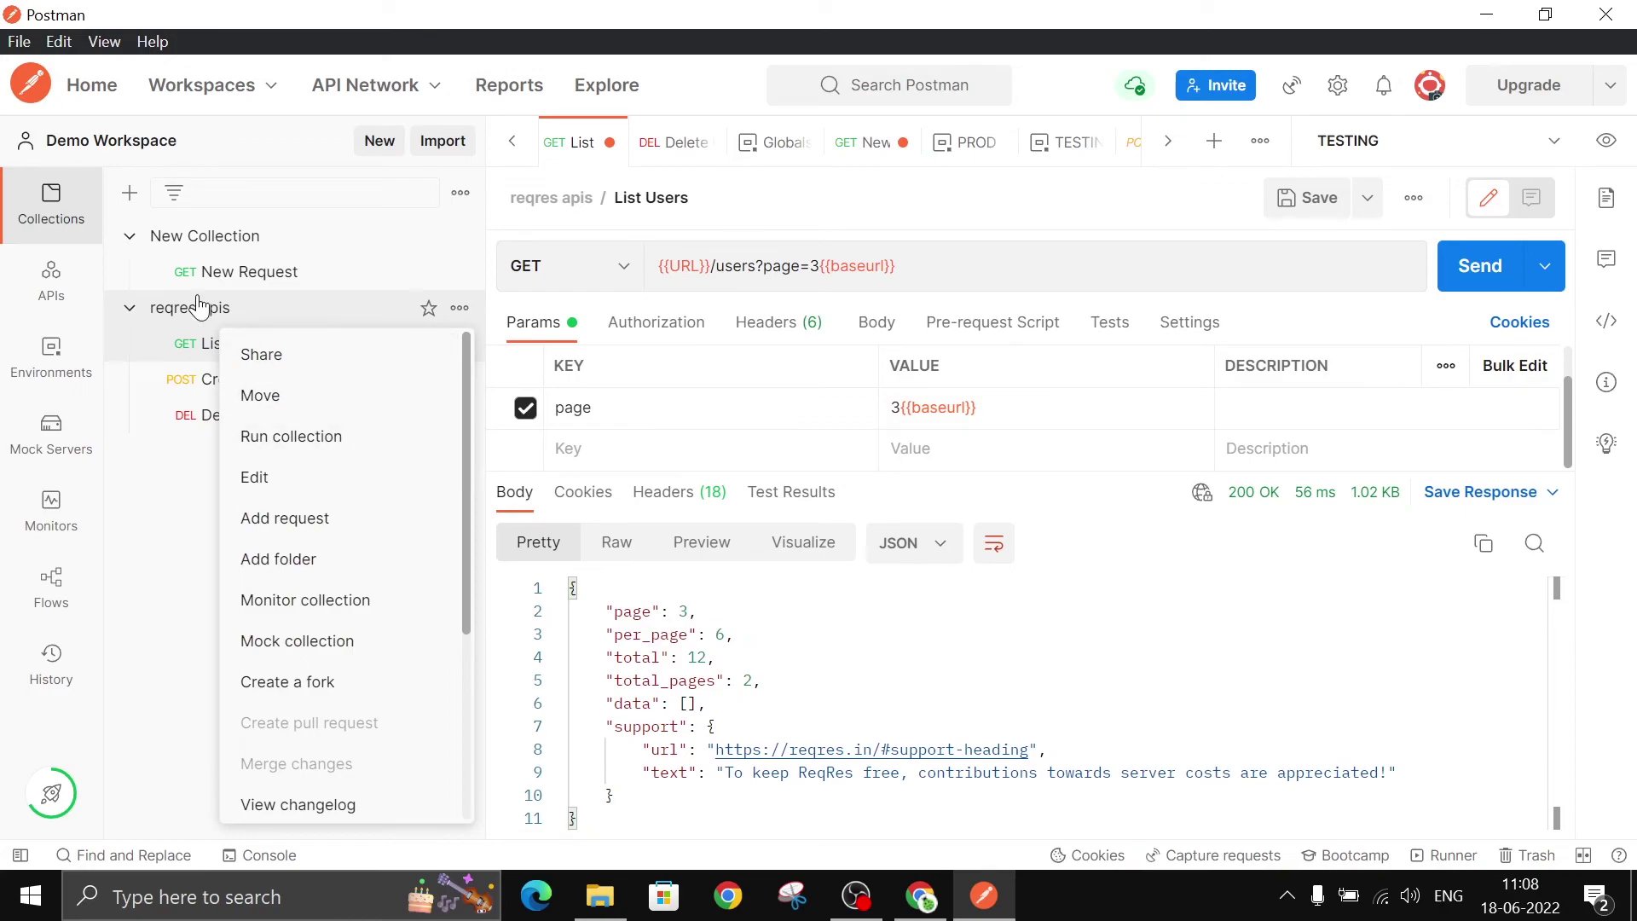
{"action": "left_click", "coordinate": [229, 307]}
{"action": "left_click", "coordinate": [590, 435]}
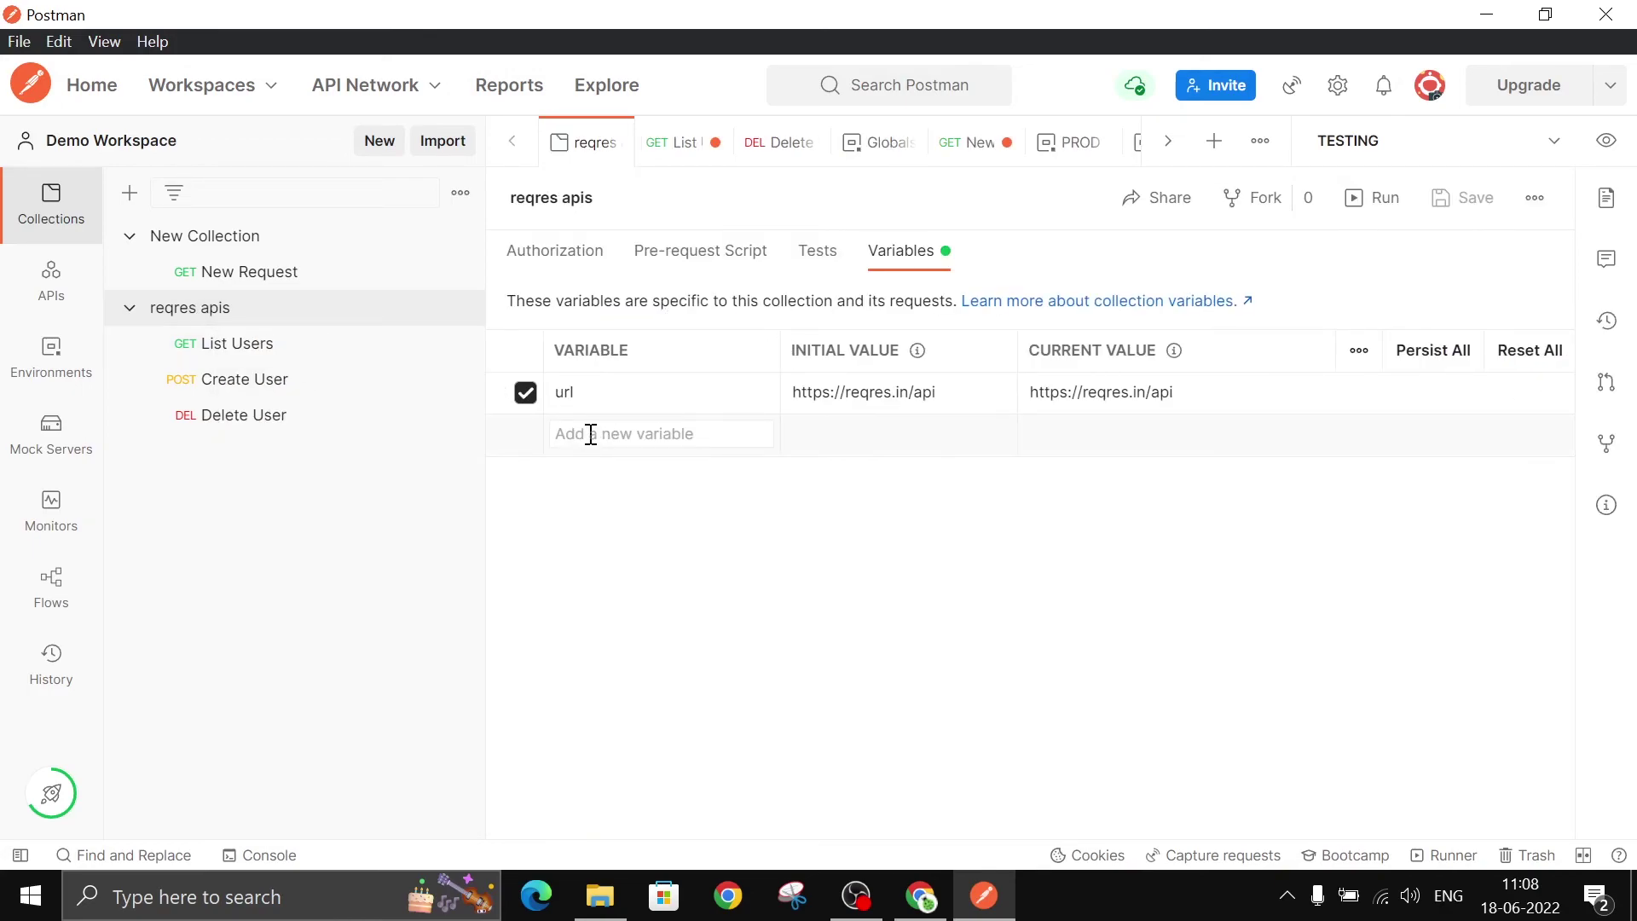
{"action": "type", "text": "TEST"}
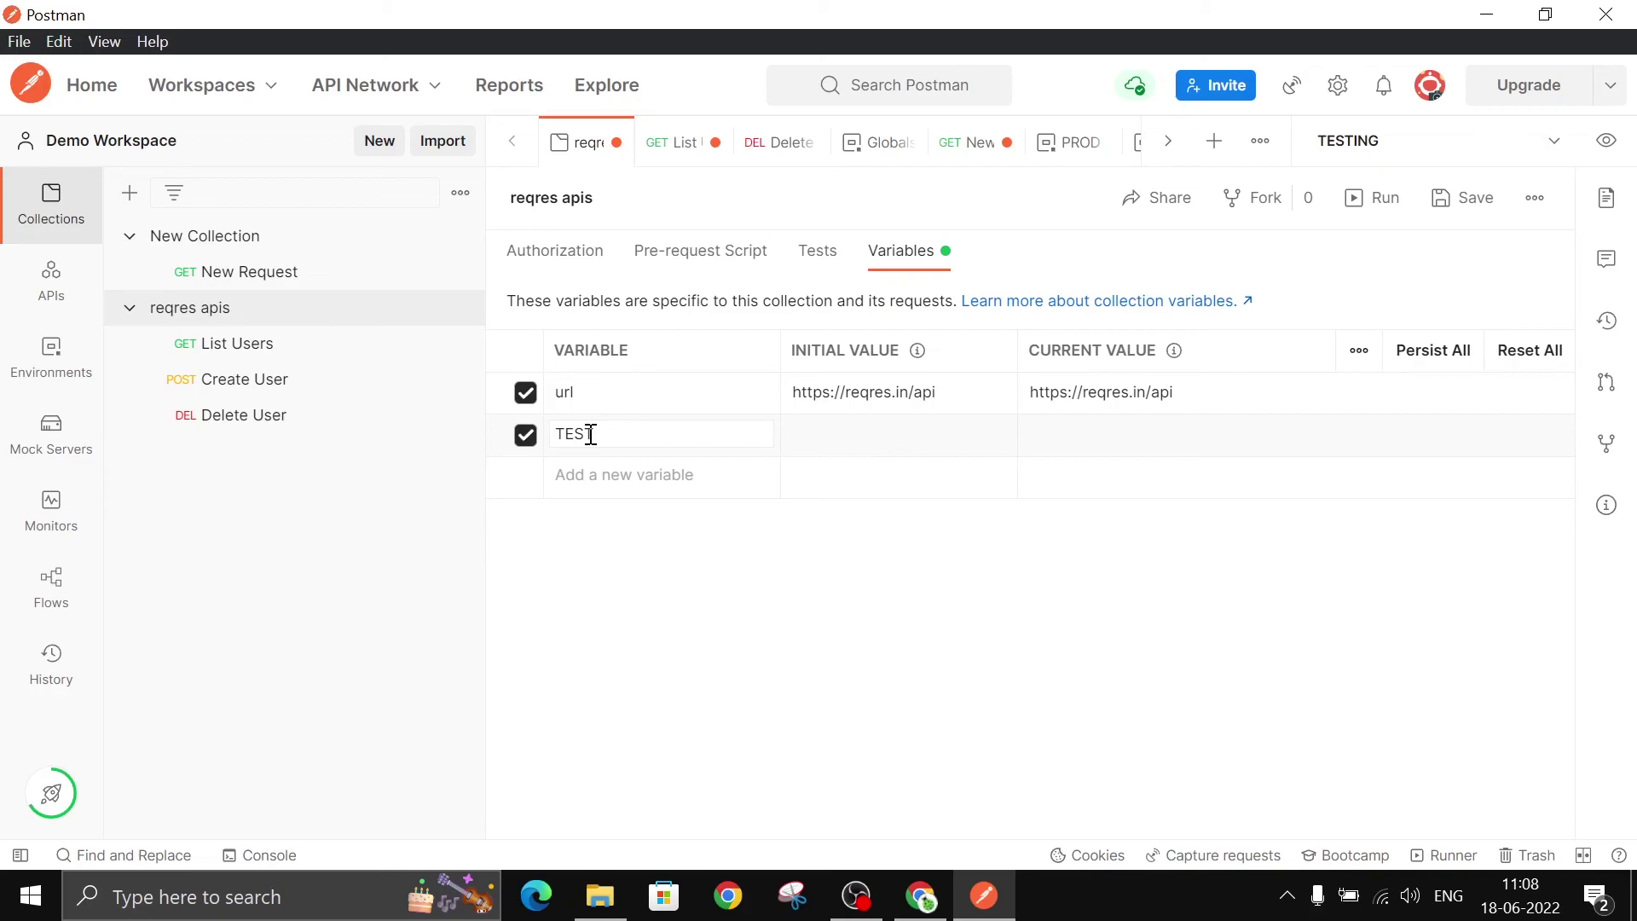
{"action": "type", "text": "URL"}
{"action": "left_click", "coordinate": [869, 431]}
{"action": "type", "text": "1212321"}
{"action": "left_click", "coordinate": [1100, 435]}
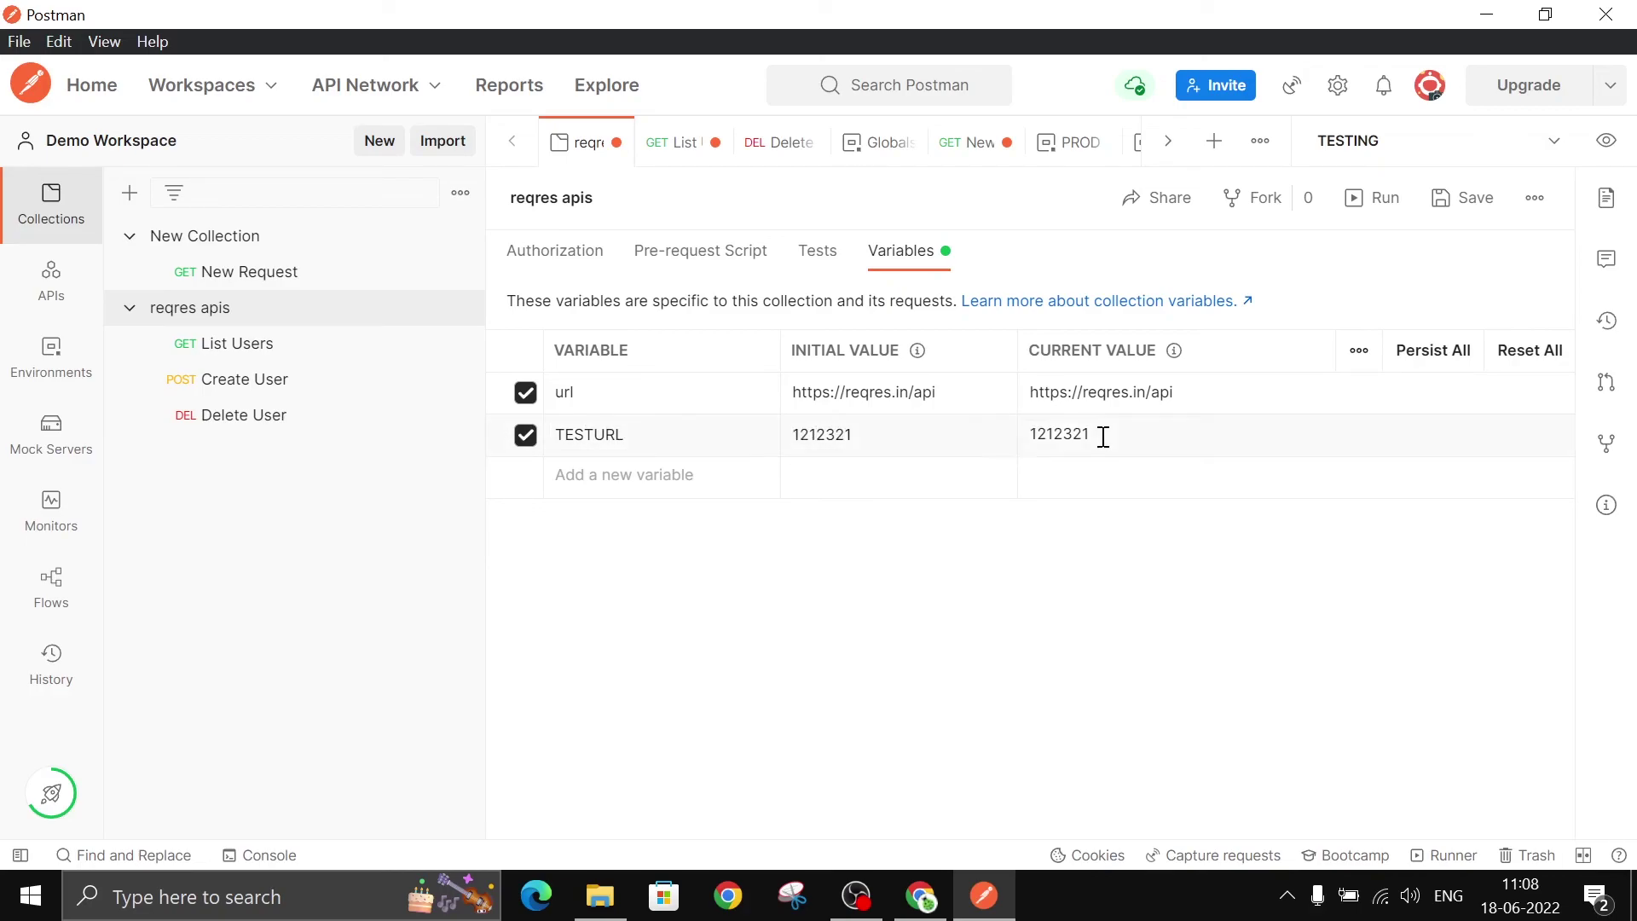
{"action": "type", "text": "313"}
{"action": "left_click", "coordinate": [1441, 202]}
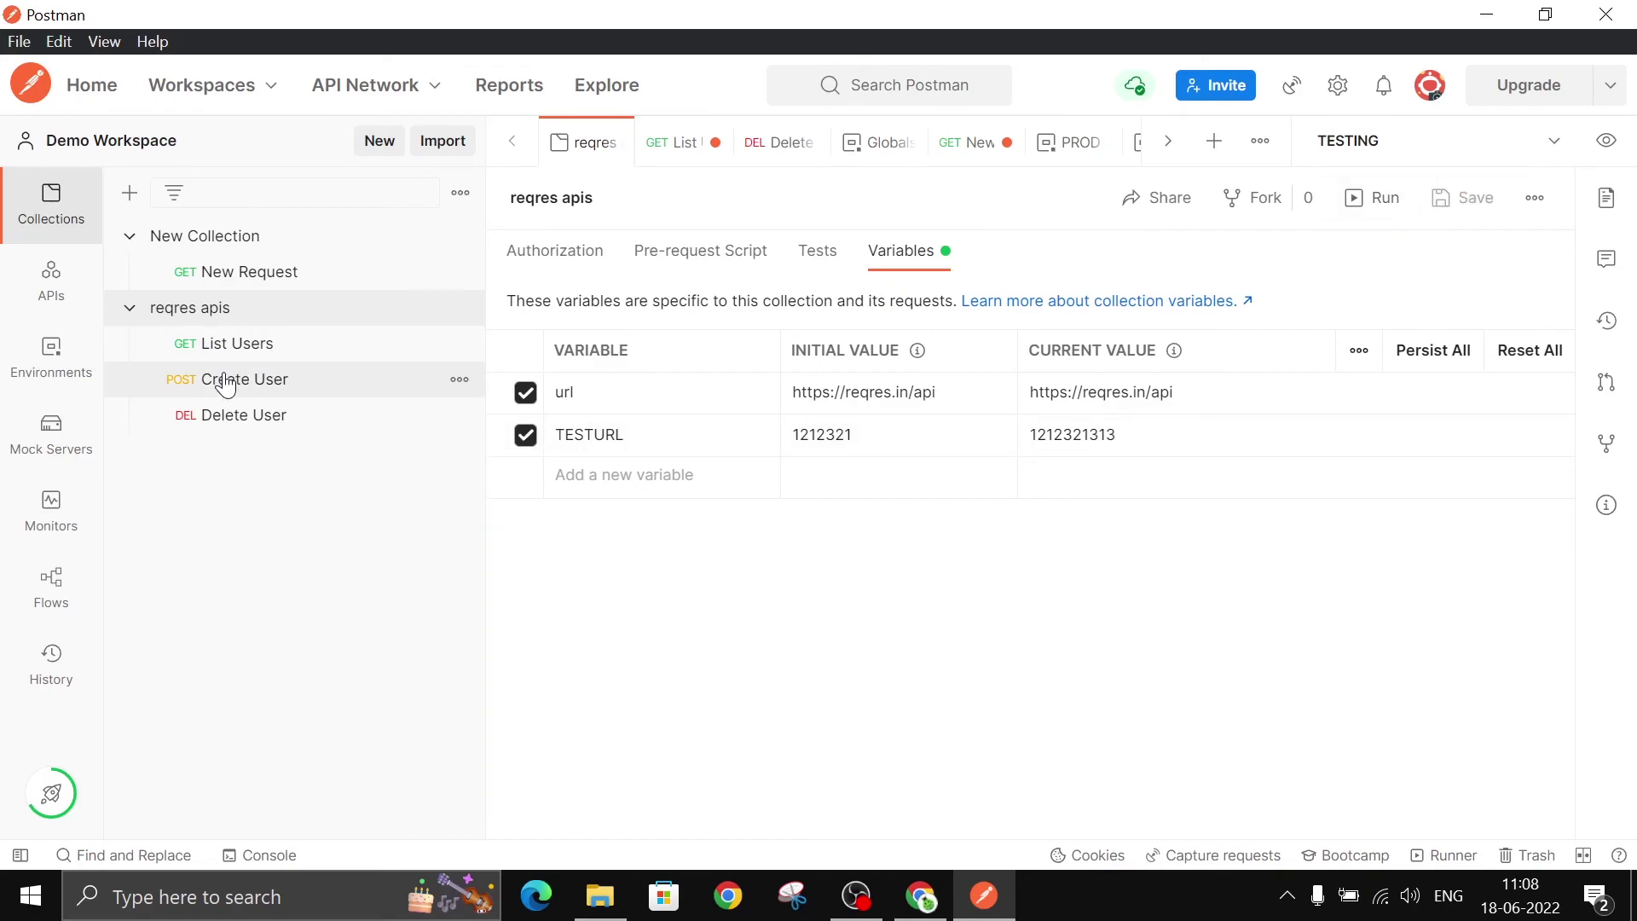
- Clear the URL variable name from the List Users request address, leaving only the empty {{}} braces
{"action": "left_click", "coordinate": [324, 343]}
{"action": "double_click", "coordinate": [686, 271]}
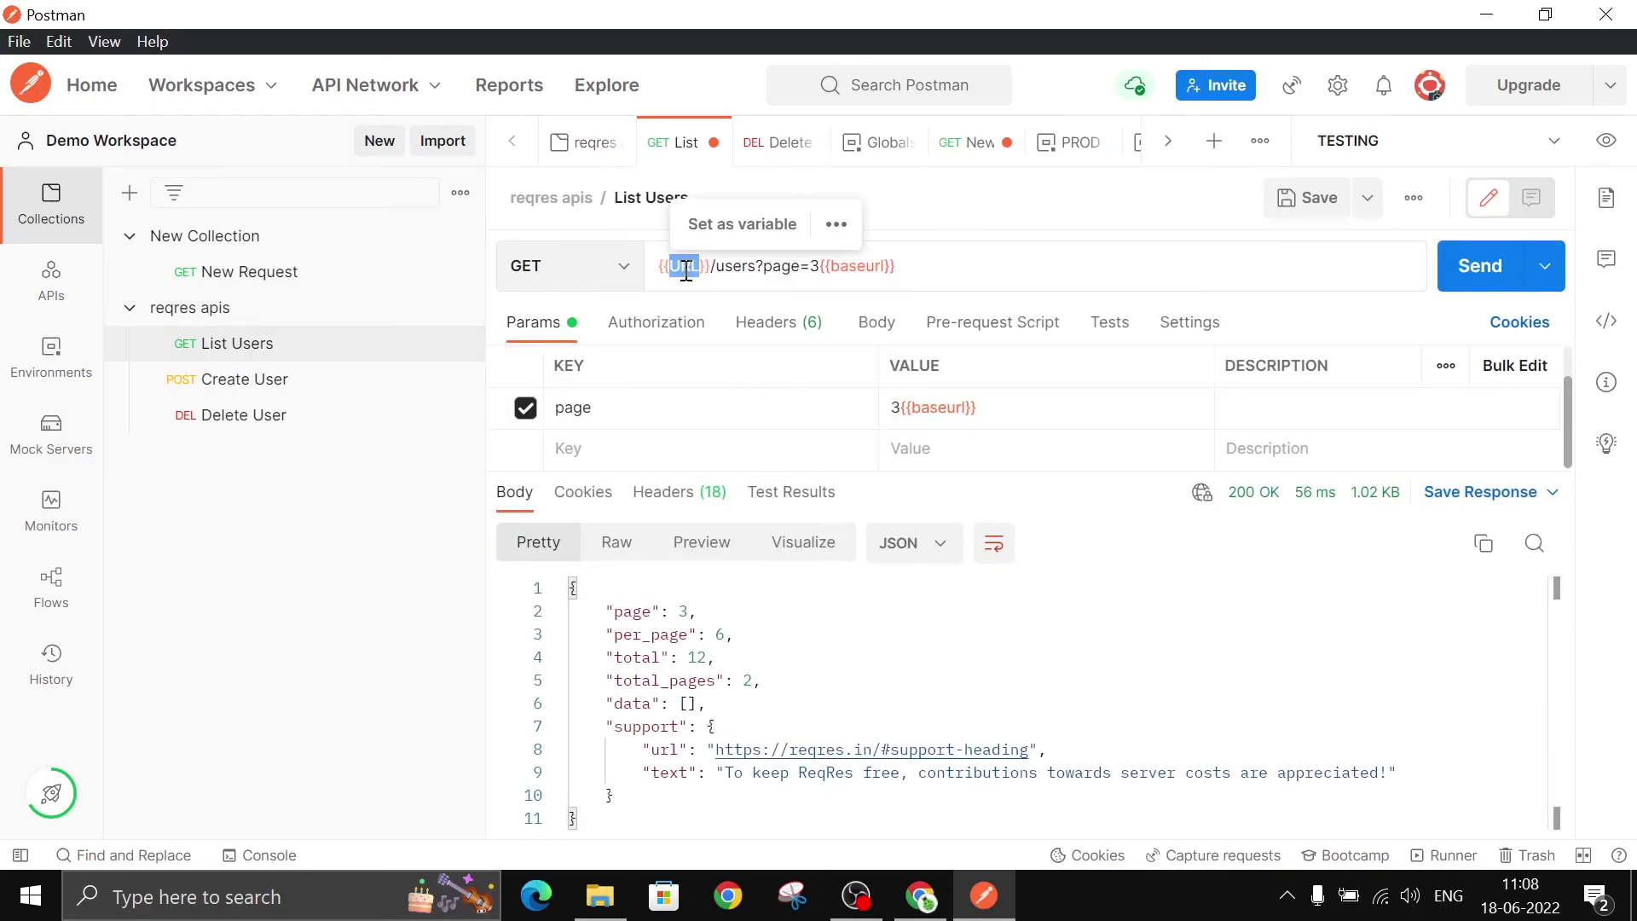
{"action": "type", "text": "TES"}
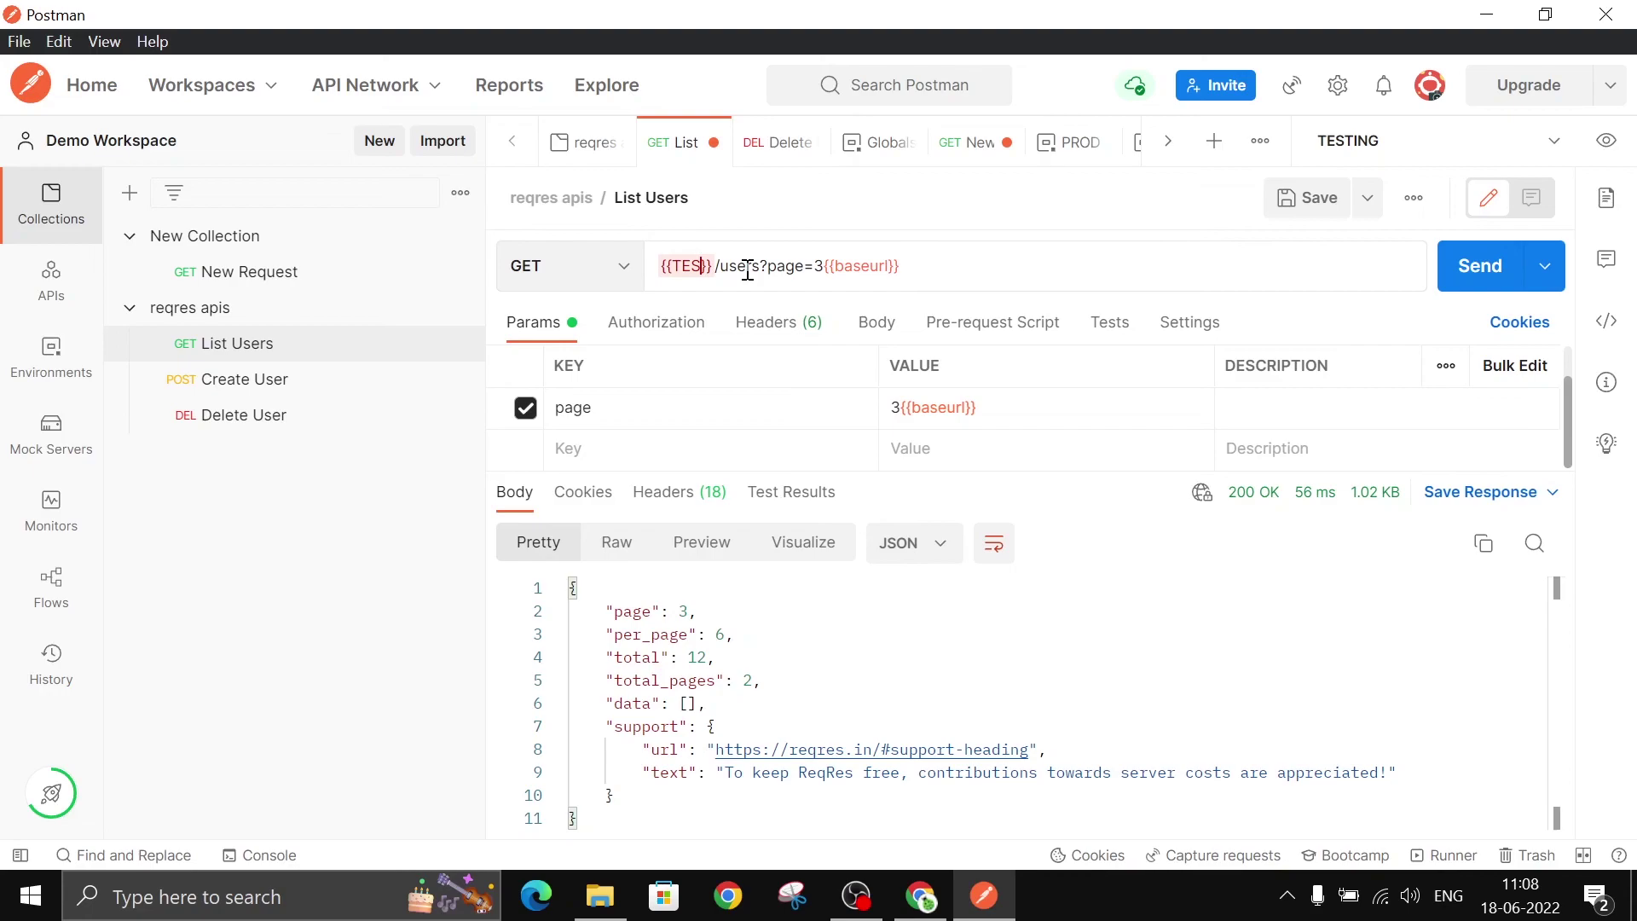
{"action": "key", "text": "BackSpace"}
{"action": "key", "text": "BackSpace"}
{"action": "key", "text": "BackSpace"}
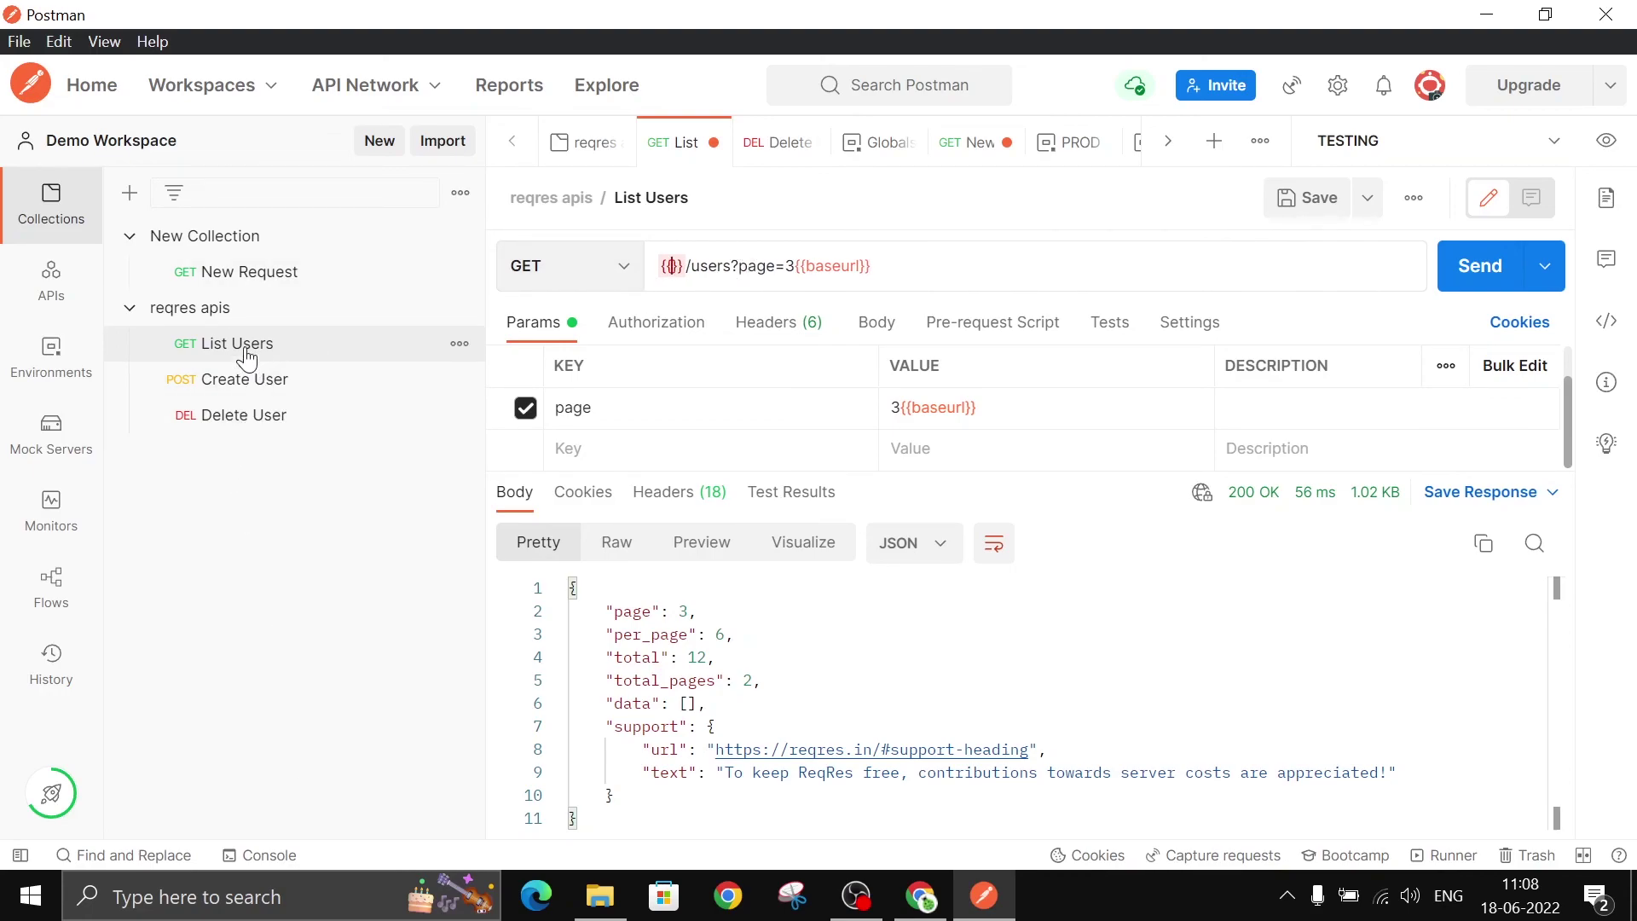
{"action": "left_click", "coordinate": [1478, 136]}
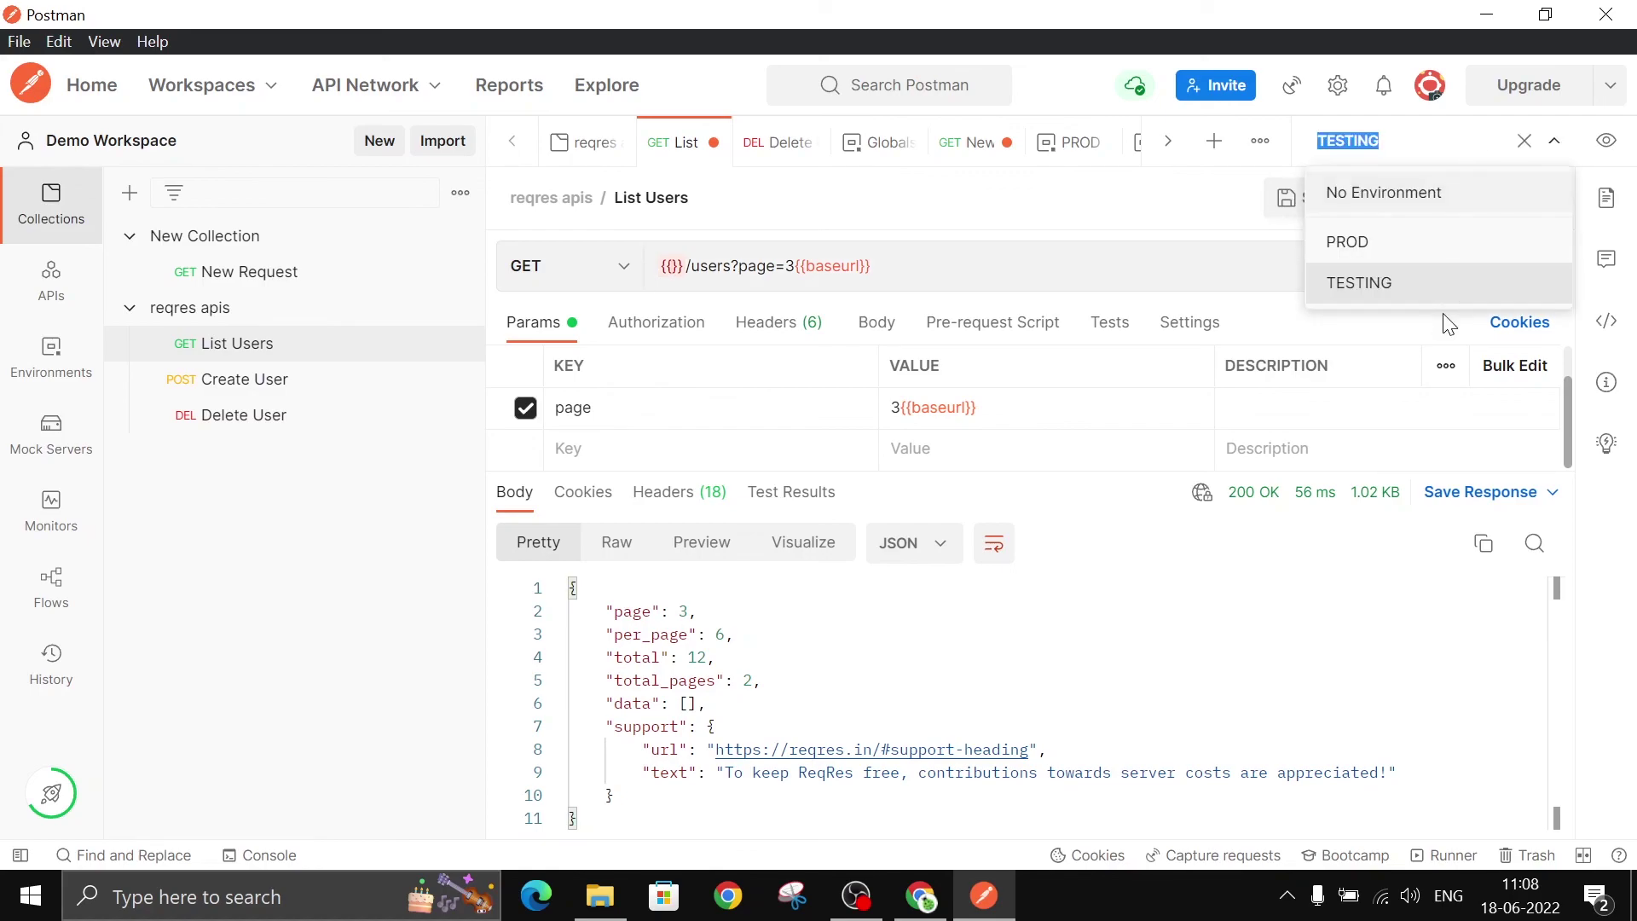
{"action": "left_click", "coordinate": [984, 267]}
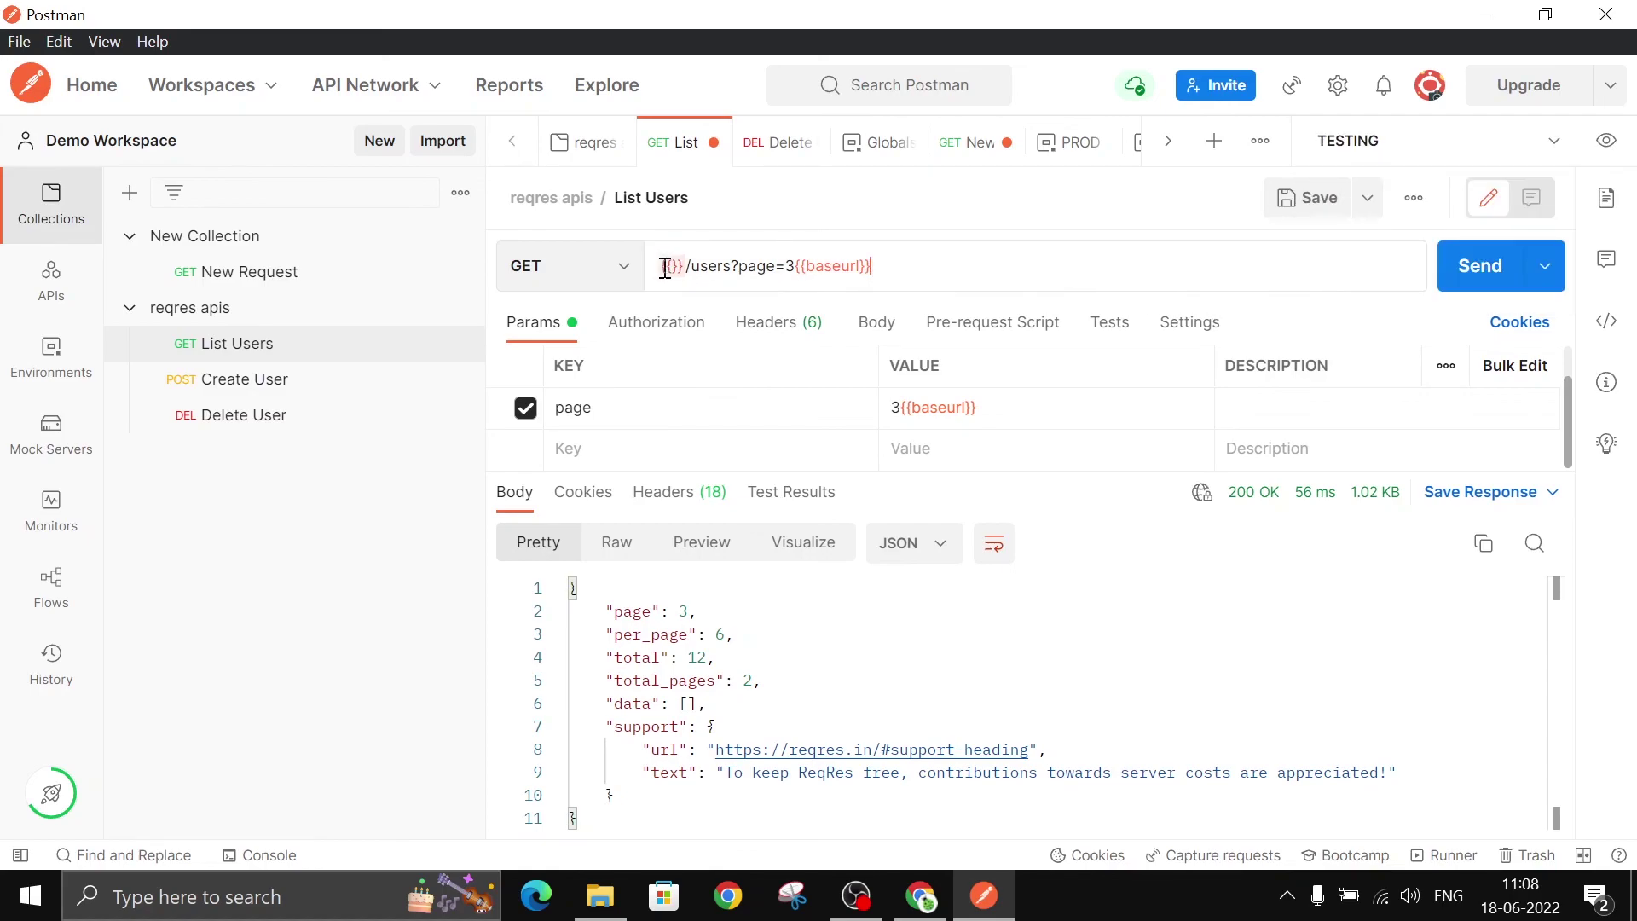